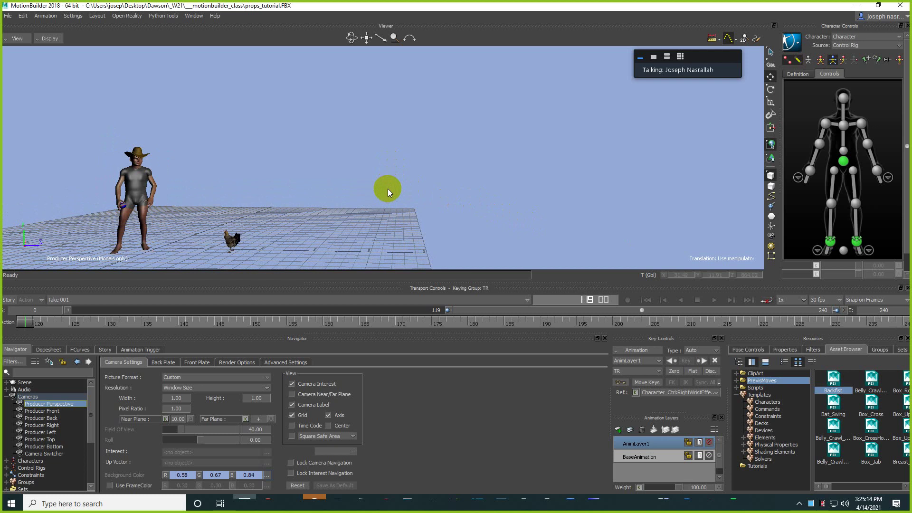
- Play back the take, then move the timeline to frame 147, where the thrown ball is in mid-air
key("space")
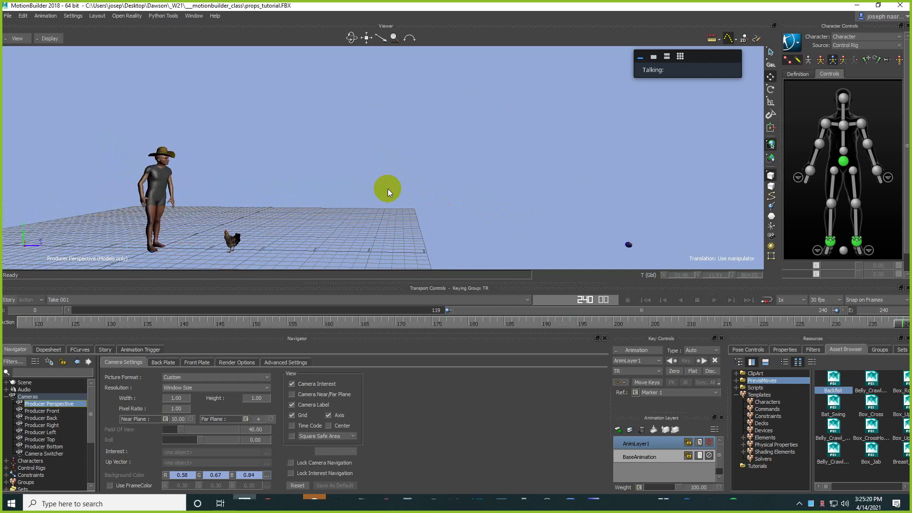
key("space")
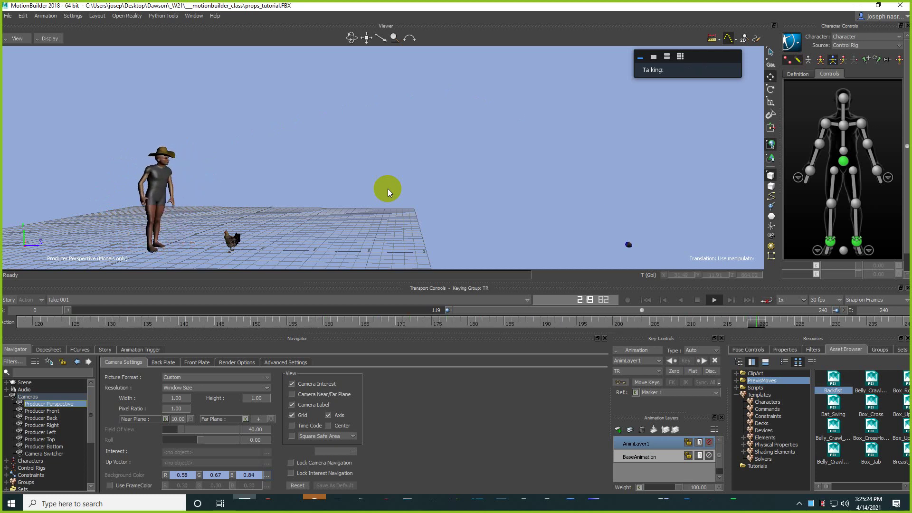
key("space")
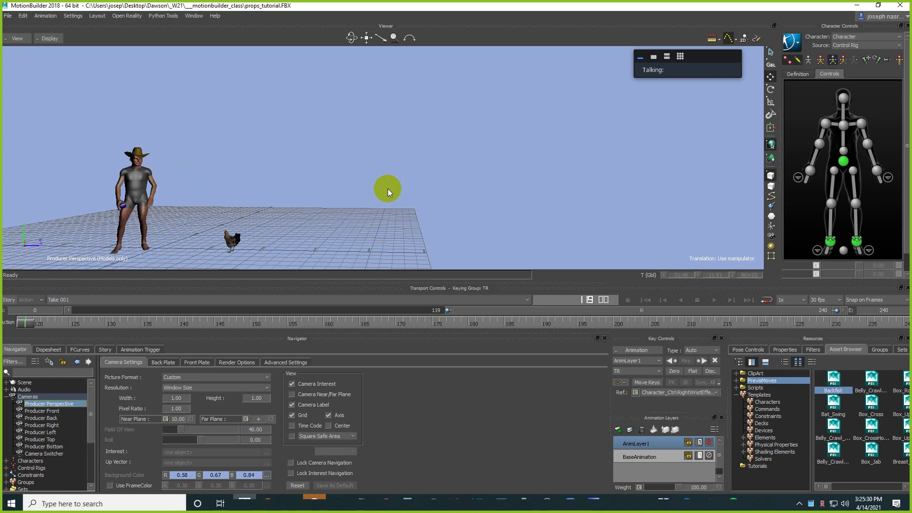
left_click_drag(337, 173, 332, 204)
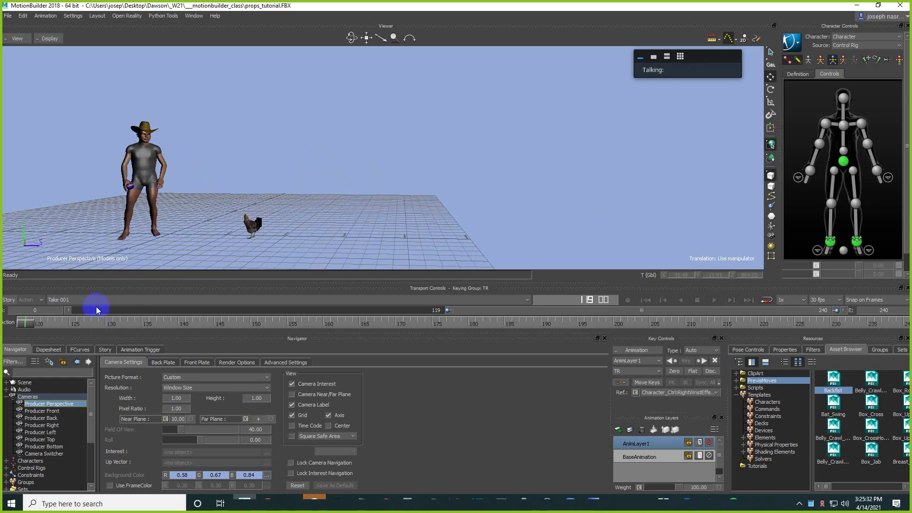
left_click_drag(19, 325, 223, 319)
left_click_drag(660, 333, 660, 332)
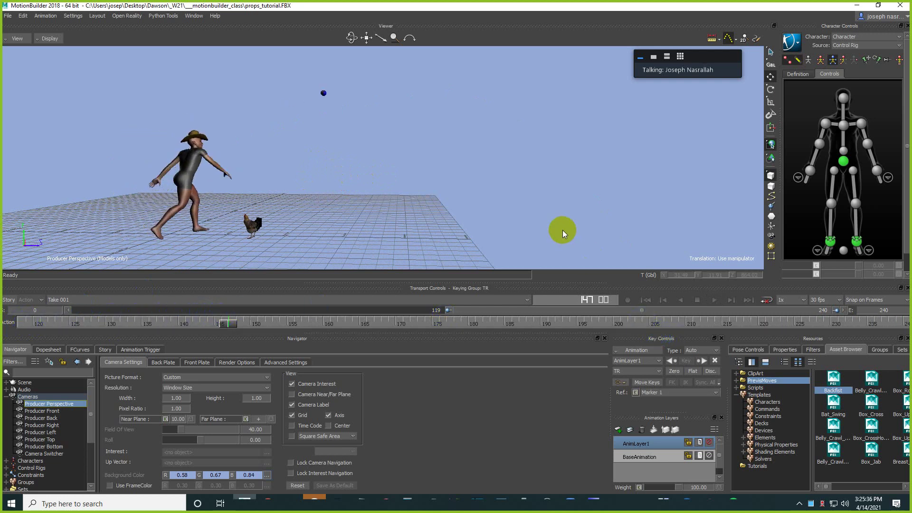
- Insert a Particle shader into the scene's Shaders
left_click(9, 399)
left_click_drag(92, 414, 110, 428)
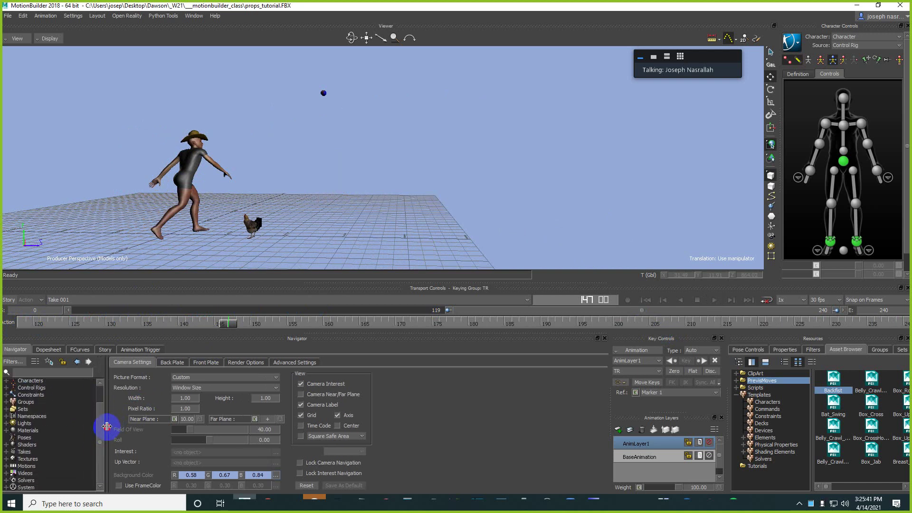
left_click(6, 445)
left_click(57, 445)
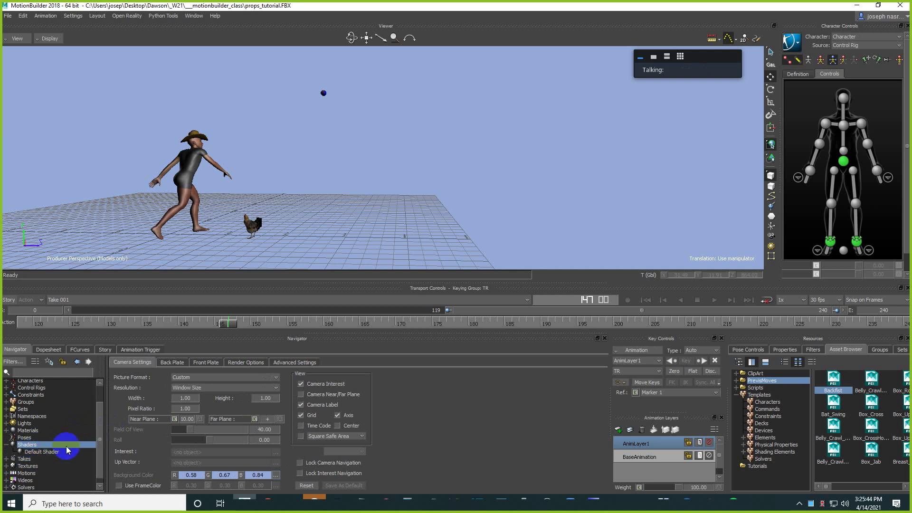
scroll(57, 446, "down", 1)
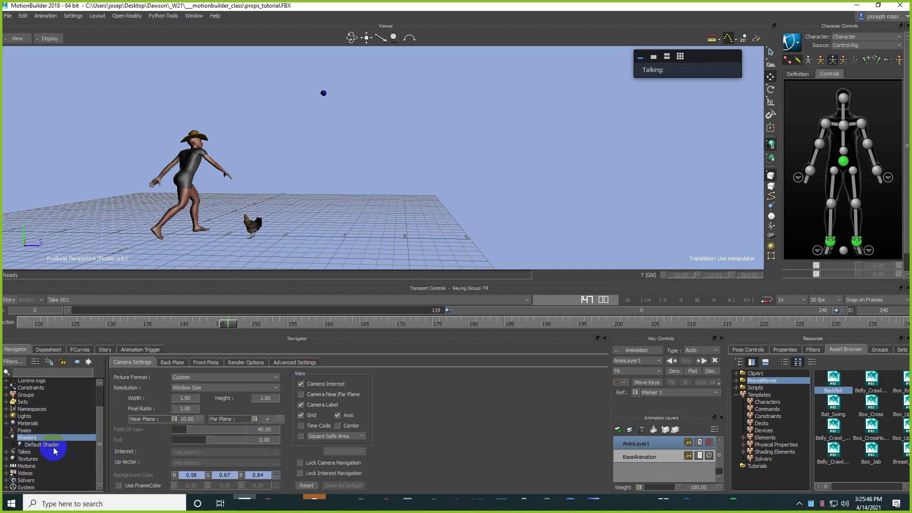
right_click(61, 440)
mouse_move(91, 372)
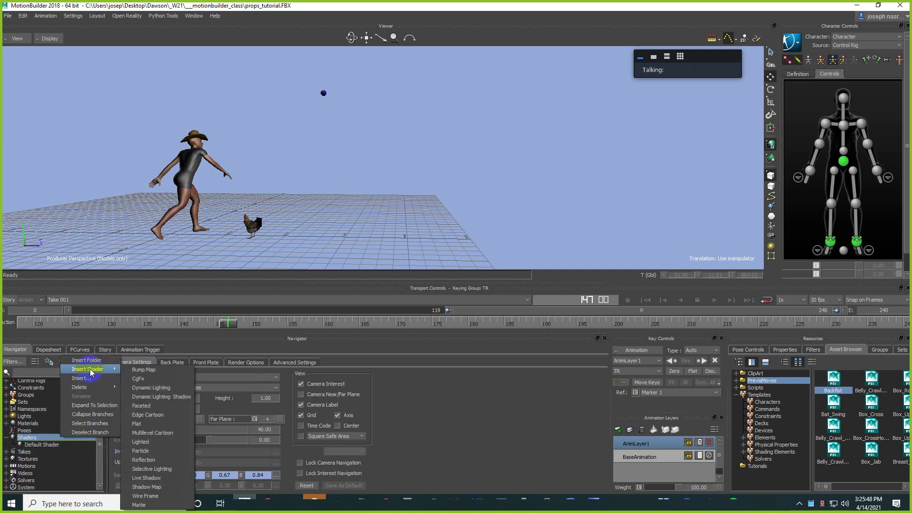
left_click(165, 451)
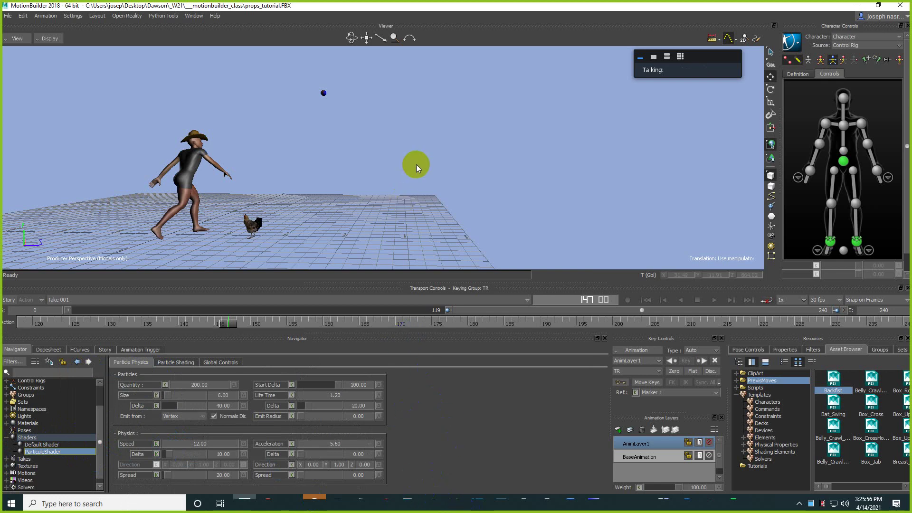
left_click(859, 8)
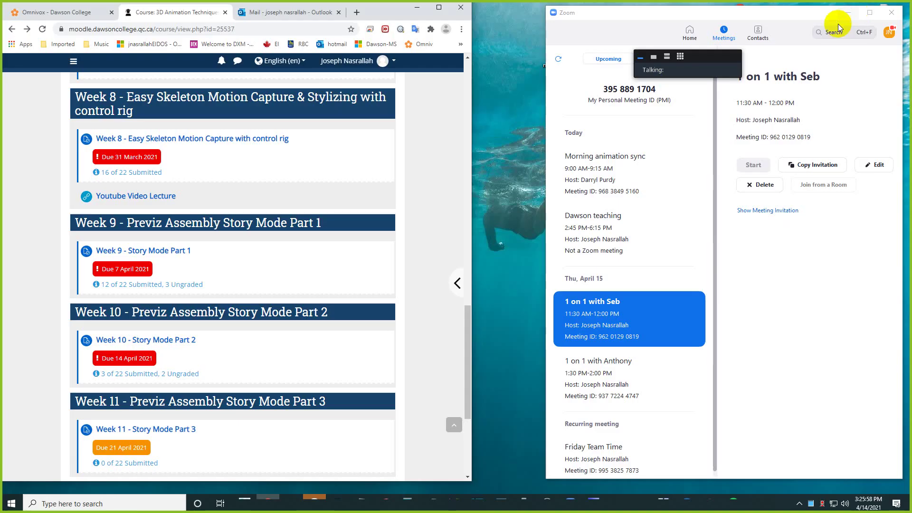
left_click(765, 503)
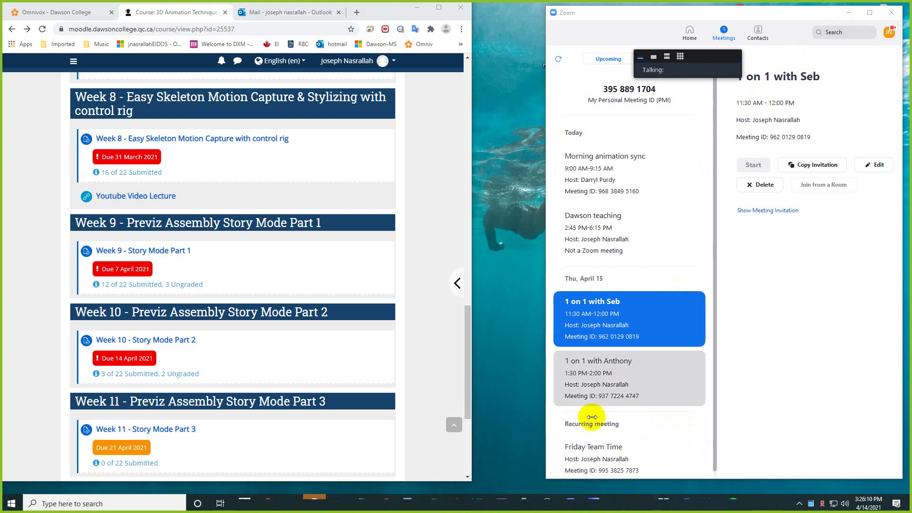
left_click(514, 312)
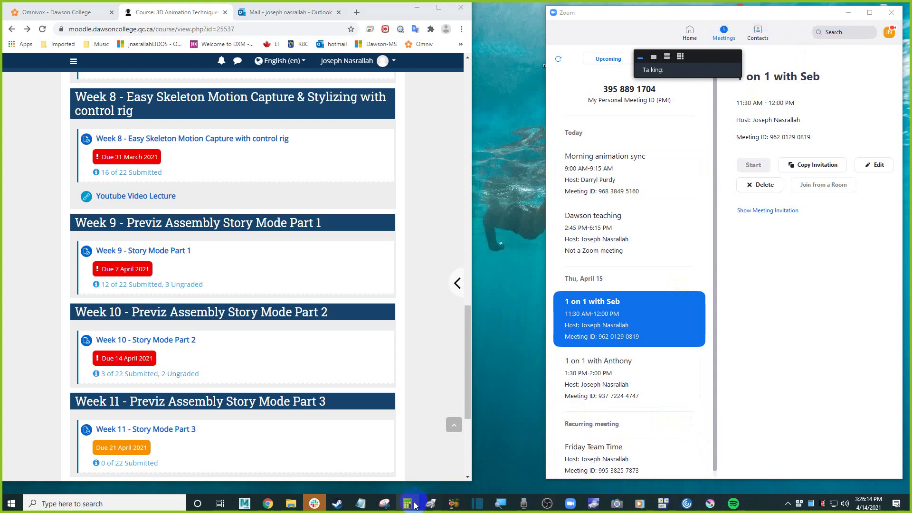
left_click(244, 503)
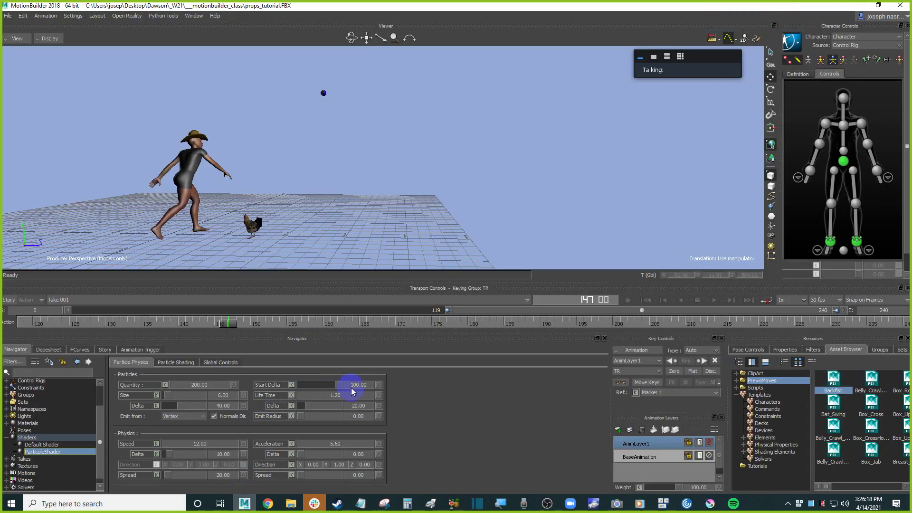
- Add a Sphere from the Primitives templates to the scene, in the air below the thrown ball
left_click(527, 151)
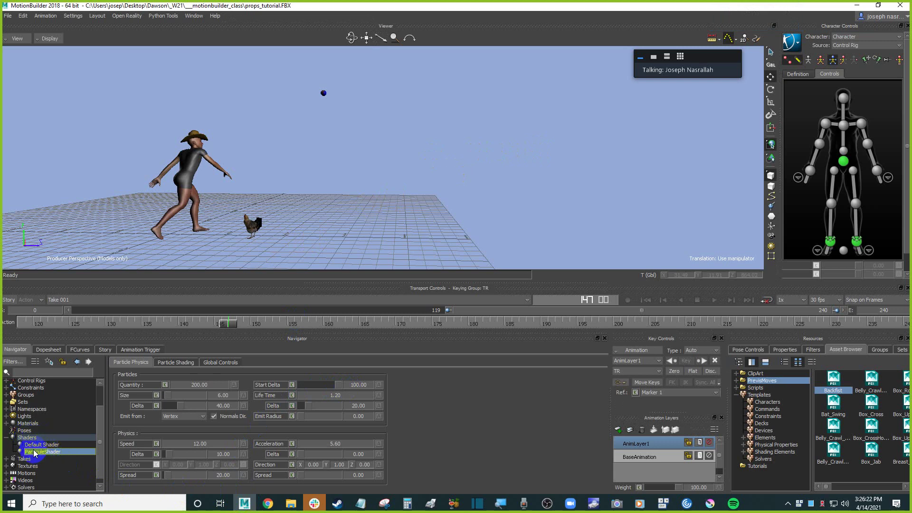
left_click(515, 166)
left_click_drag(515, 167, 546, 266, "ctrl")
left_click(573, 299, "shift")
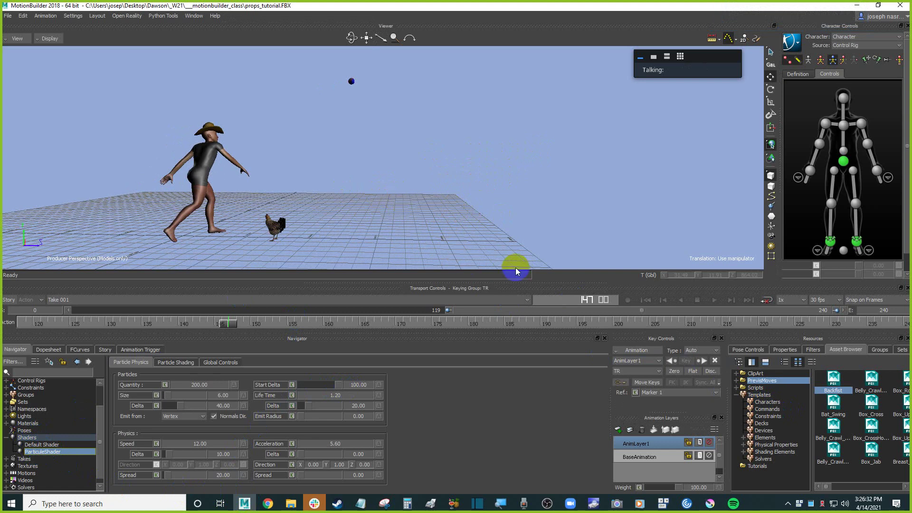
left_click(779, 438)
left_click(743, 438)
left_click(773, 444)
left_click(776, 445)
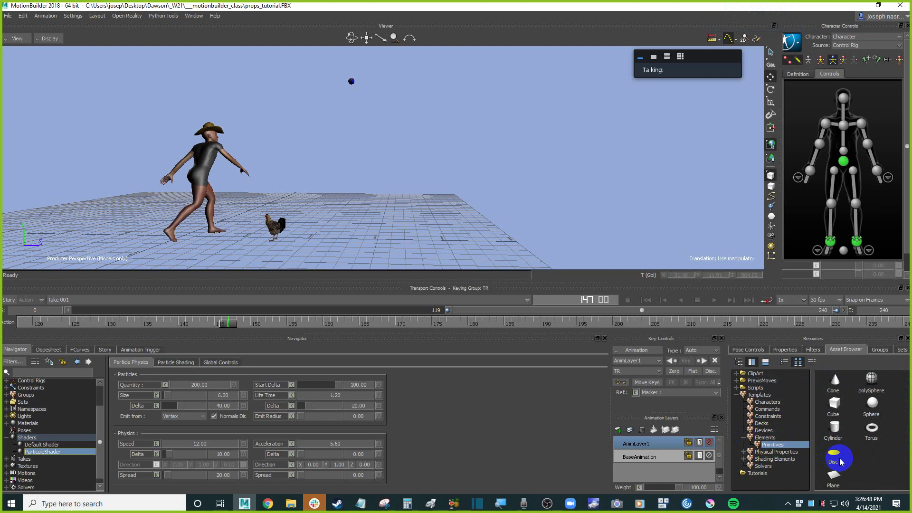
left_click_drag(840, 459, 367, 154)
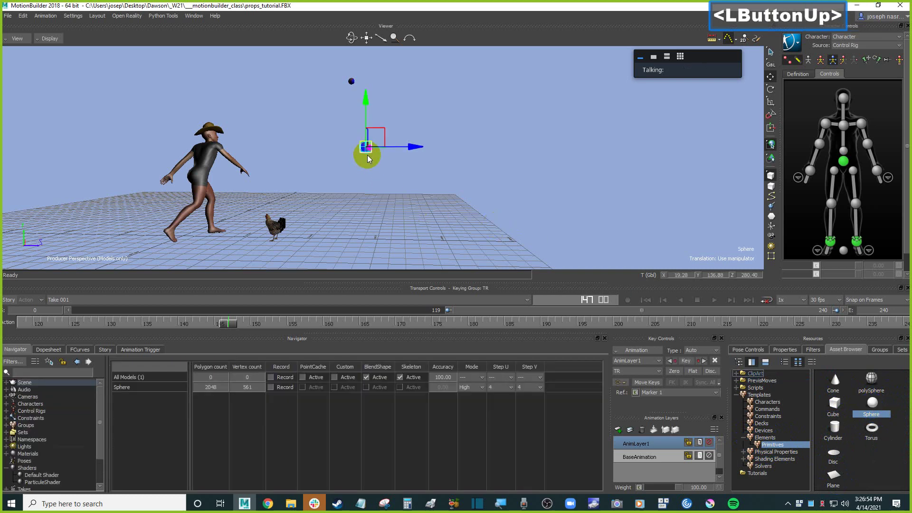
- Align the new sphere's translation to the thrown ball on all axes
left_click_drag(442, 158, 469, 166, "ctrl+shift")
left_click(448, 106)
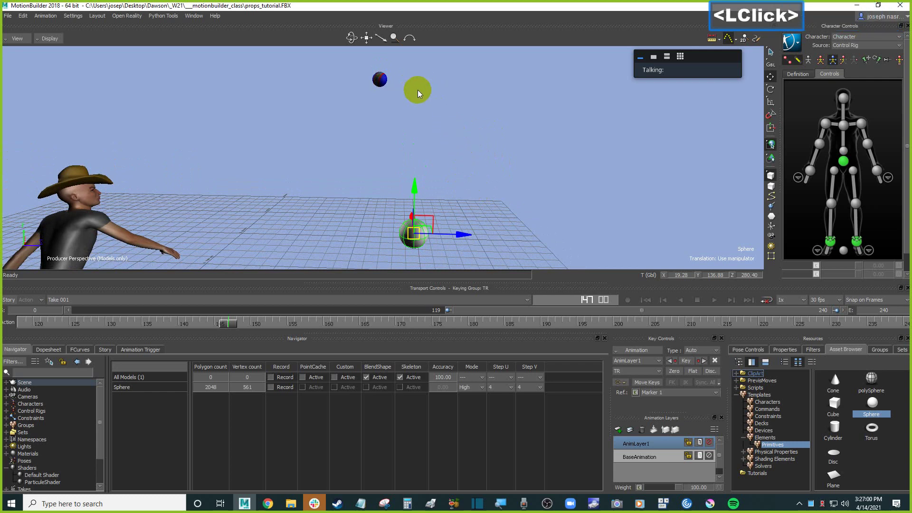
left_click_drag(434, 94, 496, 106, "ctrl")
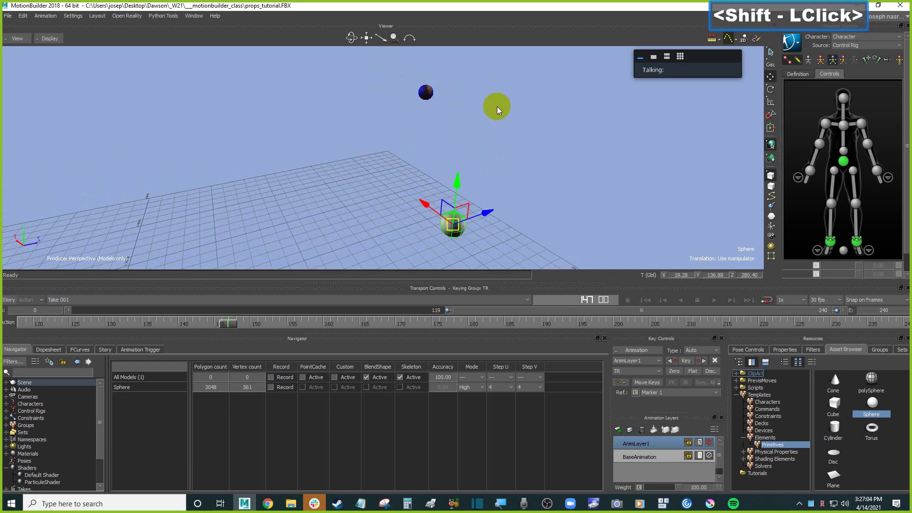
left_click(488, 98)
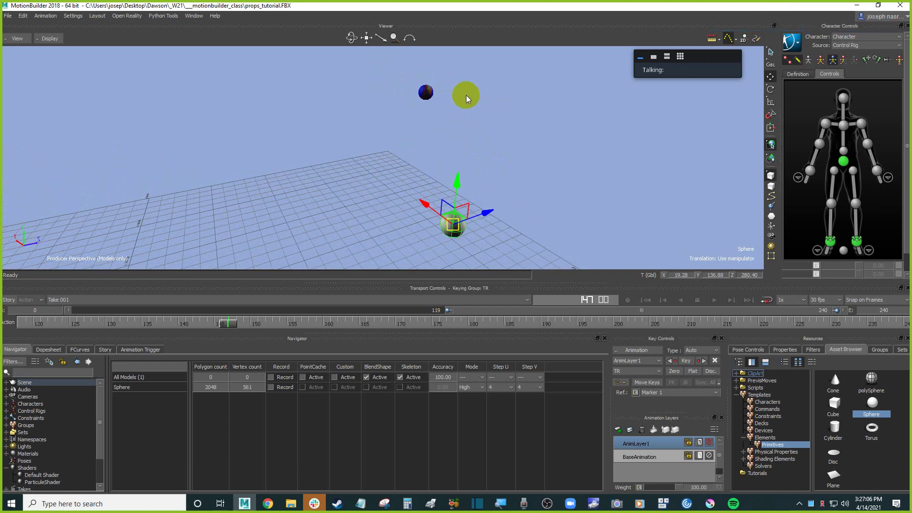
left_click_drag(465, 94, 433, 93, "alt")
mouse_move(455, 96)
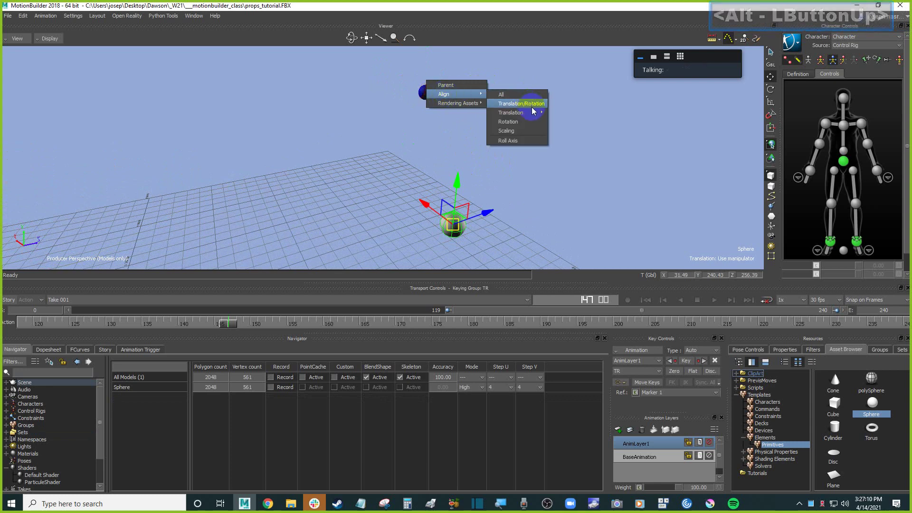
mouse_move(533, 112)
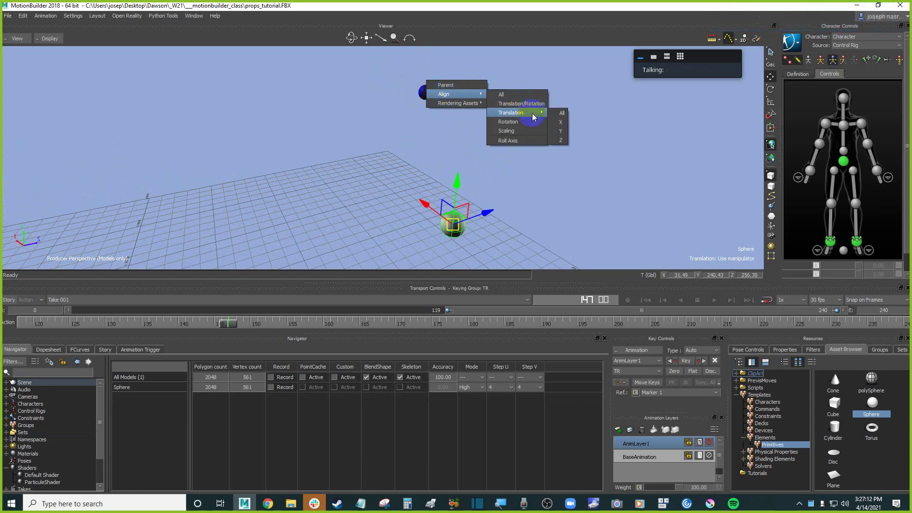
left_click(560, 113)
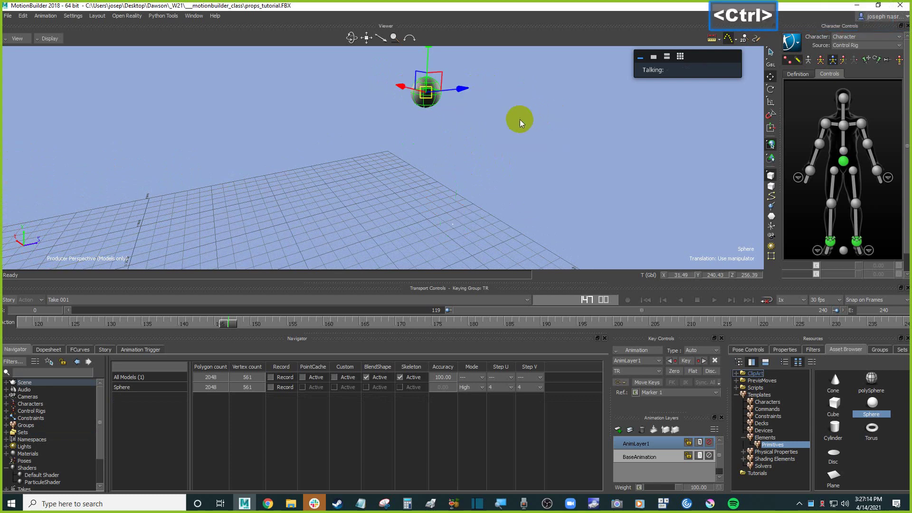
- Scale the sphere uniformly to about 0.85
key("f")
scroll(510, 133, "down", 2)
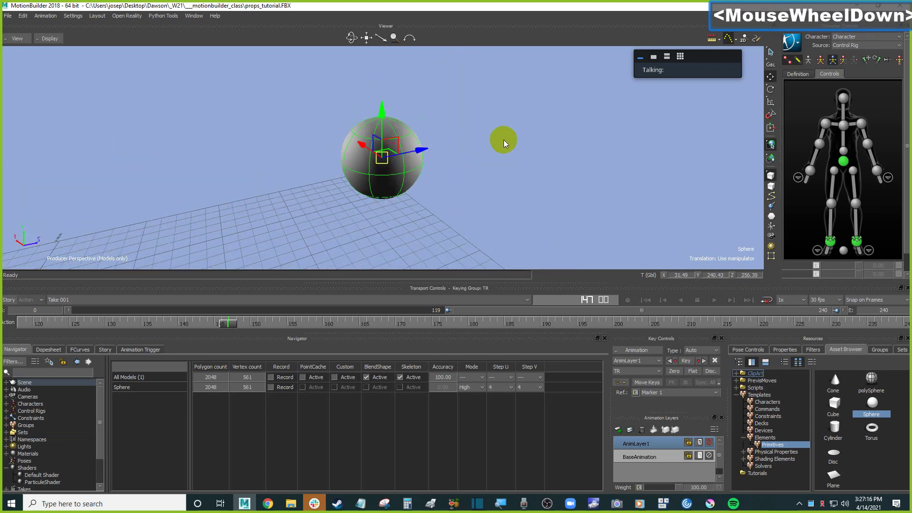
left_click_drag(490, 150, 488, 145, "shift")
key("s")
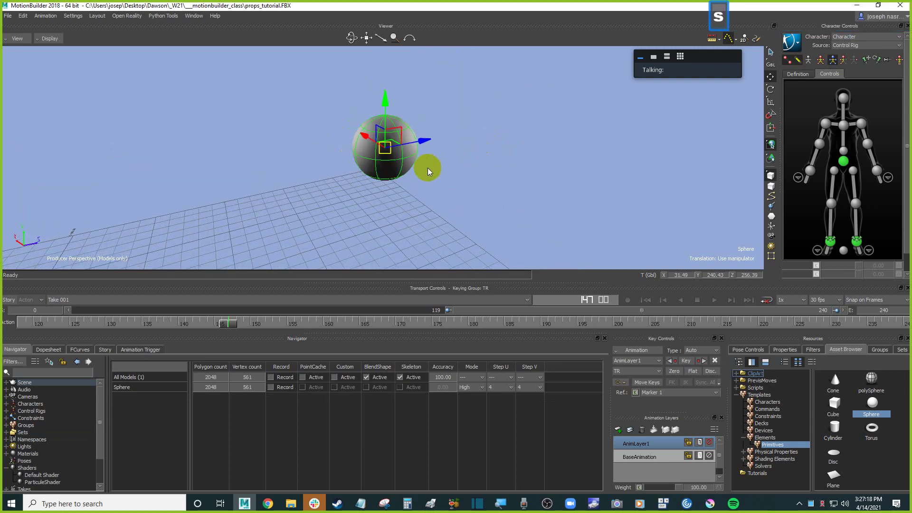
left_click_drag(383, 142, 330, 173)
mouse_move(394, 146)
left_mouse_down()
mouse_move(413, 128)
mouse_move(396, 146)
left_mouse_up()
- Rename the sphere as Sphere_paritcle_trail and copy that name
right_click(404, 159)
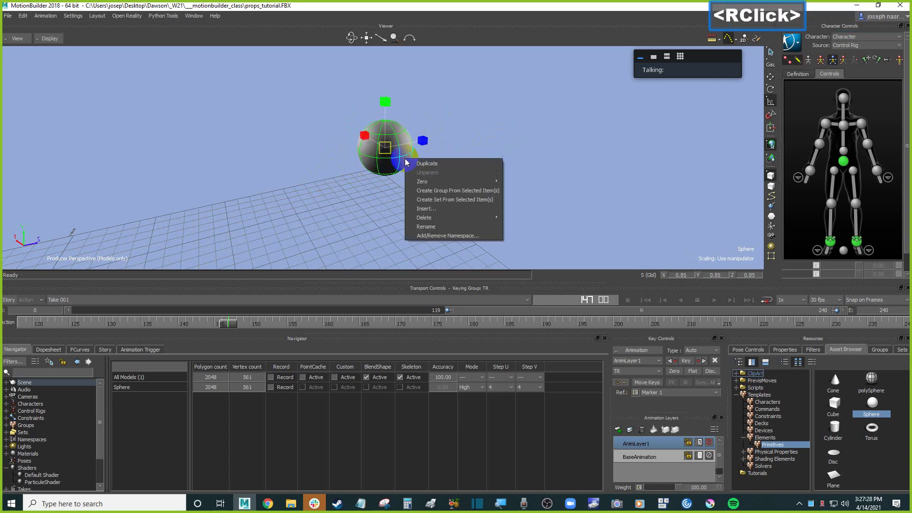
left_click(435, 227)
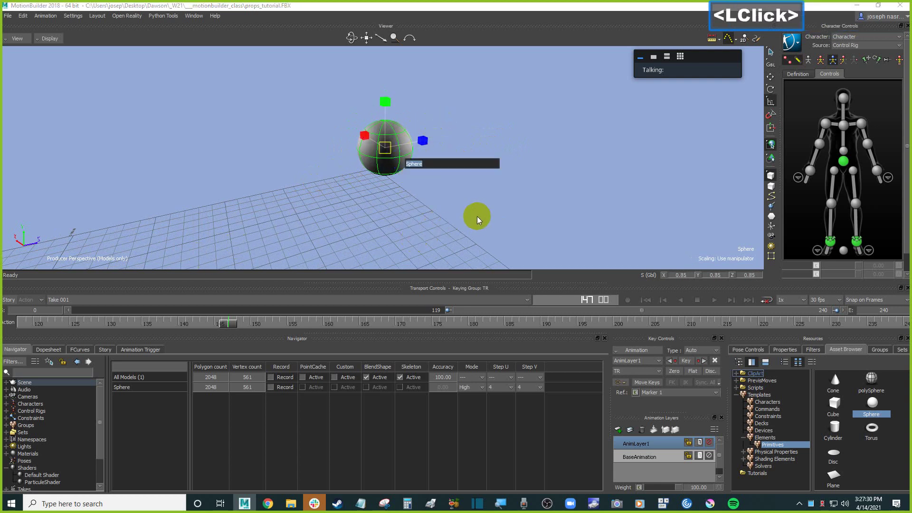
key("End")
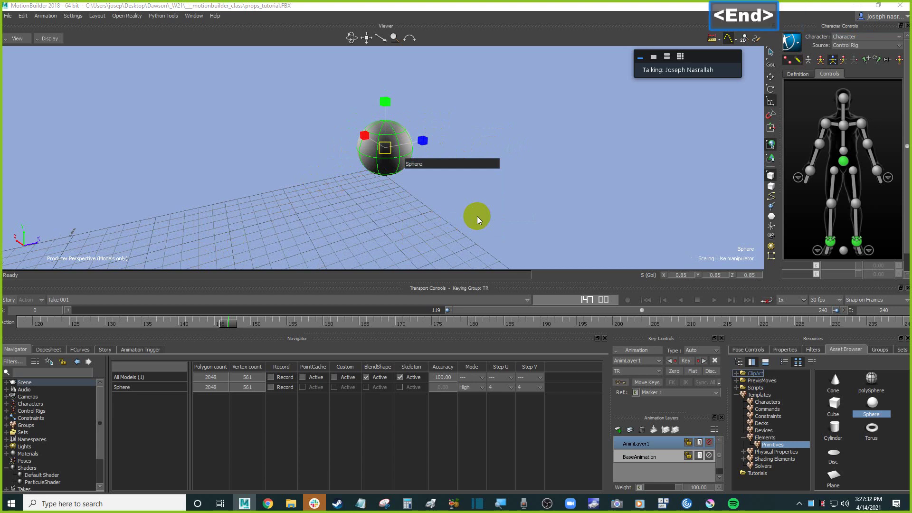
type("_paritcle_trail")
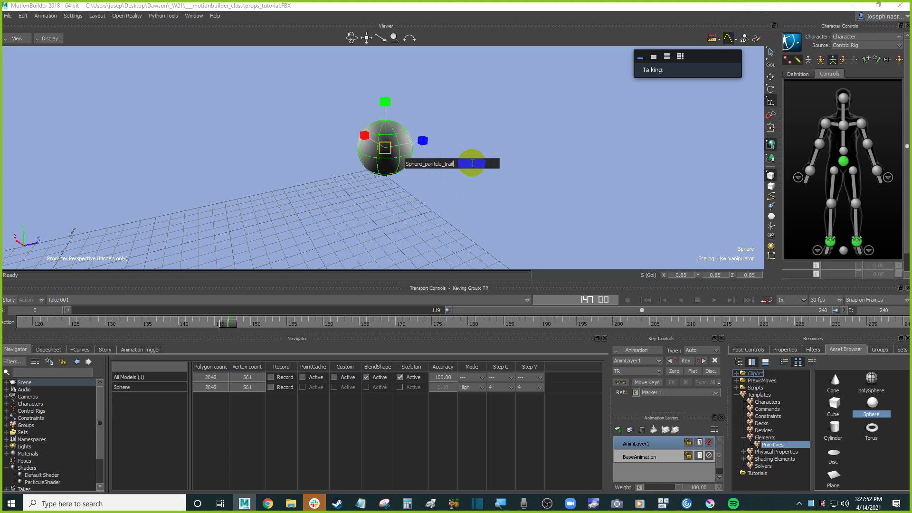
double_click(466, 166)
key("ctrl+c")
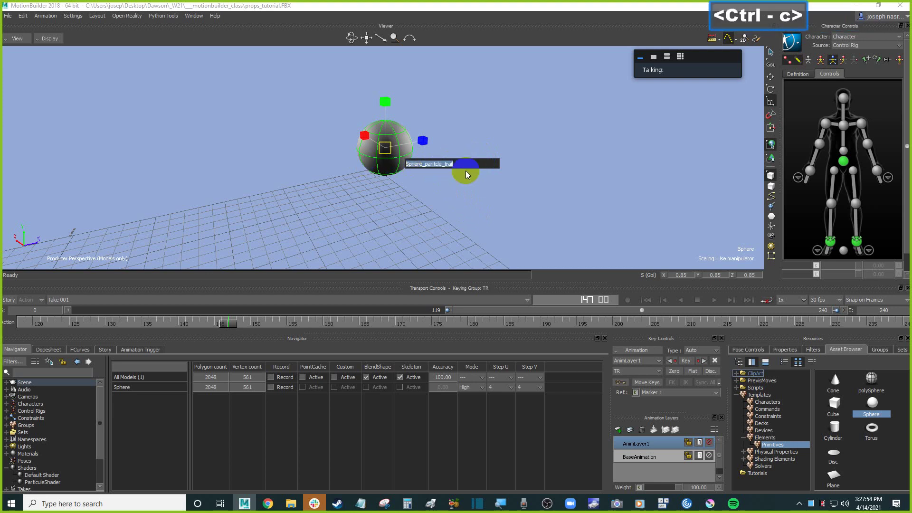
key("Return")
- Rename the particle shader as ParticuleShader_trail, using the trail part of the copied sphere name
scroll(51, 463, "down", 2)
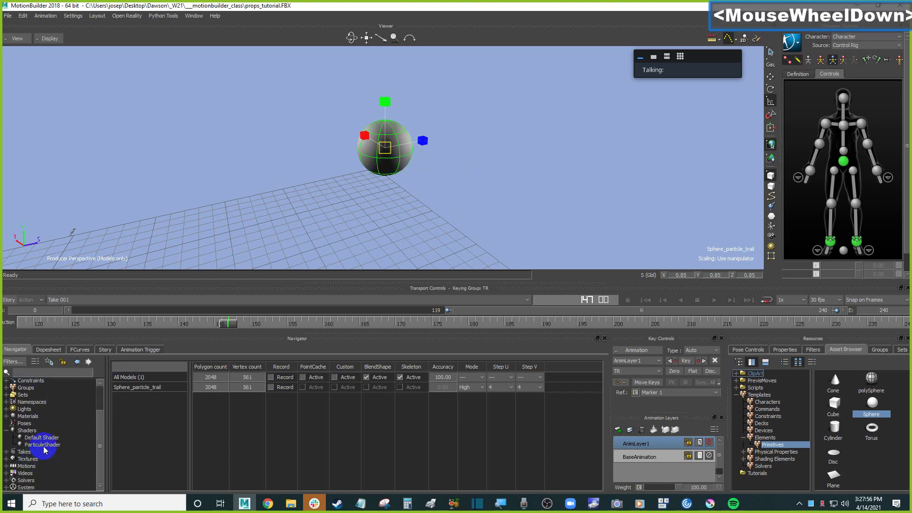
left_click(49, 444)
right_click(53, 444)
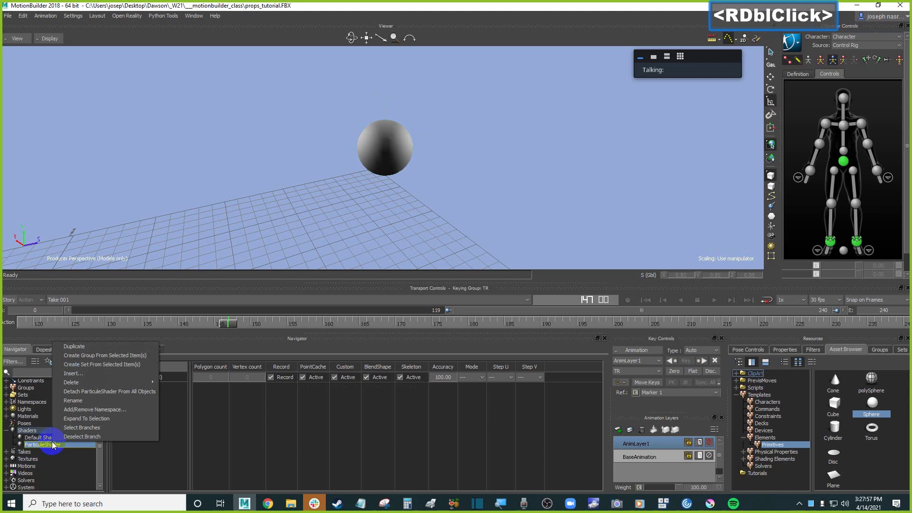
left_click(101, 401)
left_click(130, 446)
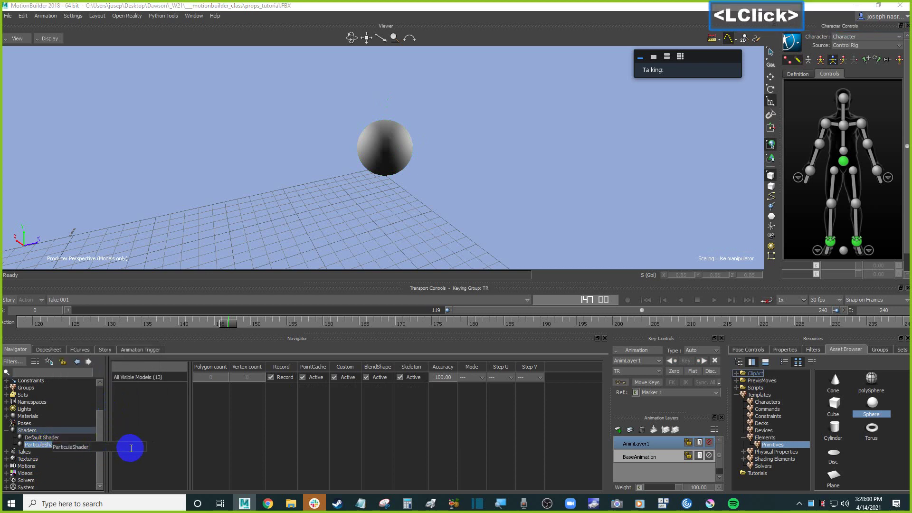
key("ctrl+v")
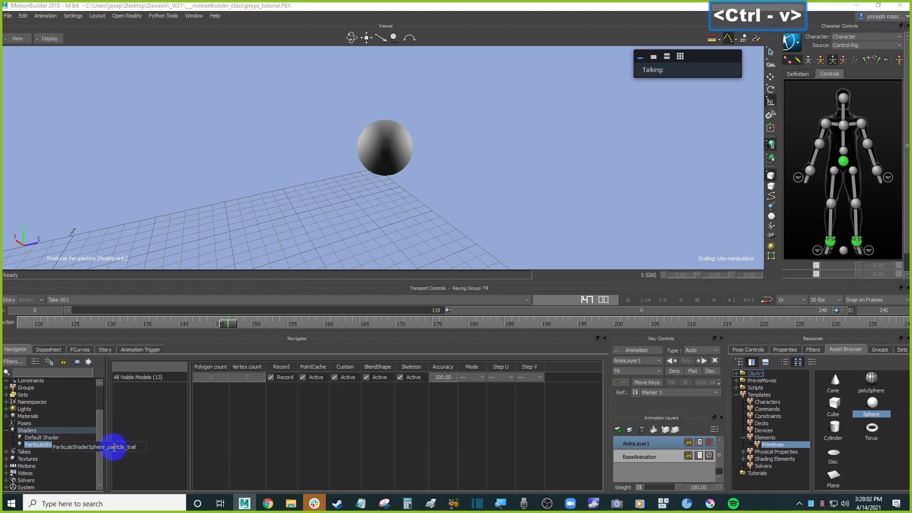
left_click(88, 447)
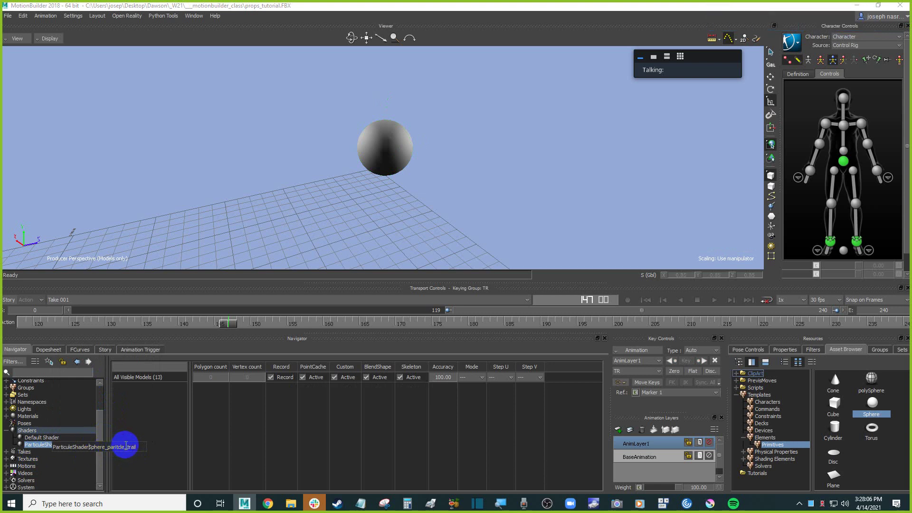
left_click_drag(125, 446, 91, 446)
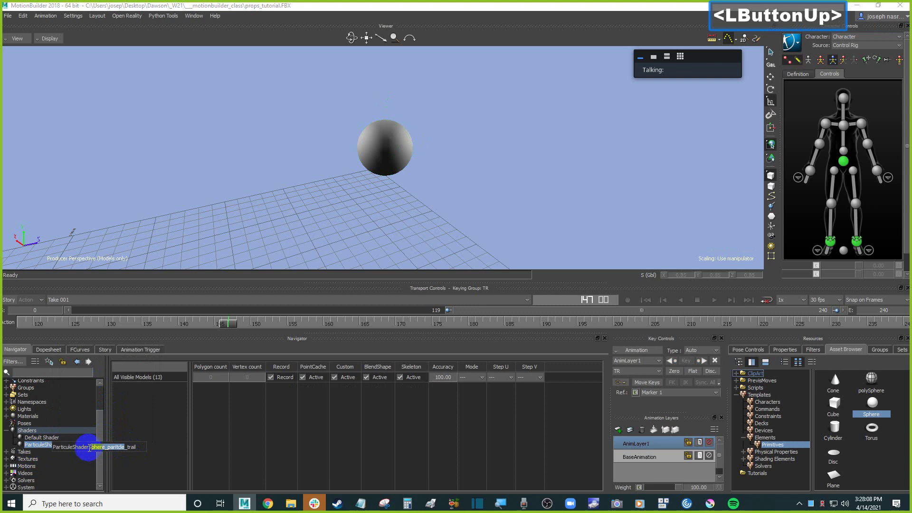
left_click(131, 451)
type("_")
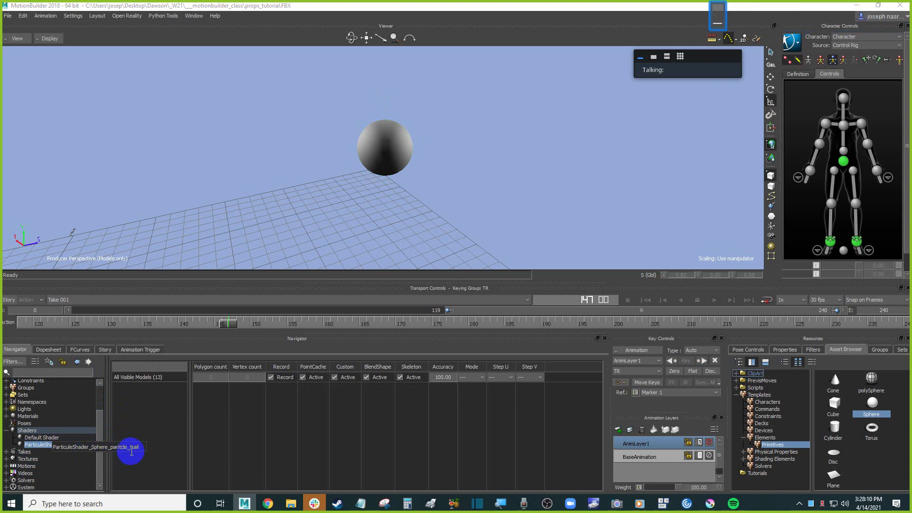
key("Delete")
key("Delete")
key("Delete")
key("Delete")
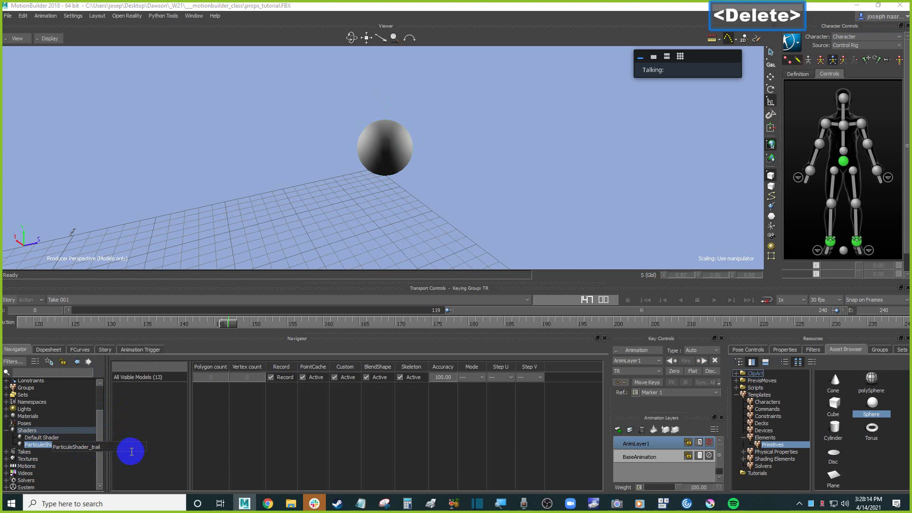
key("Return")
- Select the trail sphere and scale it down uniformly to about 0.53
left_click(376, 157)
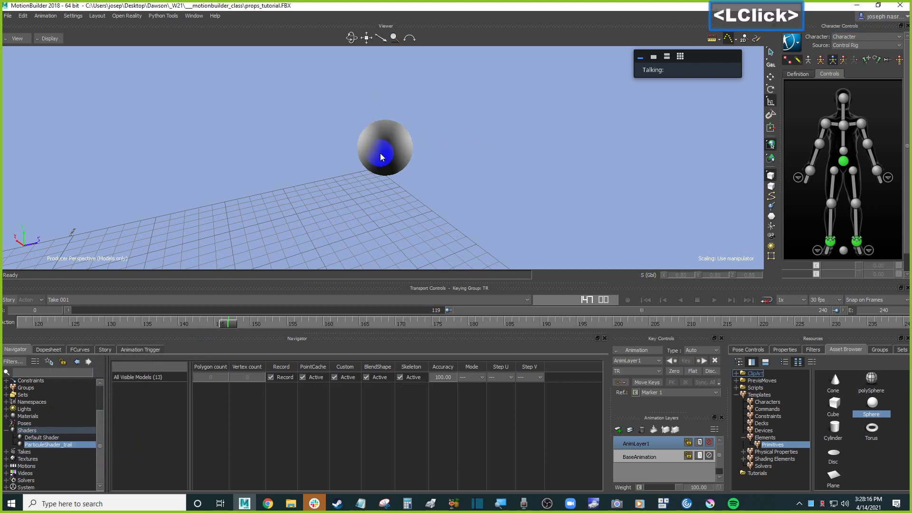
left_click_drag(101, 417, 98, 436)
left_click(6, 383)
left_click(73, 407)
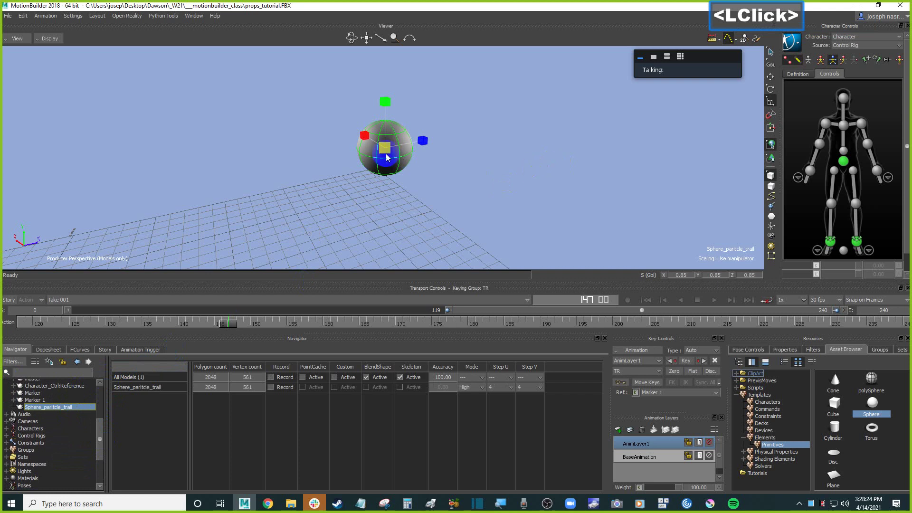
left_click_drag(380, 153, 361, 170)
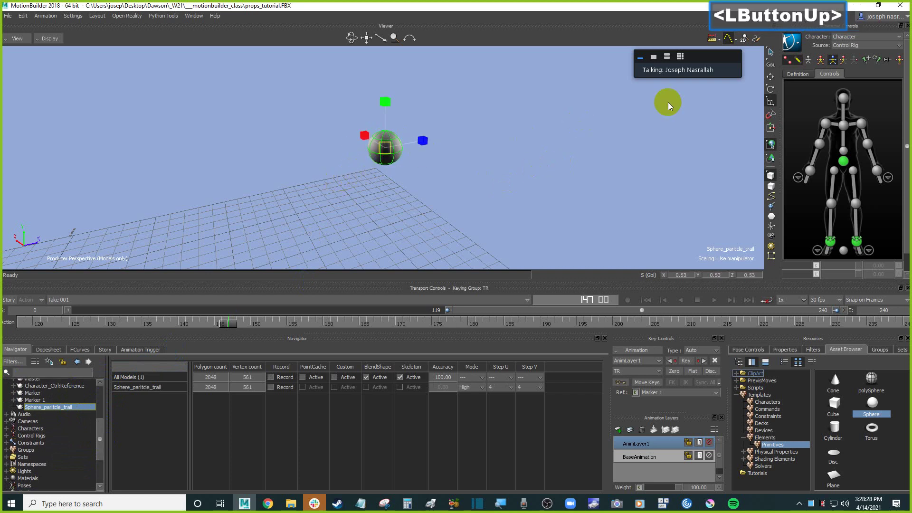
- Switch the trail sphere's translation manipulator to Local reference mode and open the ParticuleShader_trail settings
left_click(771, 77)
mouse_move(481, 173)
left_mouse_down("ctrl+shift")
mouse_move(481, 188)
mouse_move(477, 177)
left_mouse_up("ctrl+shift")
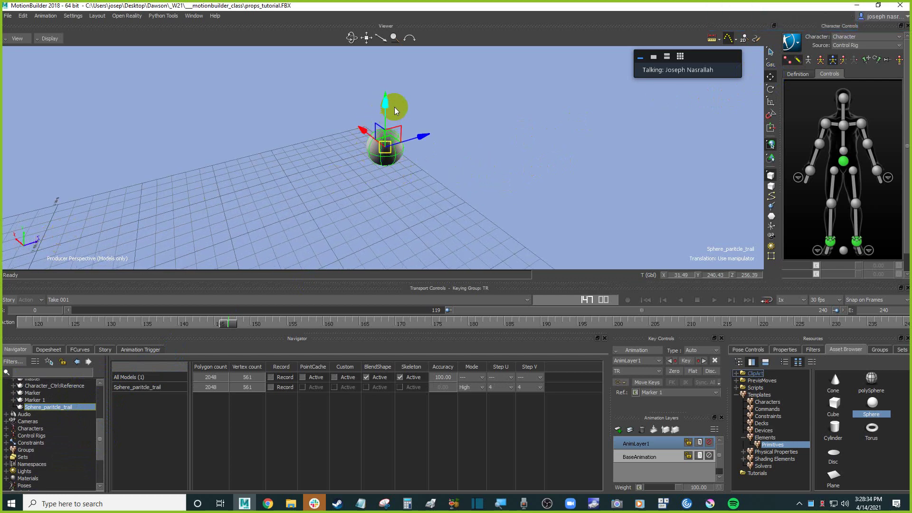
left_click(770, 72)
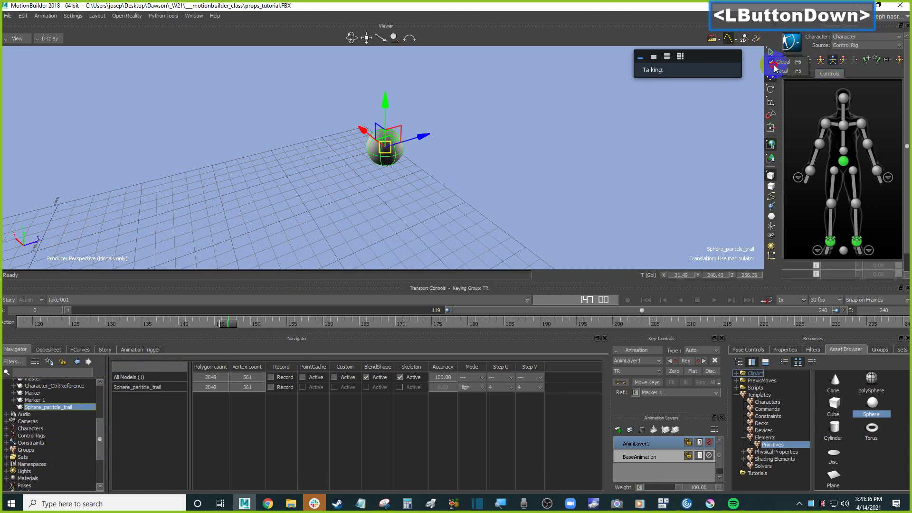
left_click(774, 70)
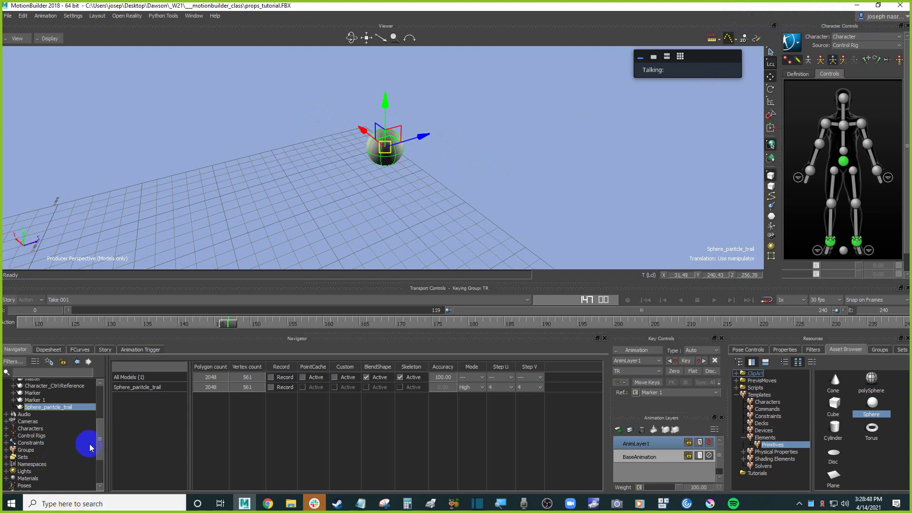
left_click_drag(99, 452, 93, 464)
double_click(50, 453)
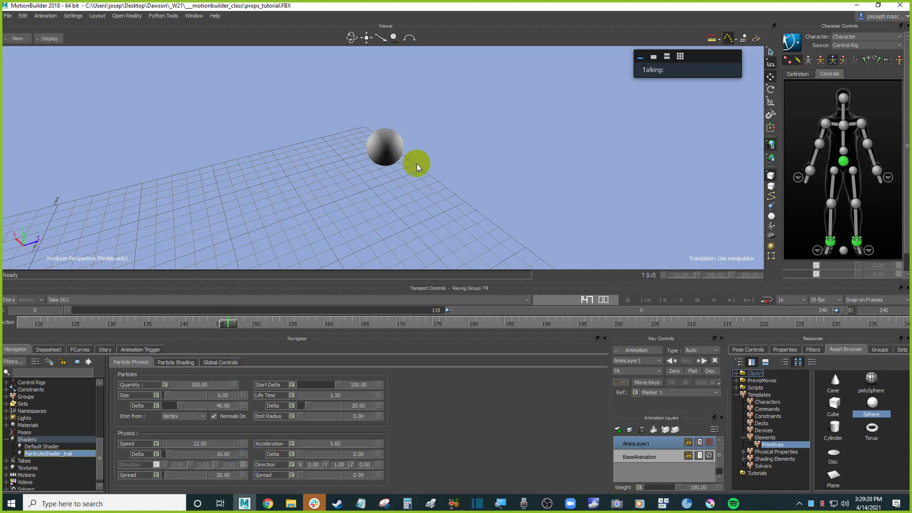
- Rotate the trail sphere about 100 degrees around its local X axis and inspect its tilted local axes
left_click(399, 151)
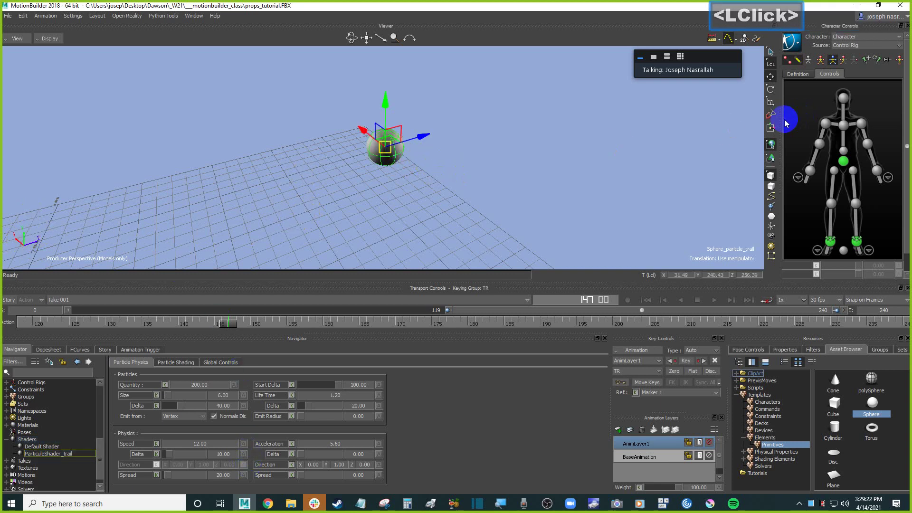
left_click(771, 89)
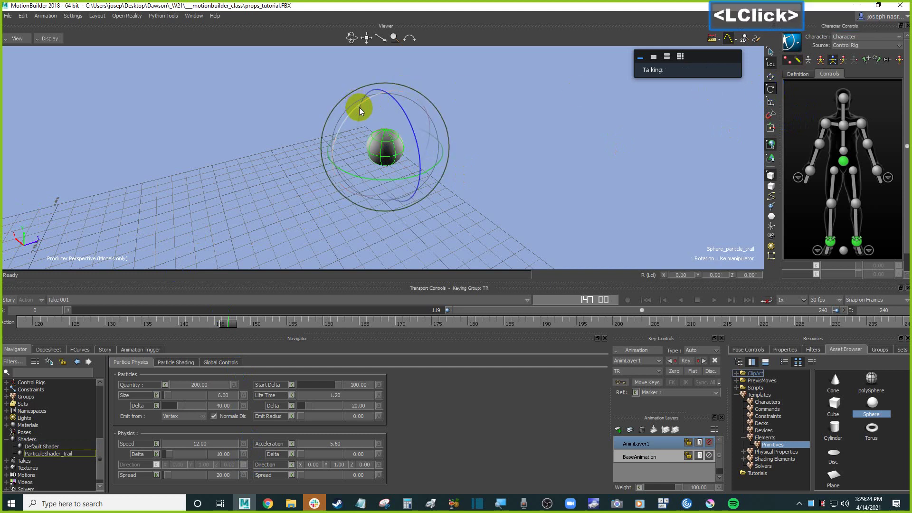
left_click_drag(360, 108, 383, 88)
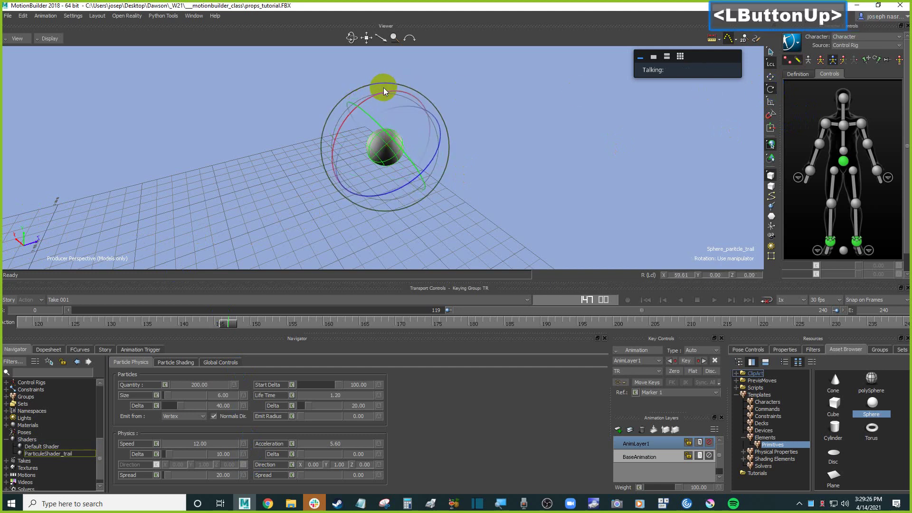
key("t")
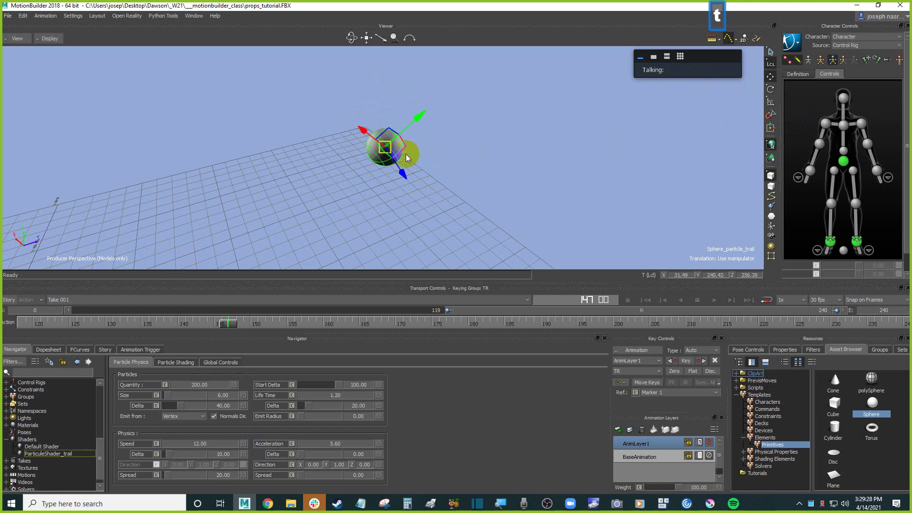
left_click_drag(464, 157, 463, 156, "ctrl")
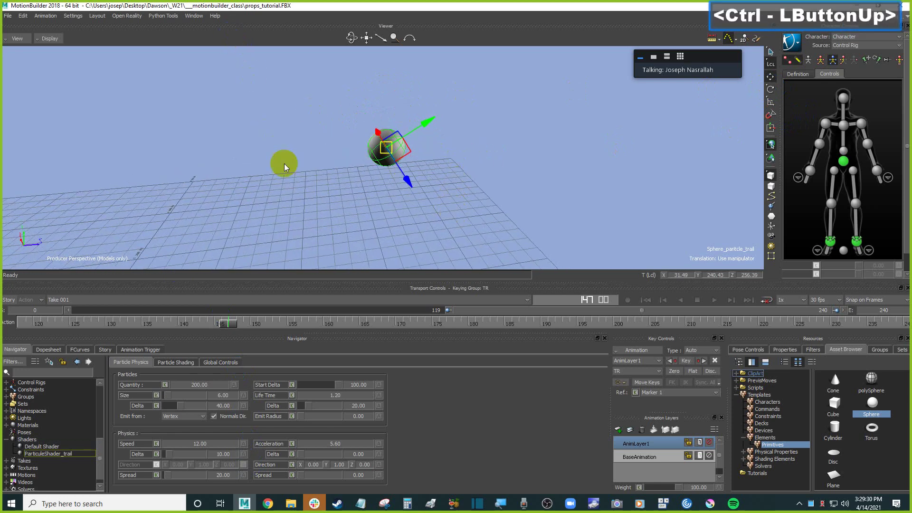
left_click_drag(81, 223, 61, 232, "ctrl+shift")
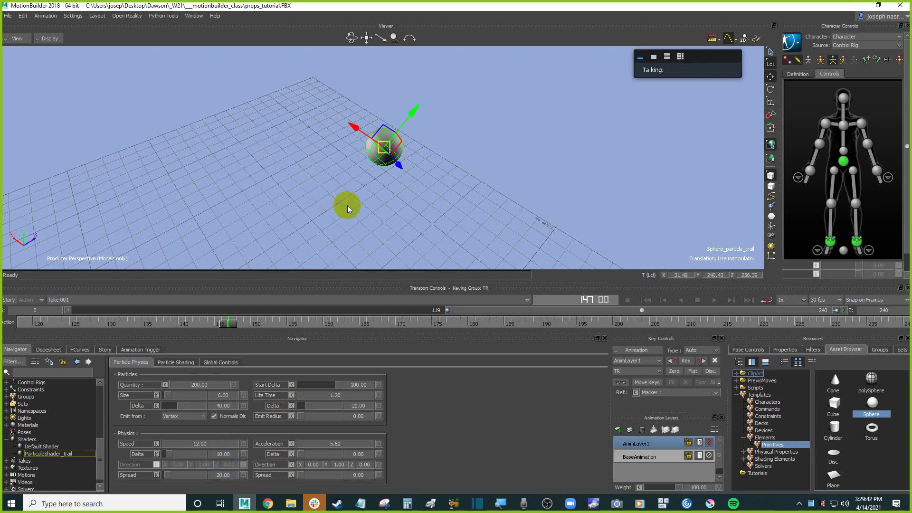
left_click_drag(479, 184, 446, 187, "ctrl")
left_click(239, 465, "shift")
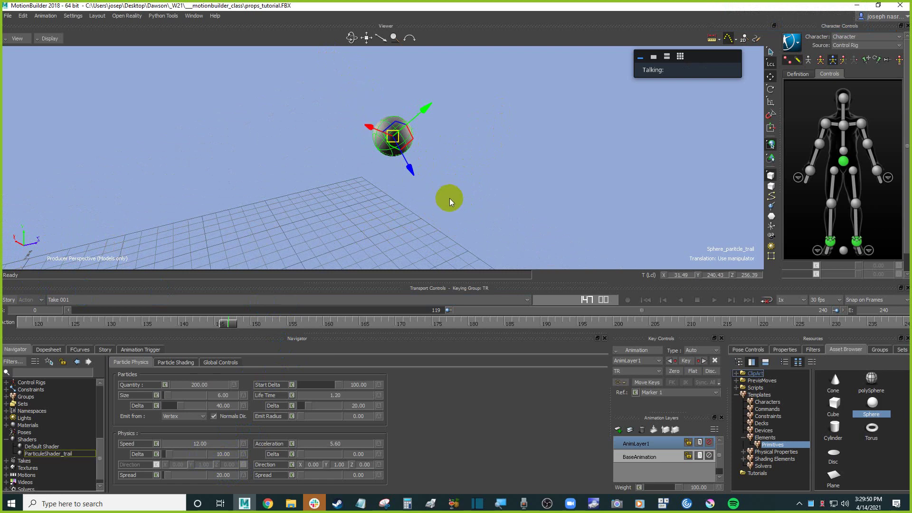
- Undo the trail sphere's rotation
left_click(512, 195)
key("ctrl+z")
left_click_drag(460, 166, 470, 189, "ctrl+shift")
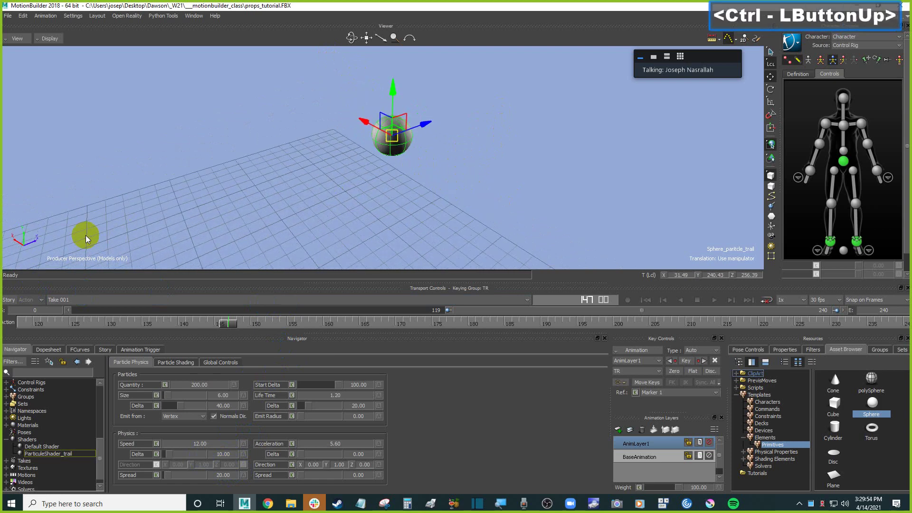
left_click_drag(59, 240, 86, 239, "ctrl+shift")
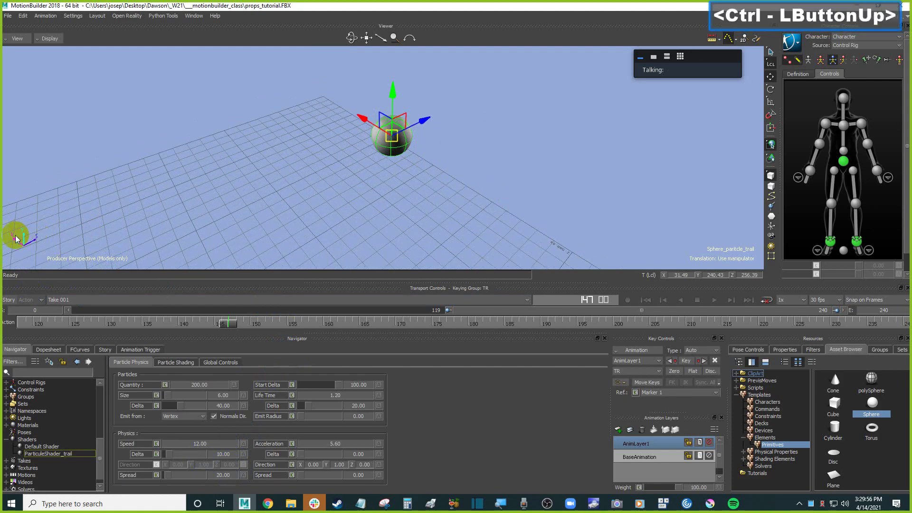
left_click_drag(30, 236, 413, 210, "ctrl+shift")
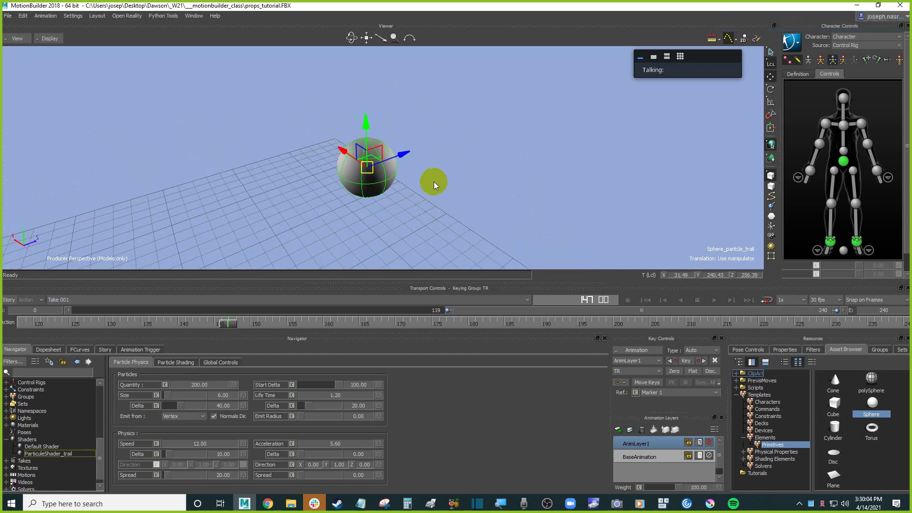
- Scale the trail sphere uniformly to about 0.44 so it fits inside the thrown ball
key("s")
left_click(336, 193)
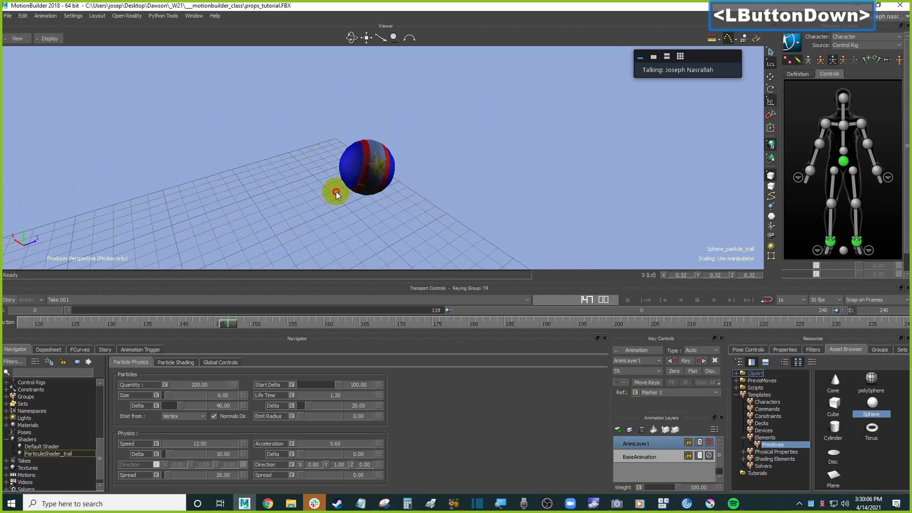
left_click(364, 179)
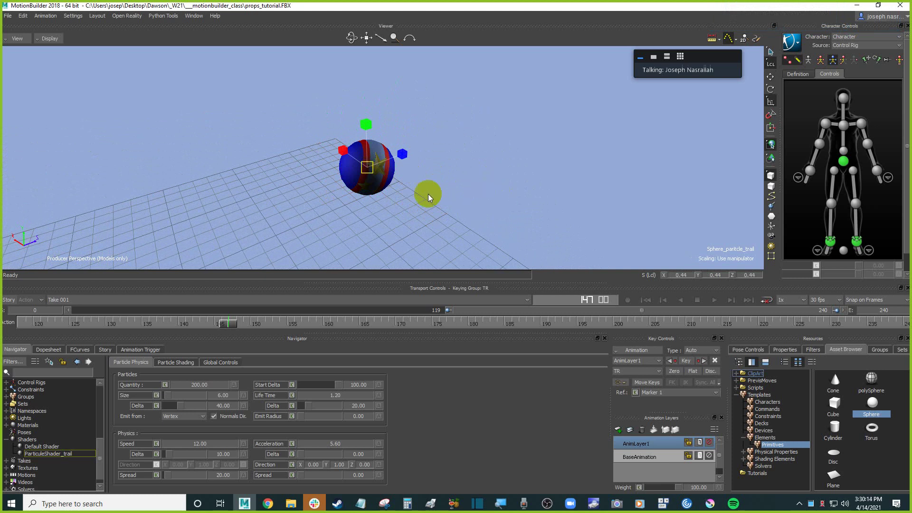
- Show the constraint templates as a list and add a Position constraint to the scene
left_click(781, 416)
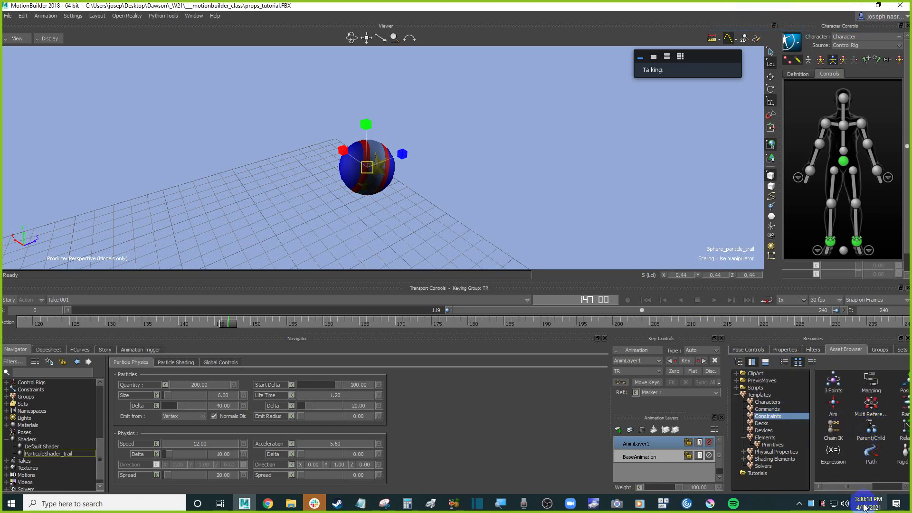
left_click(784, 363)
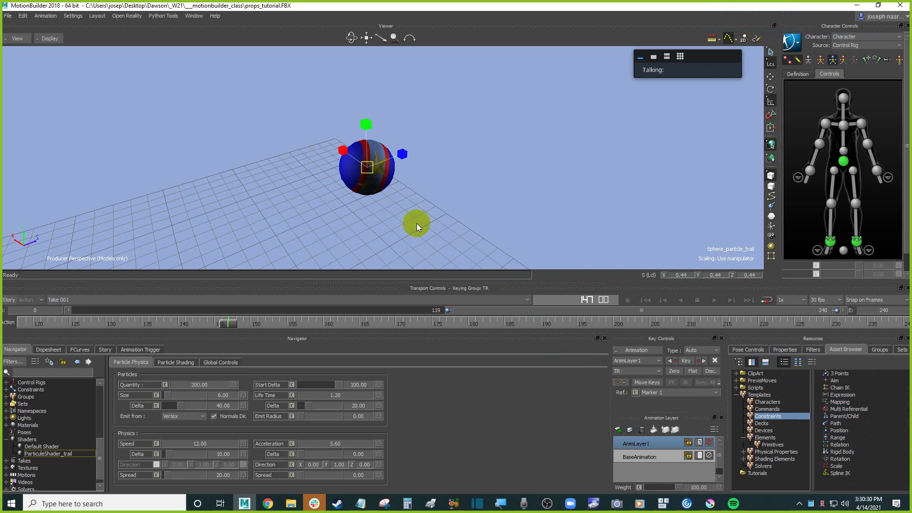
left_click(839, 430)
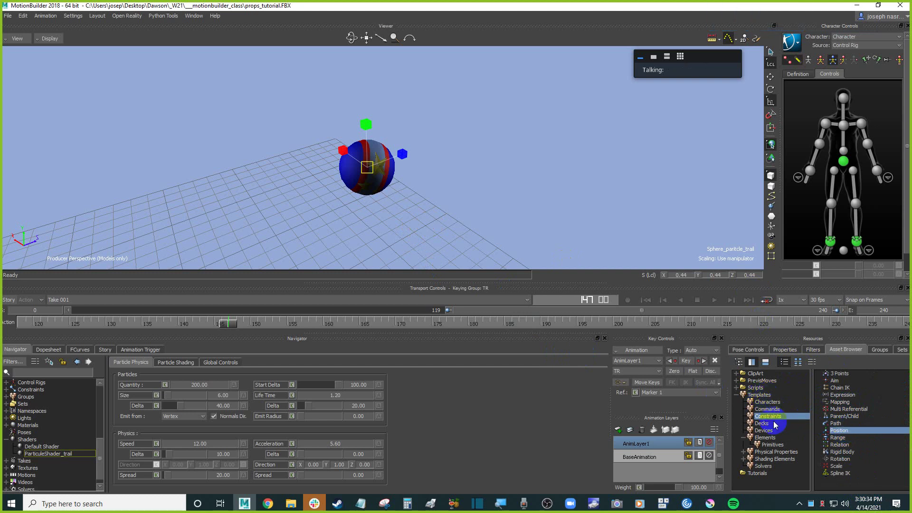
left_click_drag(839, 431, 445, 221)
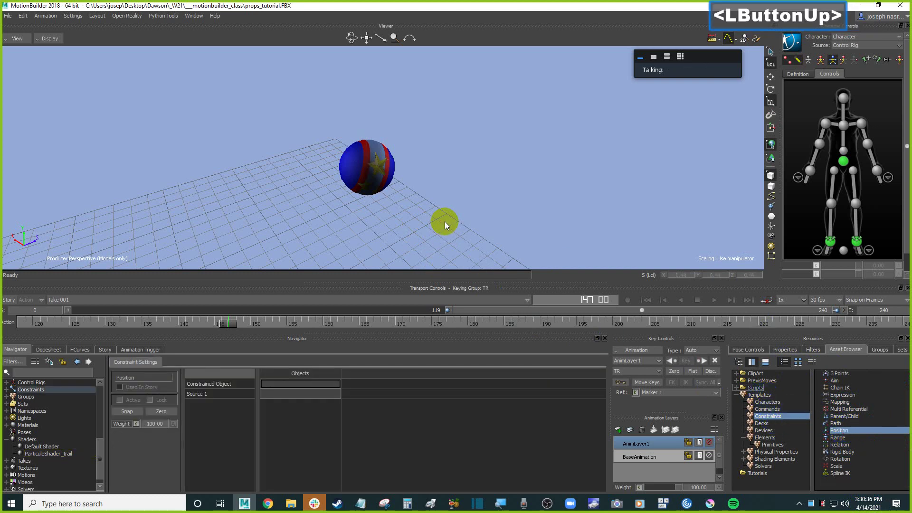
- Switch the viewer to X-ray display and assign the red Marker 1 inside the ball as Source 1 of the Position constraint
left_click(368, 169)
left_click_drag(368, 169, 427, 187)
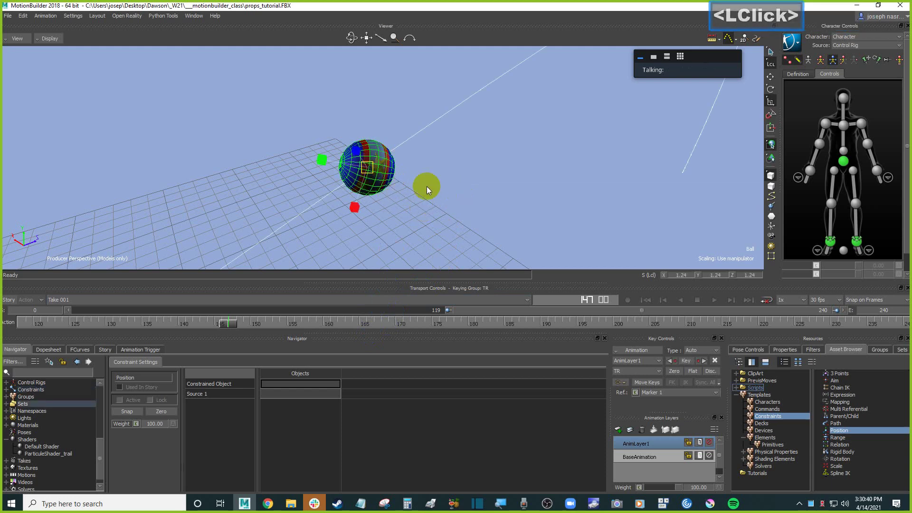
left_click(474, 201)
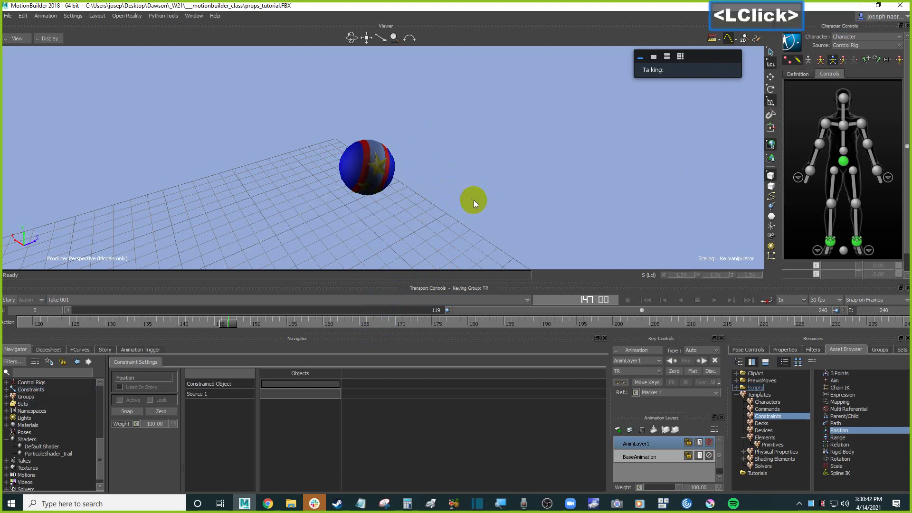
key("a")
scroll(480, 78, "up", 3)
left_click(474, 87)
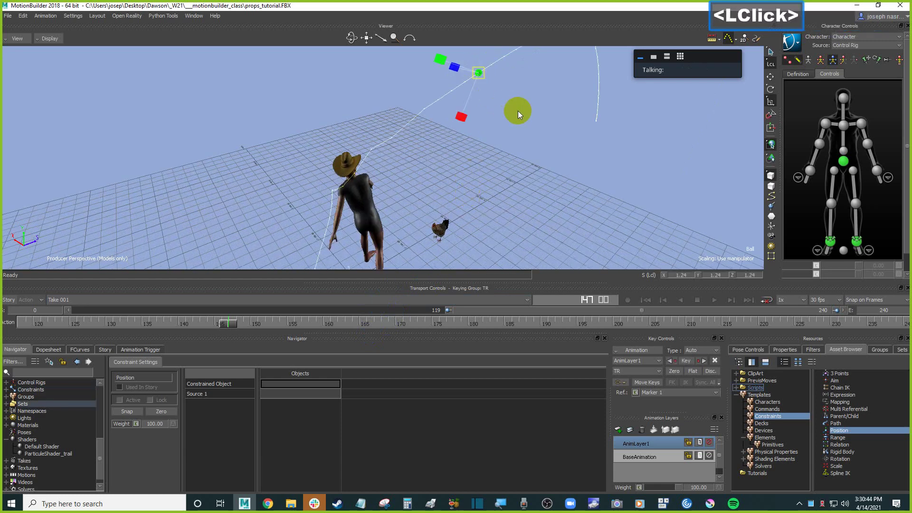
key("f")
left_click(686, 69)
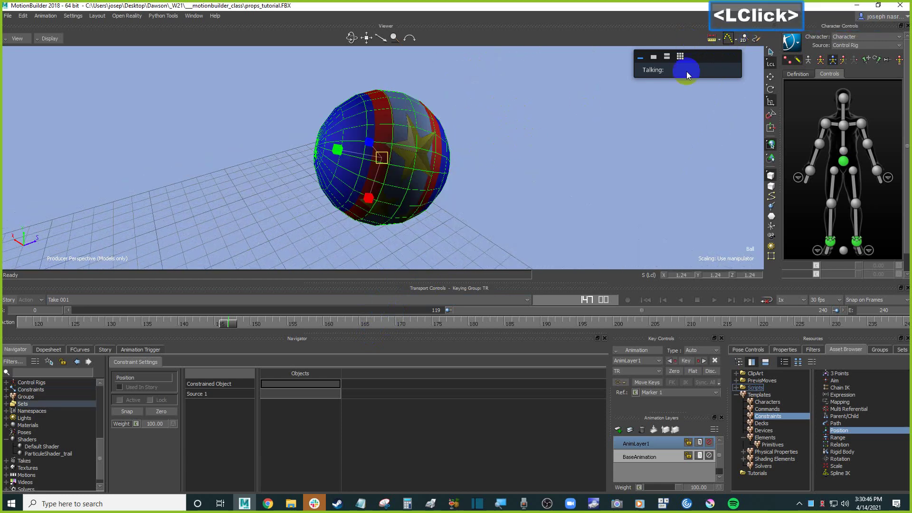
left_click(512, 188)
key("ctrl+a")
left_click(408, 183)
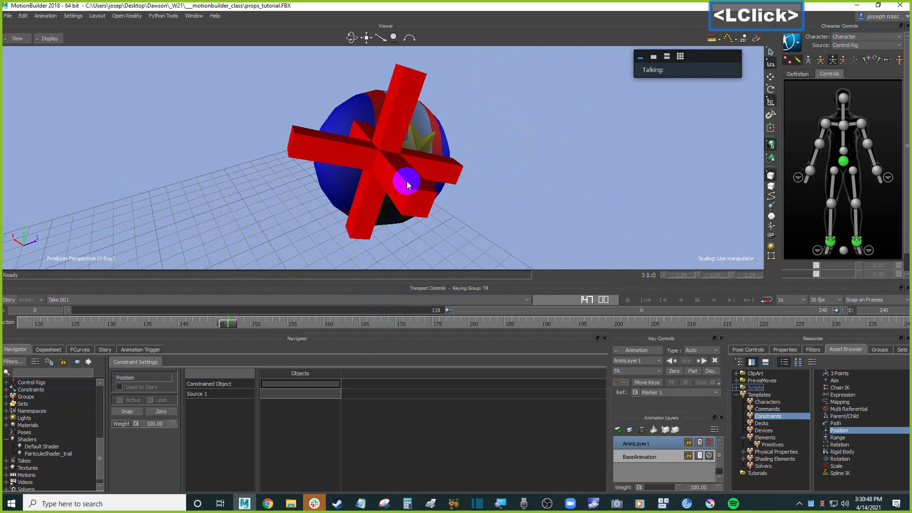
mouse_move(541, 184)
left_mouse_down("alt")
mouse_move(295, 380)
mouse_move(297, 391)
left_mouse_up("alt")
left_click(590, 187)
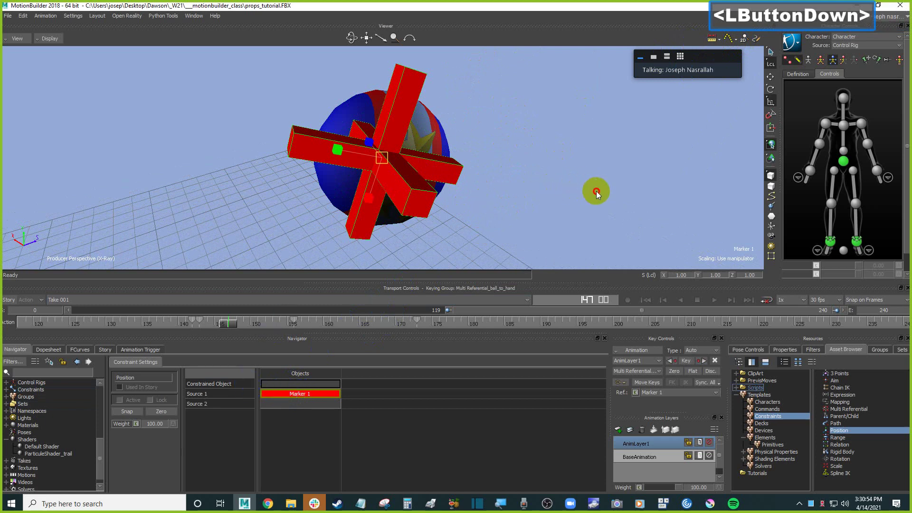
- Assign the particle trail sphere as the Constrained Object and activate the Position constraint
left_click_drag(98, 428, 44, 419)
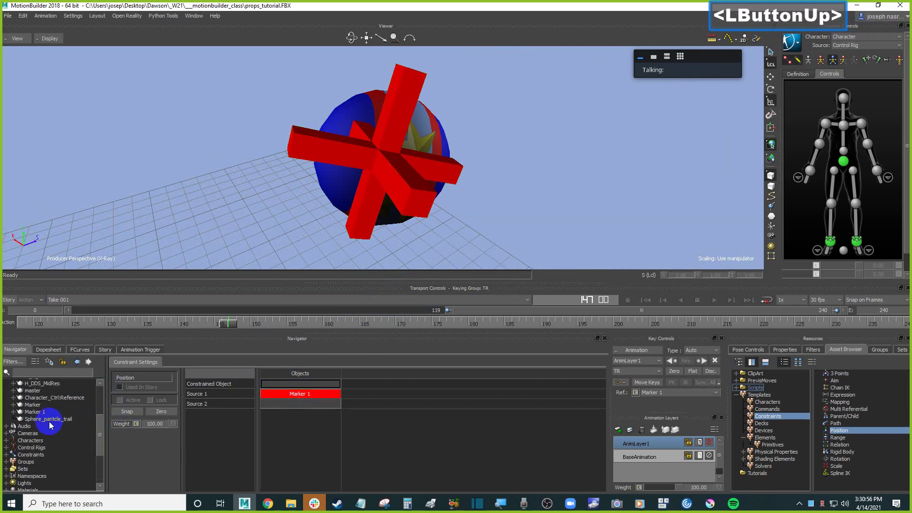
left_click(59, 419)
left_click(506, 194)
left_click_drag(562, 183, 324, 382, "alt")
left_click(120, 399)
- Compare the display modes and scrub between frames 147 and 149 to check how the constrained sphere follows the ball
scroll(517, 144, "down", 5)
mouse_move(519, 178)
left_mouse_down("ctrl")
mouse_move(505, 173)
mouse_move(527, 184)
mouse_move(471, 170)
mouse_move(512, 186)
mouse_move(502, 180)
left_mouse_up("ctrl")
key("ctrl+a")
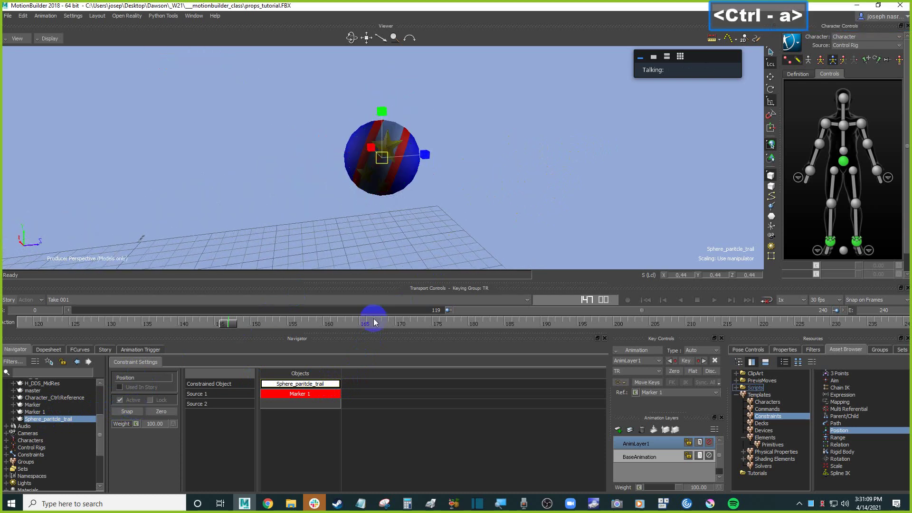
key("ctrl+a")
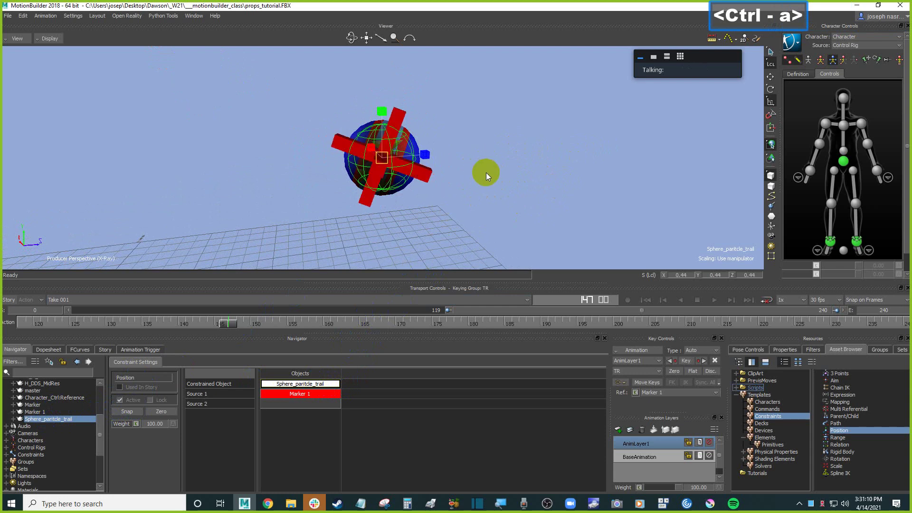
mouse_move(227, 322)
left_mouse_down()
mouse_move(210, 322)
mouse_move(248, 319)
mouse_move(243, 315)
left_mouse_up()
scroll(394, 158, "down", 6)
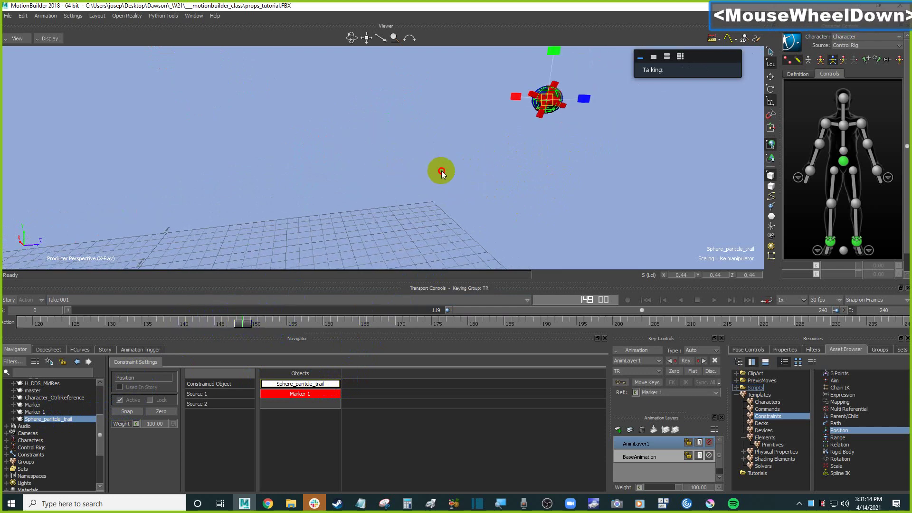
key("ctrl+a")
mouse_move(249, 323)
left_mouse_down()
mouse_move(230, 323)
mouse_move(271, 319)
mouse_move(228, 320)
mouse_move(246, 322)
mouse_move(238, 320)
left_mouse_up()
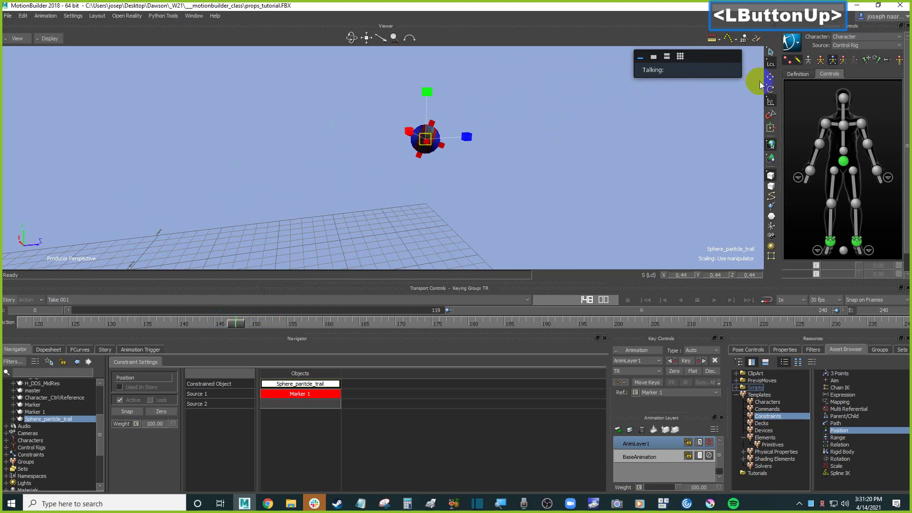
- Show the trail sphere's translation manipulator and scrub to frame 149 to examine its movement with the ball
left_click(771, 77)
left_click(235, 321)
left_click_drag(326, 198, 337, 242, "ctrl")
left_click(328, 206, "ctrl")
double_click(249, 309, "shift")
left_click(252, 324)
mouse_move(252, 324)
left_mouse_down()
mouse_move(276, 321)
mouse_move(224, 322)
mouse_move(242, 321)
left_mouse_up()
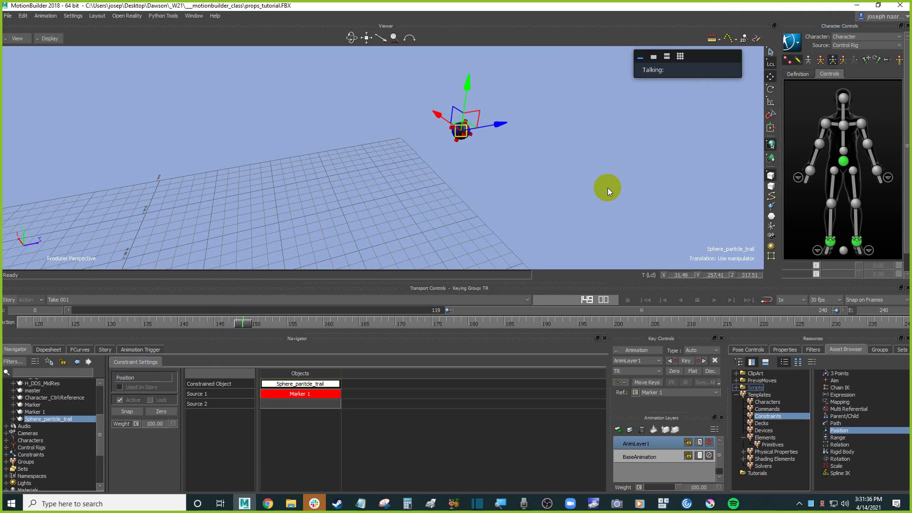
- Scale the trail sphere uniformly to about 0.98 so it encloses the ball
scroll(579, 185, "up", 2)
left_click_drag(579, 186, 579, 166, "shift")
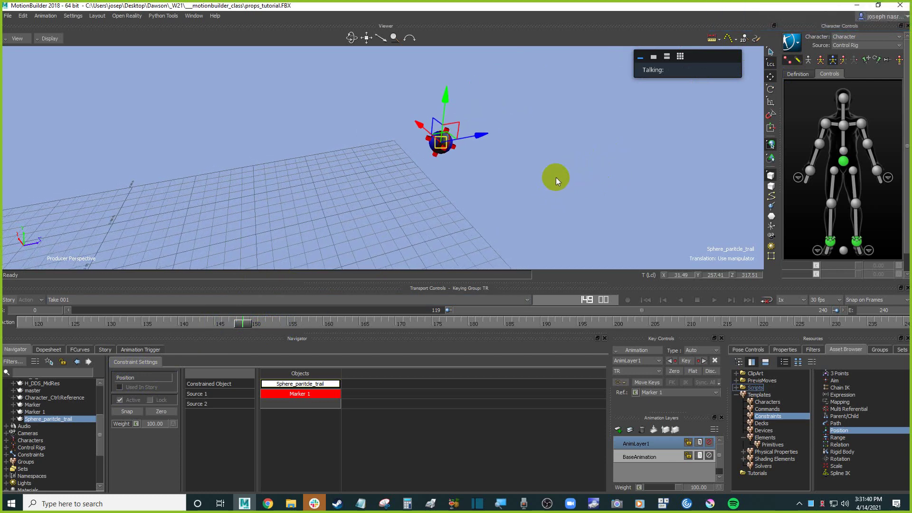
key("s")
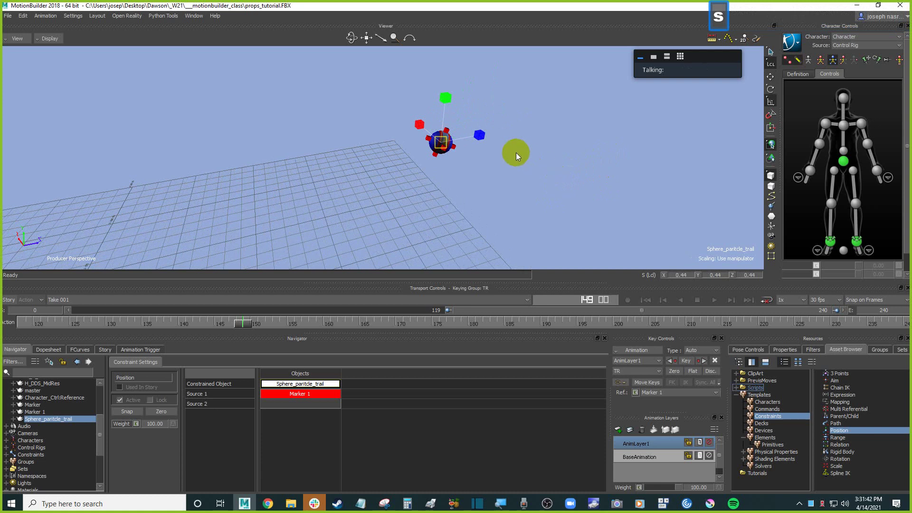
left_click_drag(441, 150, 501, 126)
- Apply the ParticuleShader_trail shader to the trail sphere with the Replace by Type option
left_click_drag(100, 433, 99, 473)
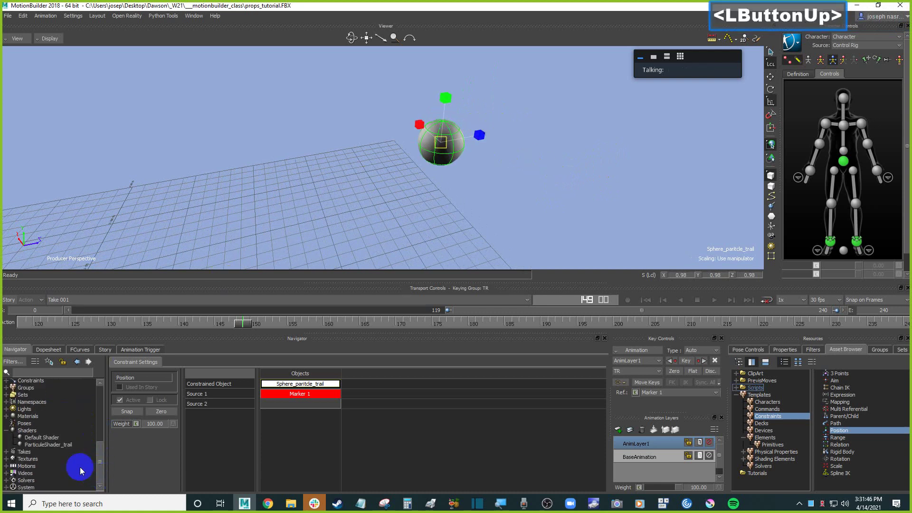
left_click(69, 444)
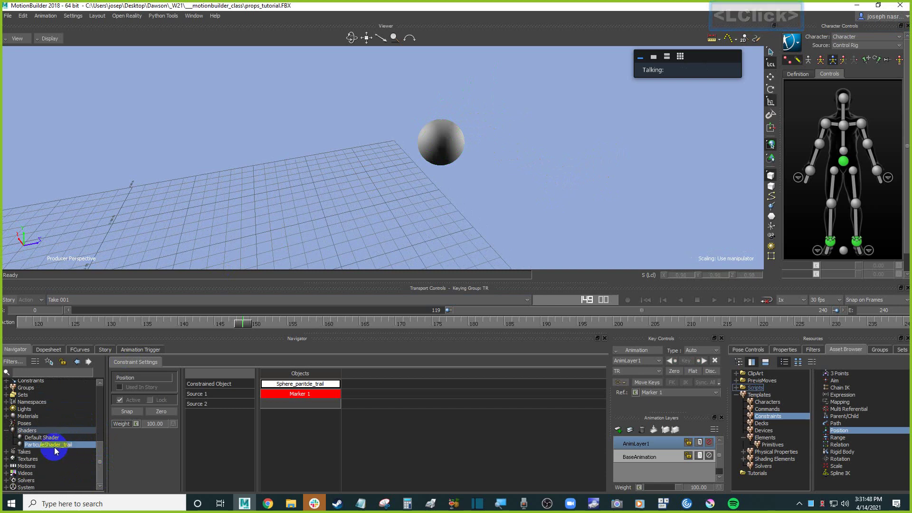
left_click(66, 446)
left_click(463, 141)
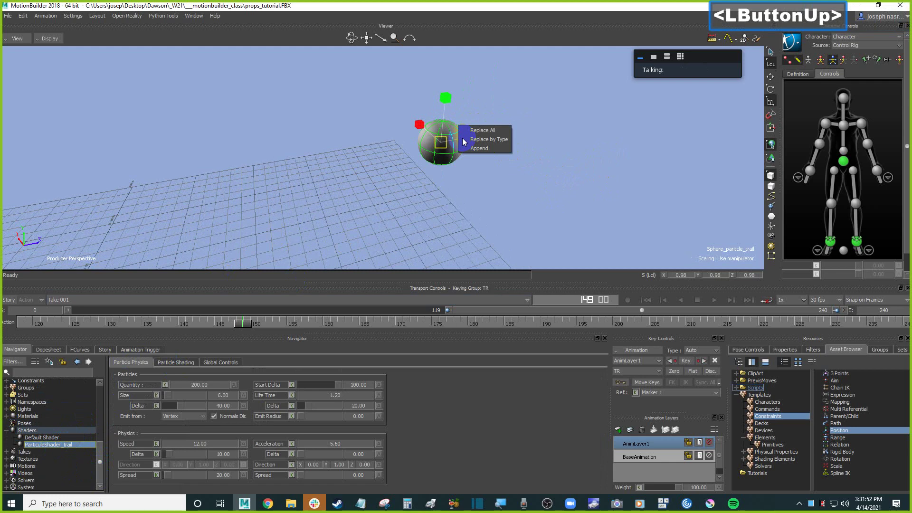
left_click(482, 141)
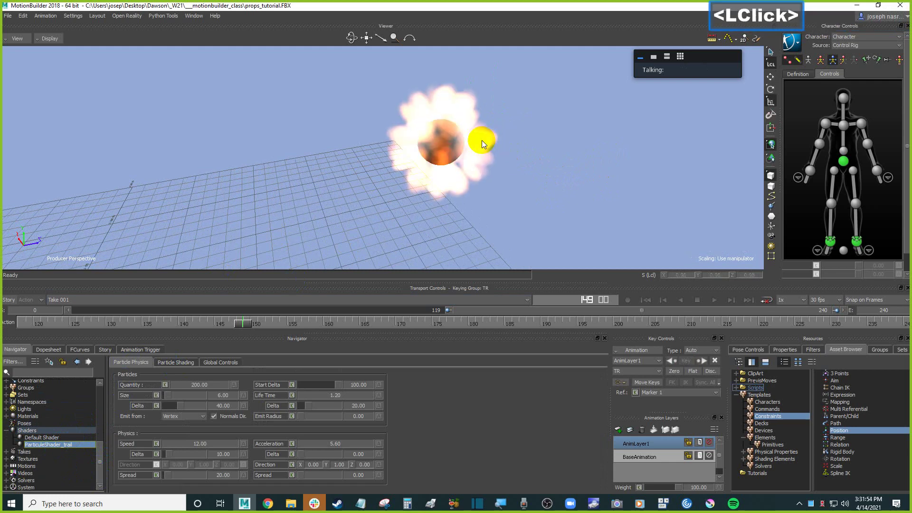
- Set the trail sphere's scale to 0.5 on all axes
mouse_move(577, 195)
left_mouse_down("ctrl+shift")
mouse_move(565, 198)
mouse_move(563, 185)
mouse_move(573, 188)
left_mouse_up("ctrl+shift")
double_click(572, 188, "shift")
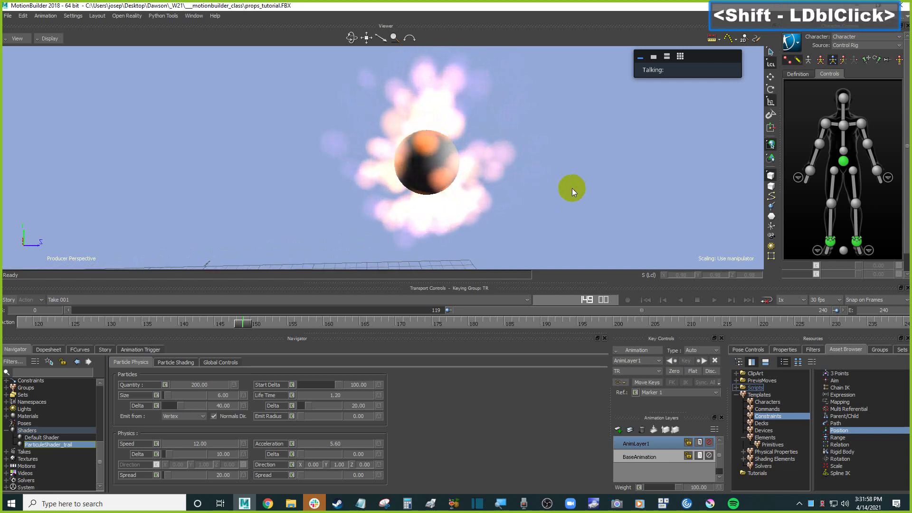
left_click(451, 176)
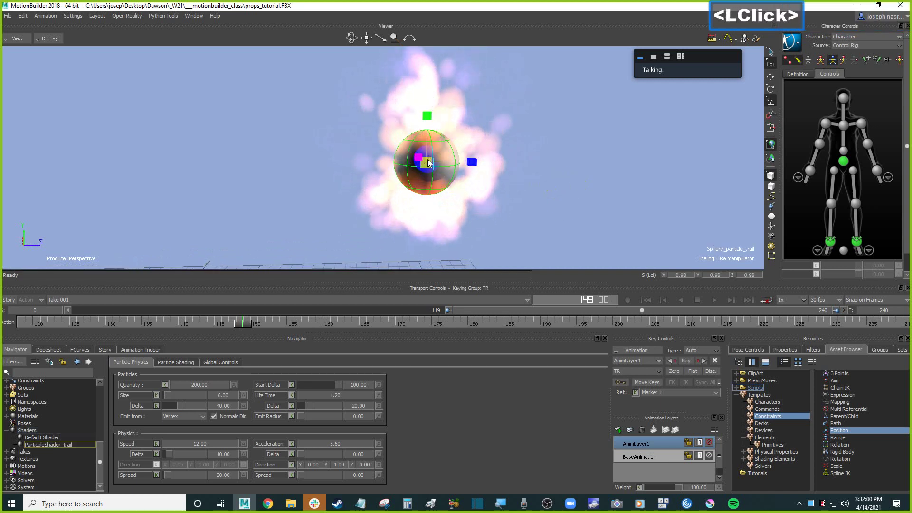
left_click(690, 274)
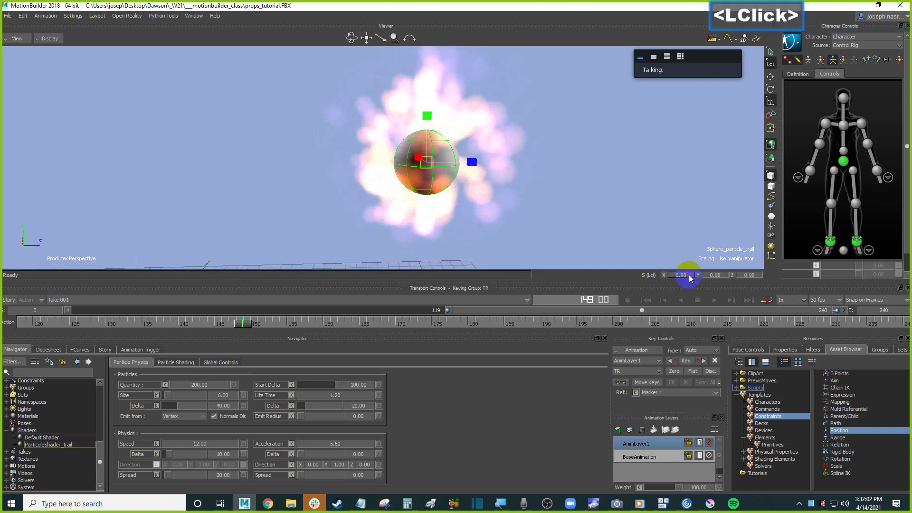
type("0.5")
key("Return")
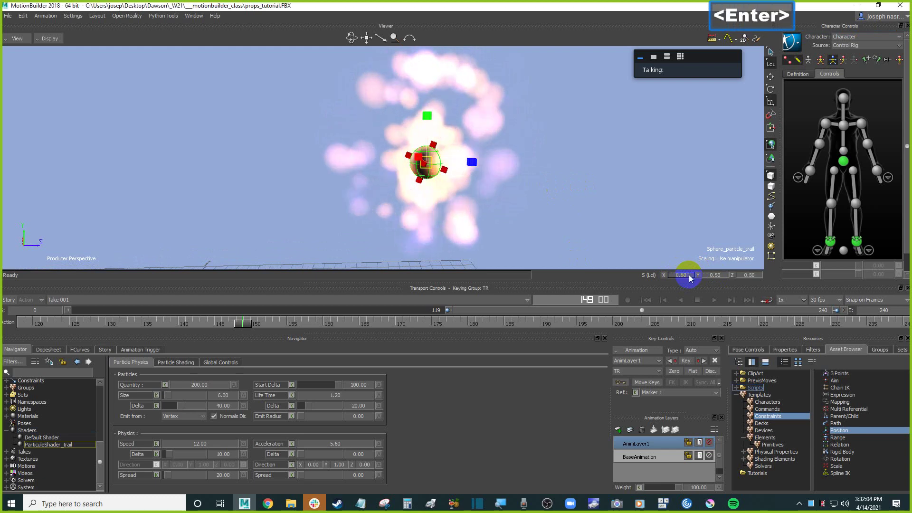
- Turn on looped playback and play the throw with the particle trail in view
left_click(553, 189)
left_click_drag(553, 189, 573, 195, "ctrl")
double_click(546, 195, "ctrl")
left_click(565, 196, "shift")
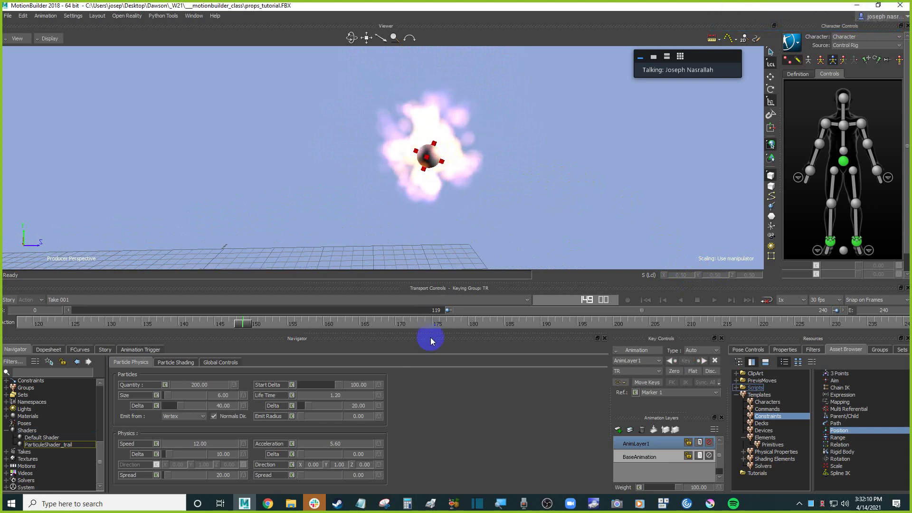
left_click(557, 176)
scroll(551, 178, "down", 3)
left_click(764, 299)
key("ctrl+space")
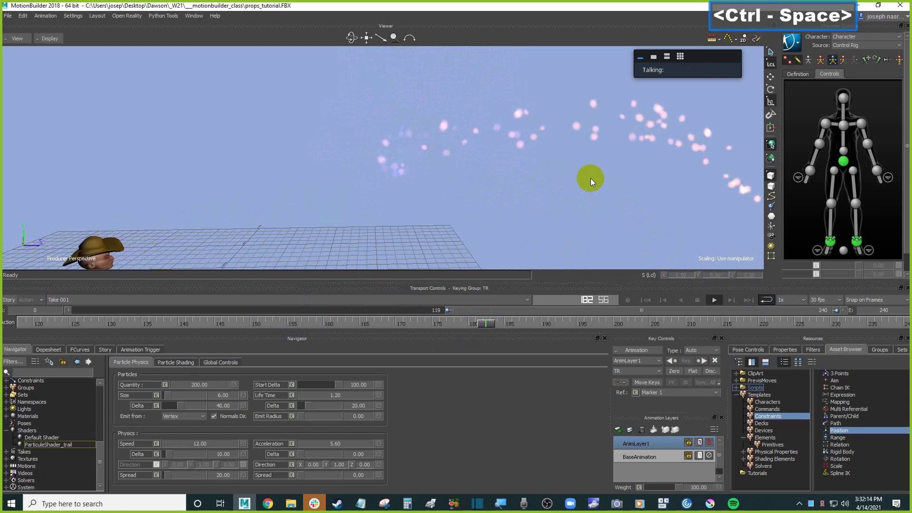
- Replay the throw from the side and scrub to frame 152 to examine the particles around the ball
key("ctrl+space")
key("ctrl+space")
left_click_drag(575, 205, 543, 195, "shift")
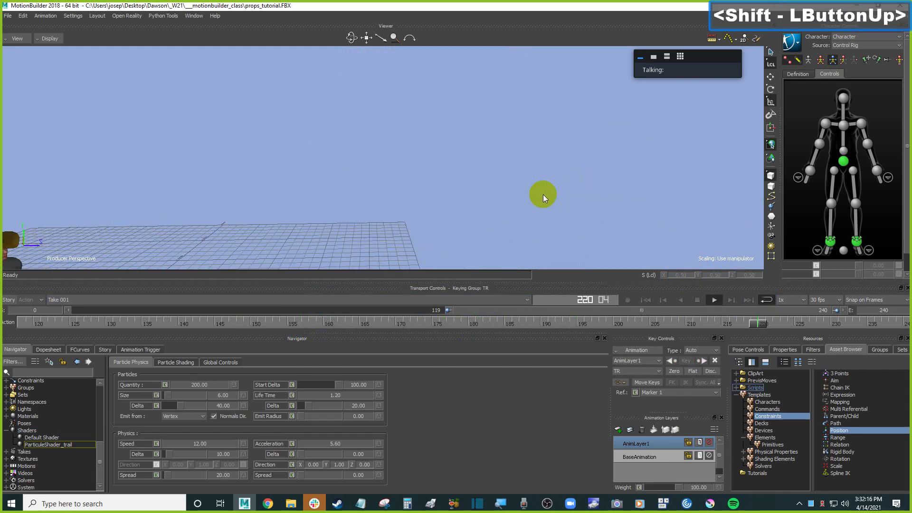
scroll(486, 190, "down", 2)
key("ctrl+space")
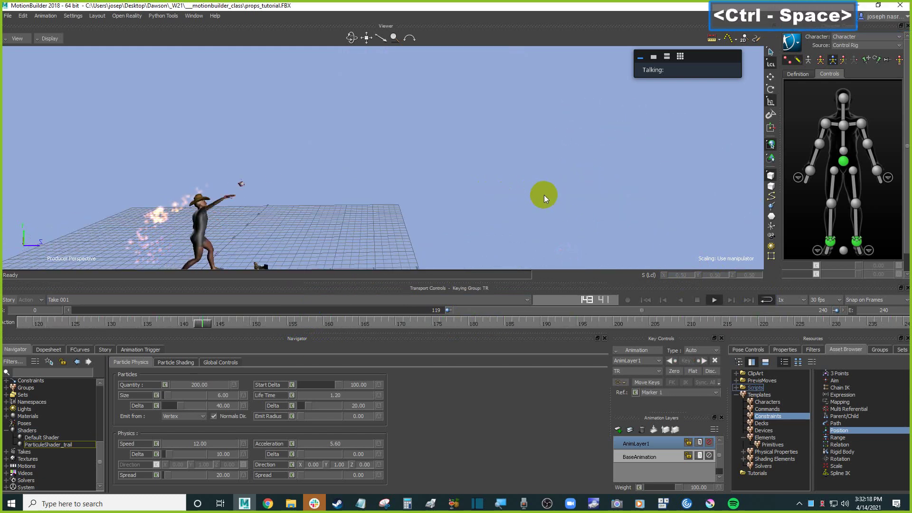
left_click_drag(544, 195, 519, 210, "ctrl")
scroll(523, 207, "up", 3)
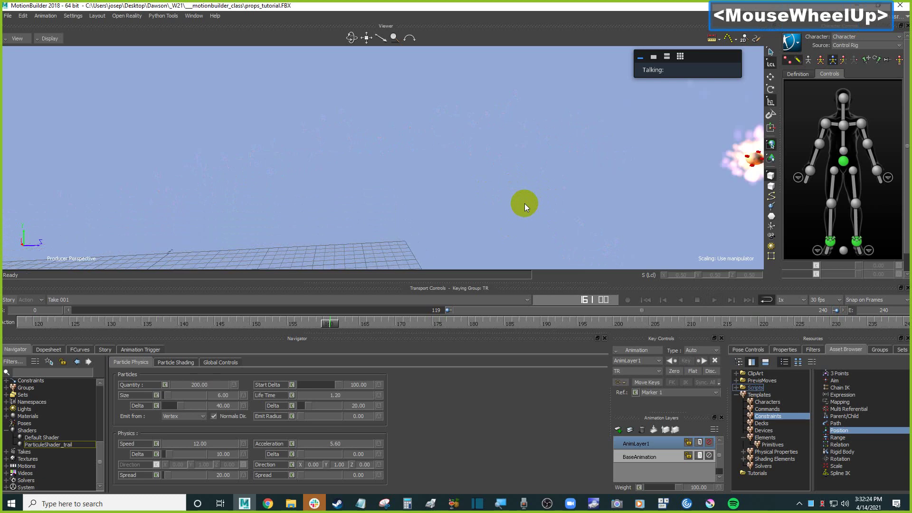
left_click(543, 192, "shift")
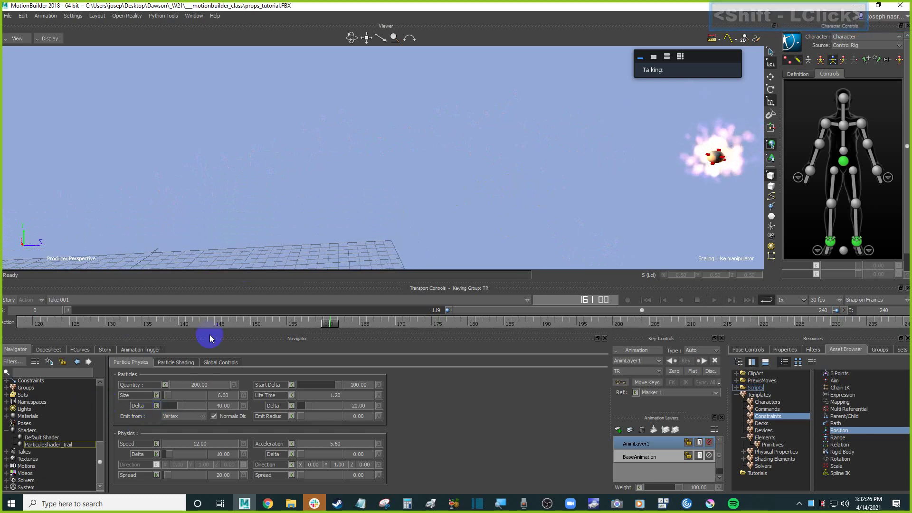
left_click_drag(331, 323, 271, 322)
scroll(394, 162, "down", 1)
scroll(400, 180, "up", 1)
left_click_drag(400, 180, 441, 196, "ctrl")
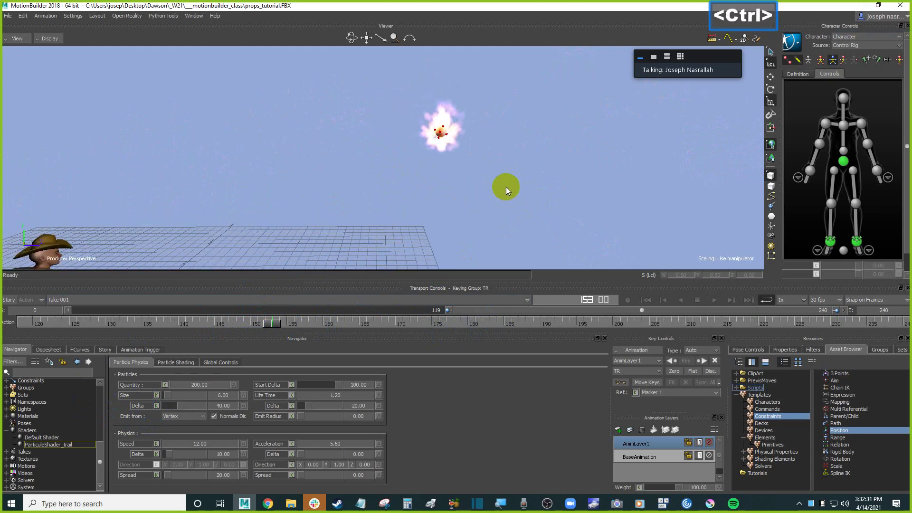
- Shorten the visible time range to end at frame 169 and loop the throw to watch the trail along its arc
key("ctrl+space")
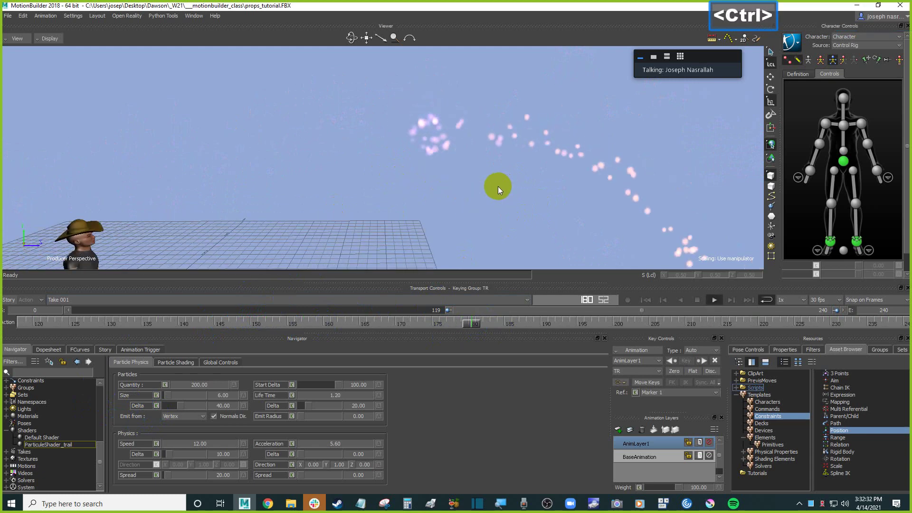
left_click_drag(829, 314, 645, 317)
key("ctrl+space")
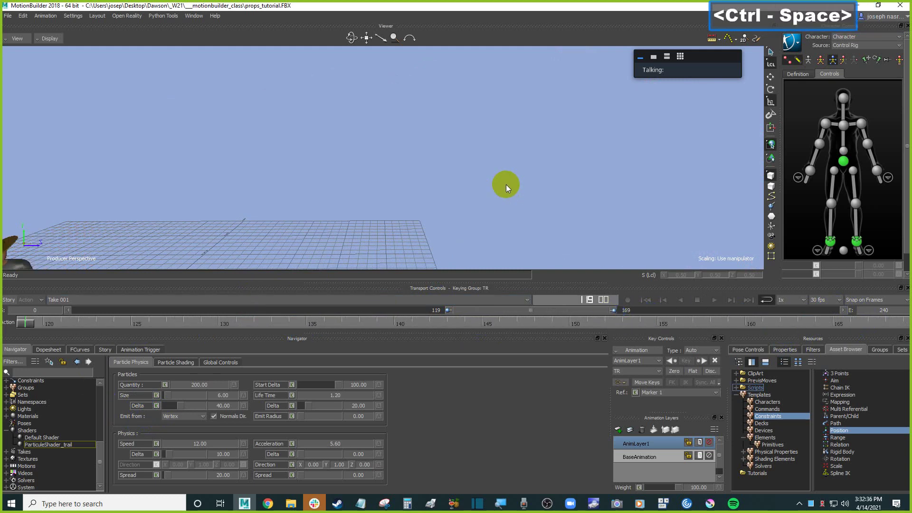
scroll(503, 183, "up", 3)
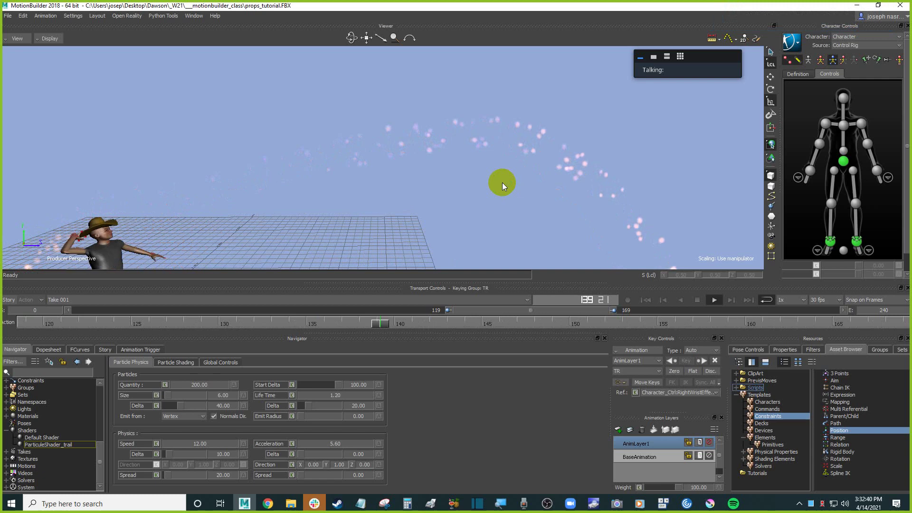
left_click(434, 169)
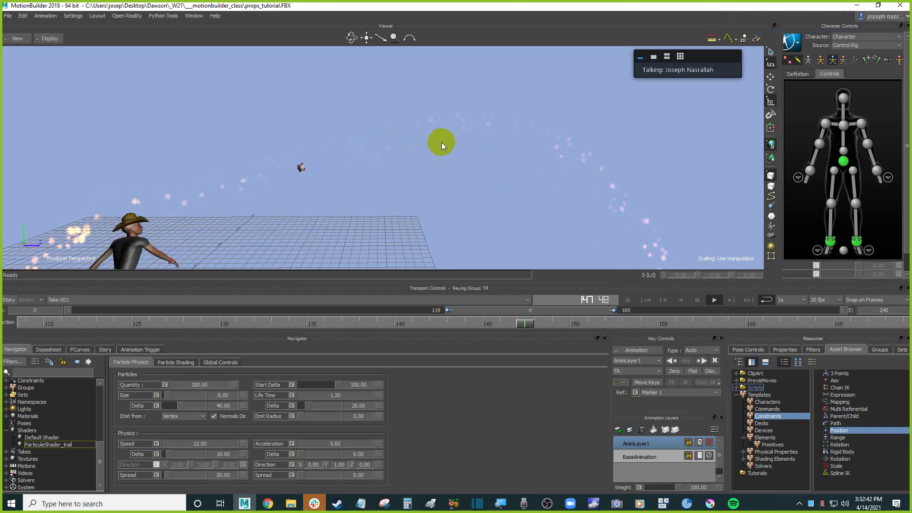
left_click(459, 172, "shift")
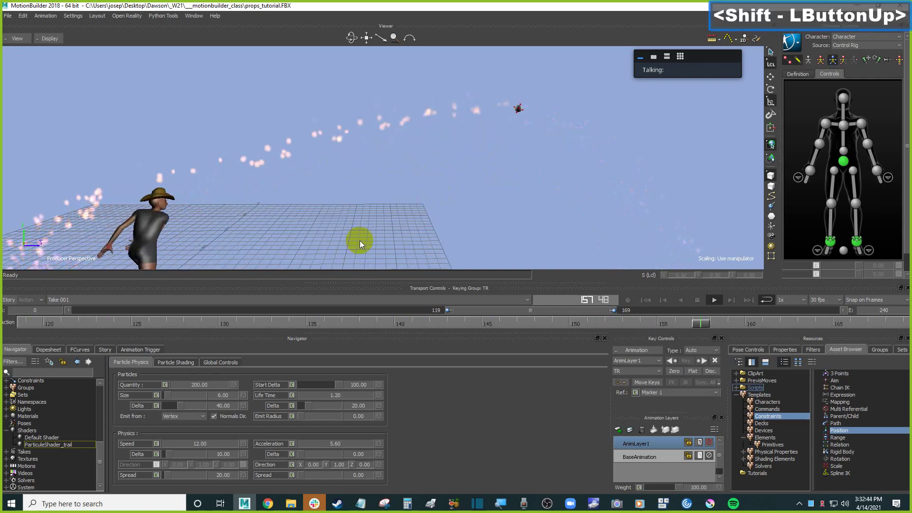
- Open the ParticuleShader_trail settings and set the particle quantity to 243
left_click(74, 444)
double_click(76, 445)
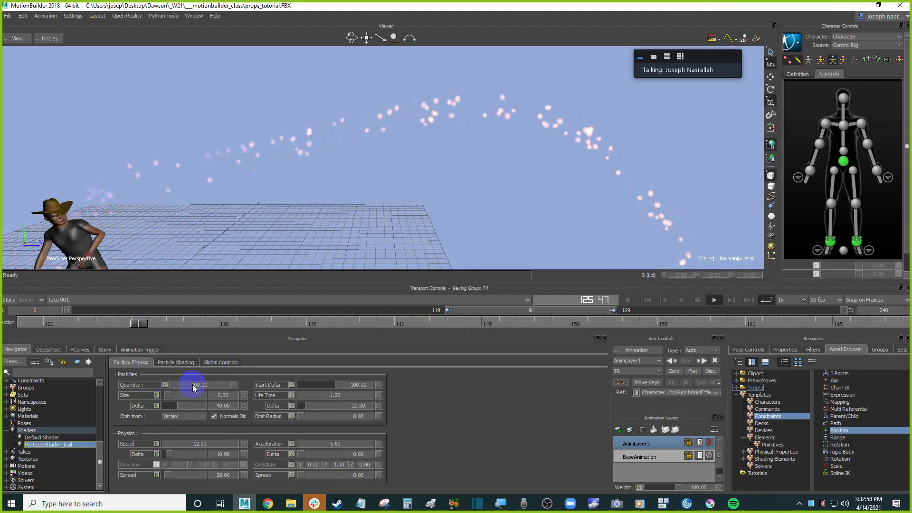
left_click_drag(195, 387, 260, 387)
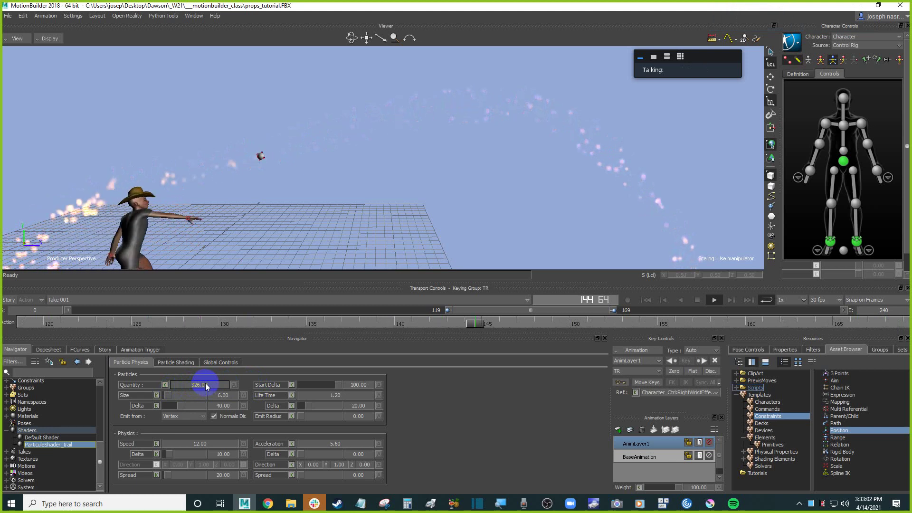
left_click_drag(209, 381, 200, 381)
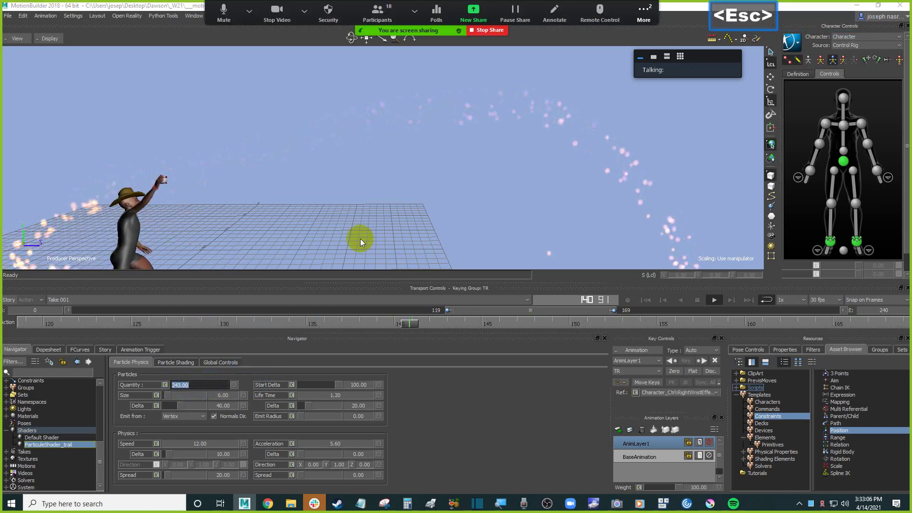
- Open the meeting chat and switch to the Zoom client window to check for messages
left_click(392, 201)
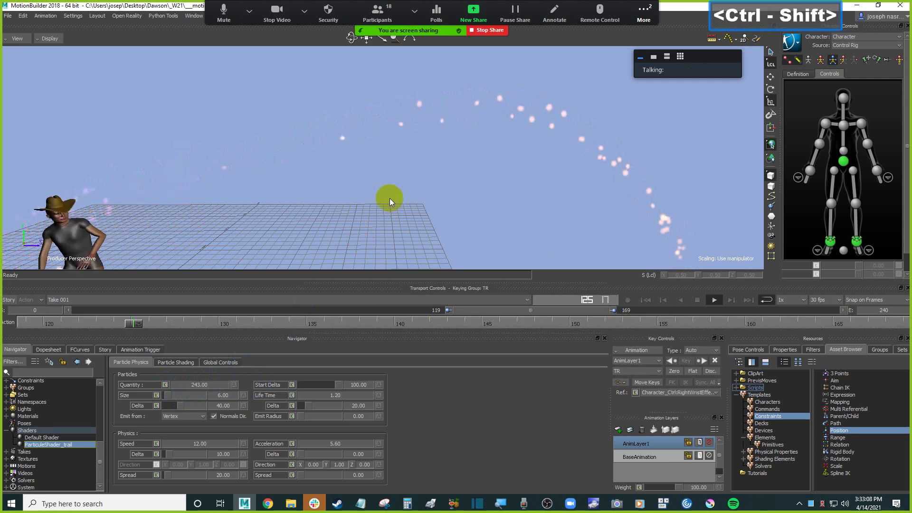
left_click(644, 13)
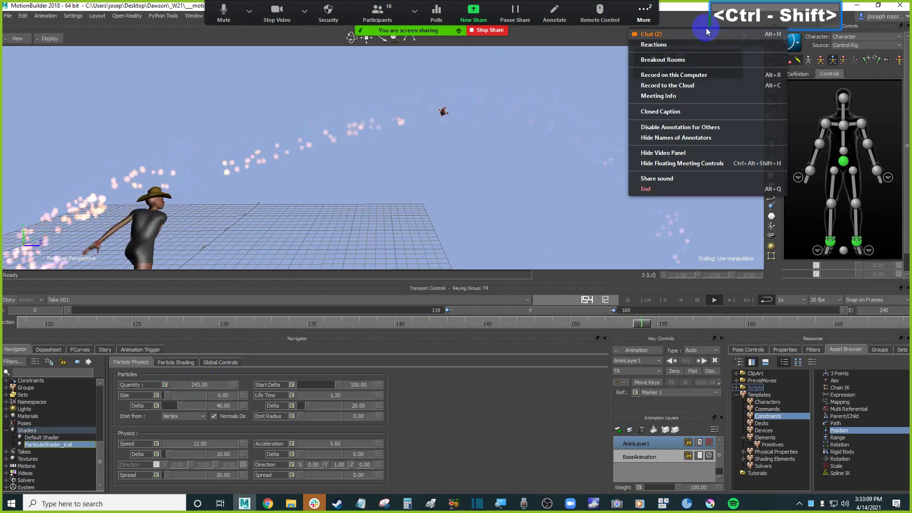
left_click(651, 34)
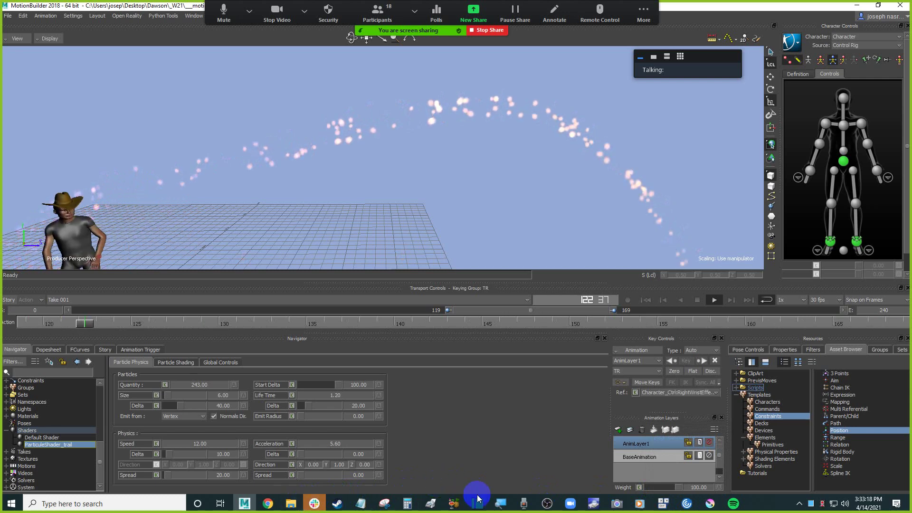
left_click(571, 503)
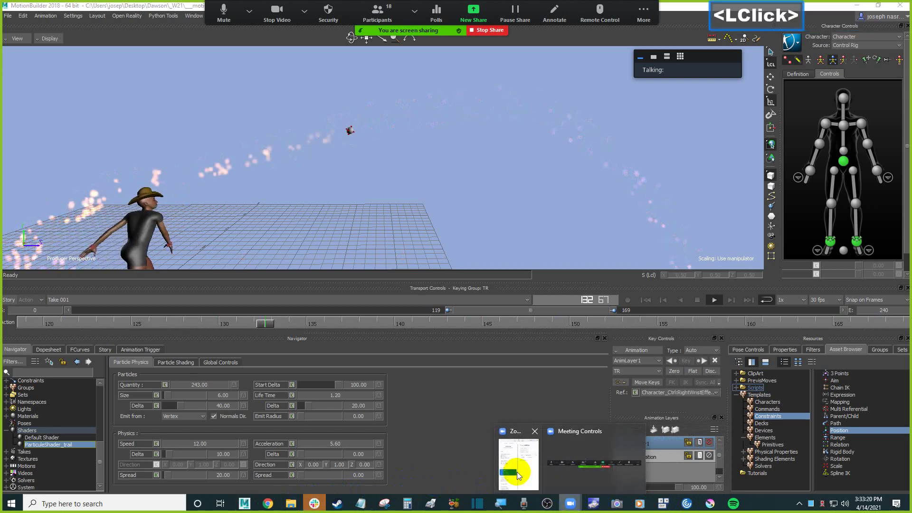
left_click(516, 471)
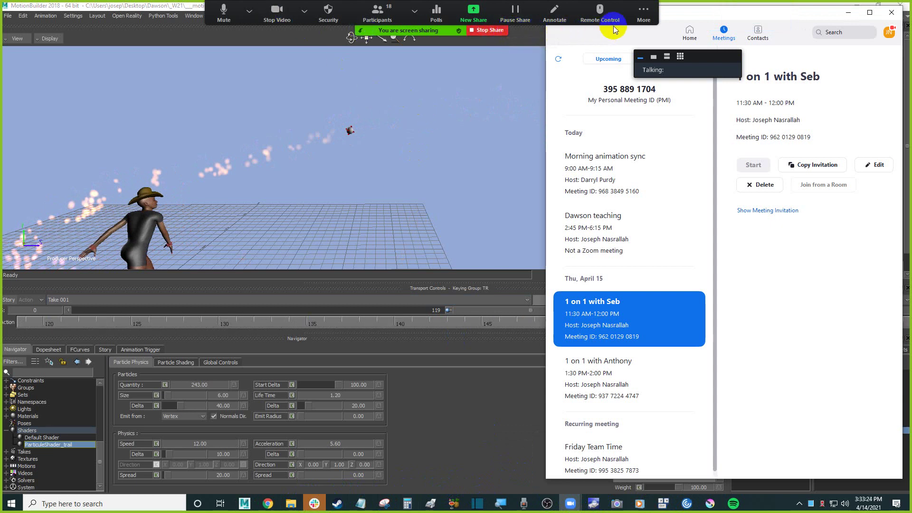
- Look through the additional meeting options, return to MotionBuilder and hide the floating meeting controls
left_click(631, 19)
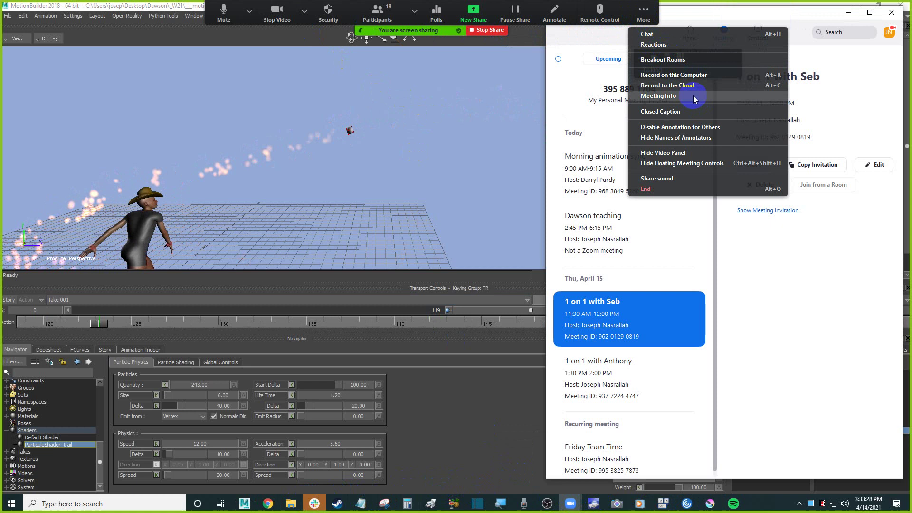
left_click(827, 278)
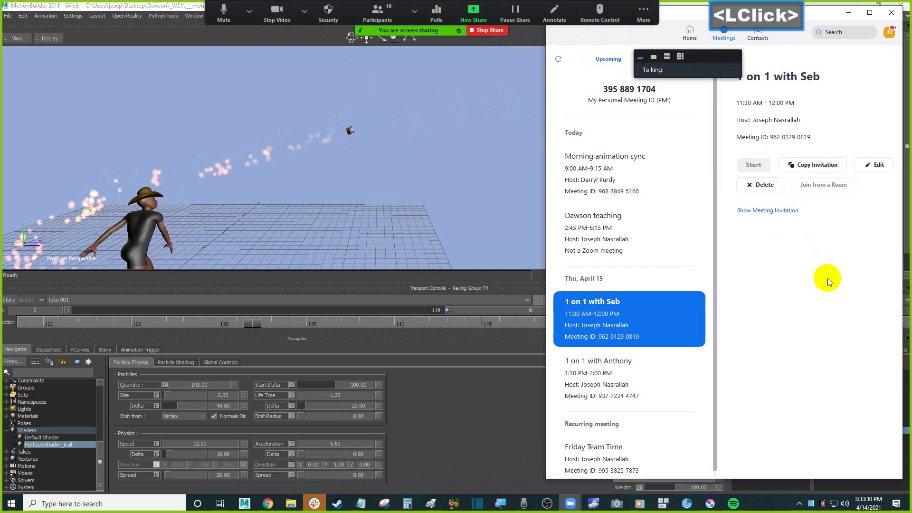
left_click(628, 27)
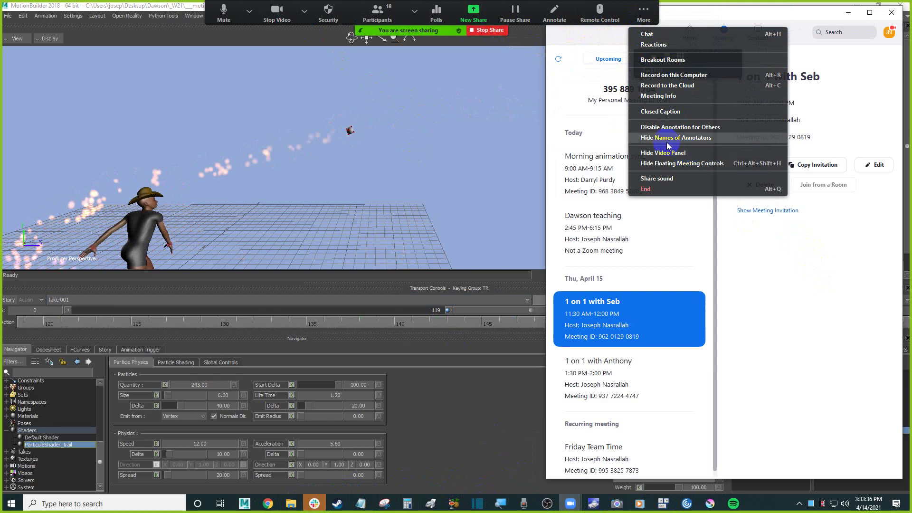
left_click(441, 113)
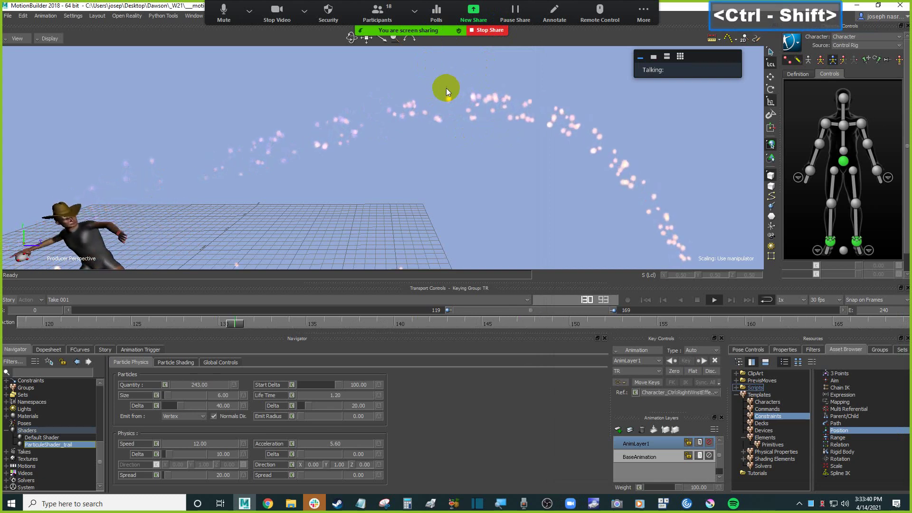
key("ctrl+alt+shift+h")
left_click(496, 147)
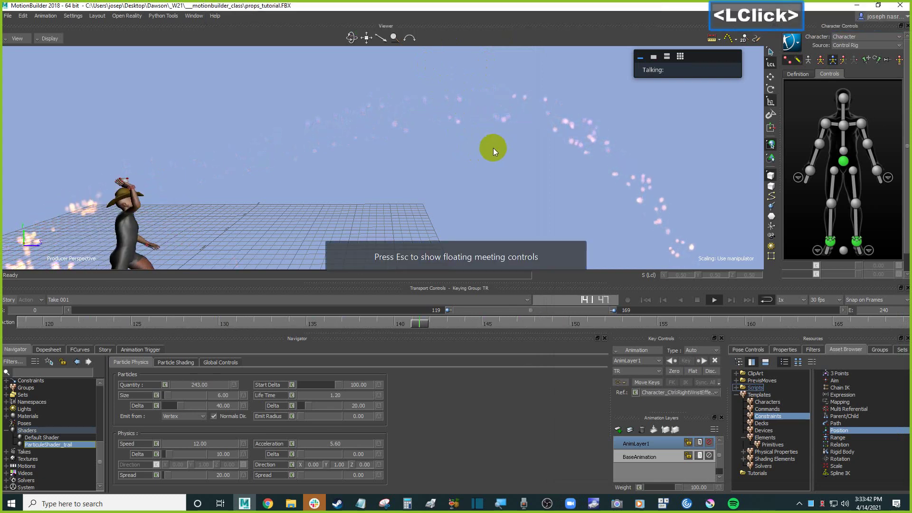
- Set the trail shader's particle quantity to 162 and the particle size to 20
left_click(204, 385)
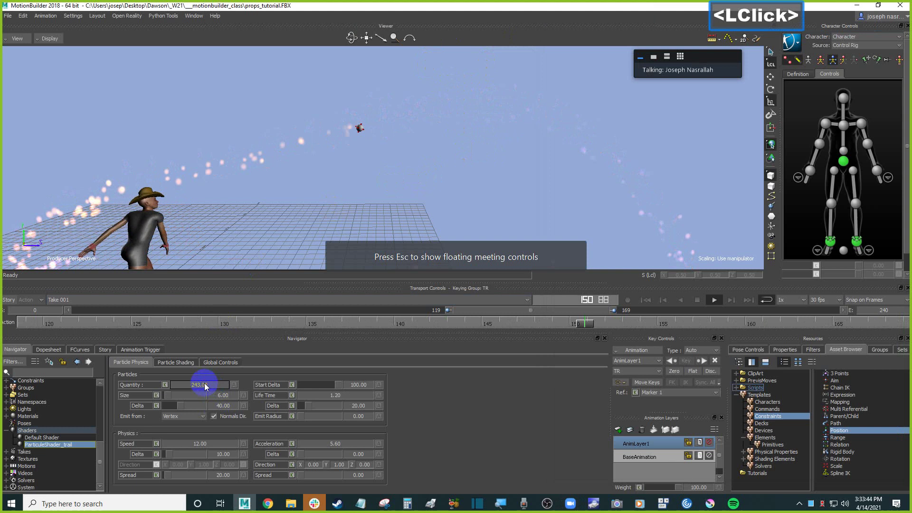
mouse_move(204, 384)
left_mouse_down()
mouse_move(181, 387)
mouse_move(199, 382)
mouse_move(203, 394)
left_mouse_up()
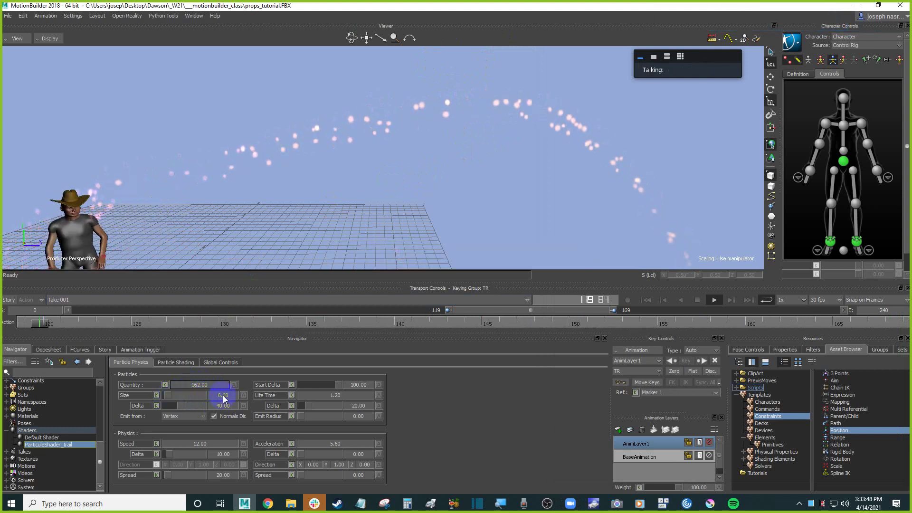
mouse_move(219, 396)
left_mouse_down()
mouse_move(235, 394)
mouse_move(227, 399)
left_mouse_up()
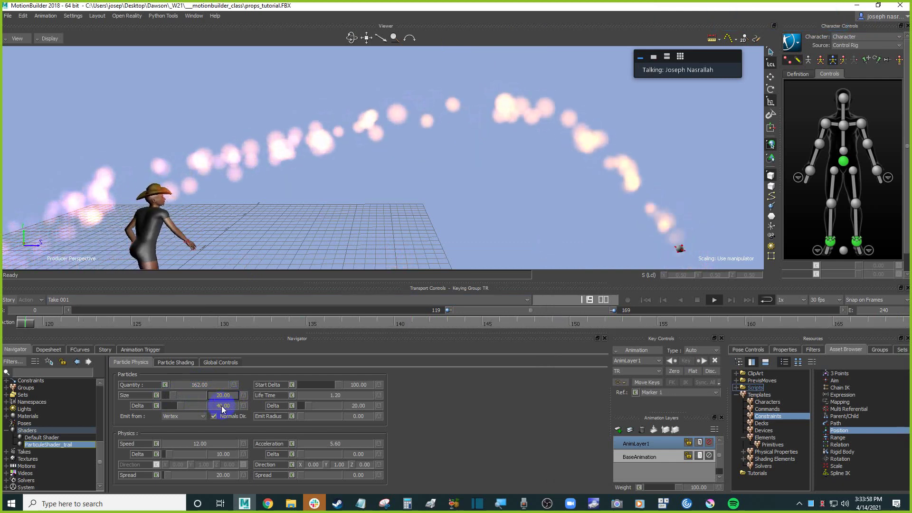
- Try low and high size variation on the trail particles and set the size delta to 2
left_click_drag(220, 405, 227, 411)
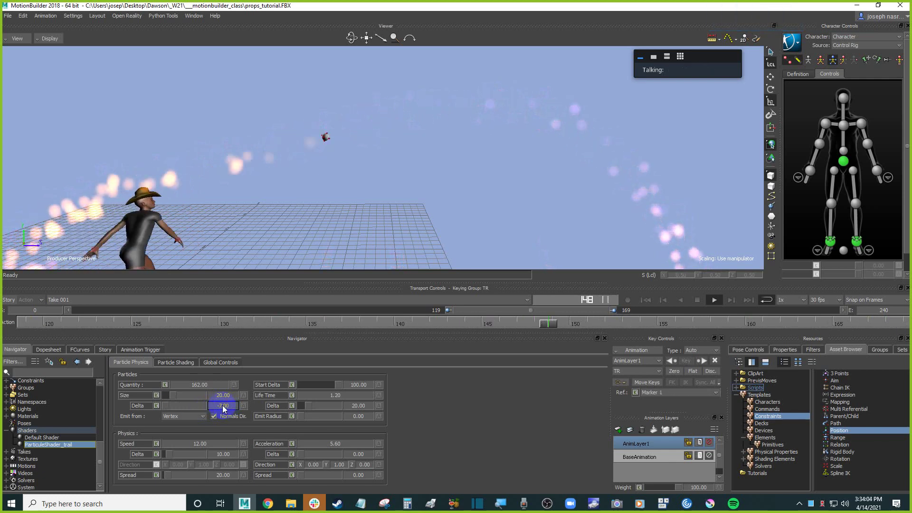
left_click_drag(223, 405, 232, 407)
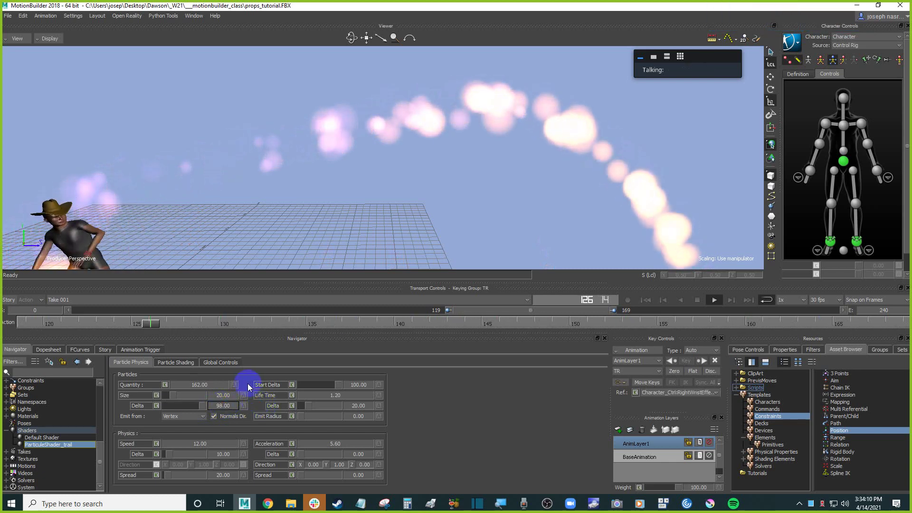
left_click(231, 405)
mouse_move(230, 405)
left_mouse_down()
mouse_move(212, 407)
mouse_move(225, 408)
left_mouse_up()
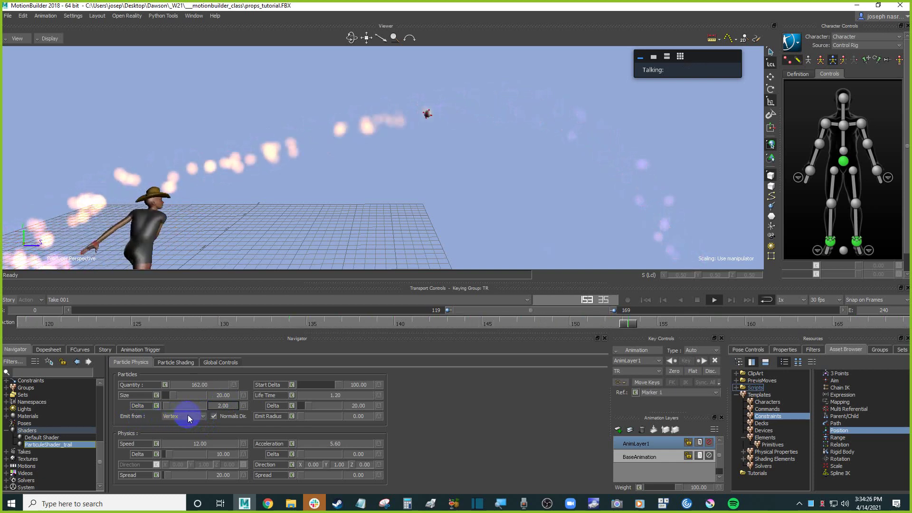
- Pause the playback, select the particle trail sphere and frame it up close to examine the emitter's surface
key("ctrl+space")
left_click_drag(425, 189, 470, 173, "ctrl")
left_click_drag(101, 428, 62, 434)
left_click(67, 431)
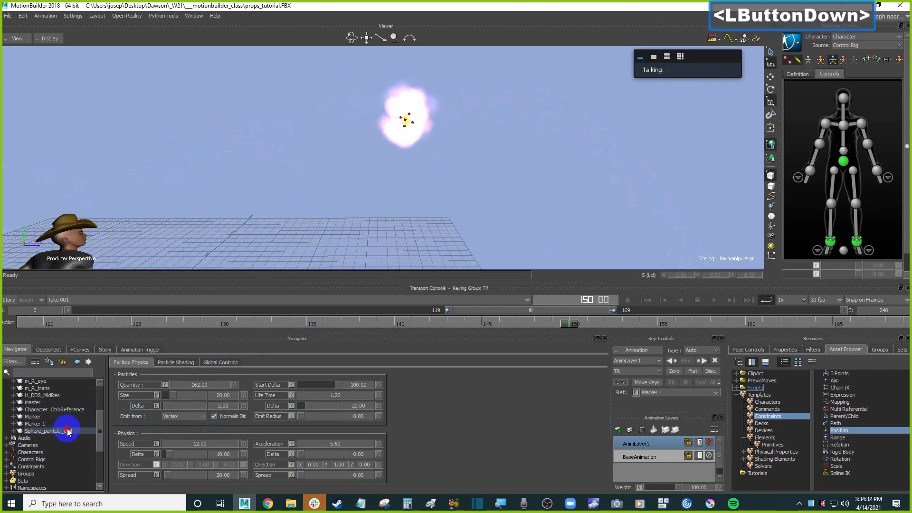
left_click(13, 431)
key("a")
left_click_drag(508, 180, 481, 155, "ctrl")
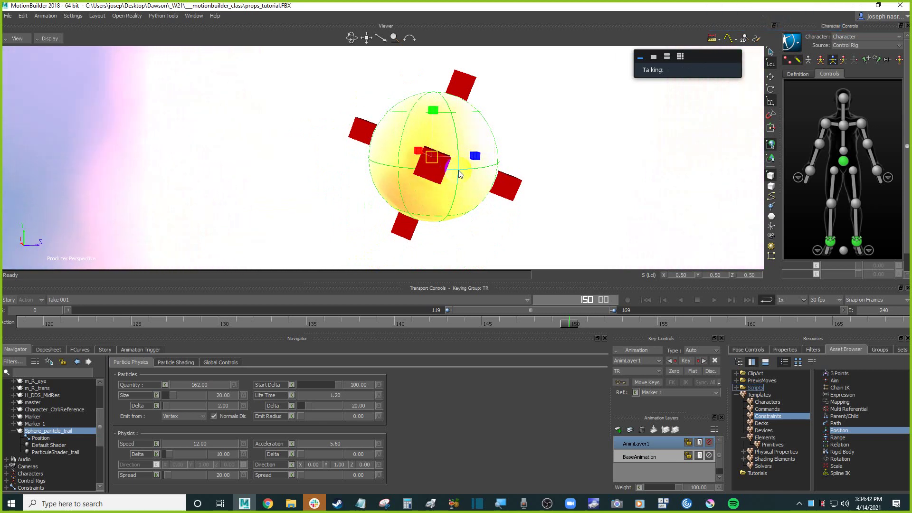
left_click_drag(413, 111, 523, 207, "ctrl")
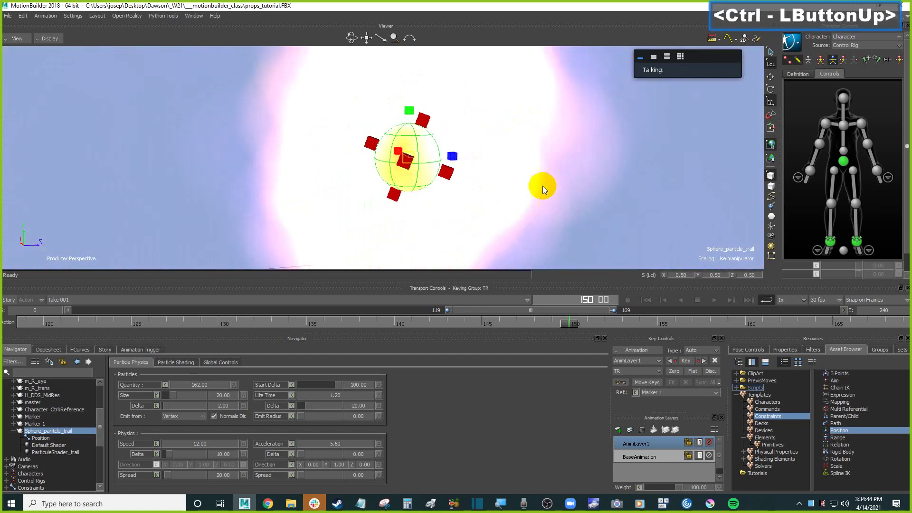
- Resume the playback, set the trail particles to emit from Scaling Volume and watch the trail along the arc
key("ctrl+space")
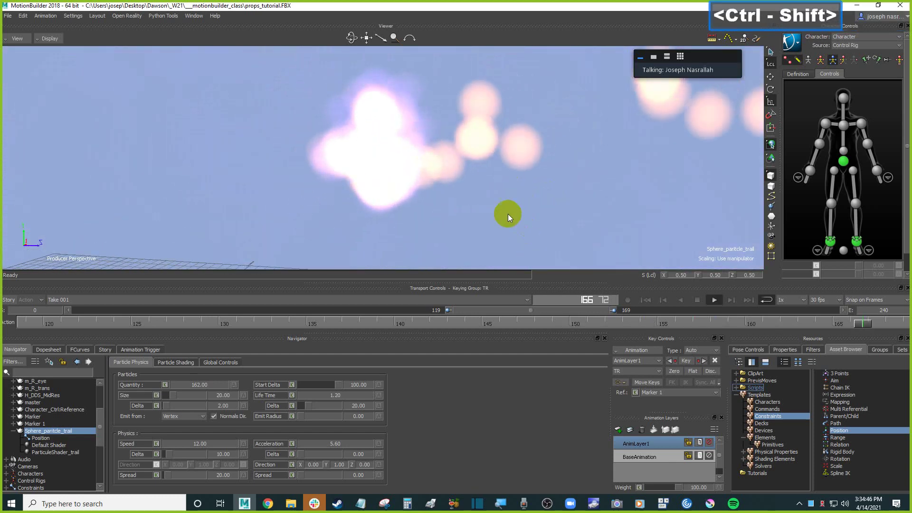
left_click(188, 422, "ctrl")
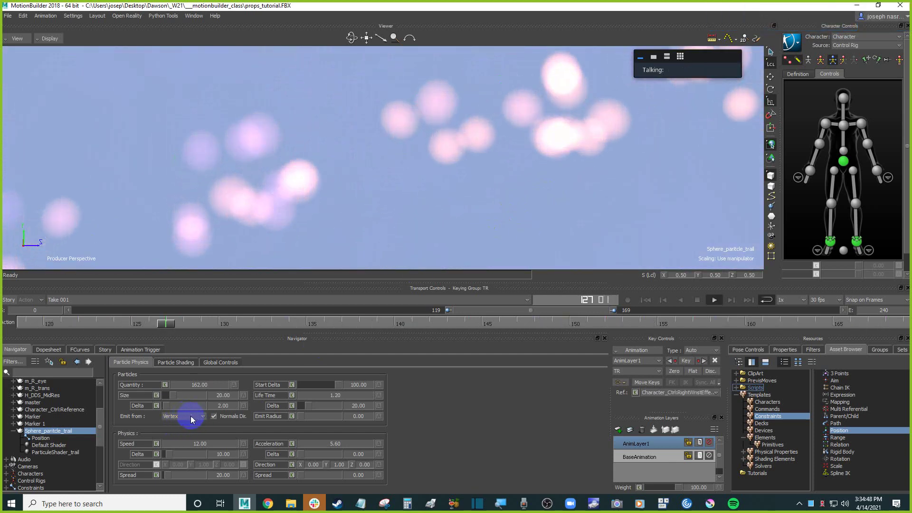
left_click(189, 418)
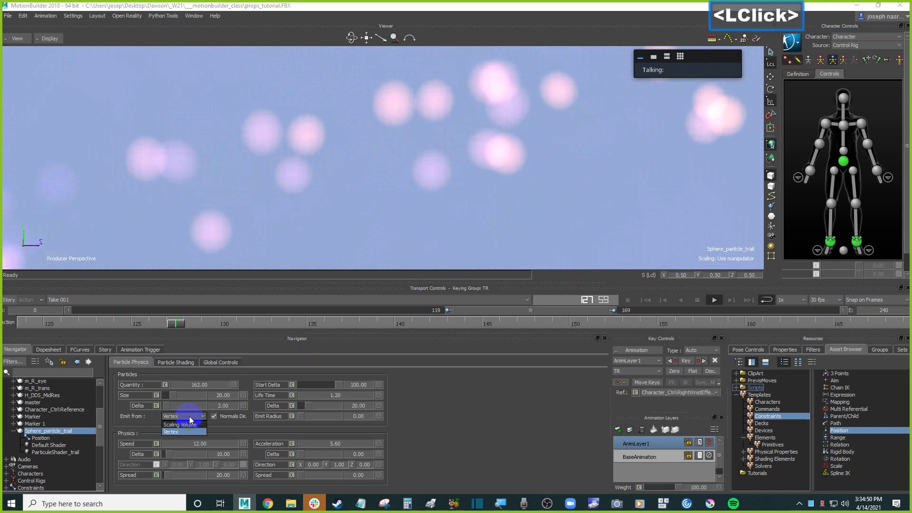
left_click(196, 425)
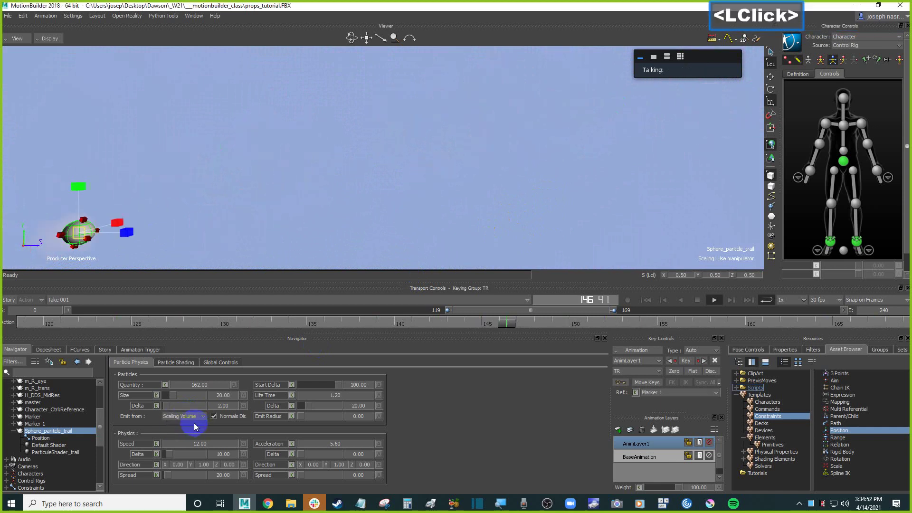
scroll(443, 225, "down", 5)
scroll(448, 224, "down", 3)
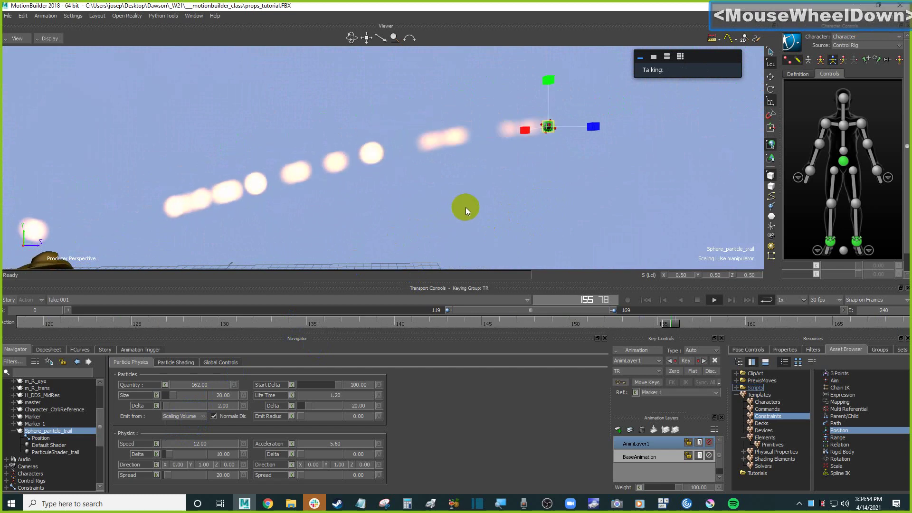
left_click_drag(468, 166, 474, 206, "ctrl")
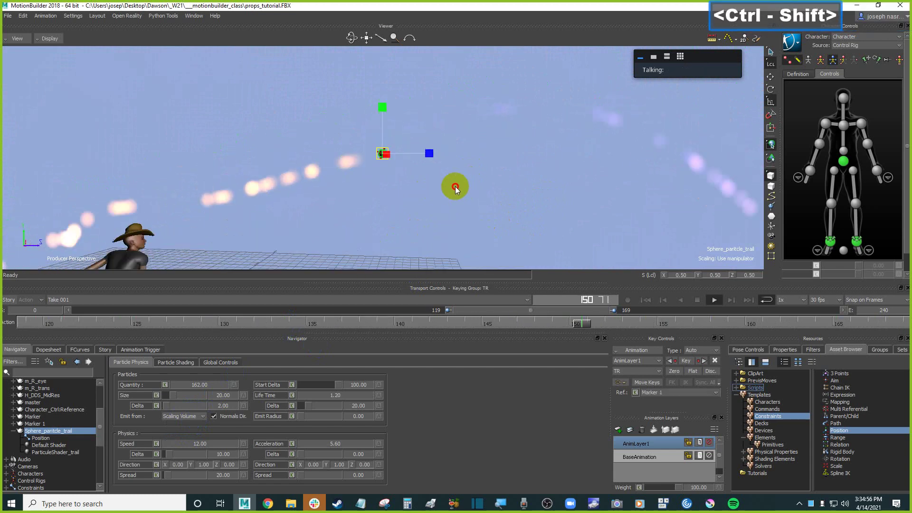
double_click(474, 200, "ctrl")
left_click(475, 191, "shift")
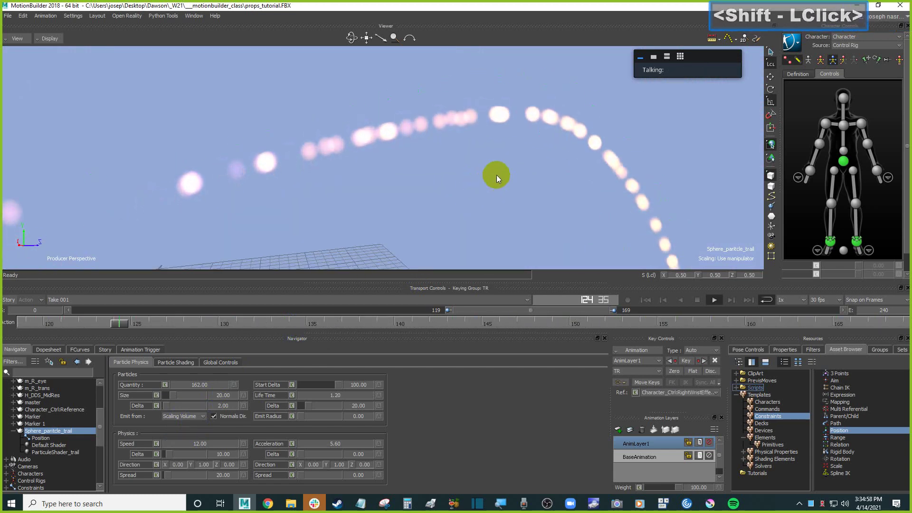
left_click_drag(444, 175, 449, 198, "ctrl")
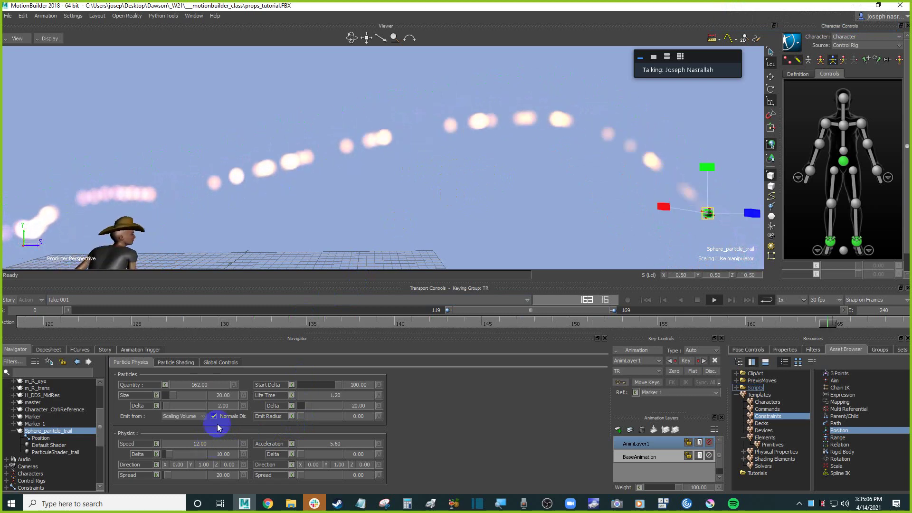
- Set the particles' speed direction to 12.1 on Y and 7.1 on Z with the whole throw in view
scroll(433, 208, "down", 3)
left_click_drag(434, 208, 485, 186, "shift")
left_click(455, 193, "ctrl")
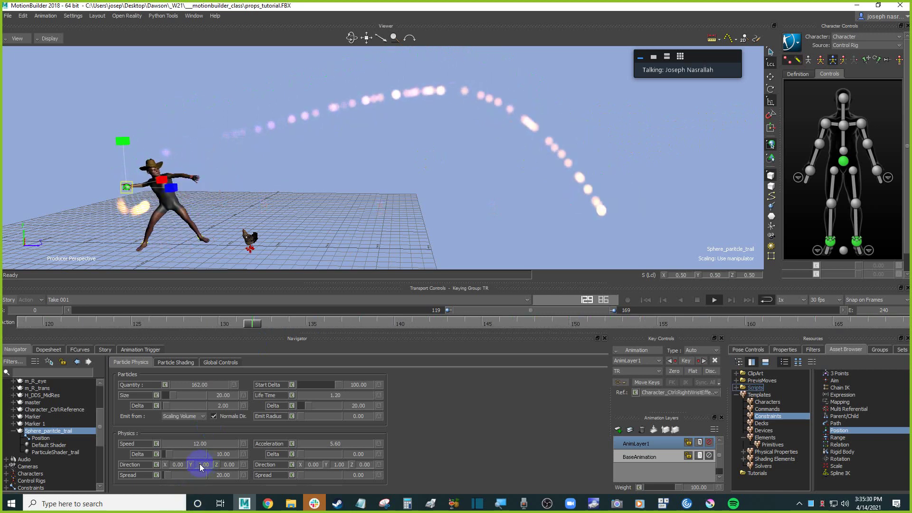
left_click(301, 182, "ctrl")
left_click_drag(301, 182, 11, 228, "ctrl")
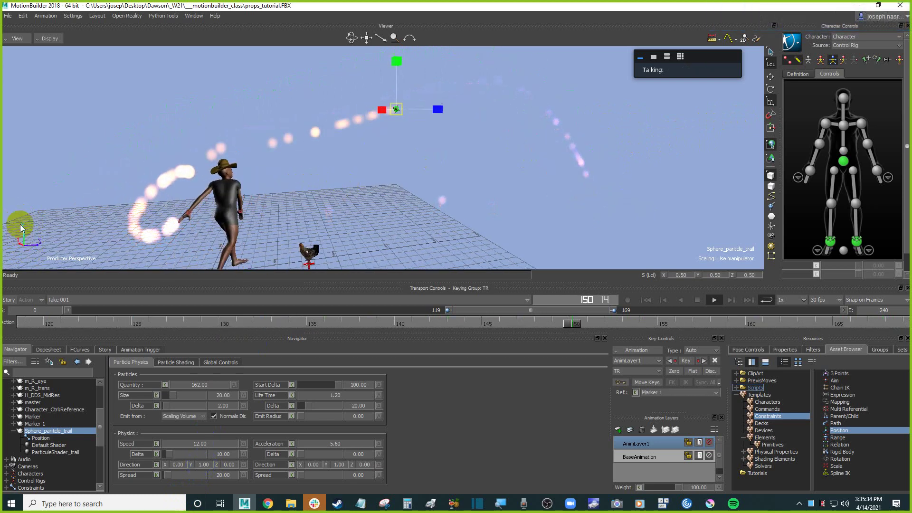
left_click_drag(209, 464, 247, 464)
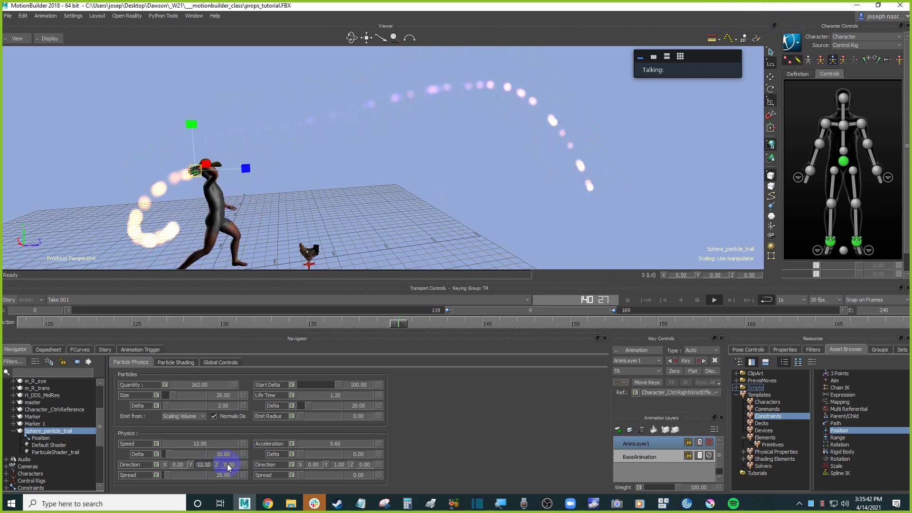
left_click_drag(227, 463, 230, 466)
type("7.1")
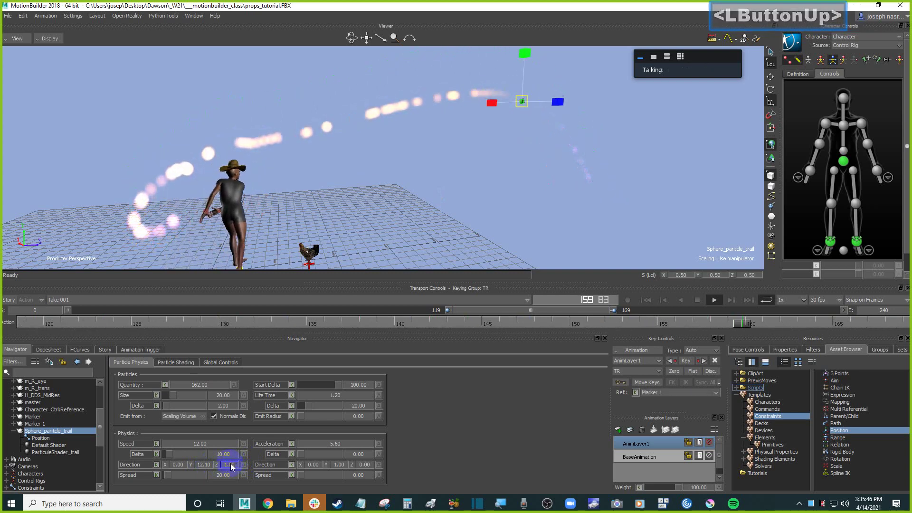
left_click(266, 465)
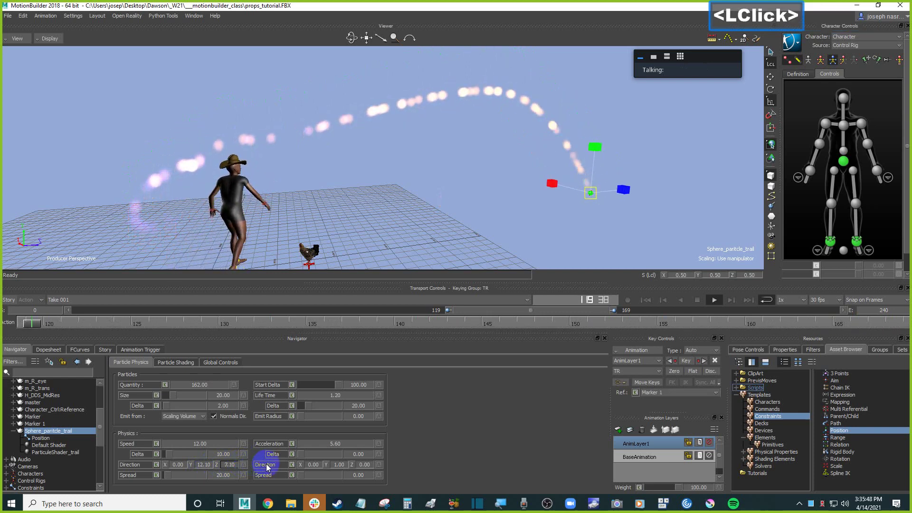
- Try negative Z values for the trail particles' speed direction while viewing the throw from different angles, and finally set Z to 99
left_click_drag(466, 211, 436, 238, "ctrl+shift")
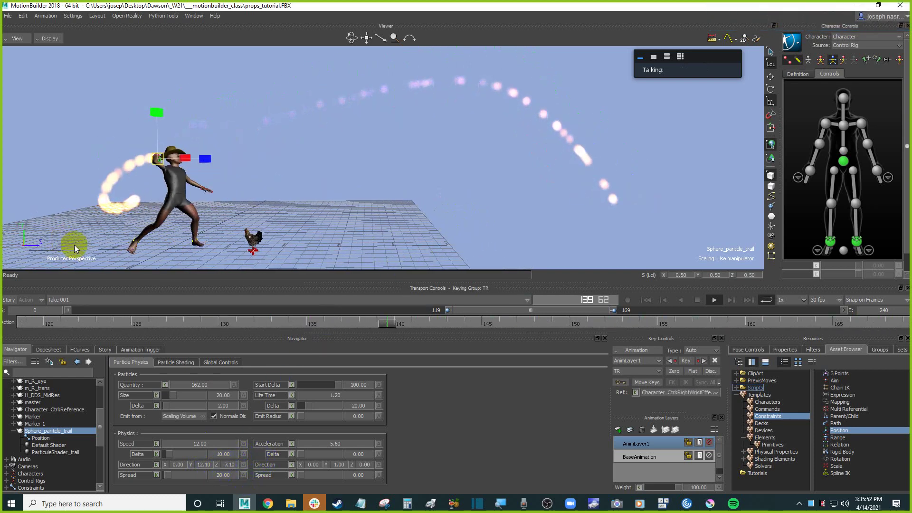
left_click_drag(568, 203, 123, 233, "ctrl")
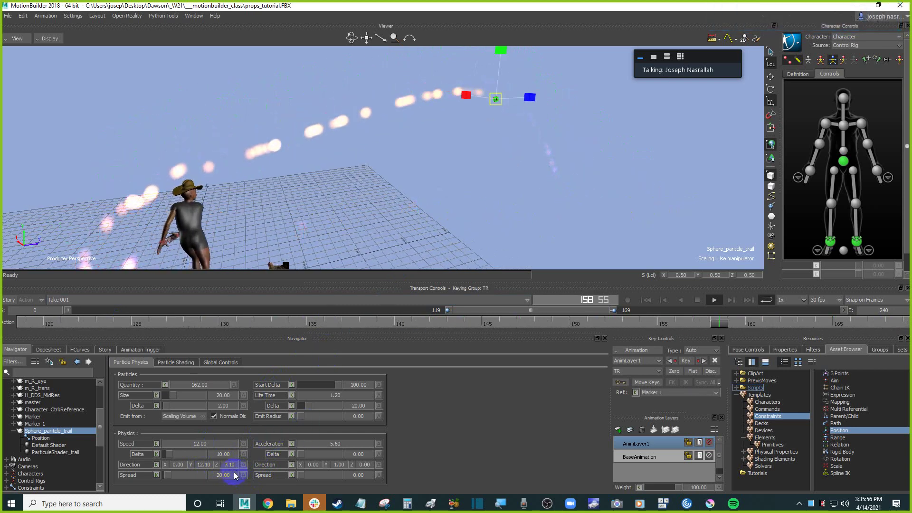
left_click_drag(237, 468, 224, 465)
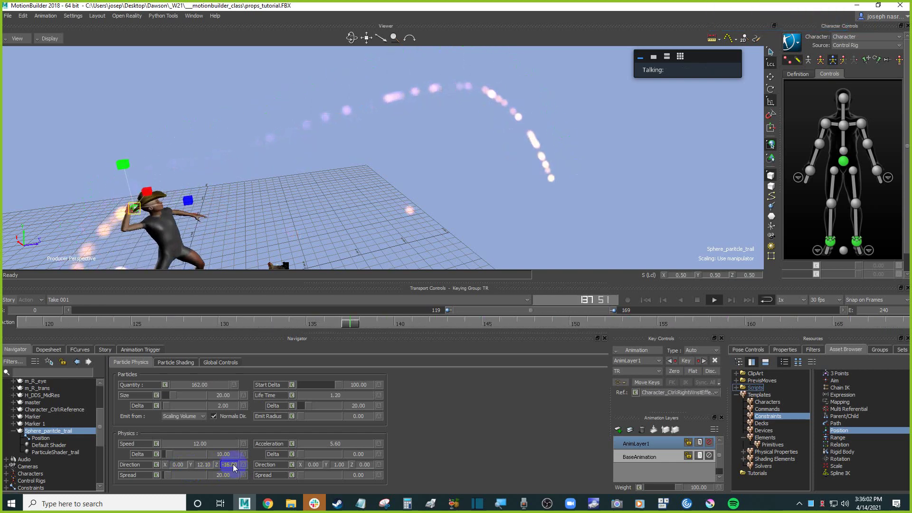
left_click_drag(507, 201, 487, 192, "ctrl+shift")
double_click(231, 464)
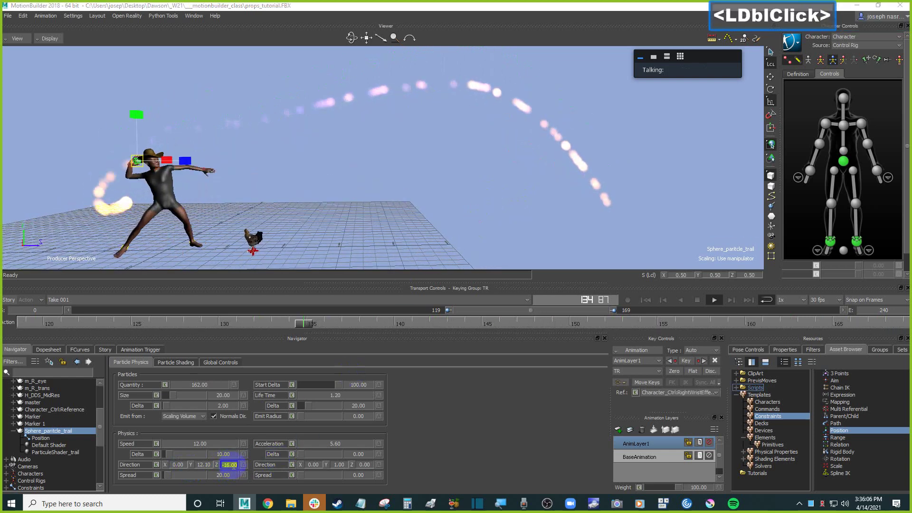
type("-")
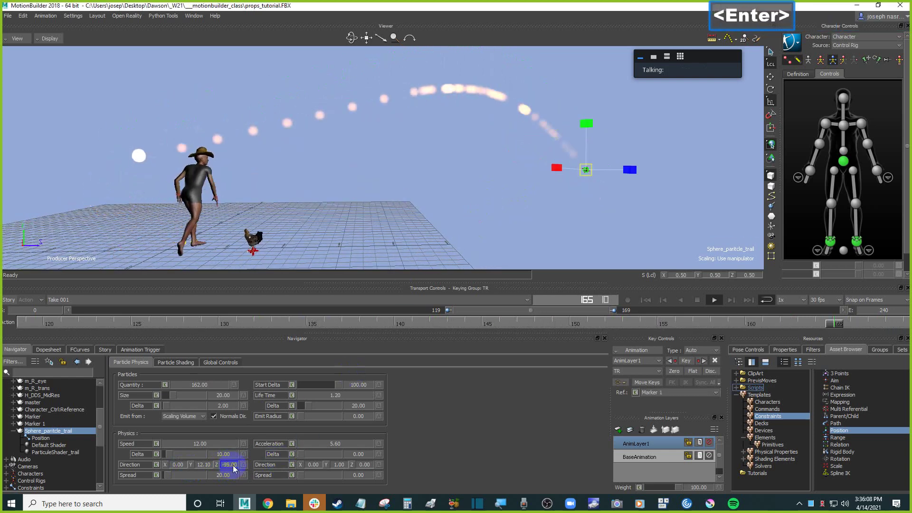
left_click_drag(233, 465, 234, 469)
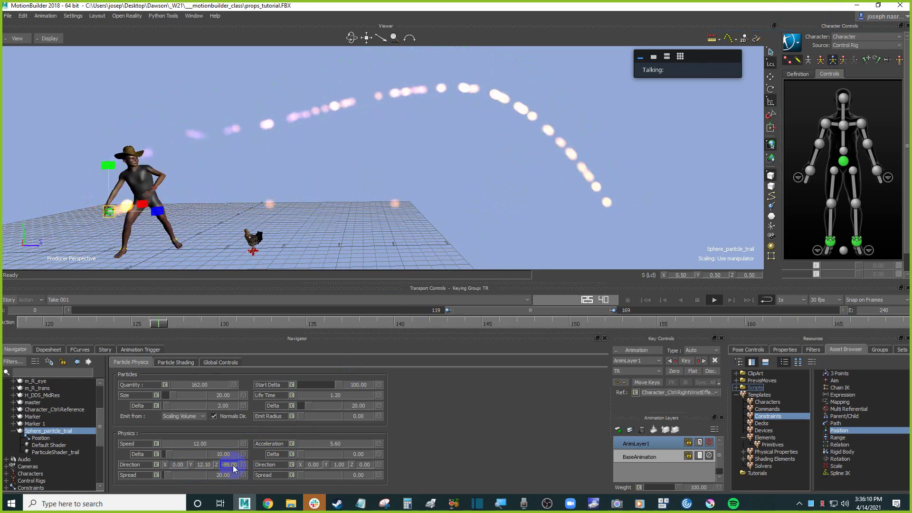
double_click(231, 465)
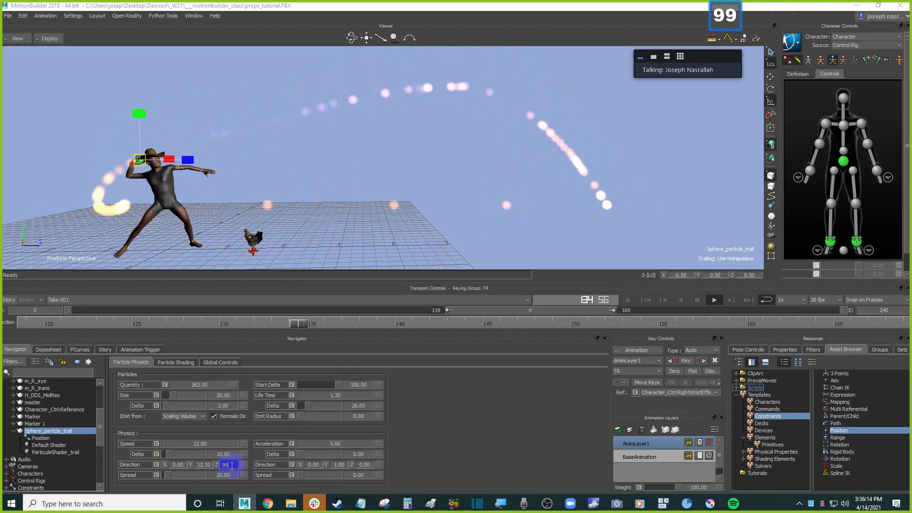
key("Return")
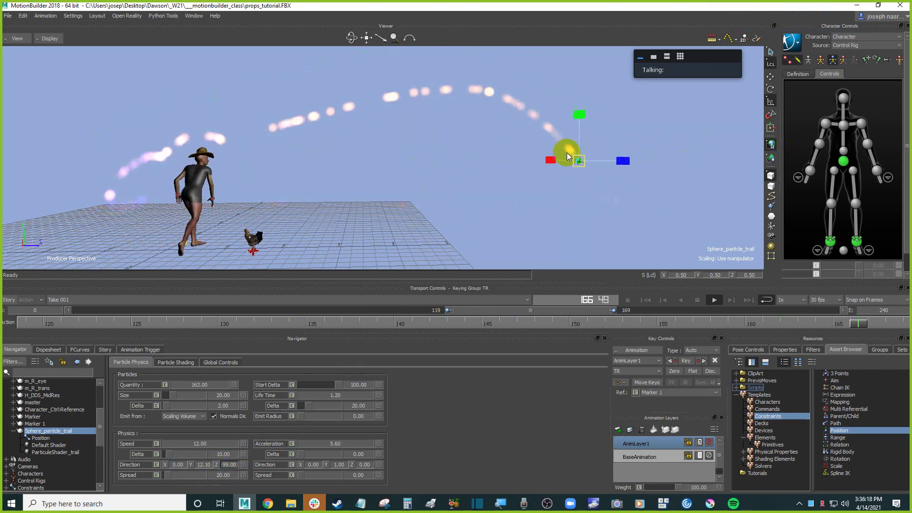
- Set the trail particles' acceleration to 46.6, try high and negative acceleration deltas, and return the delta to 0
left_click_drag(566, 153, 423, 175, "ctrl")
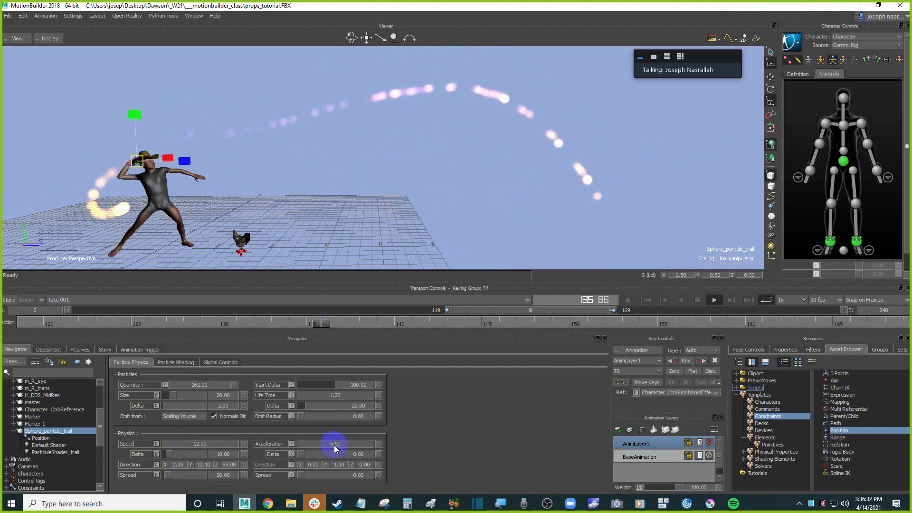
left_click_drag(335, 444, 387, 443)
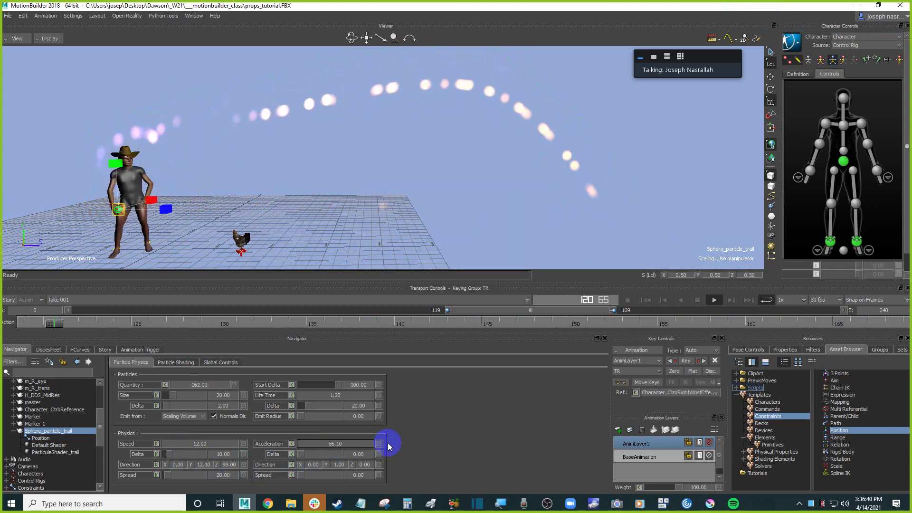
left_click_drag(341, 443, 421, 454)
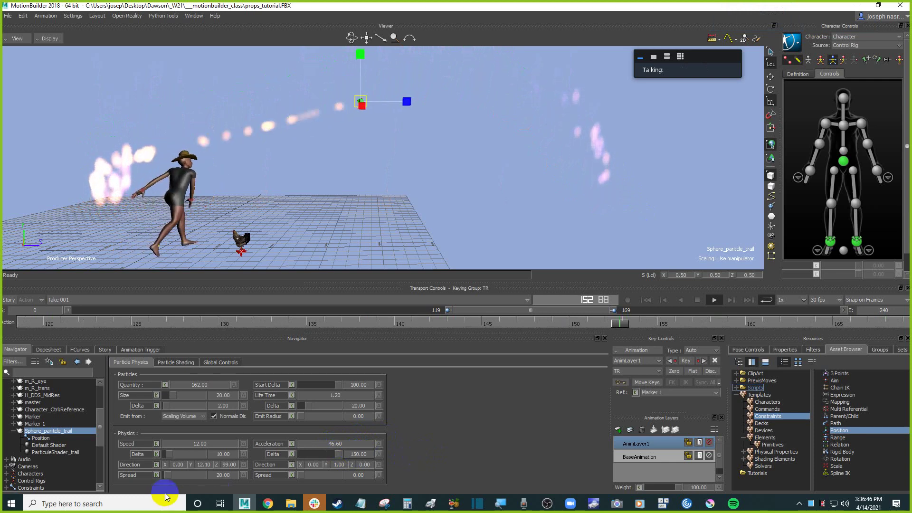
left_click_drag(363, 455, 354, 452)
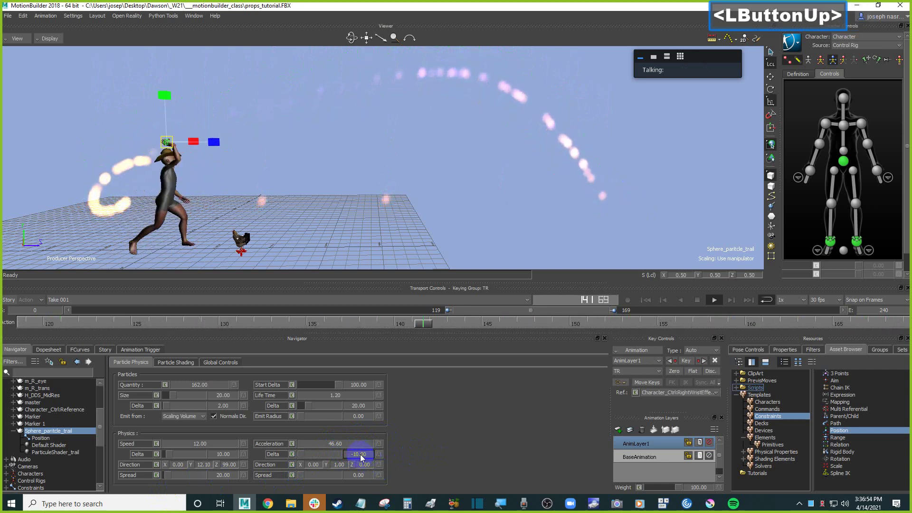
left_click(363, 455)
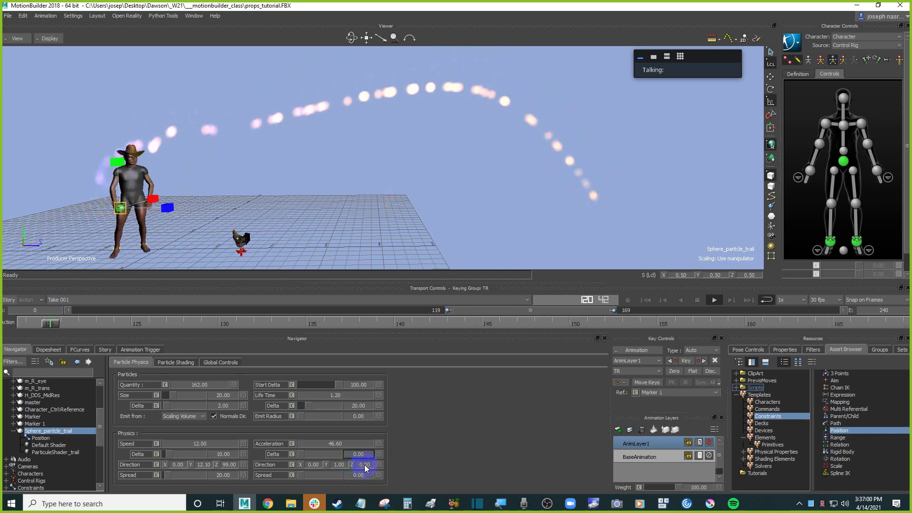
- Set the acceleration direction to 6.4 on Z with a spread of 45, and reduce the speed spread to 4.5
left_click_drag(364, 465, 395, 466)
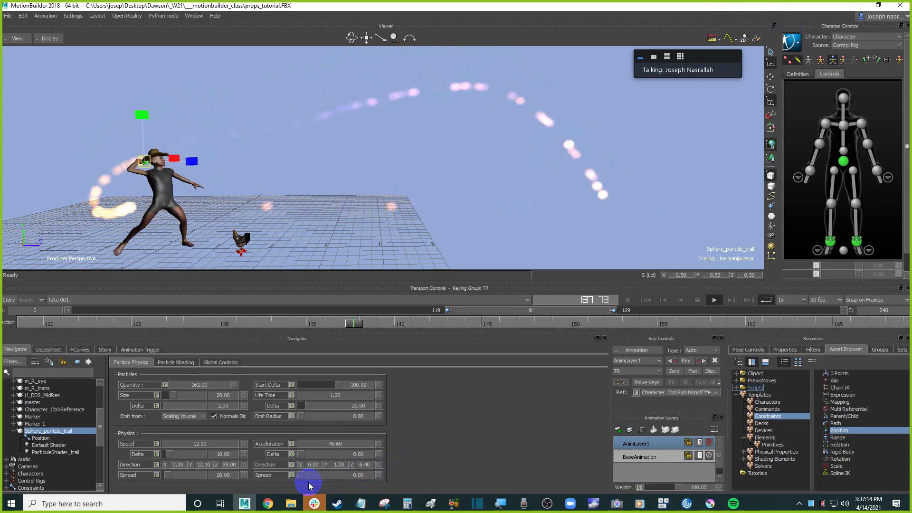
left_click_drag(307, 473, 317, 478)
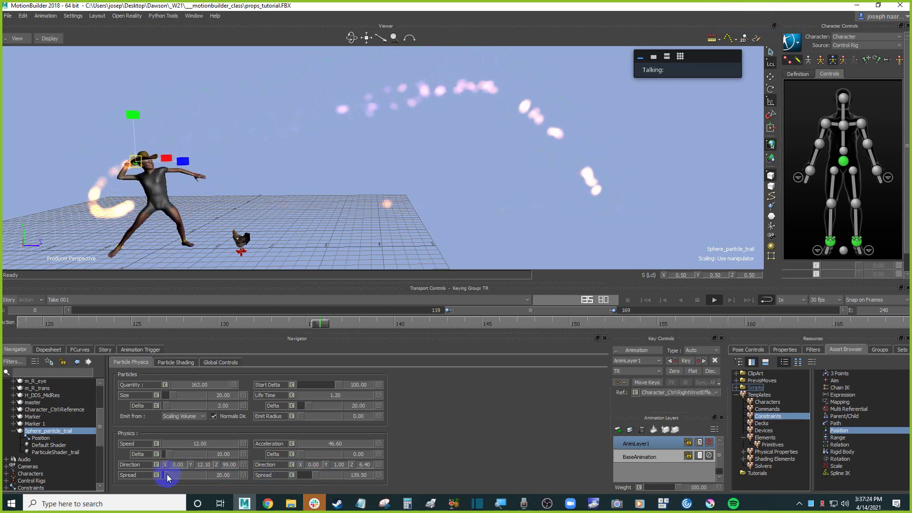
left_click_drag(167, 478, 178, 478)
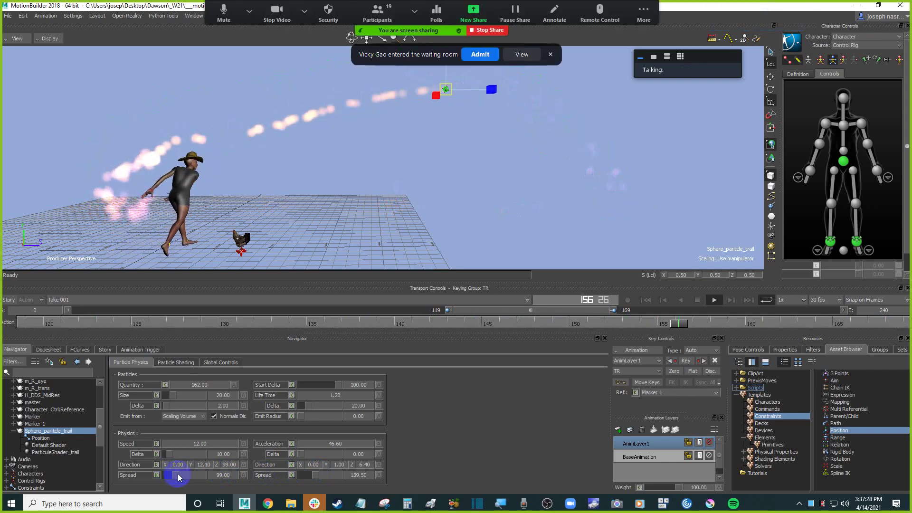
left_click_drag(177, 478, 166, 479)
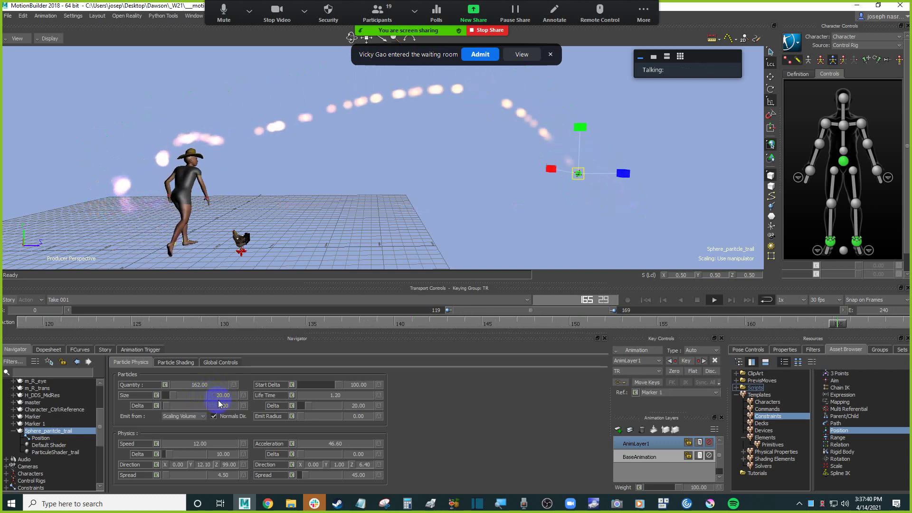
- Set the trail particles' size to 18.75 with a delta of 27.5 and shorten their life time to 0.75
left_click_drag(174, 406, 176, 408)
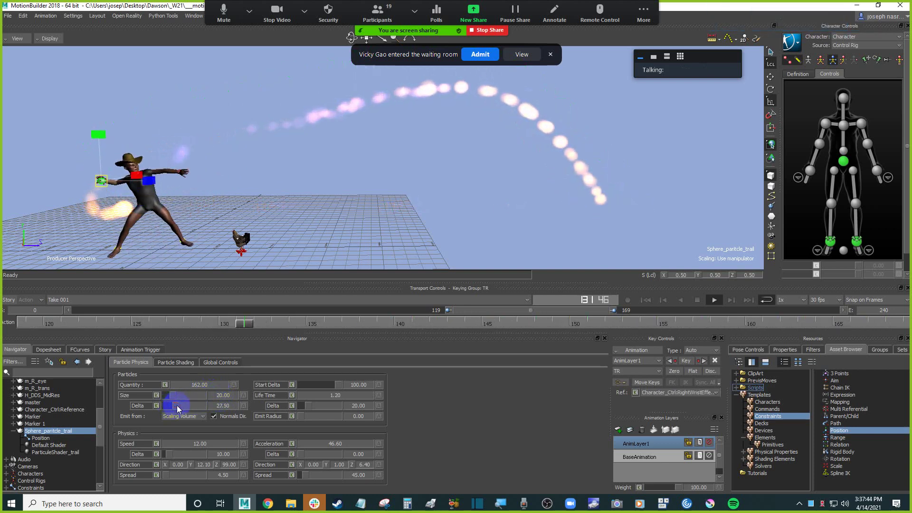
left_click(192, 396)
left_click_drag(189, 395, 173, 395)
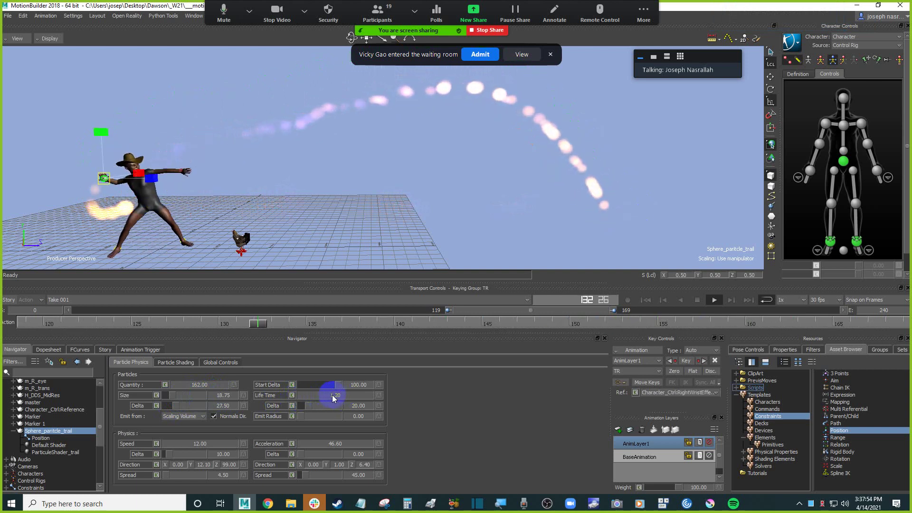
mouse_move(331, 394)
left_mouse_down()
mouse_move(344, 394)
mouse_move(320, 395)
left_mouse_up()
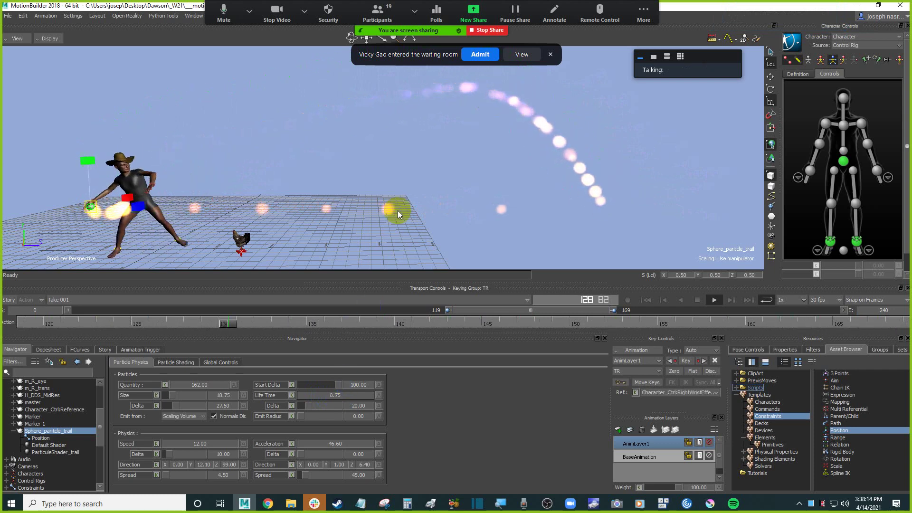
- Admit the waiting participant to the Zoom meeting, read the chat question about progress submissions and close the chat
left_click(484, 55)
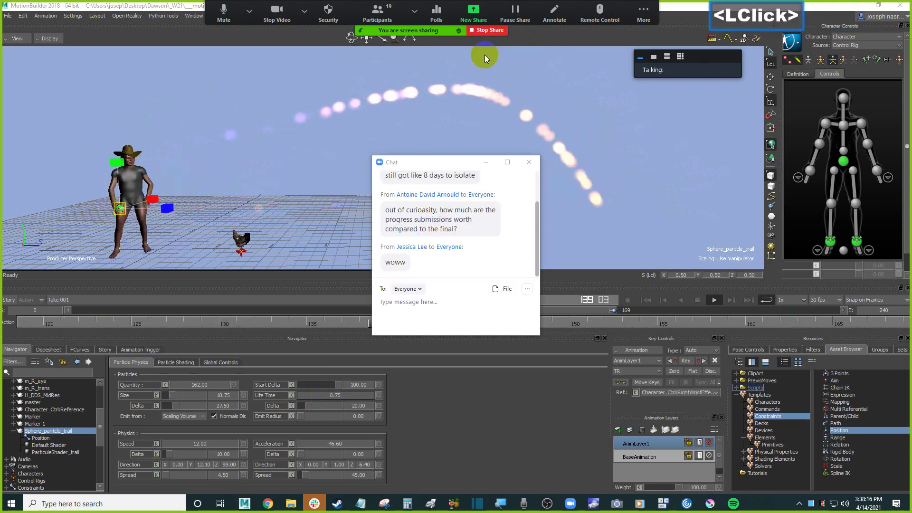
scroll(447, 261, "down", 2)
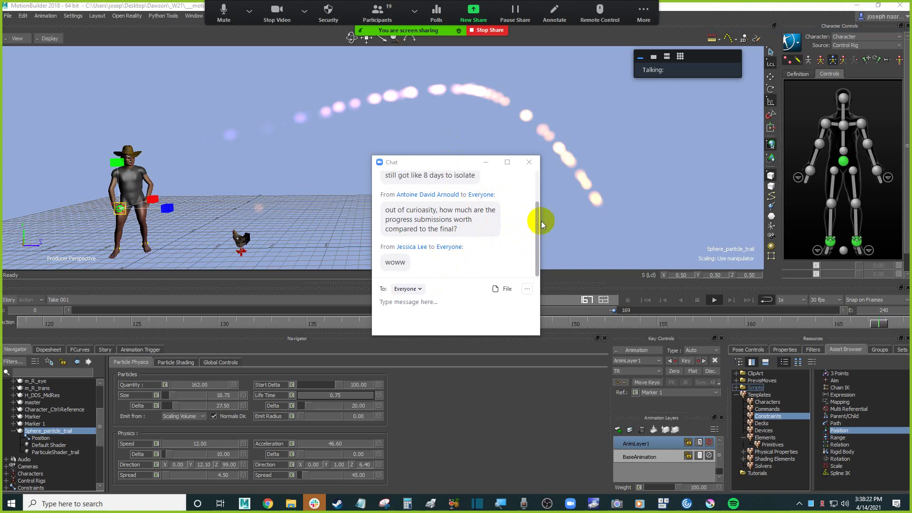
left_click_drag(538, 223, 538, 236)
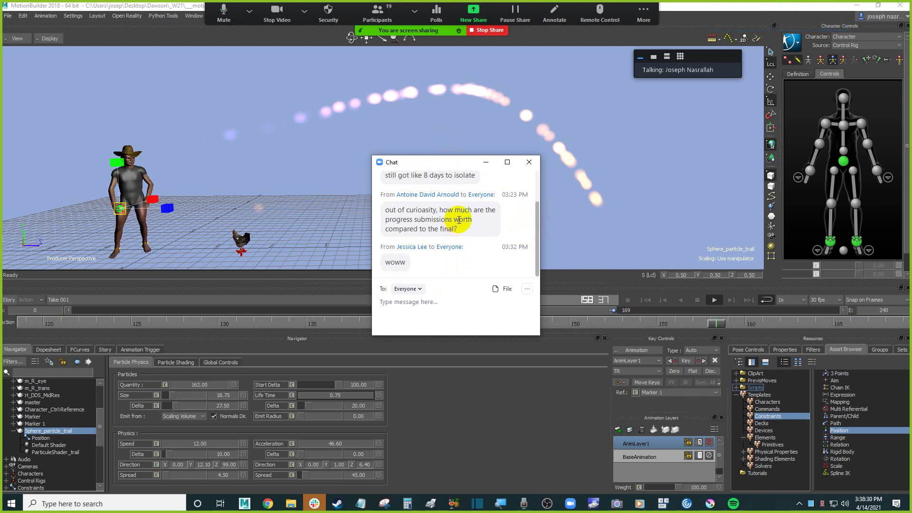
left_click_drag(445, 219, 461, 219)
scroll(461, 219, "down", 1)
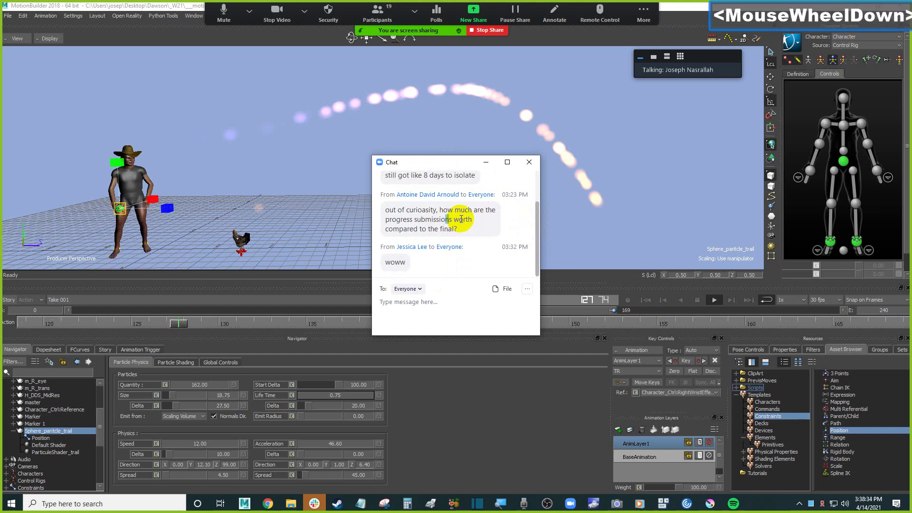
left_click(465, 219)
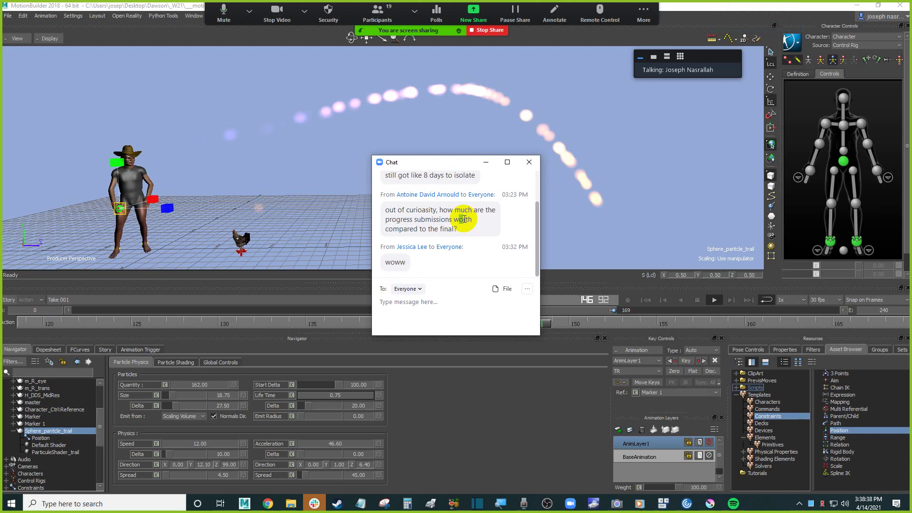
left_click(464, 218)
left_click(460, 219)
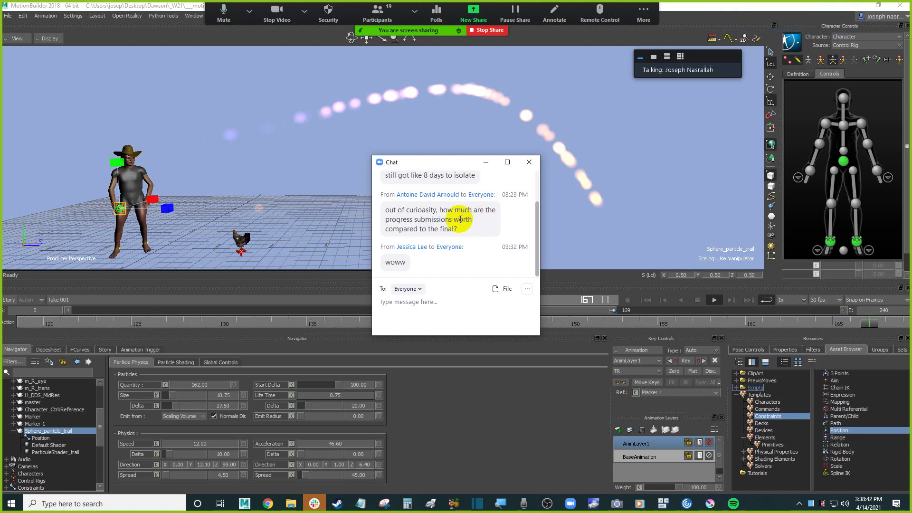
left_click(460, 218)
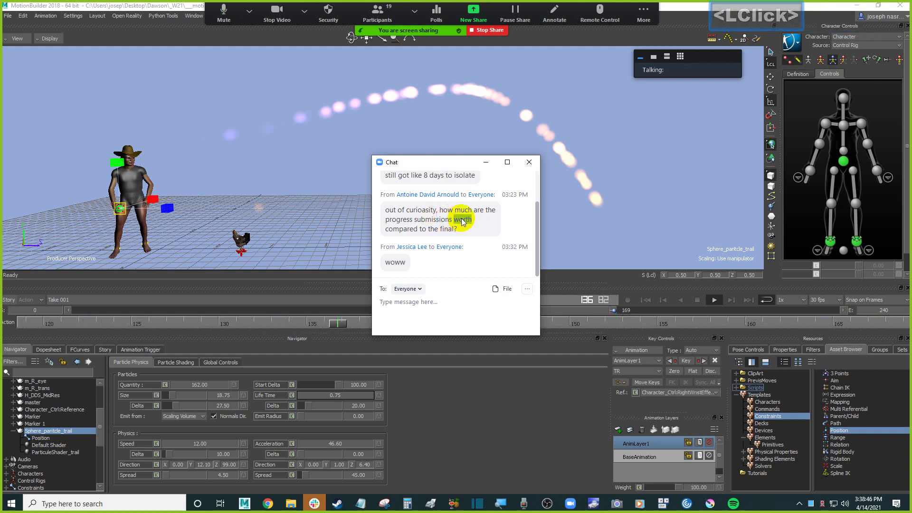
scroll(459, 222, "down", 1)
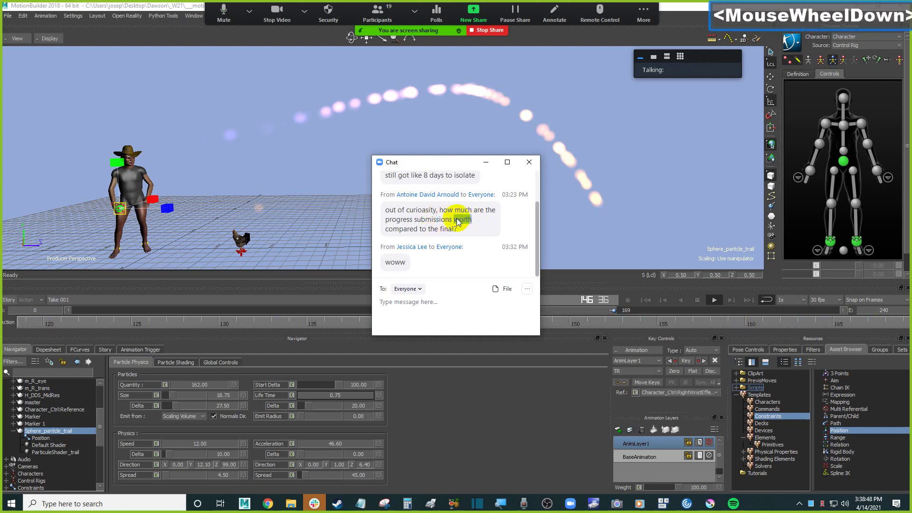
scroll(459, 222, "up", 1)
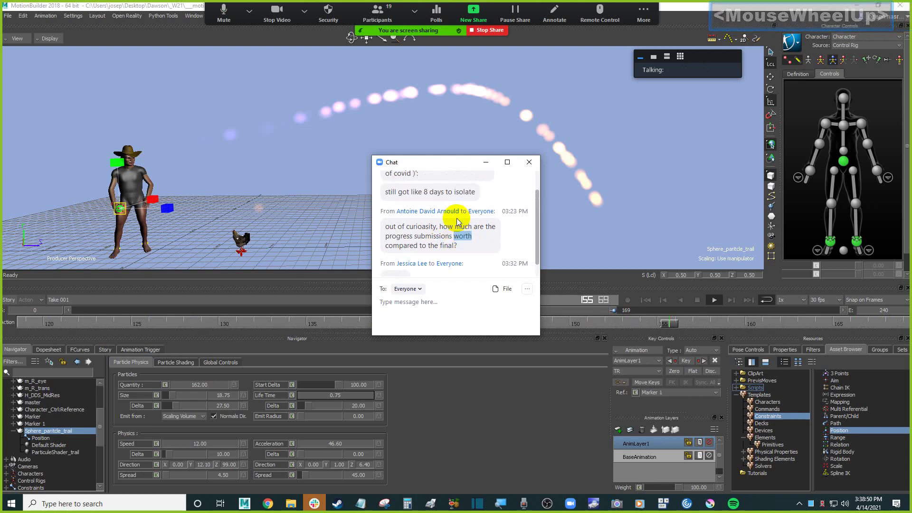
scroll(459, 221, "up", 1)
scroll(458, 221, "down", 2)
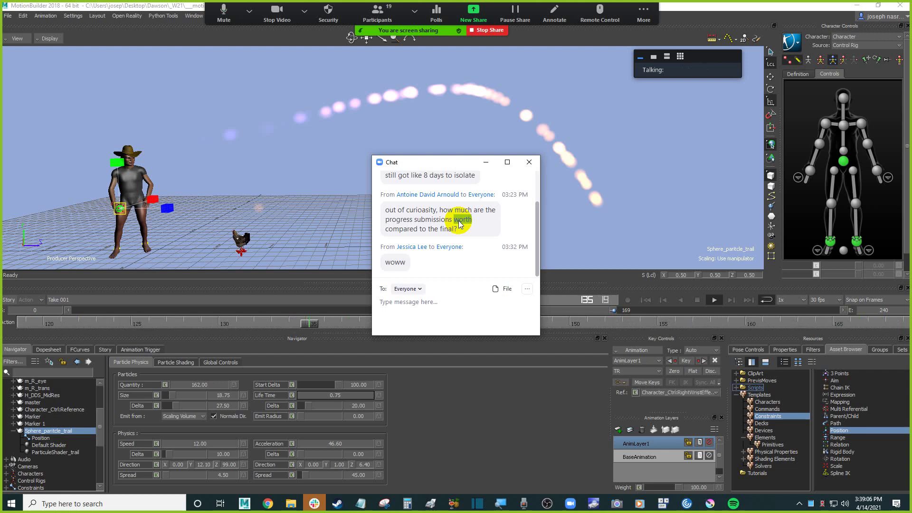
left_click_drag(456, 161, 483, 161)
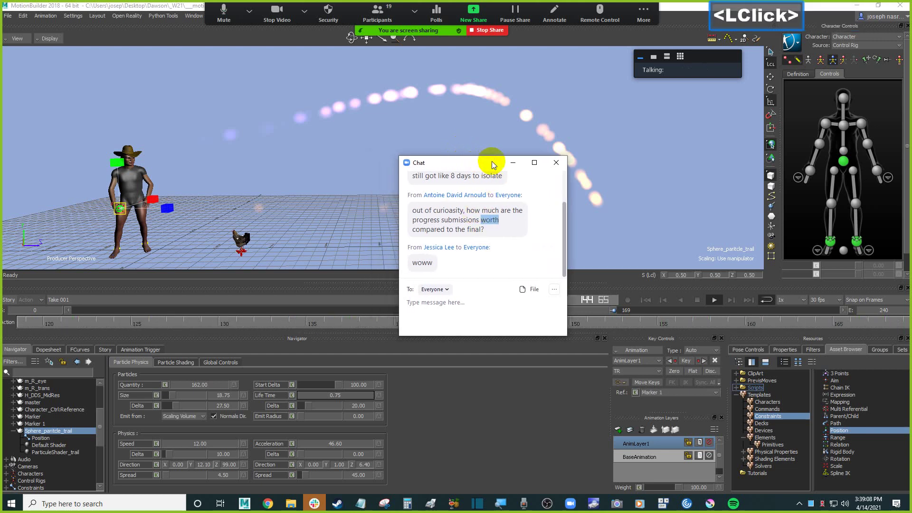
left_click(558, 163)
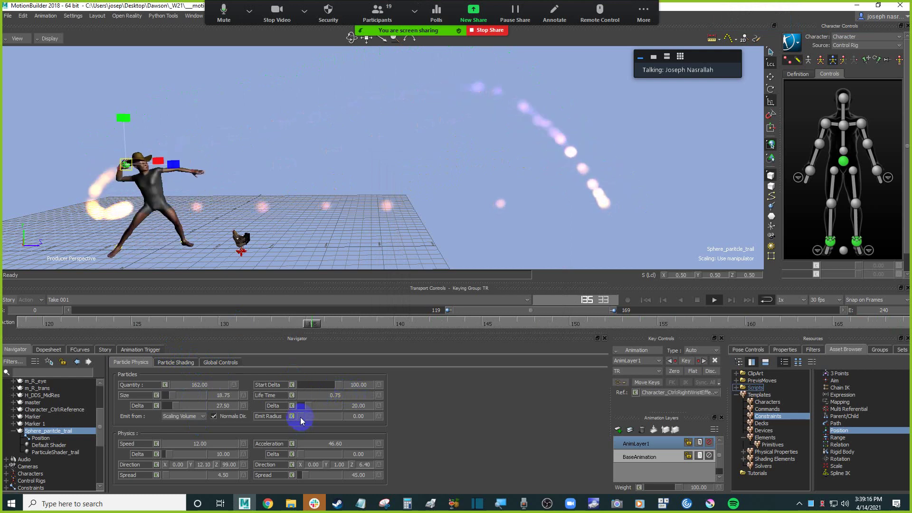
- Try an emit radius of 42.5 for the trail particles and return it to 0
left_click_drag(301, 416, 317, 417)
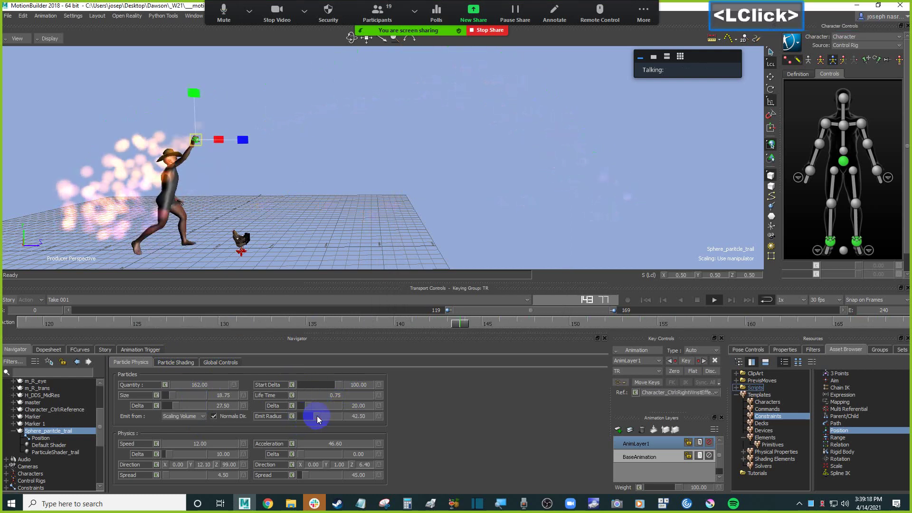
left_click(317, 416)
left_click_drag(317, 417, 297, 415)
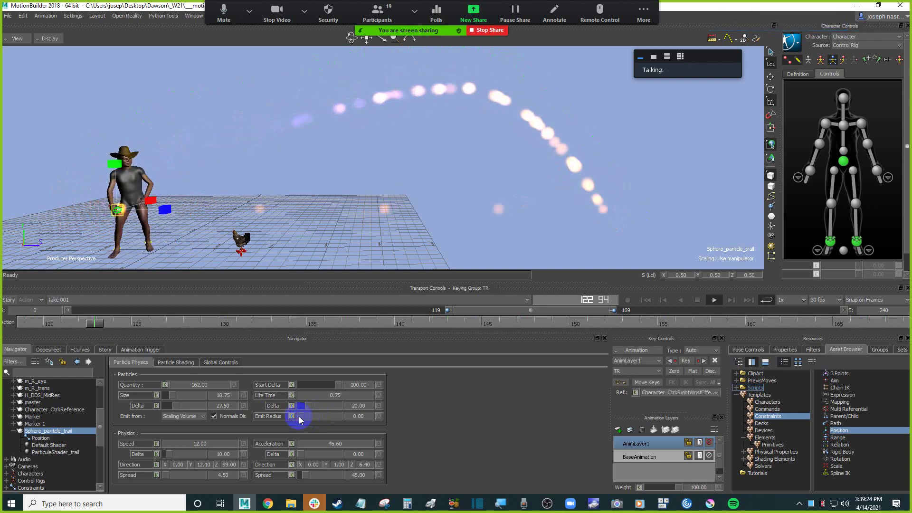
- Try the Matte and Translucent display modes in the trail particles' shading and return to Additive
left_click(185, 365)
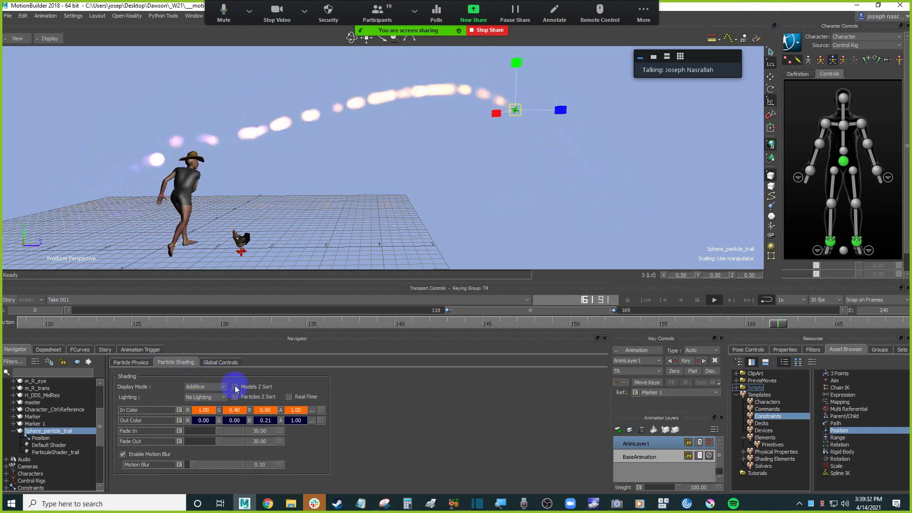
left_click(205, 387)
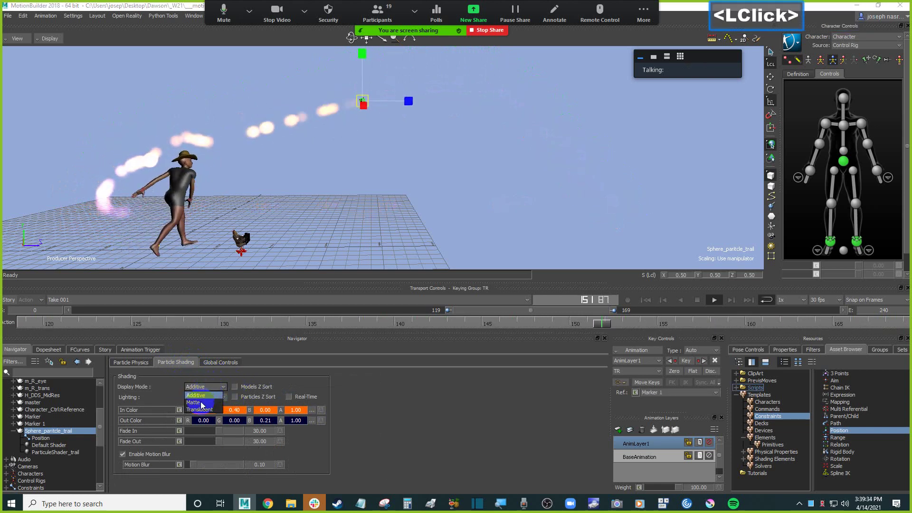
left_click(201, 402)
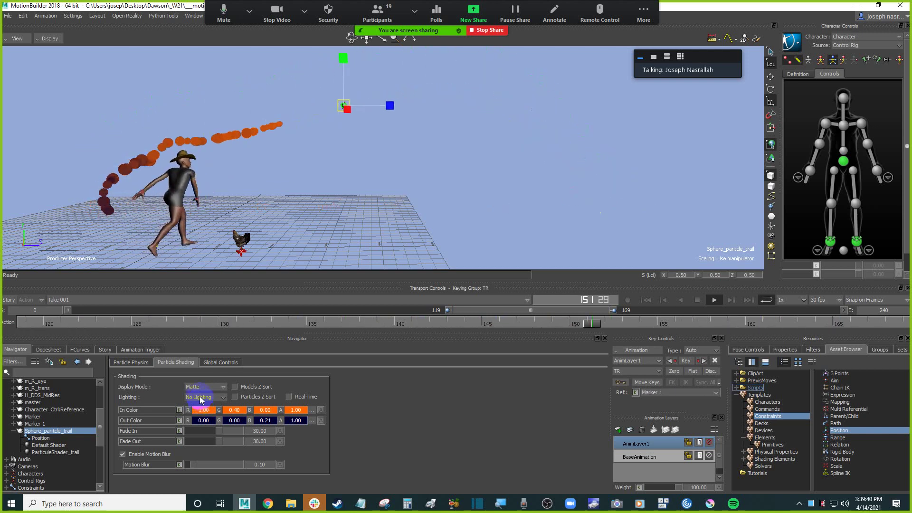
left_click(205, 387)
left_click(205, 394)
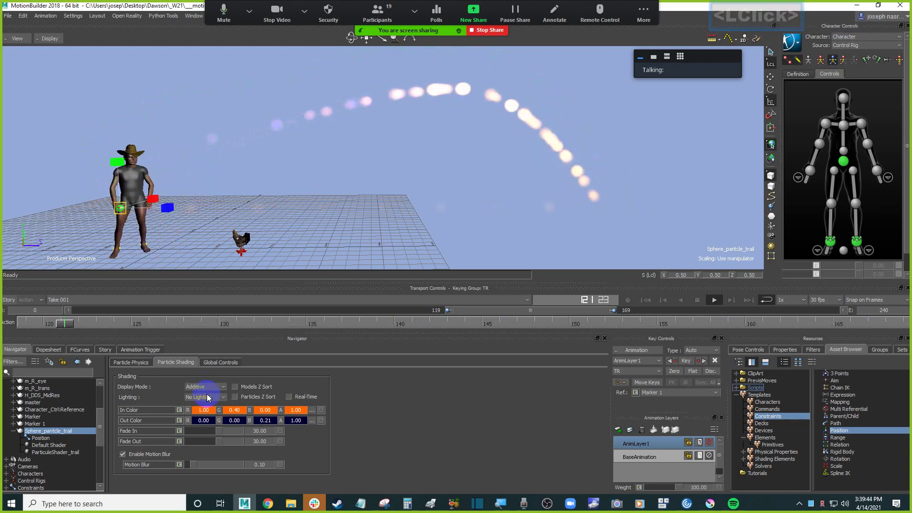
left_click(209, 388)
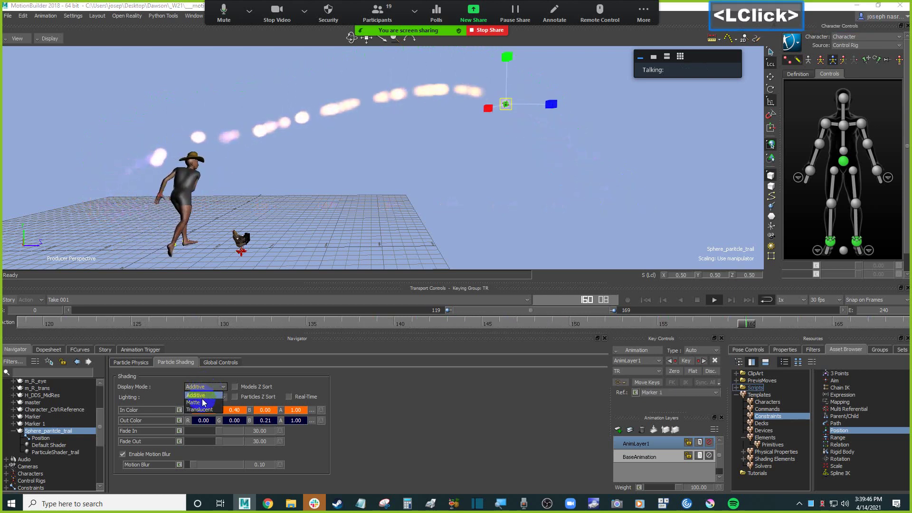
left_click(204, 409)
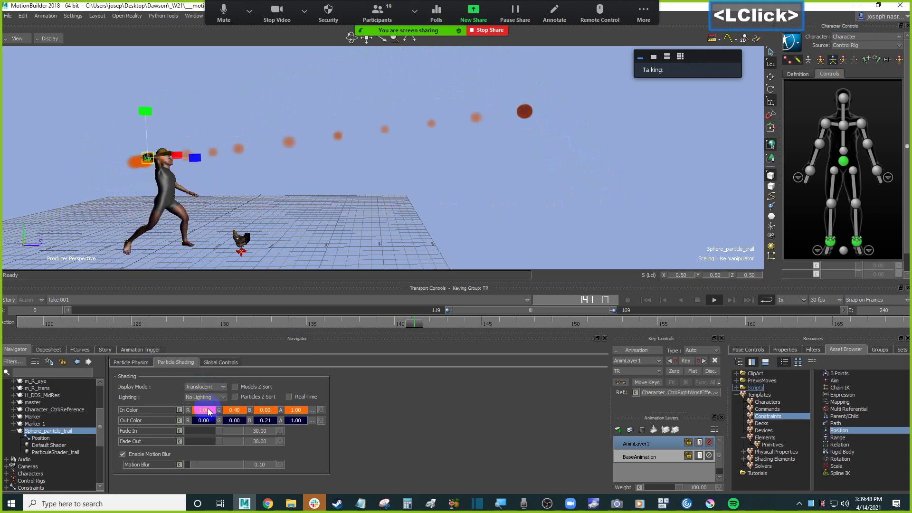
left_click(209, 388)
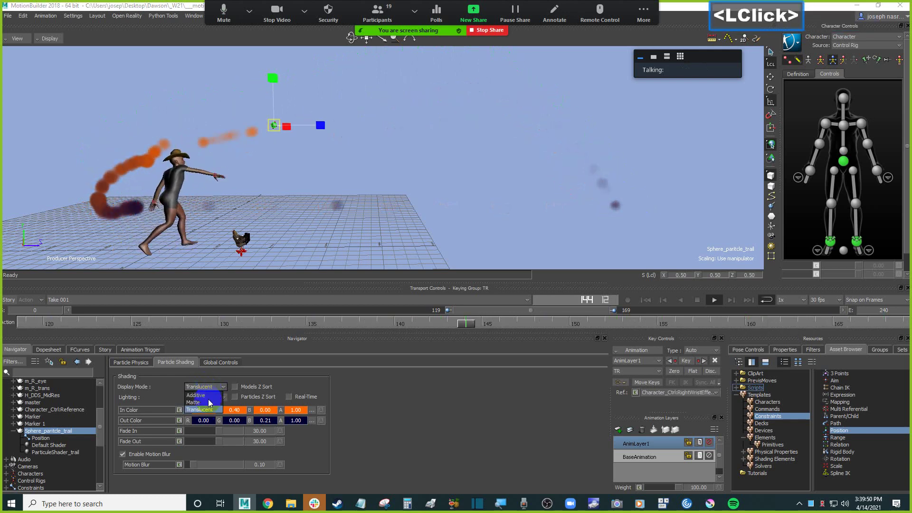
left_click(207, 396)
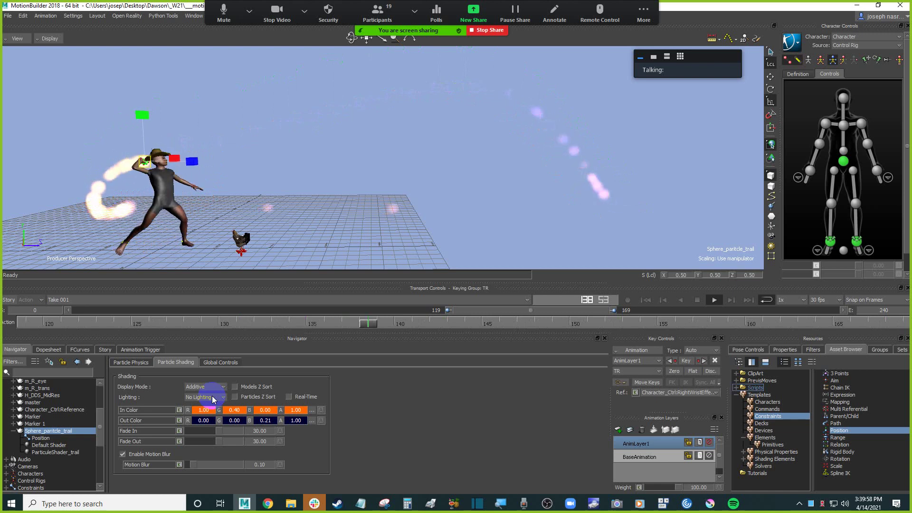
- Try Simple Lighting and Smooth Lighting on the trail particles and return to No Lighting
left_click(212, 398)
left_click(214, 413)
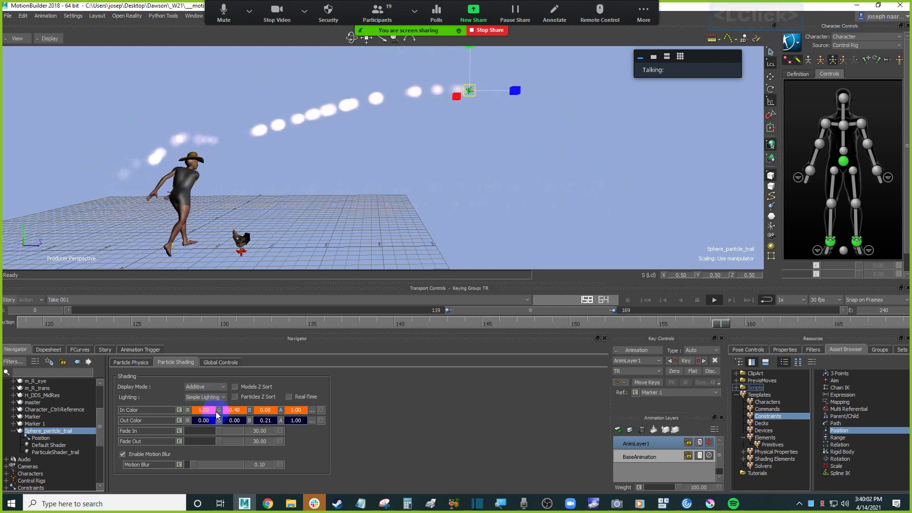
left_click(212, 398)
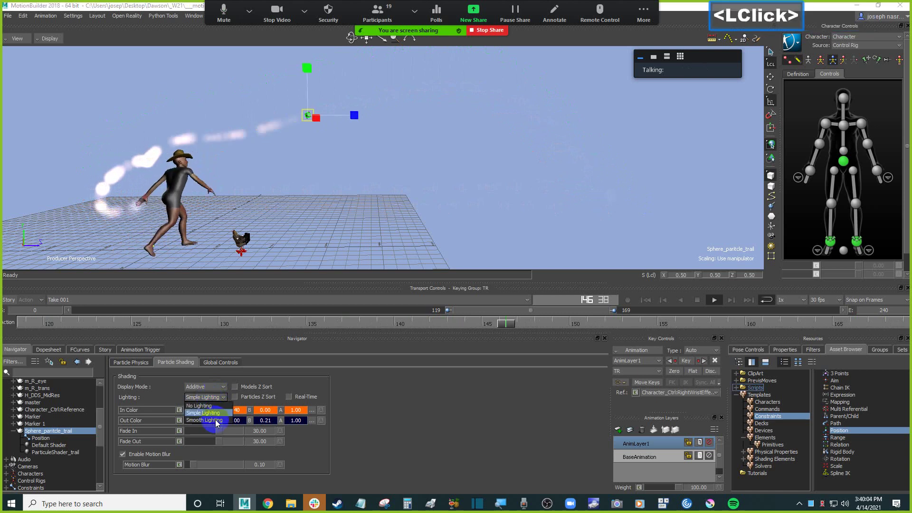
left_click(216, 420)
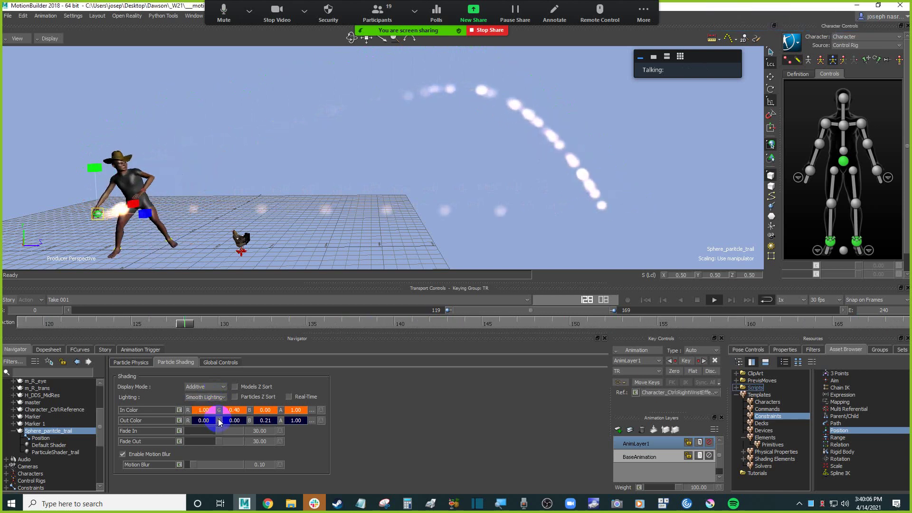
left_click(214, 398)
left_click(211, 412)
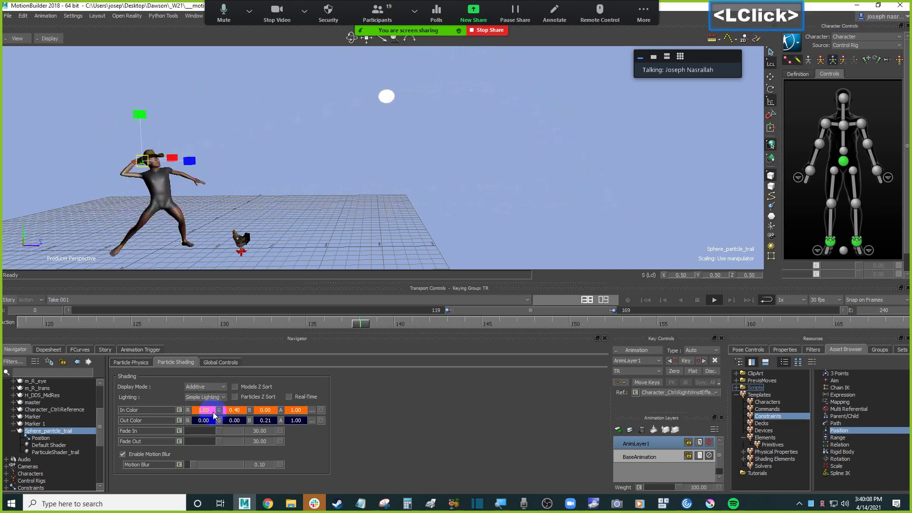
left_click(205, 397)
left_click(211, 406)
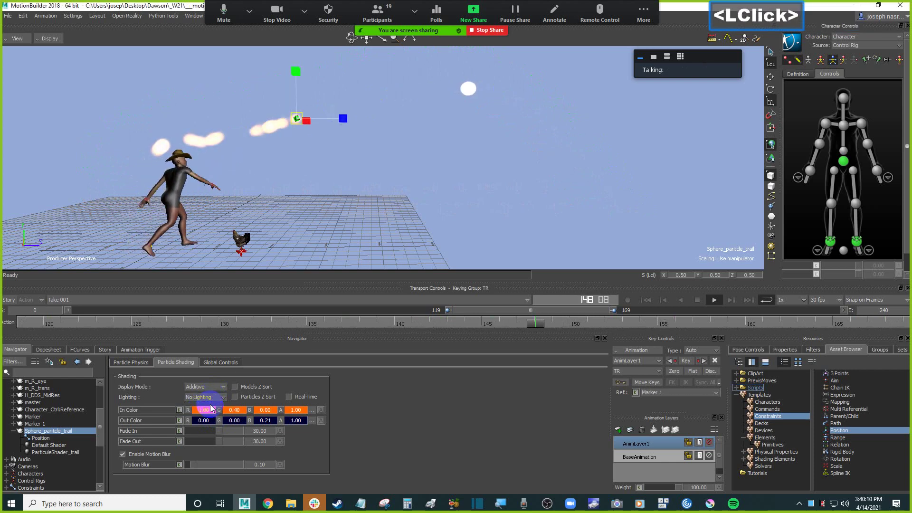
- Try a black In Color with a white Out Color on the trail particles
left_click_drag(234, 410, 238, 412, "ctrl")
mouse_move(435, 167)
left_mouse_down("ctrl")
mouse_move(421, 168)
mouse_move(437, 166)
left_mouse_up("ctrl")
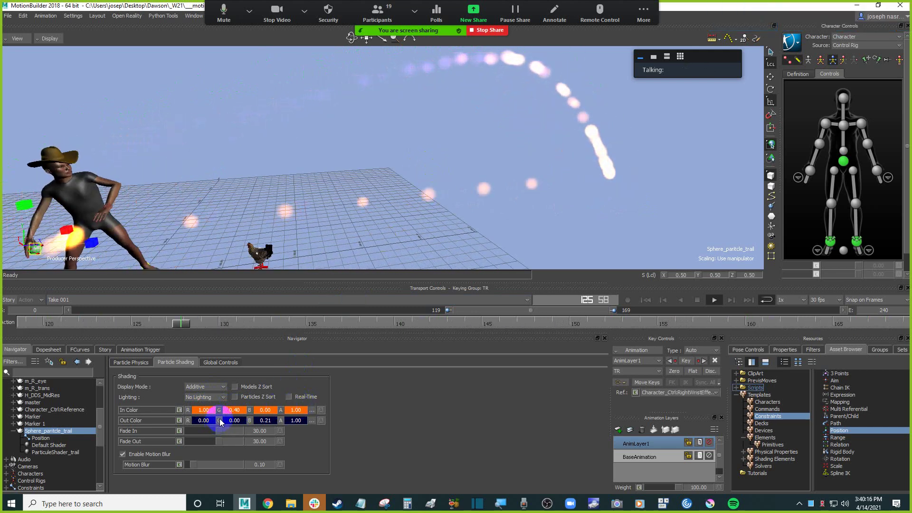
left_click(312, 411)
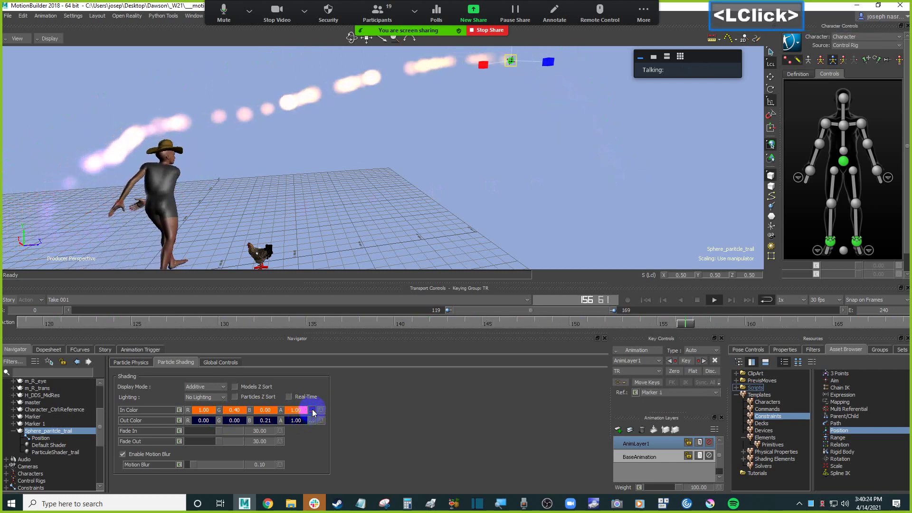
left_click_drag(338, 327, 497, 301)
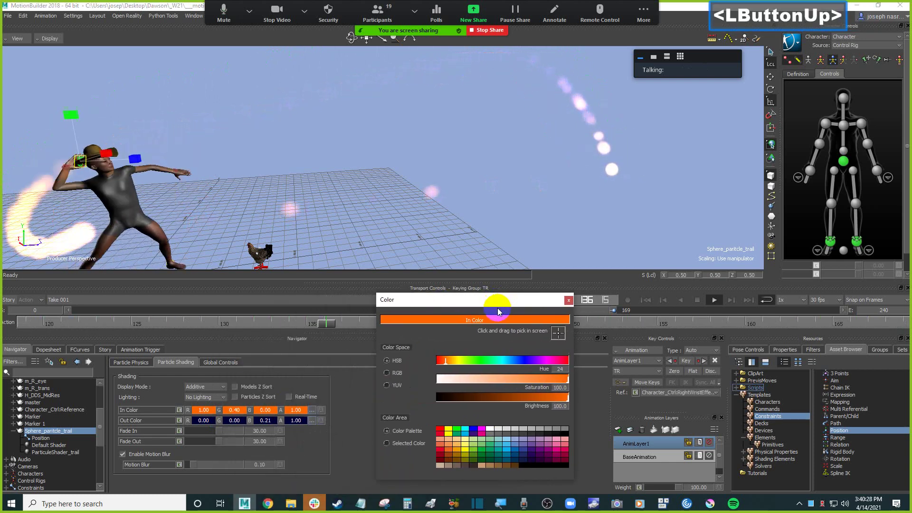
left_click(566, 434)
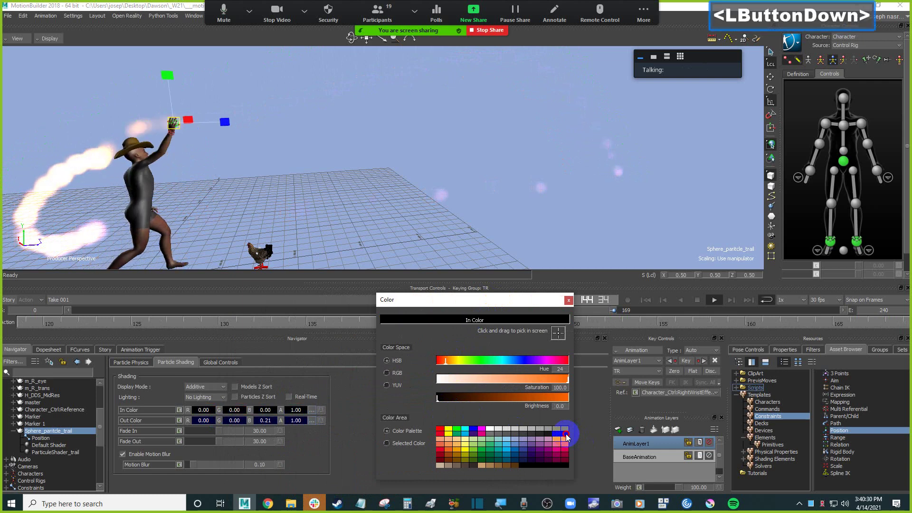
left_click(315, 423)
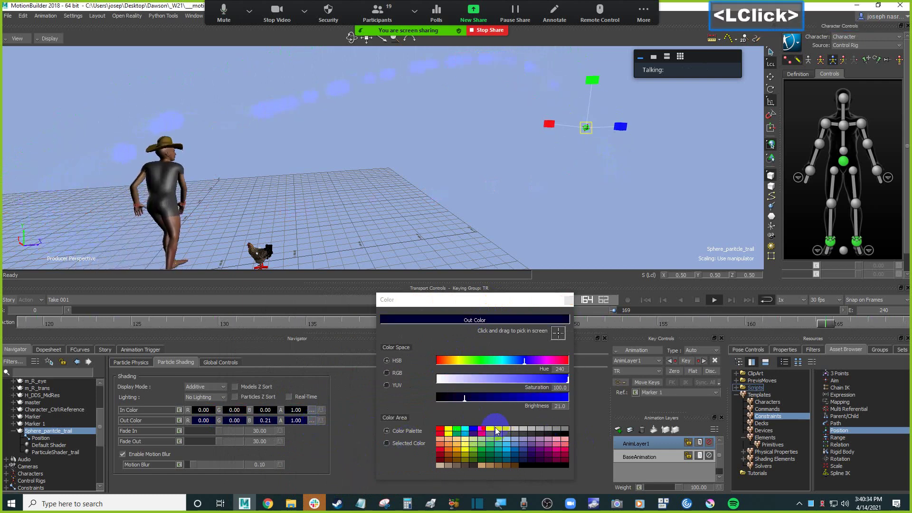
left_click(494, 431)
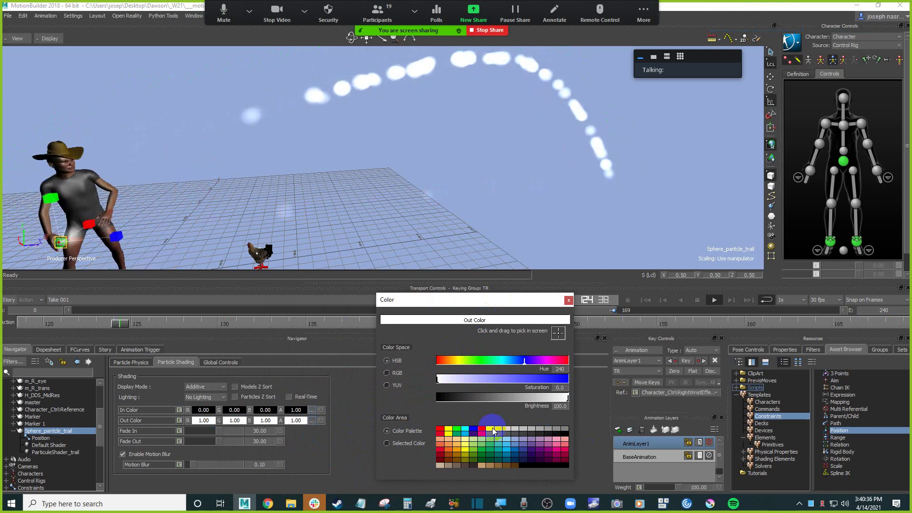
- Try a white In Color with a black Out Color on the trail particles and close the colour picker
left_click(311, 417)
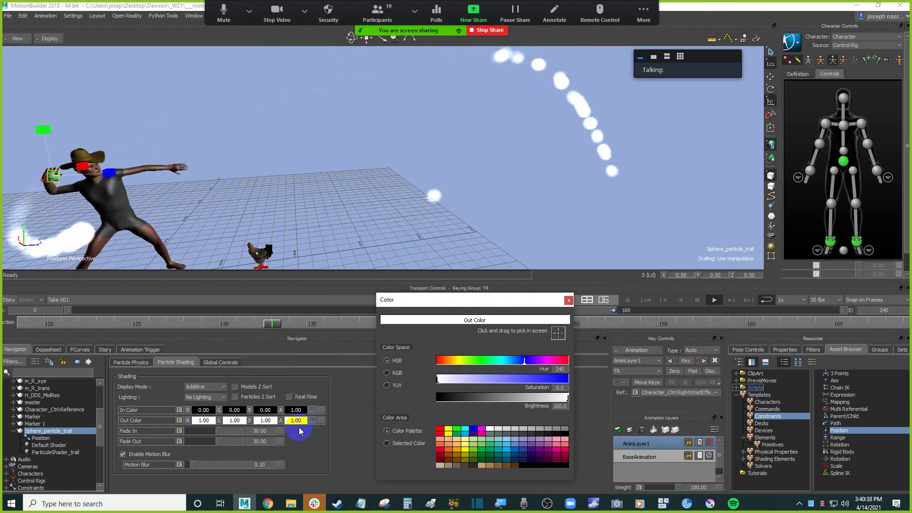
left_click(312, 410)
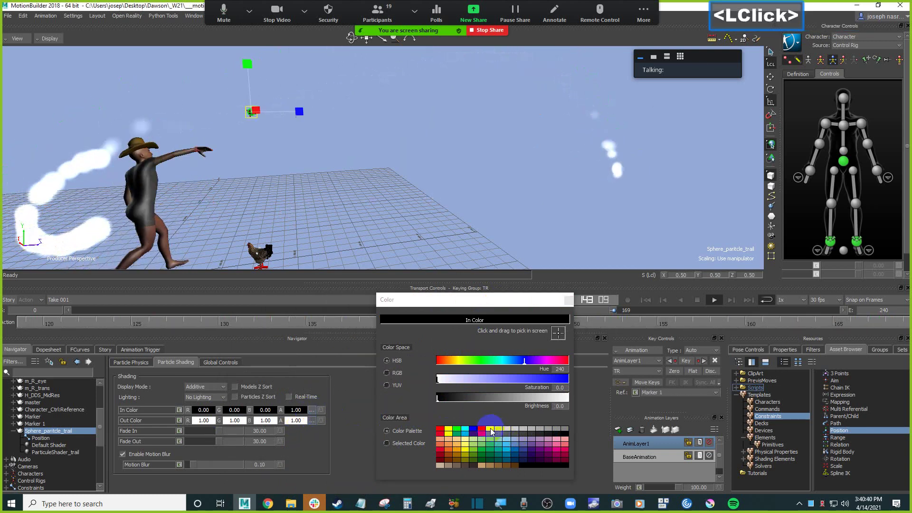
left_click(492, 432)
left_click(138, 415)
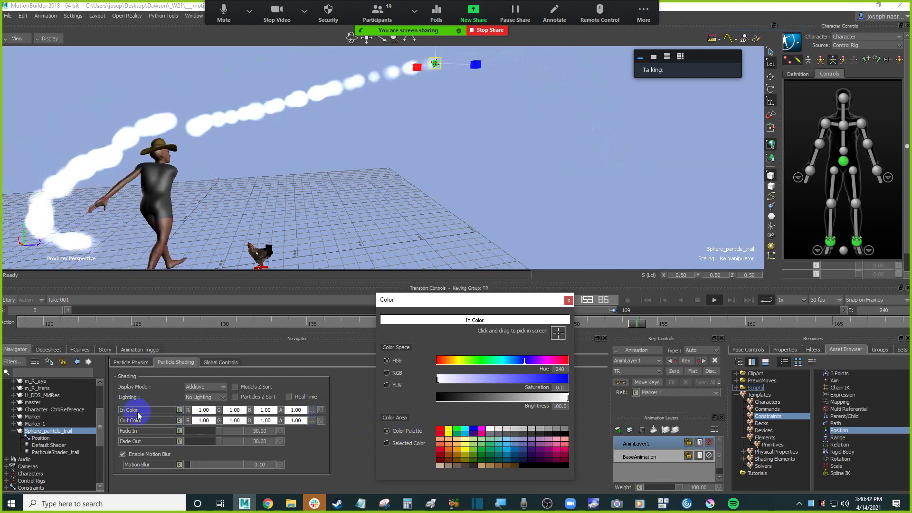
left_click(312, 420)
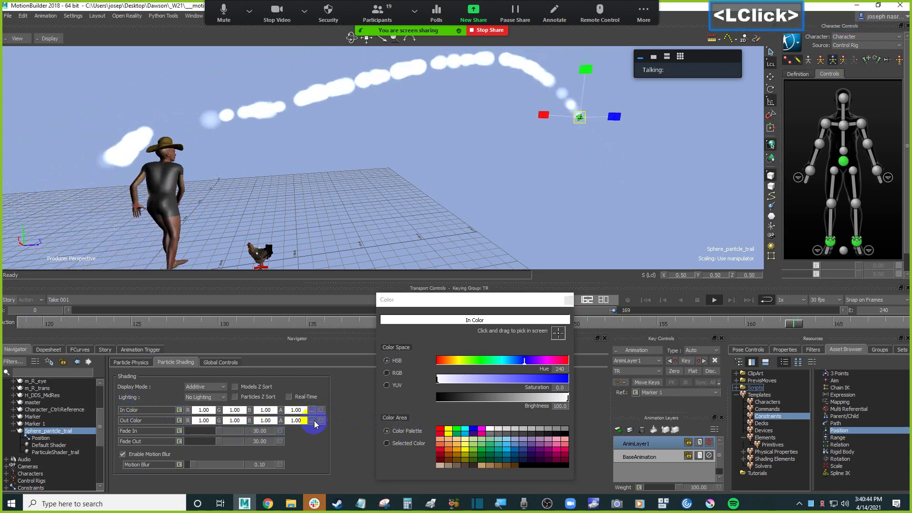
left_click(566, 431)
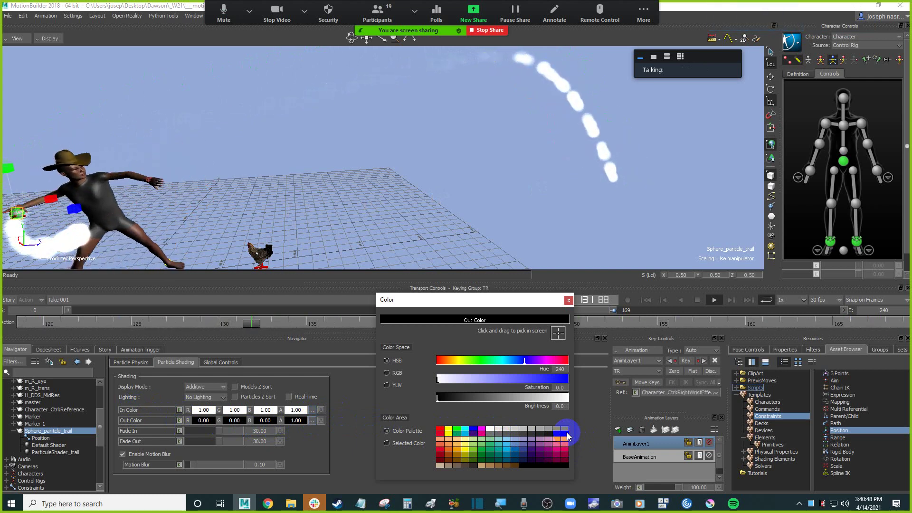
left_click(568, 299)
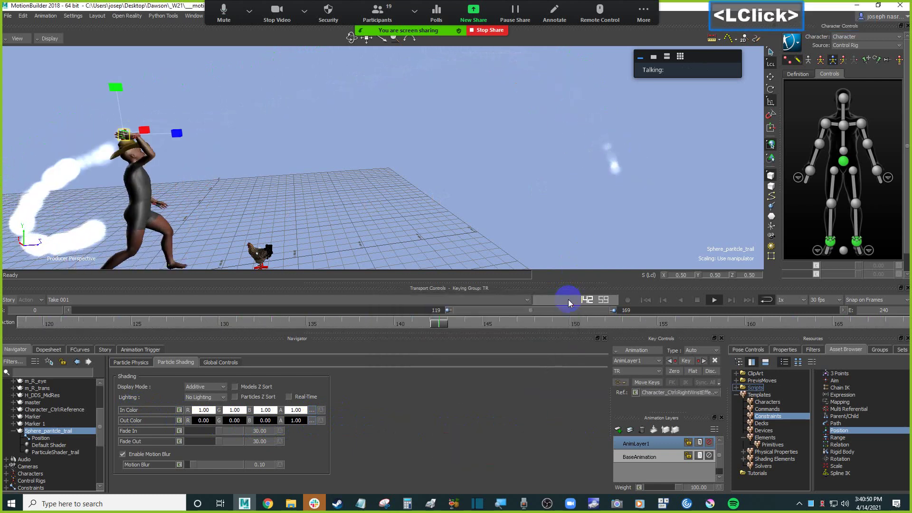
left_click(307, 424)
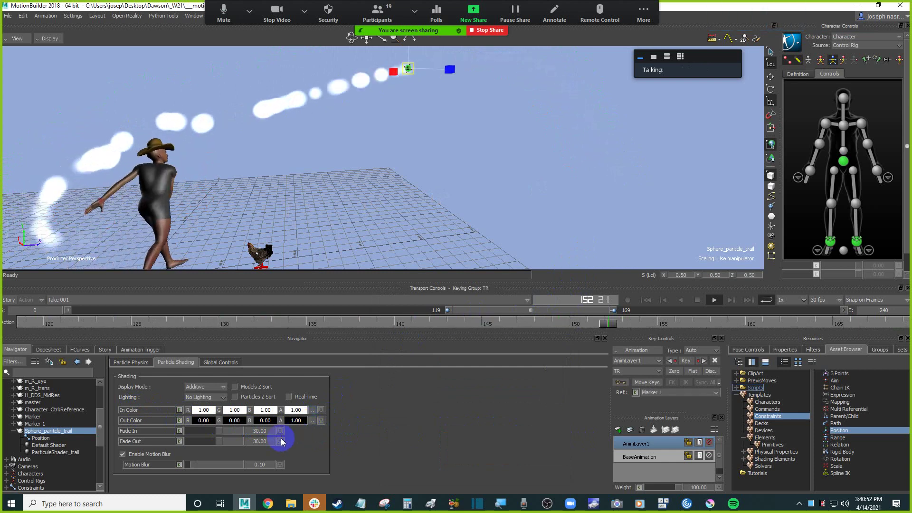
- Adjust the trail particles' fading to a Fade In of 25.23 and a Fade Out of 26.61
left_click(221, 431)
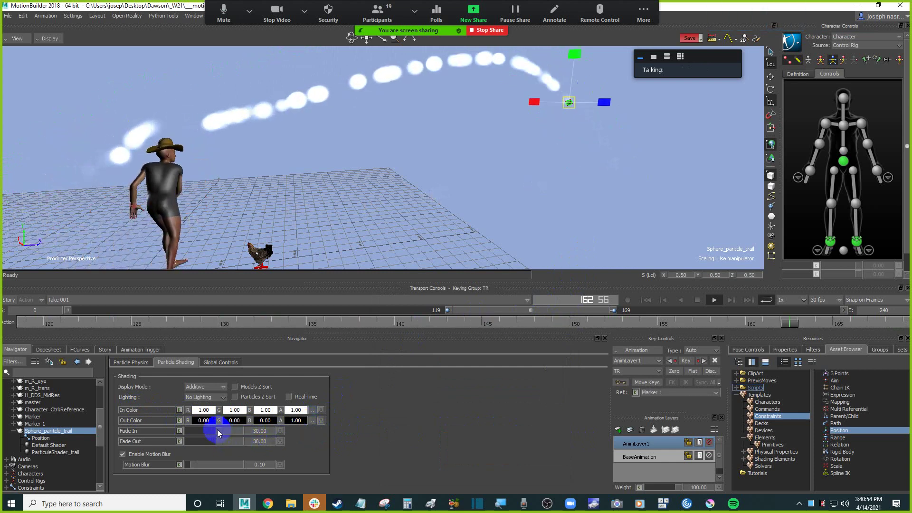
left_click_drag(225, 433, 248, 444)
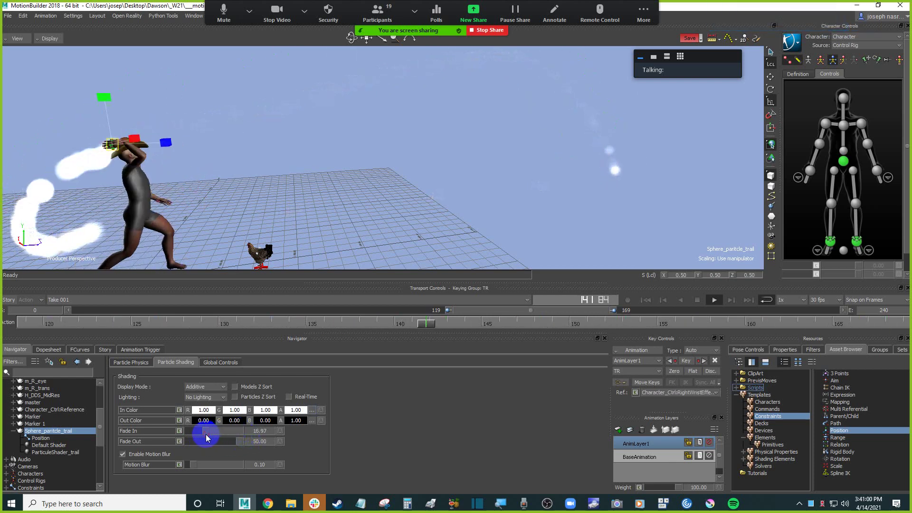
left_click_drag(206, 434, 227, 433)
left_click(216, 442)
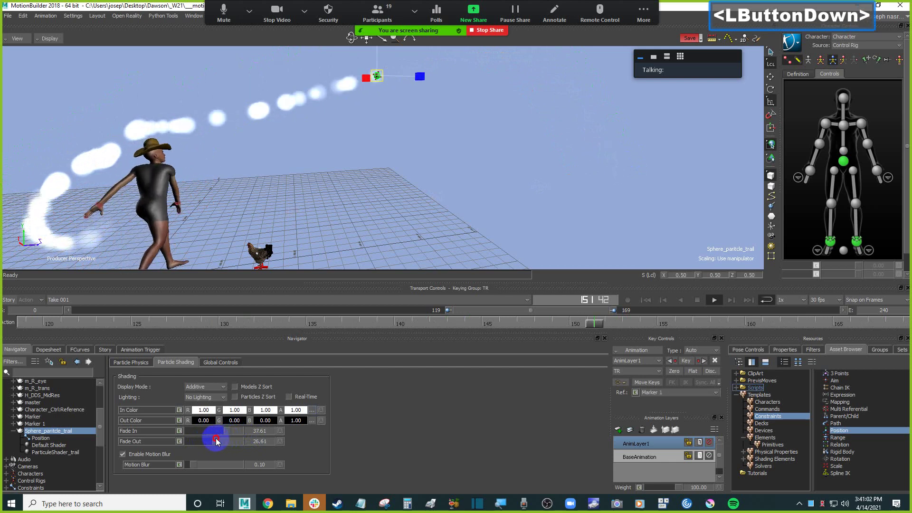
- Set the trail particles' In Color to red and Out Color to white, and close the colour picker
left_click(296, 410)
left_click(313, 413)
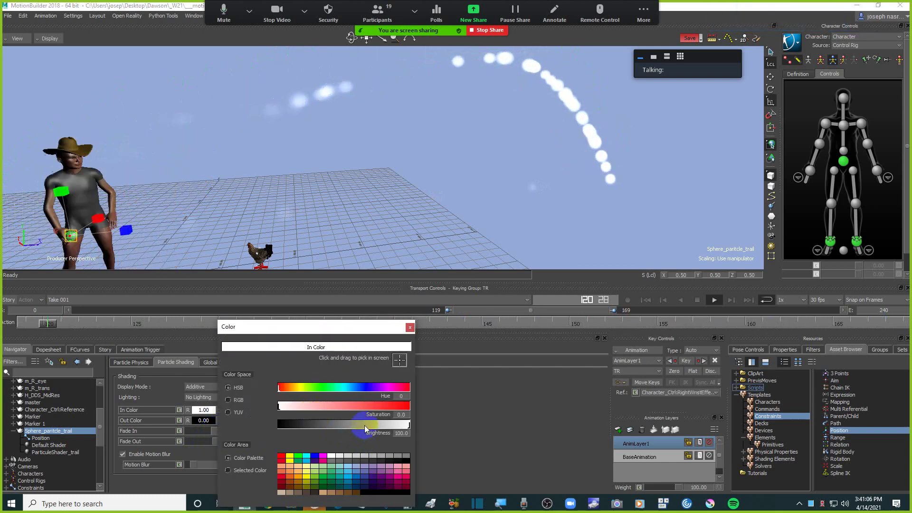
left_click(282, 457)
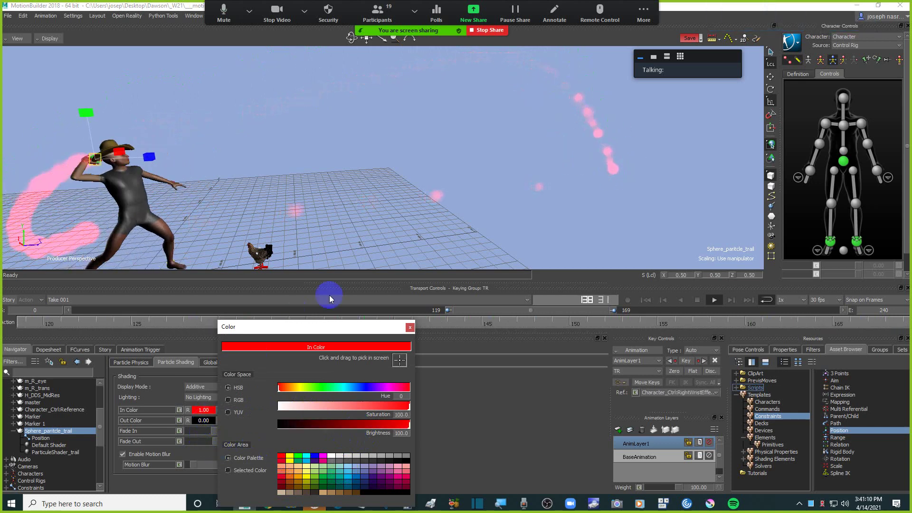
left_click_drag(344, 328, 453, 309)
left_click(312, 420)
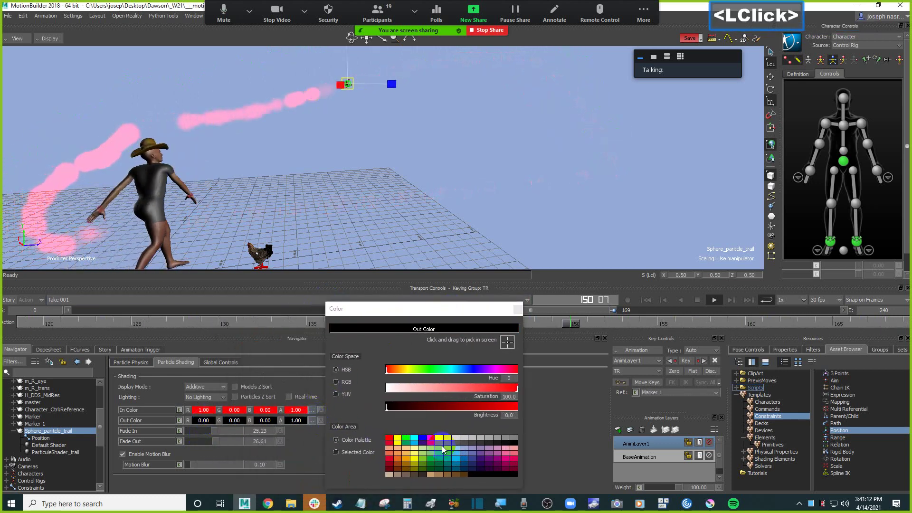
left_click(438, 438)
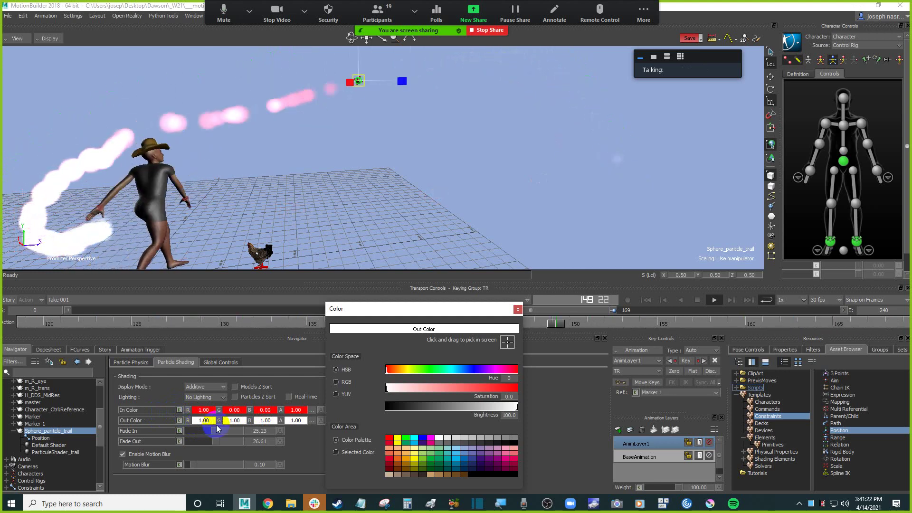
left_click(517, 308)
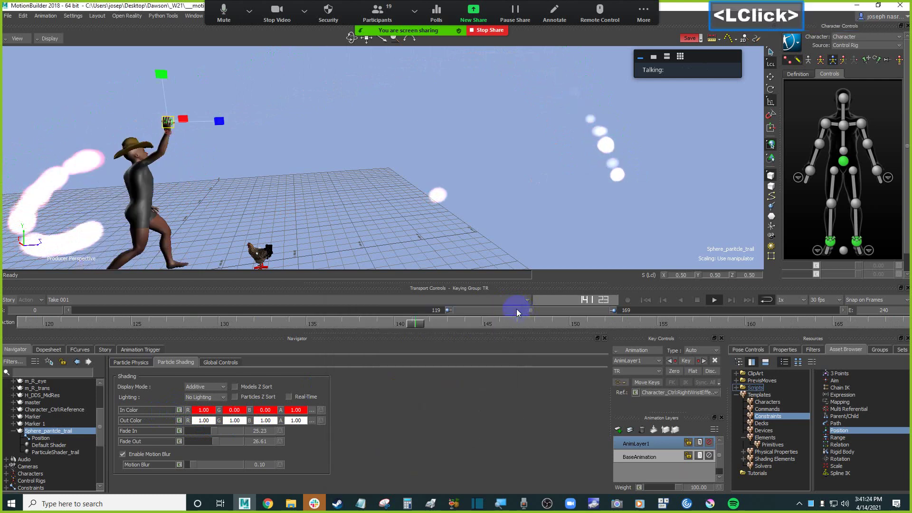
- Review the trail's global controls, shading and particle physics settings while the throw plays back
left_click(236, 363)
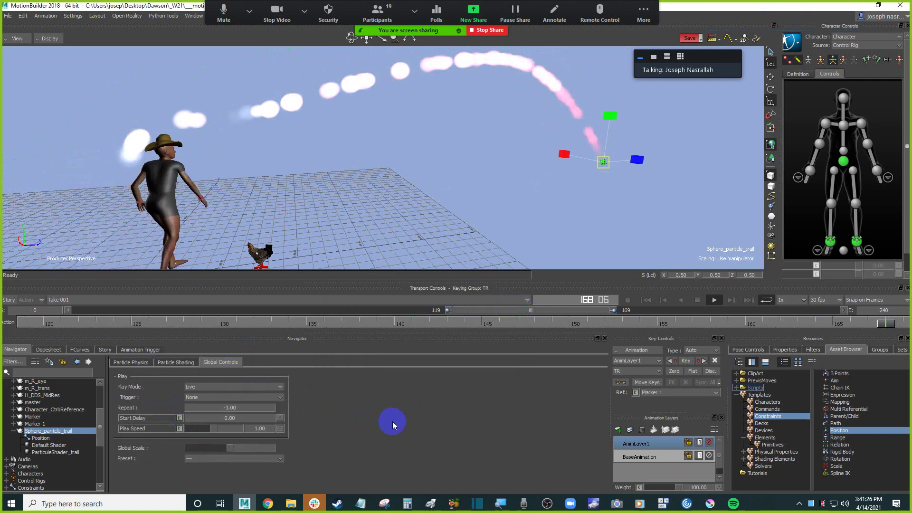
left_click(363, 410)
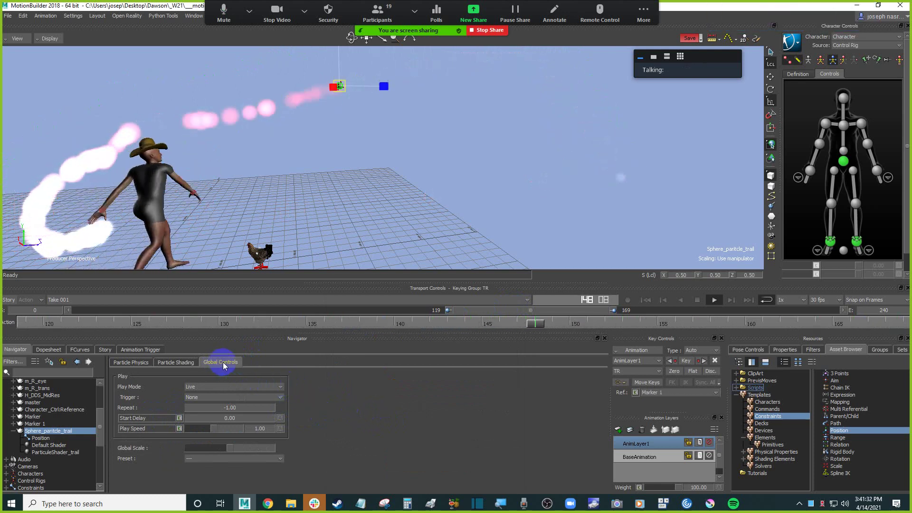
left_click(387, 415)
left_click(386, 415)
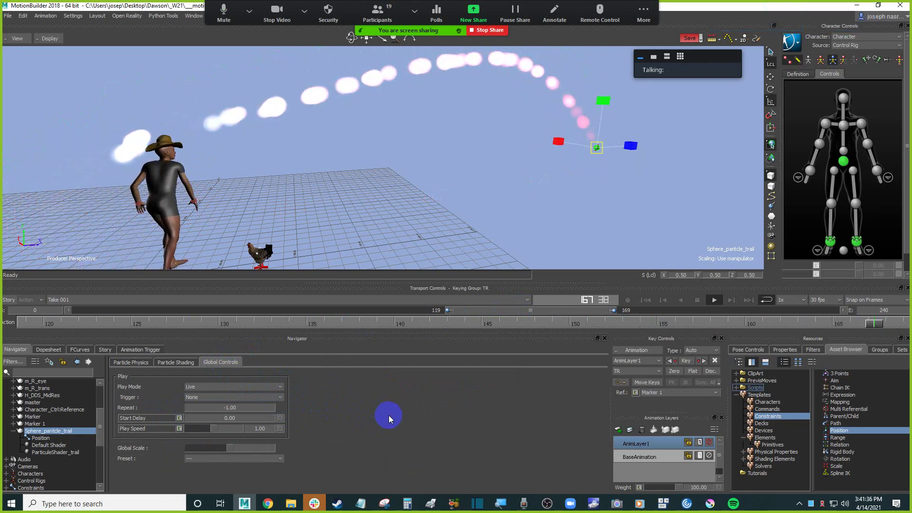
left_click(389, 417)
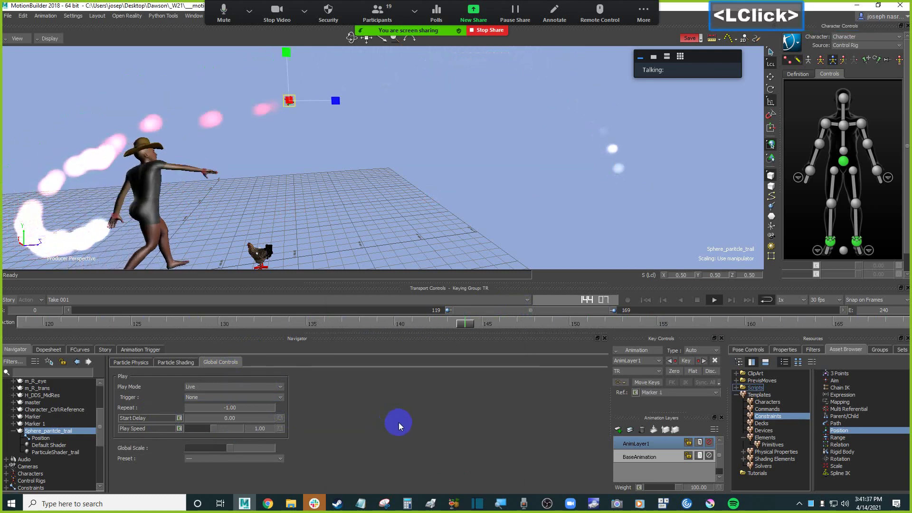
left_click(137, 362)
left_click(221, 362)
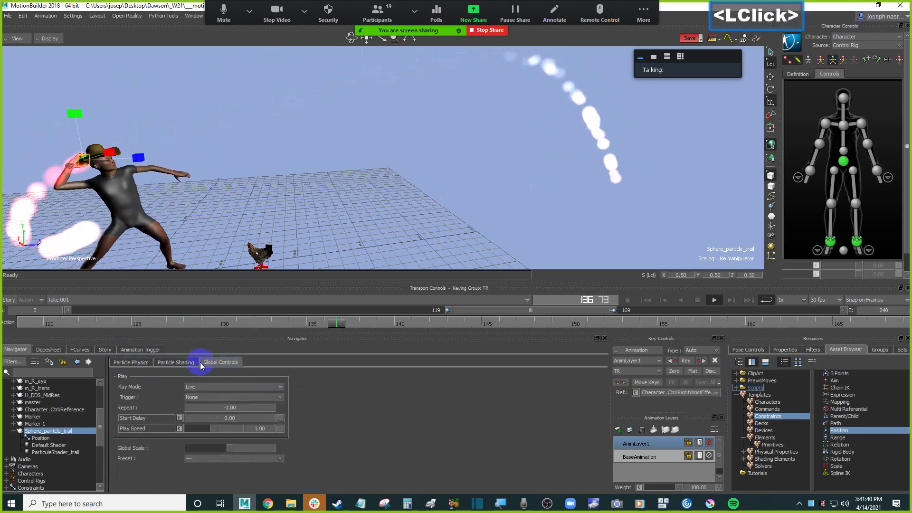
left_click(140, 364)
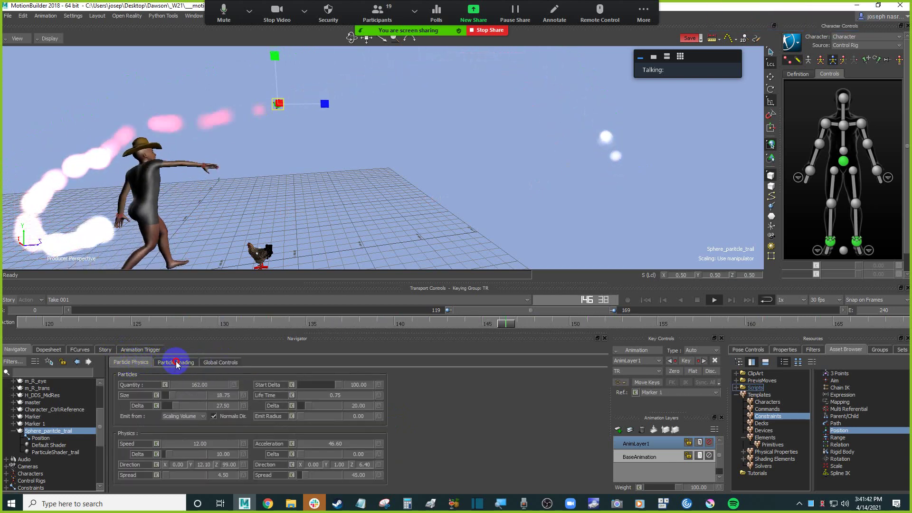
left_click(177, 363)
left_click(138, 363)
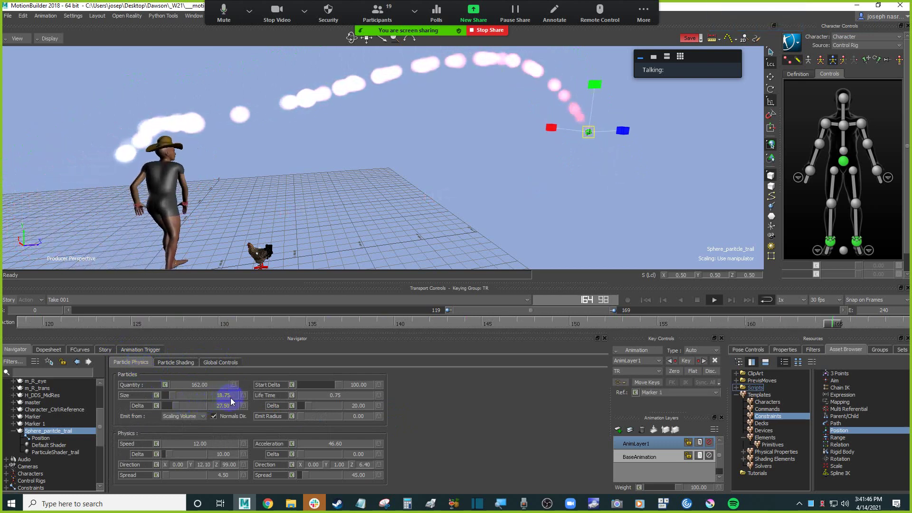
- Set the trail particles' Size to 12.75 and inspect the thinner trail during playback
left_click_drag(227, 400, 221, 398)
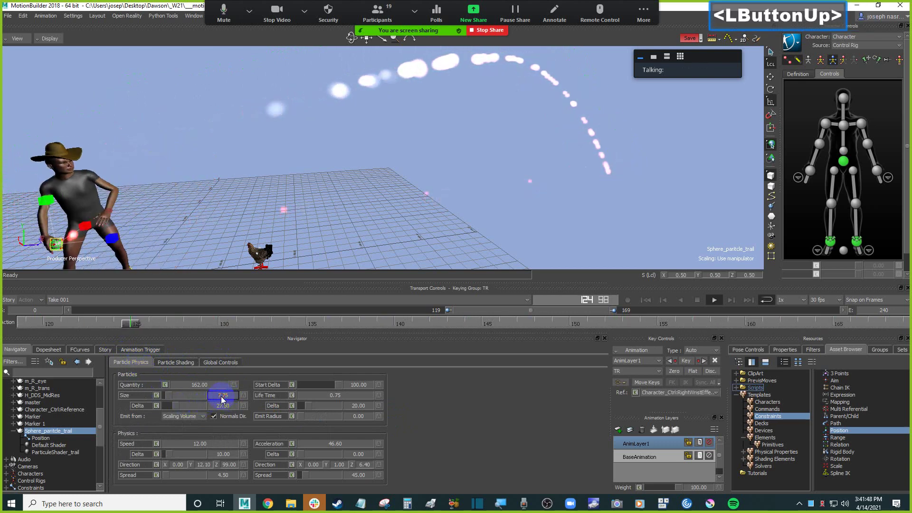
left_click_drag(220, 396, 226, 398)
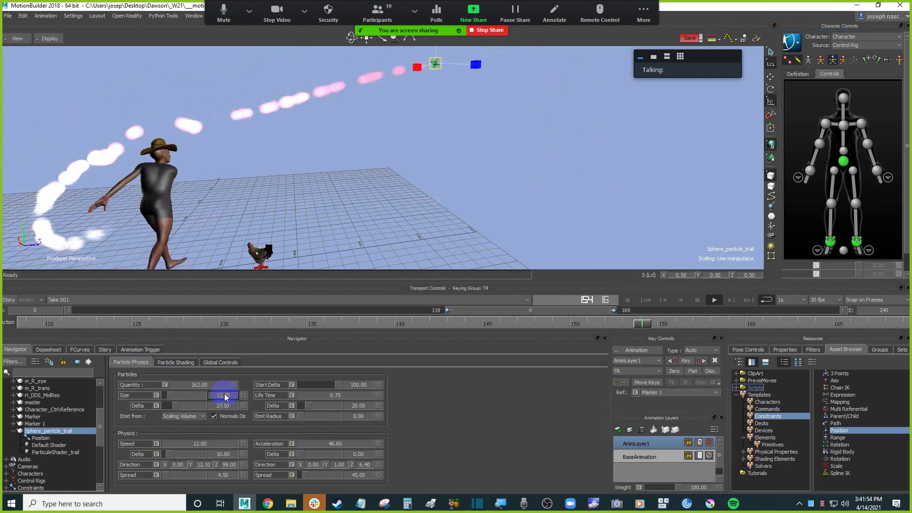
scroll(453, 180, "down", 1)
left_click(449, 199, "ctrl")
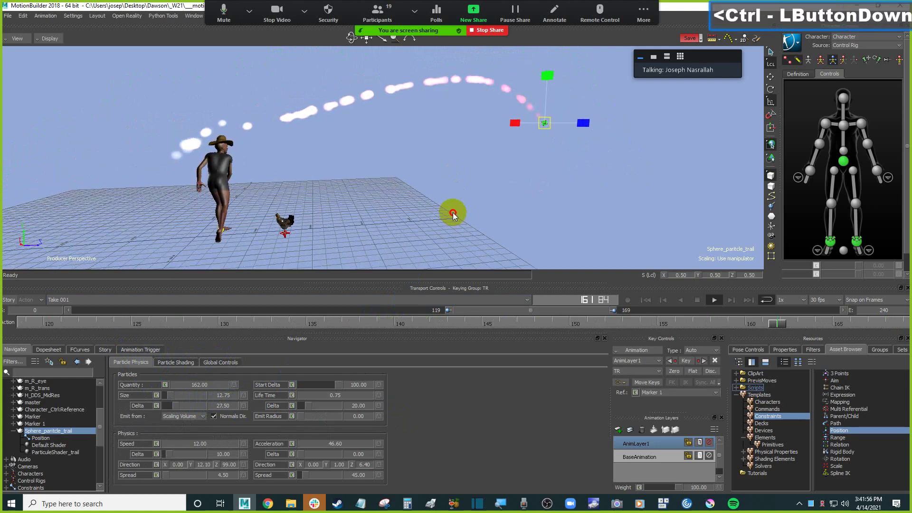
left_click(435, 209, "shift")
left_click(450, 208, "shift")
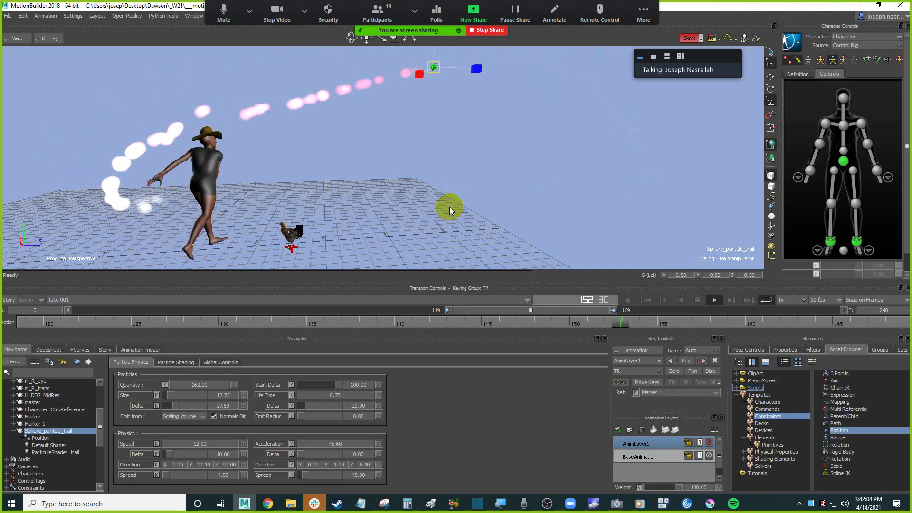
- Key the trail particles' Size at 12.75 on frame 143 and at 0 on frame 142, and play back the throw
left_click(141, 397)
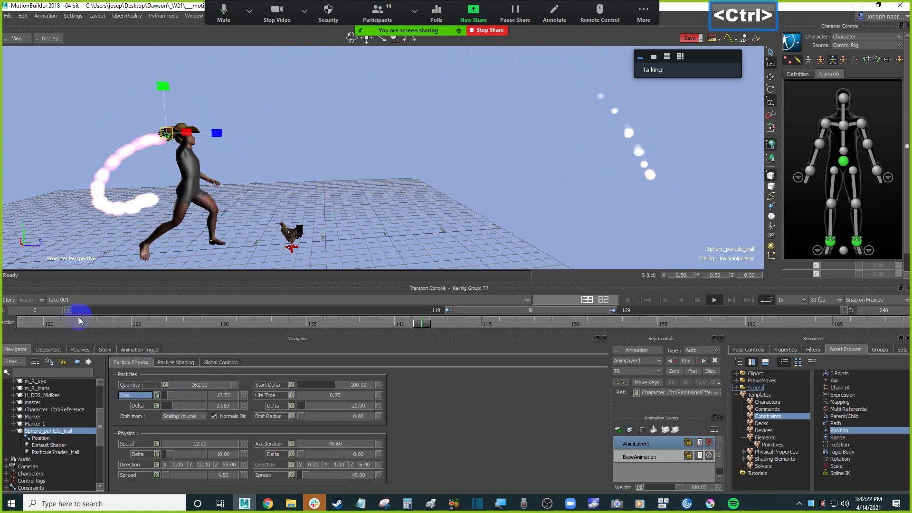
key("ctrl+space")
left_click_drag(519, 324, 447, 312)
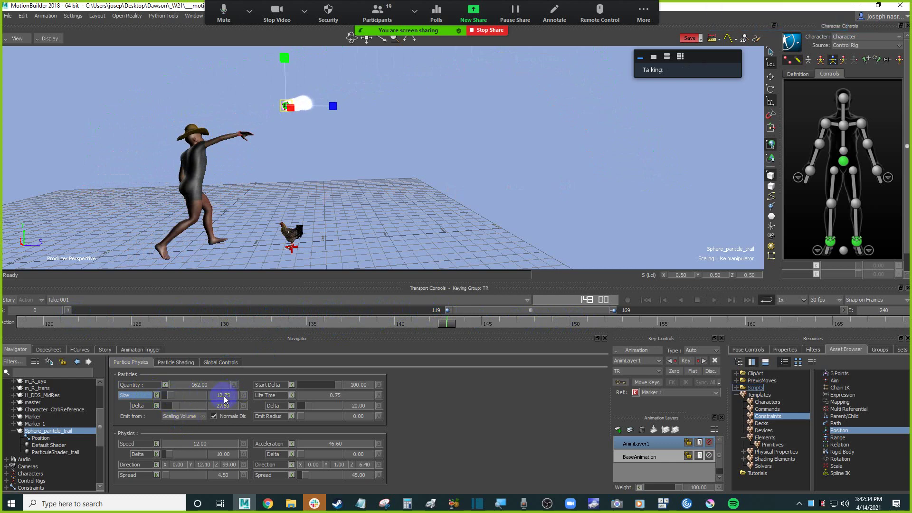
left_click(156, 396)
left_click_drag(446, 325, 429, 326)
left_click_drag(170, 396, 153, 401)
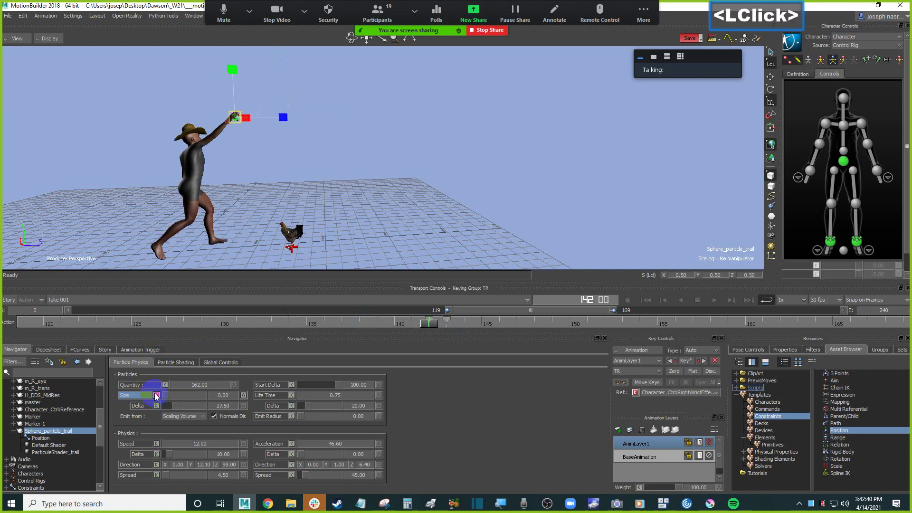
left_click(156, 396)
left_click(432, 328)
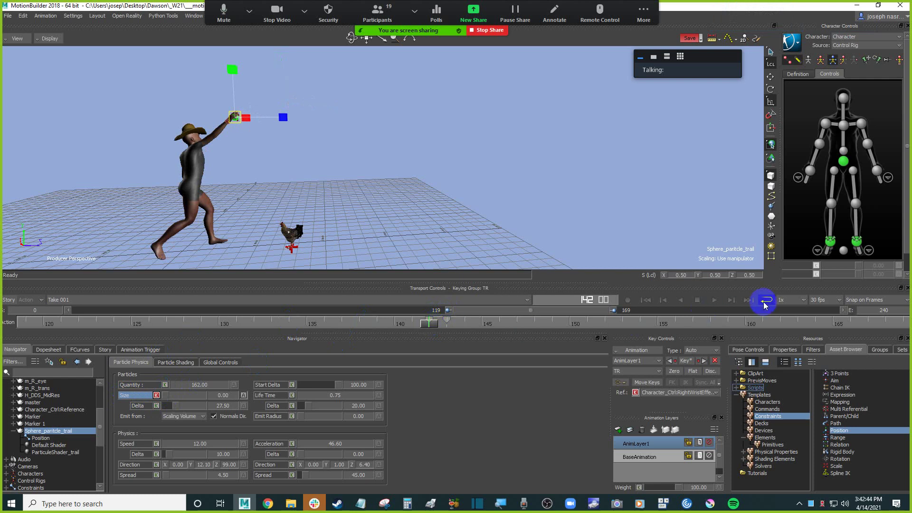
left_click(647, 300)
key("ctrl+space")
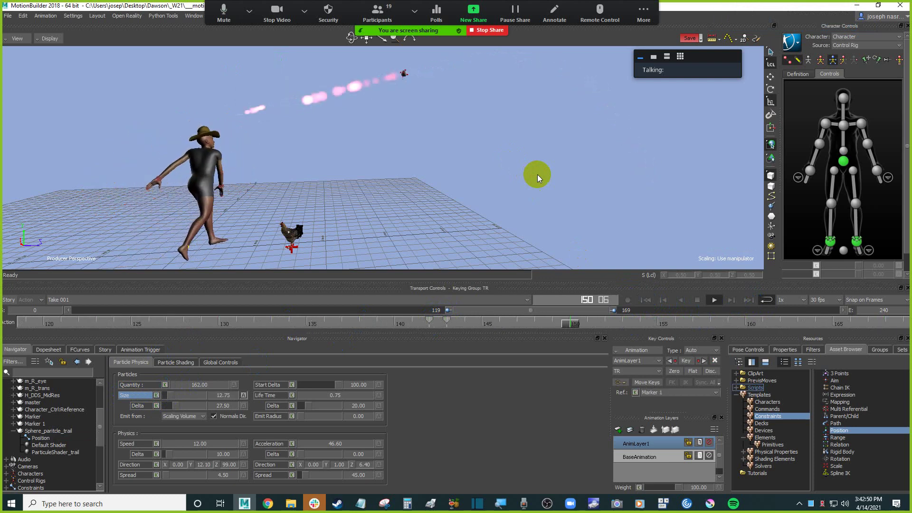
key("ctrl+space")
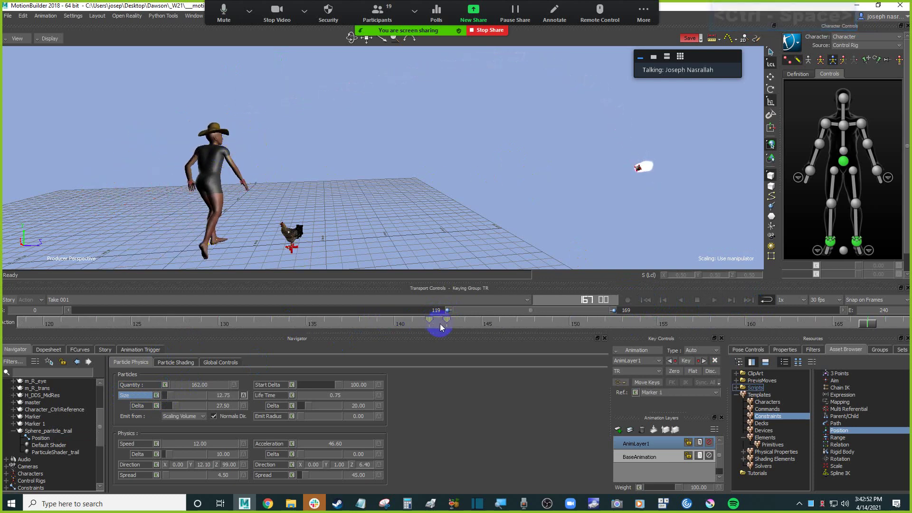
- Try the particle Size keys at frames 139 and 142 and play back the throw
left_click(430, 324)
left_click(402, 322)
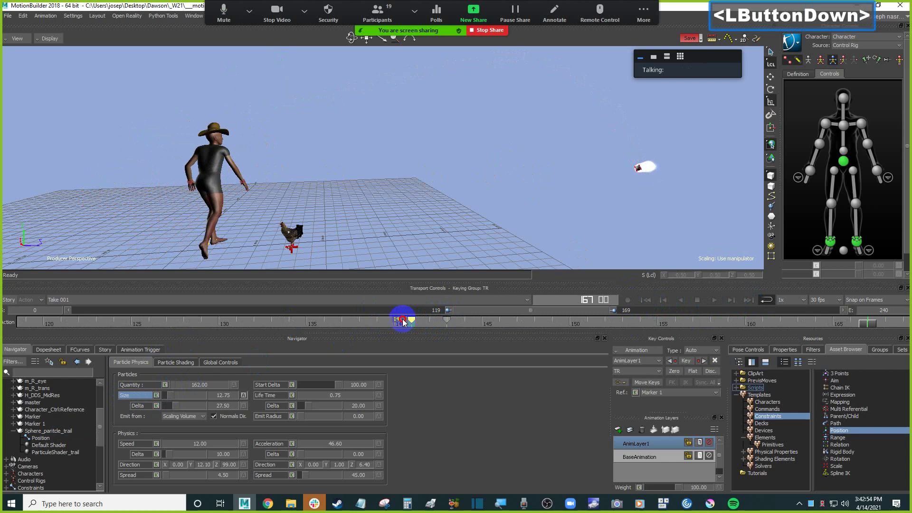
mouse_move(398, 322)
left_mouse_down()
mouse_move(454, 321)
mouse_move(399, 325)
left_mouse_up()
key("ctrl+space")
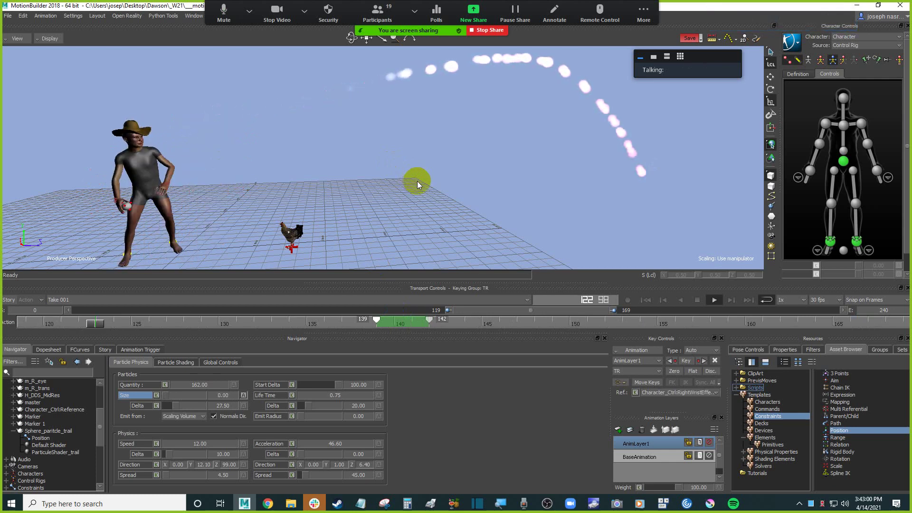
key("ctrl+space")
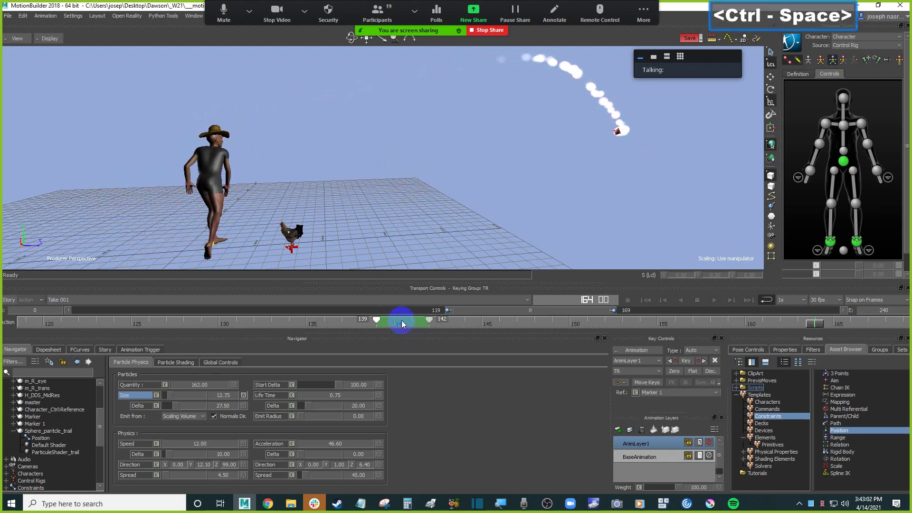
- Try shifting both particle Size keys to frames 142 and 145 and play back the throw
left_click(446, 310)
key("ctrl+space")
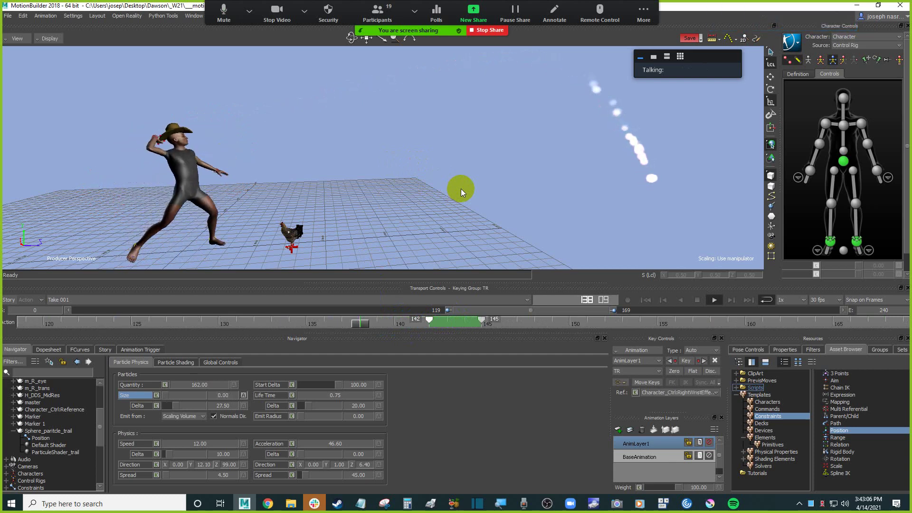
key("ctrl+space")
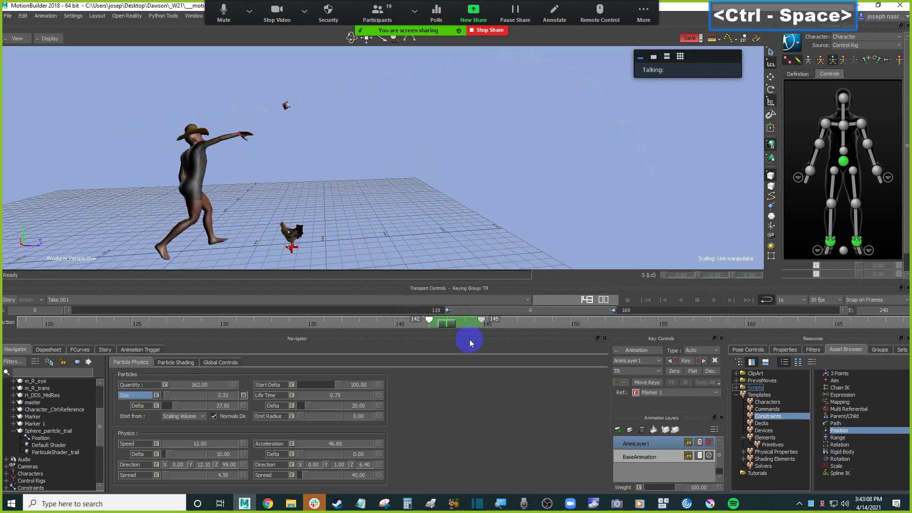
- Try shifting both particle Size keys to frames 140 and 143 and play back the throw
left_click(447, 324)
mouse_move(448, 325)
left_mouse_down()
mouse_move(436, 325)
mouse_move(461, 325)
mouse_move(433, 324)
left_mouse_up()
left_click(420, 325)
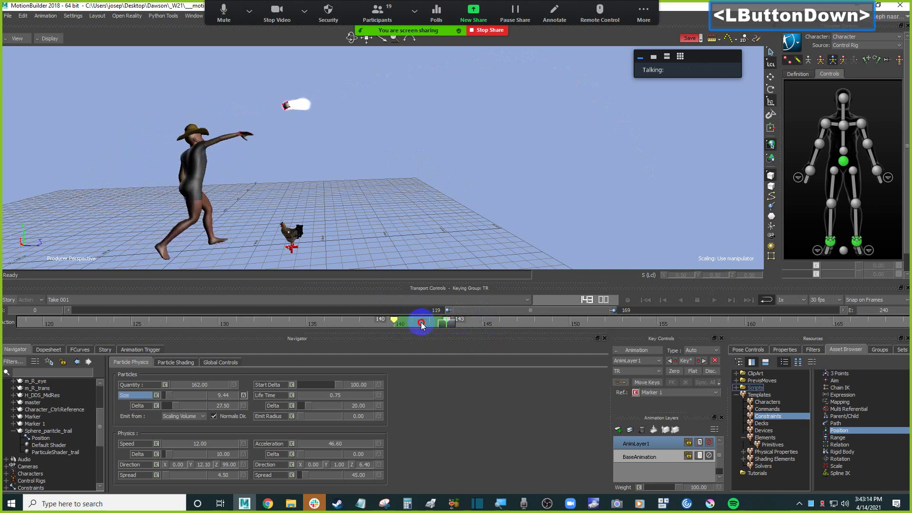
key("ctrl+space")
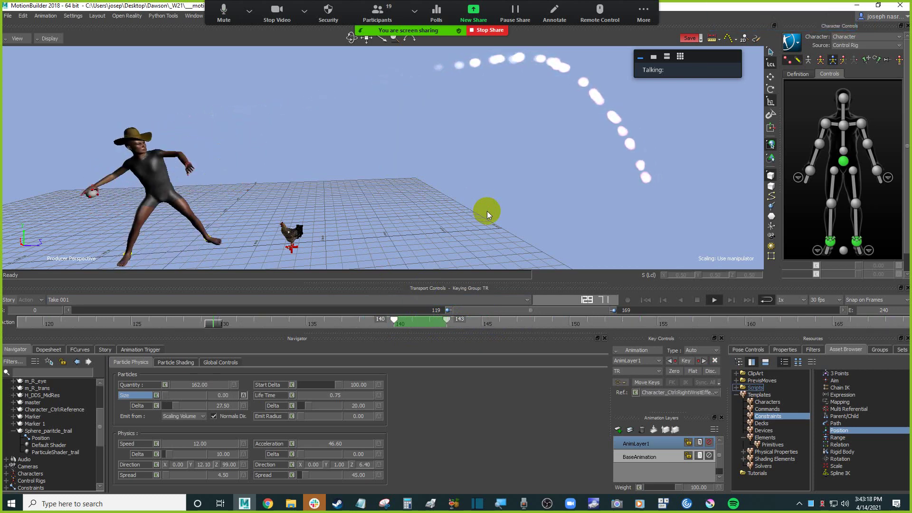
key("ctrl+space")
- Move the zero-value particle Size key from frame 140 to frame 142
left_click(506, 324)
left_click_drag(392, 323, 433, 327)
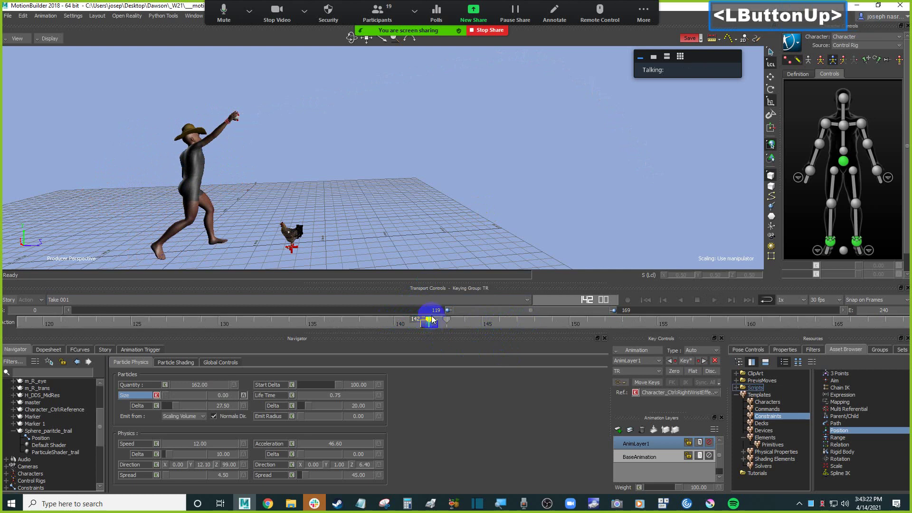
left_click(431, 328)
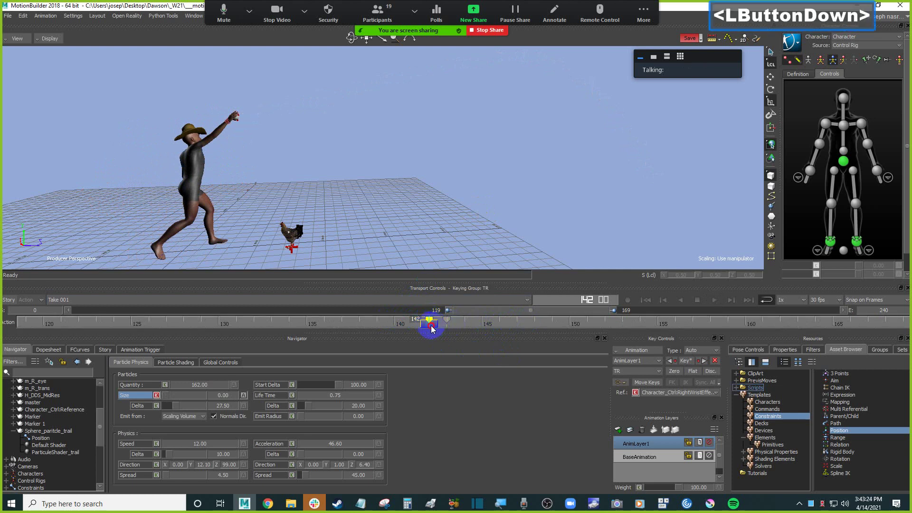
left_click_drag(421, 329, 413, 328)
- Play back the throw and examine how the trail starts, follows the ball and ends
key("ctrl+space")
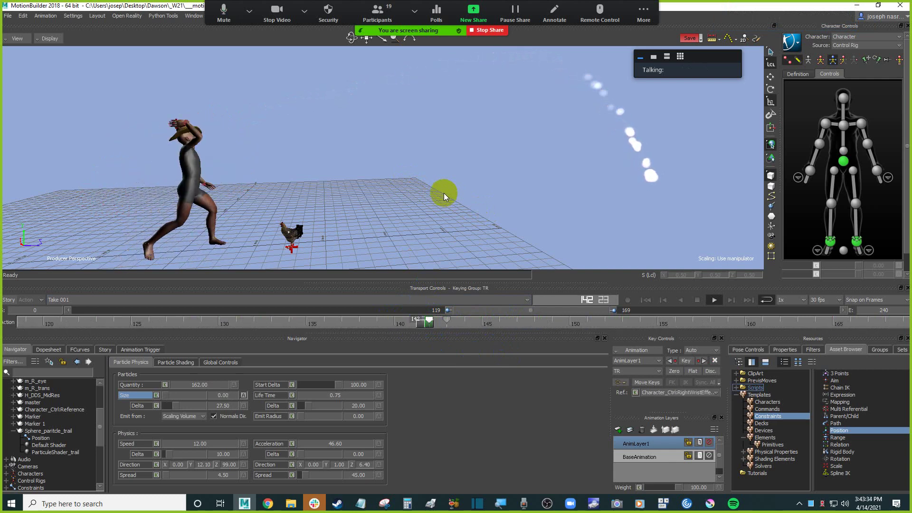
left_click(481, 197, "ctrl")
left_click_drag(481, 197, 429, 196, "shift")
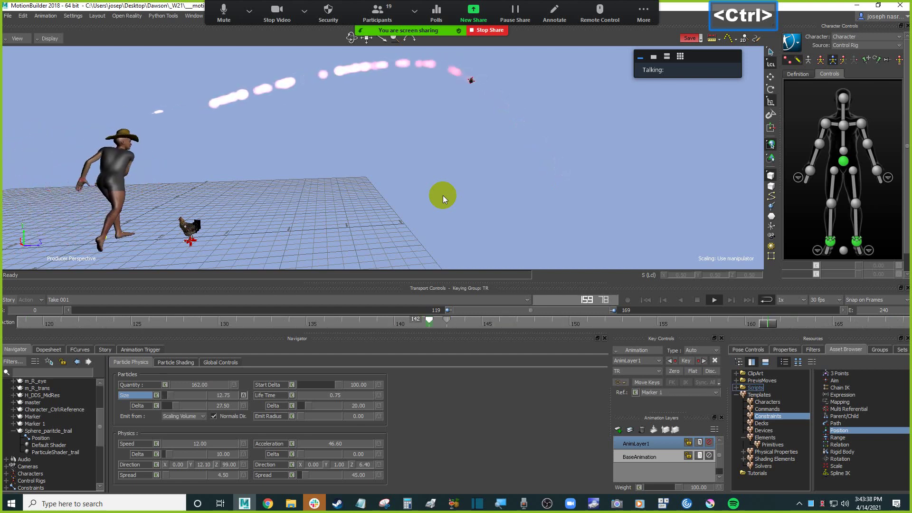
key("ctrl+space")
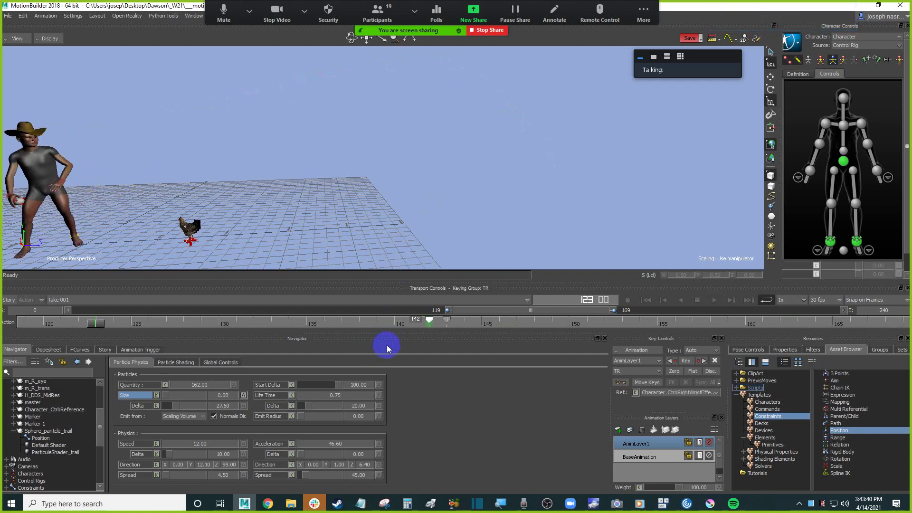
key("ctrl+space")
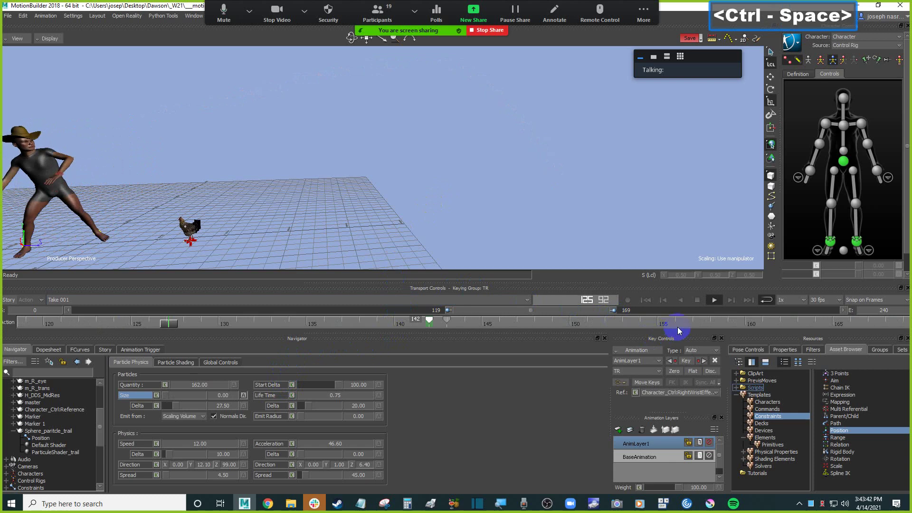
key("ctrl+space")
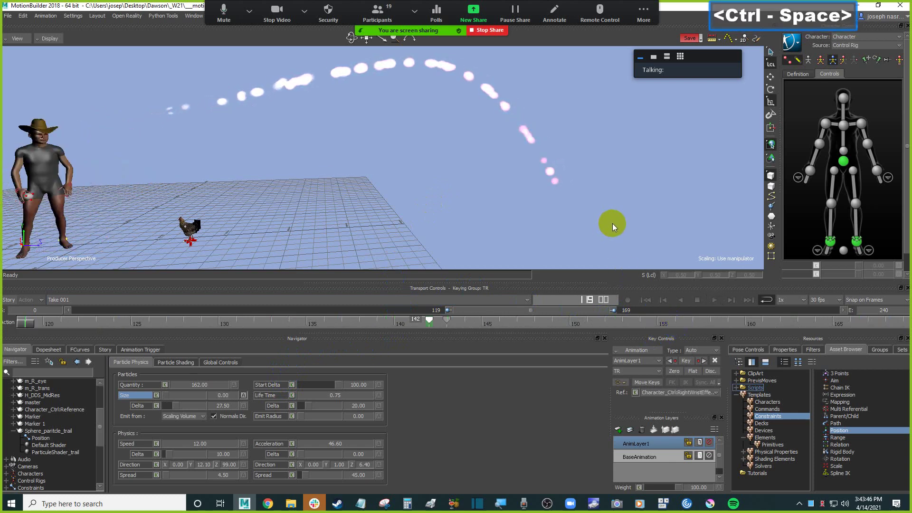
- Extend the timeline's playback range to end at frame 240 and play back the throw
left_click_drag(613, 309, 688, 309)
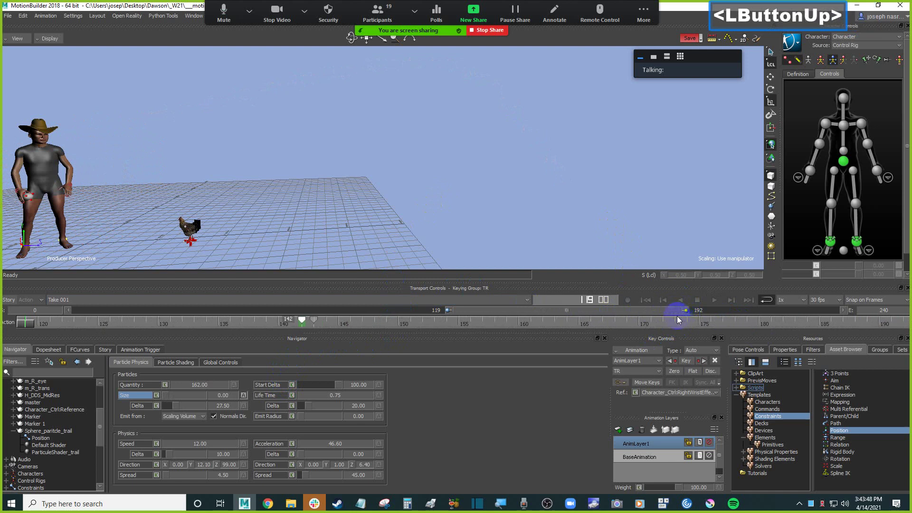
key("ctrl+space")
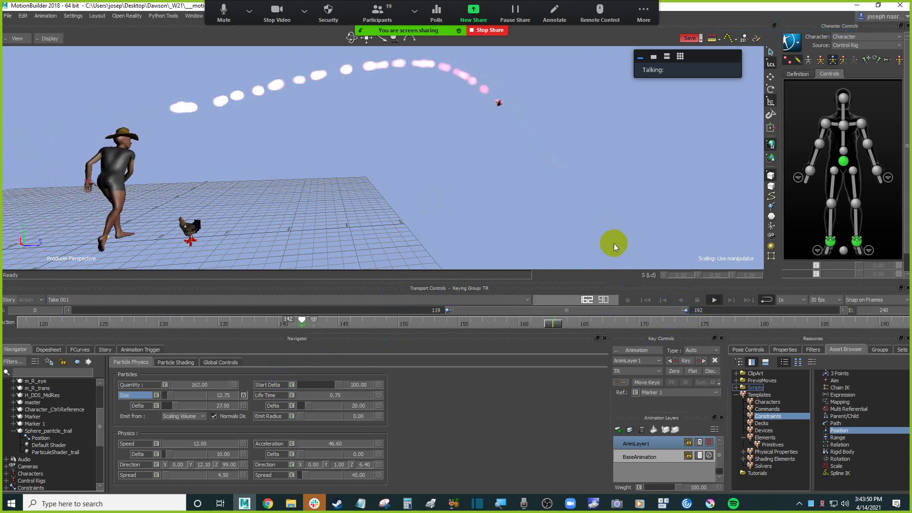
key("ctrl+space")
left_click_drag(684, 310, 839, 313)
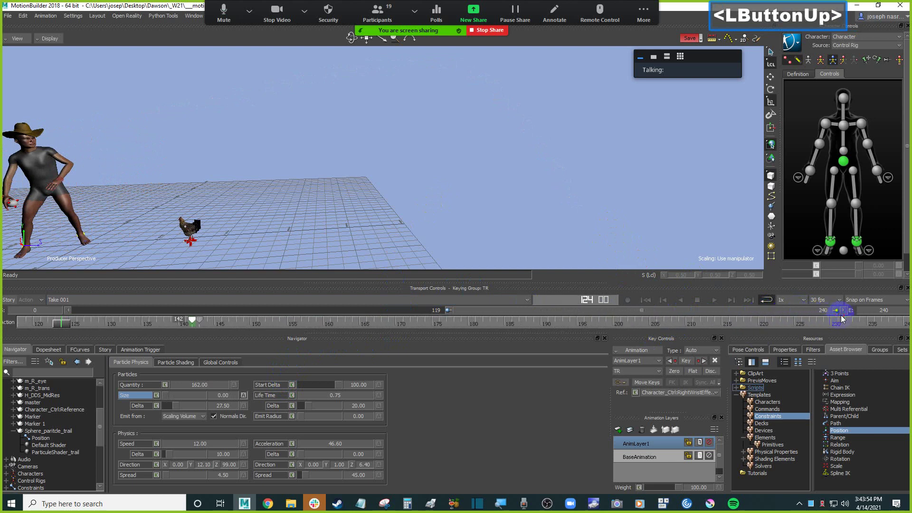
key("ctrl+space")
key("ctrl+Left")
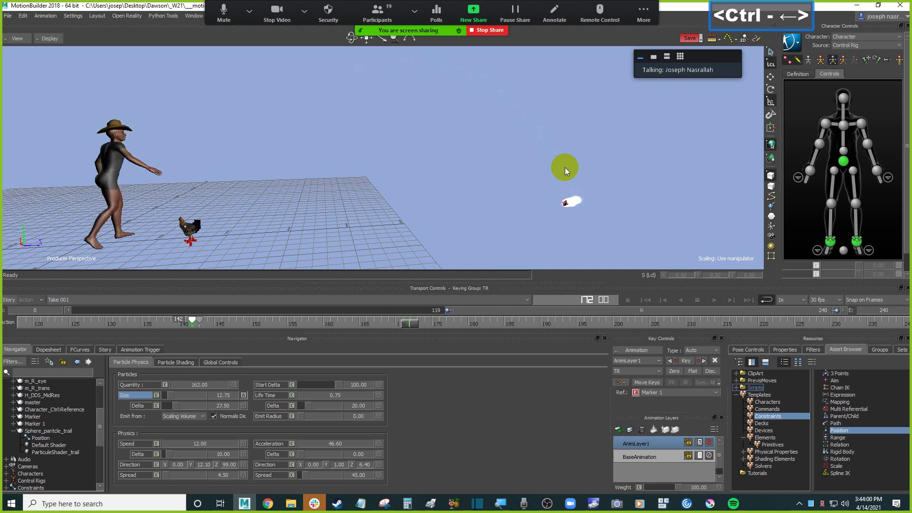
- Key the particle Size at 12.75 on frame 173 and at 0 on frame 174
key("ctrl+Right")
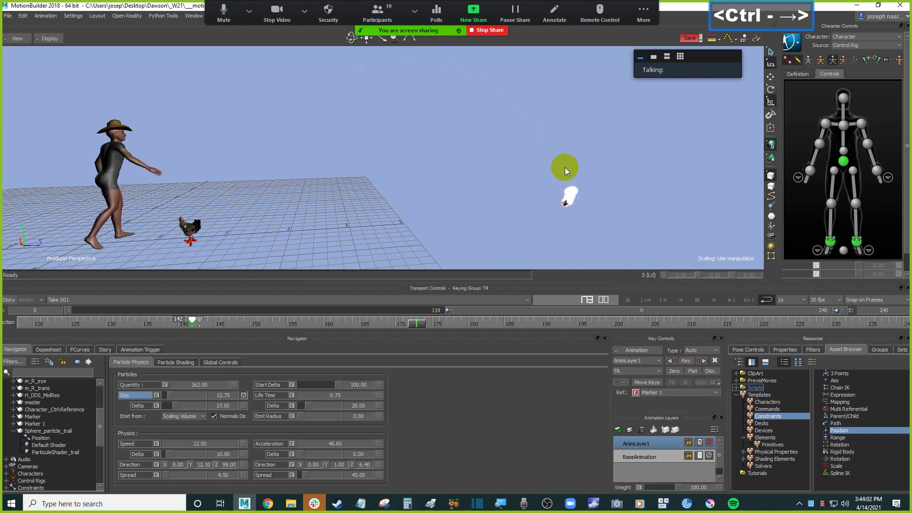
left_click_drag(566, 168, 585, 193, "ctrl")
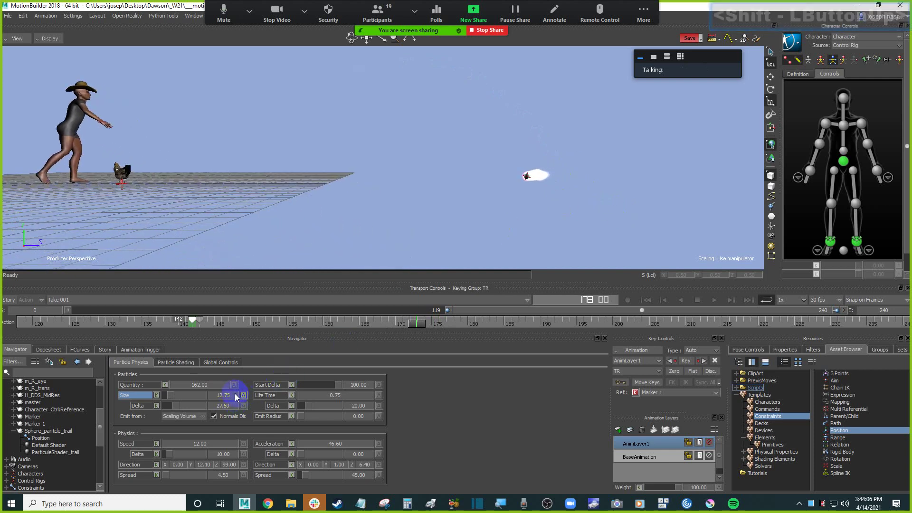
left_click(158, 398)
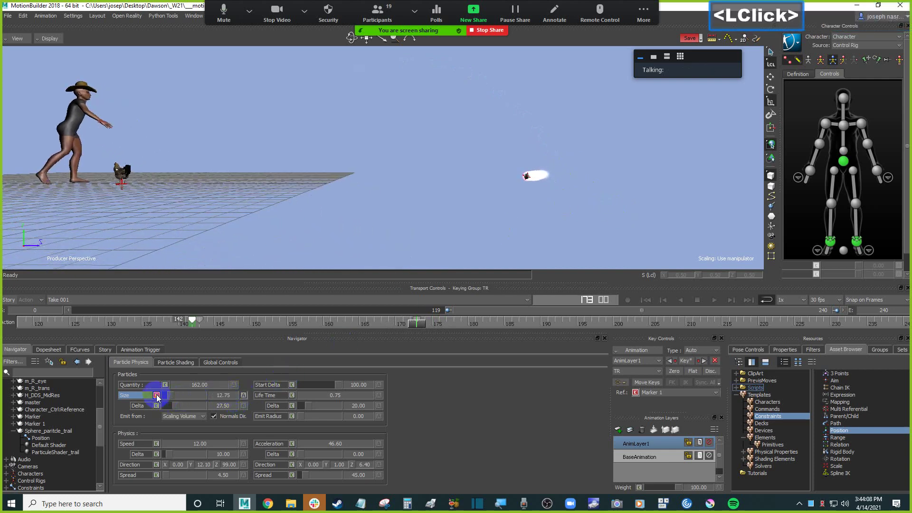
key("ctrl+Right")
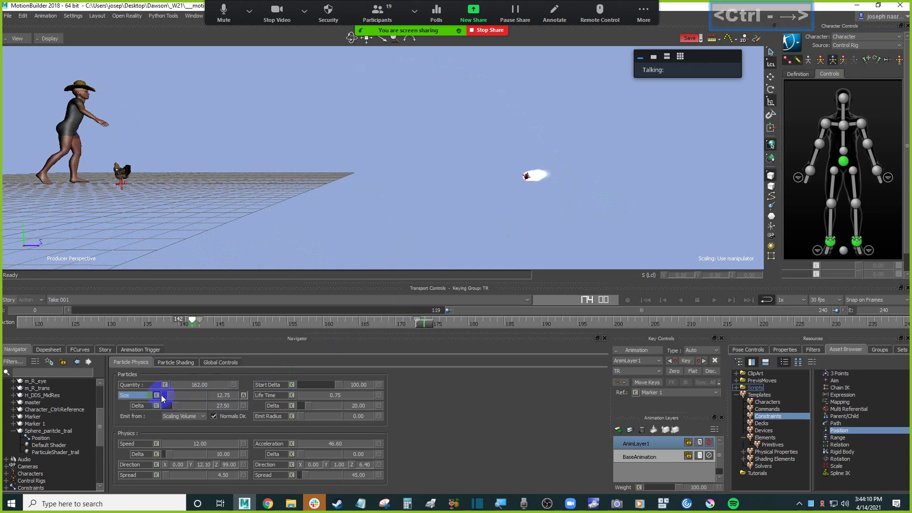
left_click_drag(157, 395, 171, 396)
left_click(434, 184)
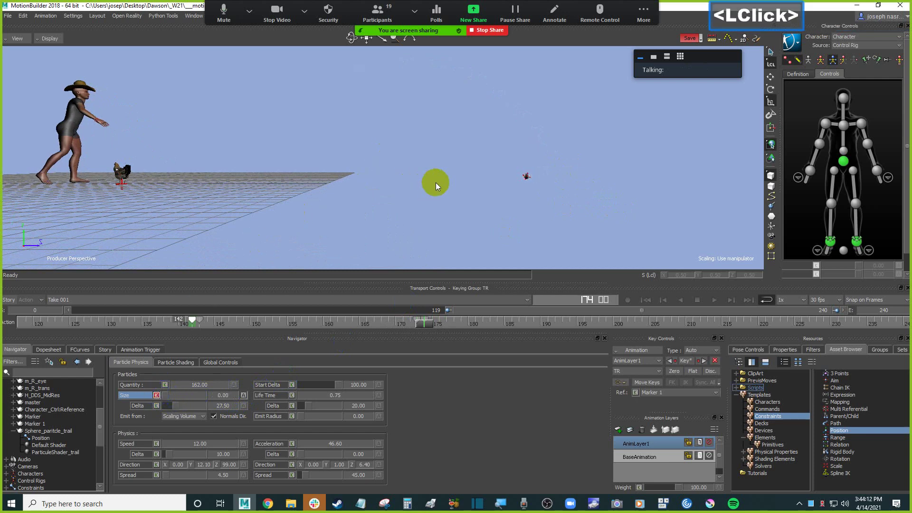
- Play back the throw and scrub back to frame 176 to examine how the trail ends
key("ctrl+space")
double_click(420, 184, "ctrl")
double_click(421, 204, "ctrl")
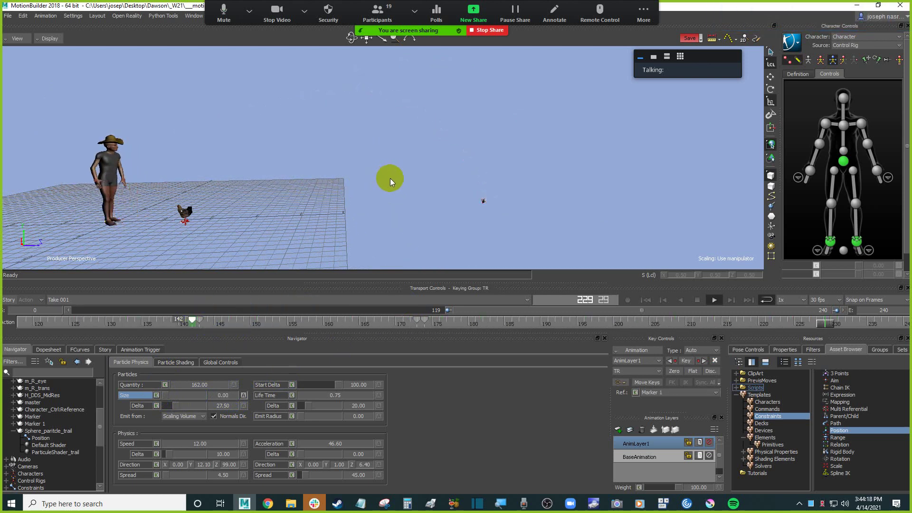
key("ctrl")
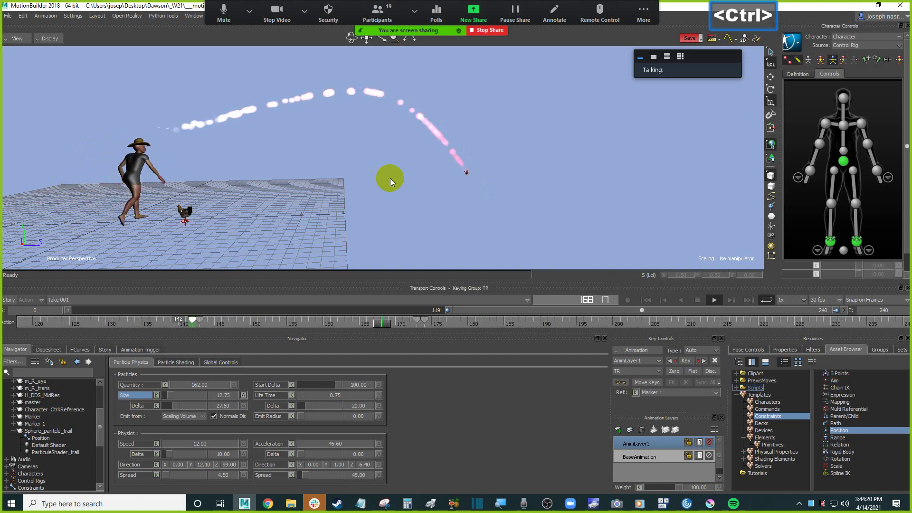
key("ctrl+space")
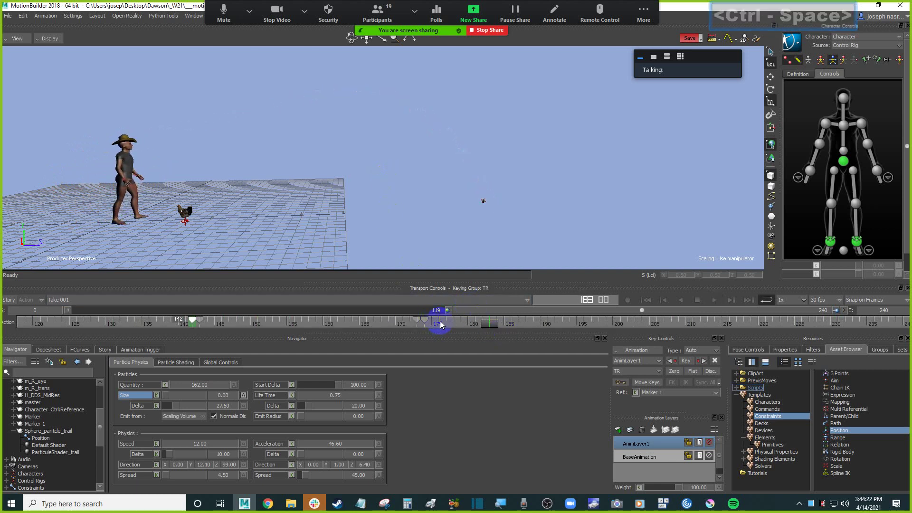
left_click_drag(496, 322, 426, 310)
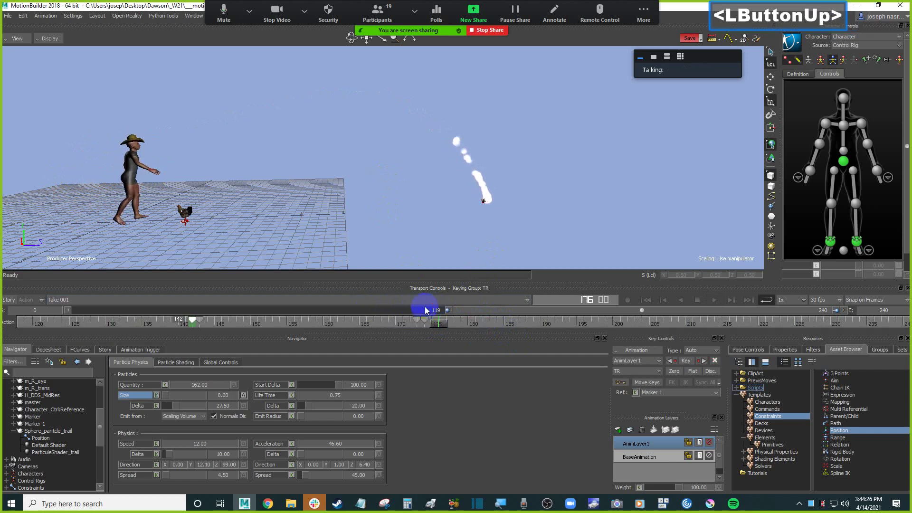
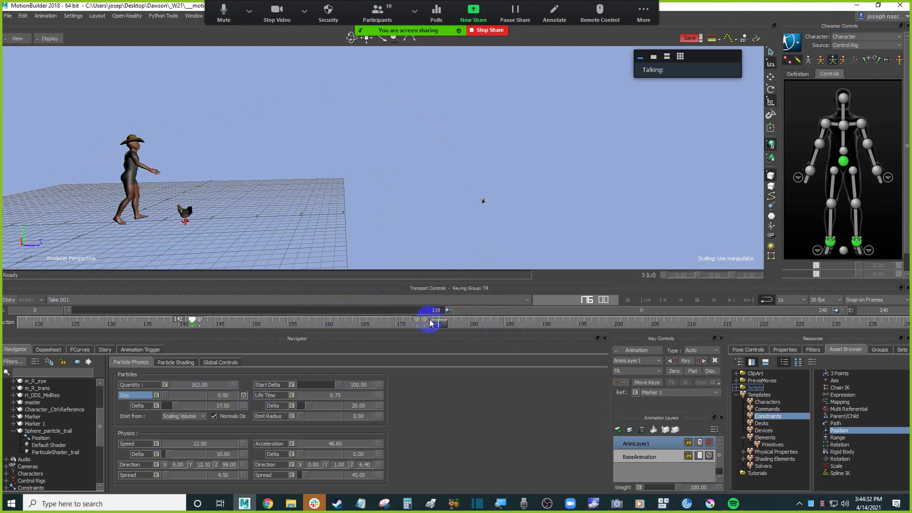
- Try shifting the trail-ending Size keys earlier, to the frame 171–173 range, and play back the throw
left_click_drag(413, 321, 433, 320)
left_click(414, 326)
left_click(347, 325)
key("ctrl+space")
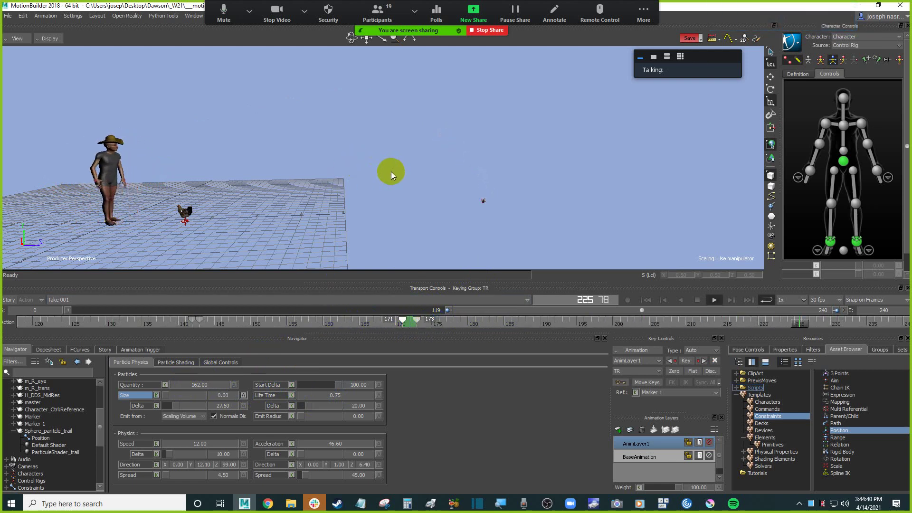
key("ctrl+space")
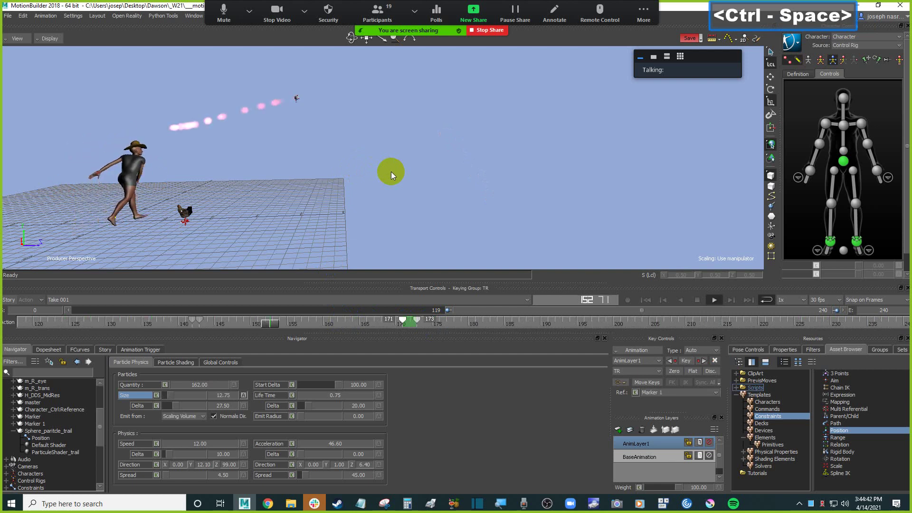
key("ctrl+space")
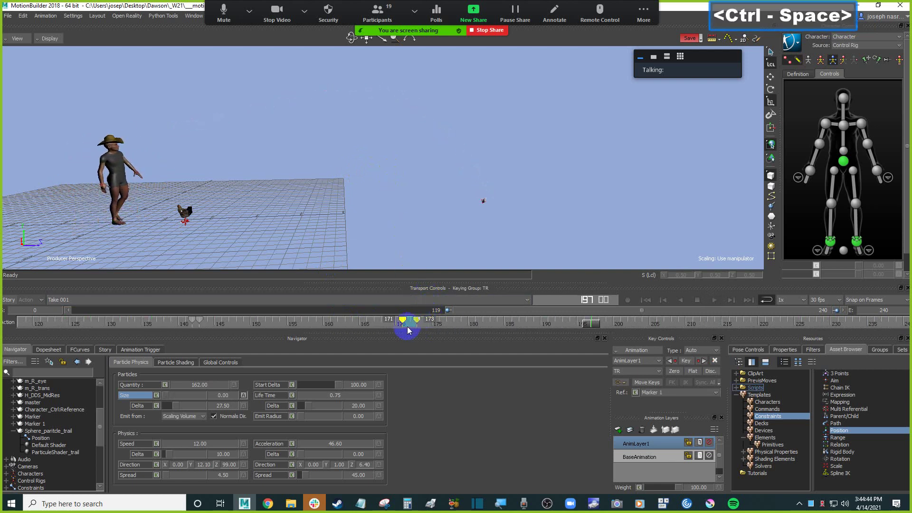
- Move the trail-ending Size keys to the frame 173–175 range and review the throw by playback and scrubbing
left_click(411, 326)
left_click_drag(412, 326, 429, 325)
key("ctrl+space")
key("ctrl+Home")
key("ctrl+space")
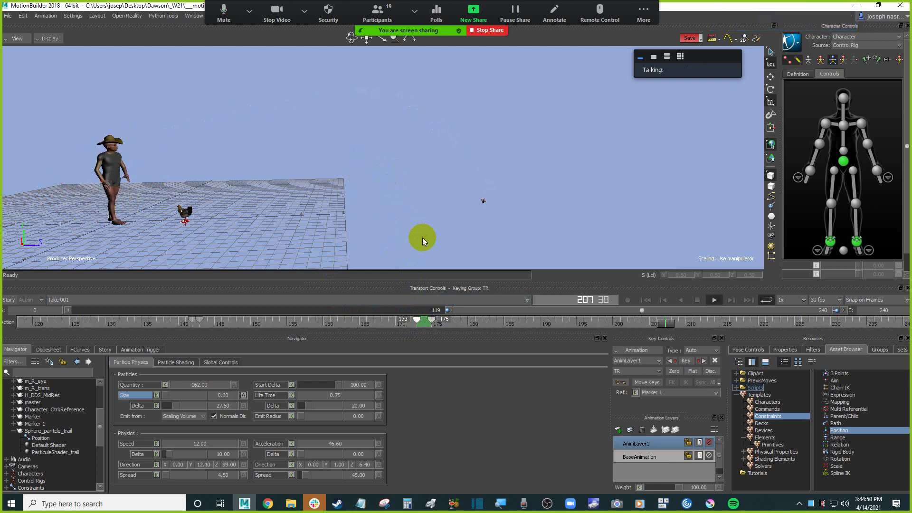
key("ctrl+Home")
left_click_drag(480, 229, 399, 322, "ctrl+shift")
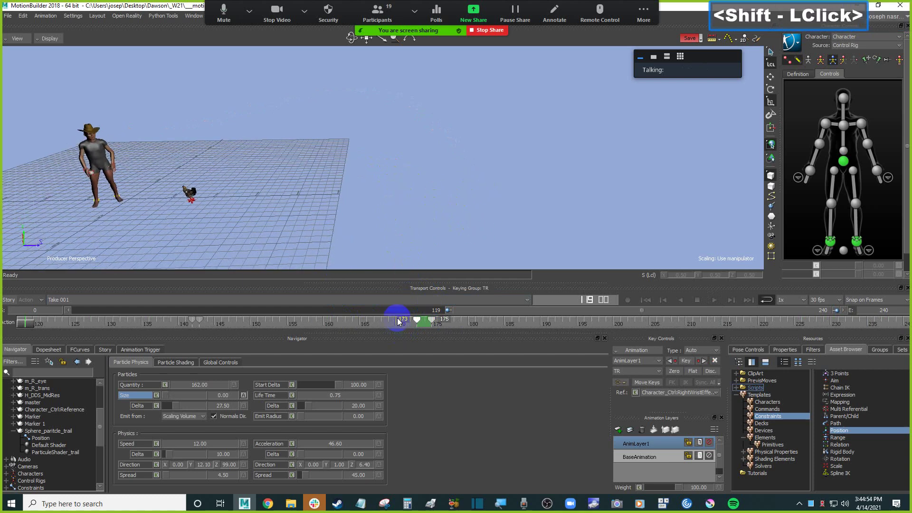
left_click_drag(27, 320, 457, 319)
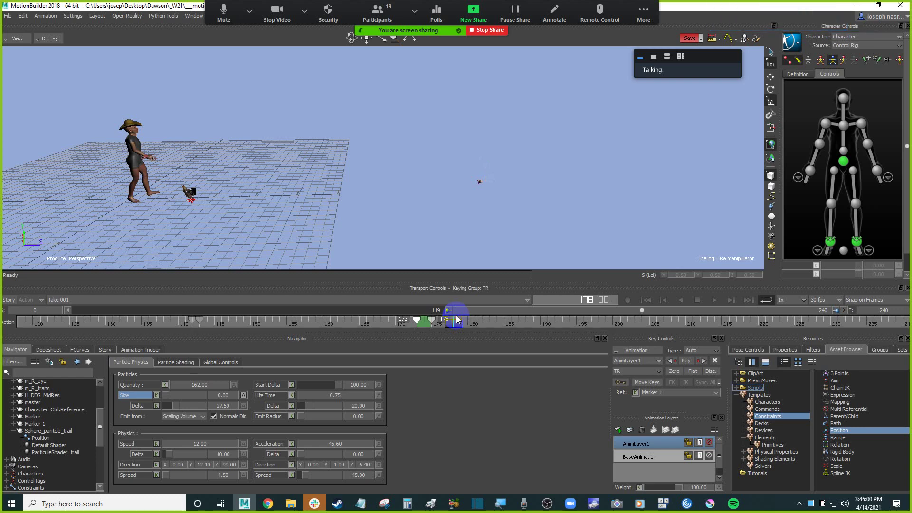
- Hide Zoom's floating meeting controls that cover the top of the workspace
key("ctrl+shift")
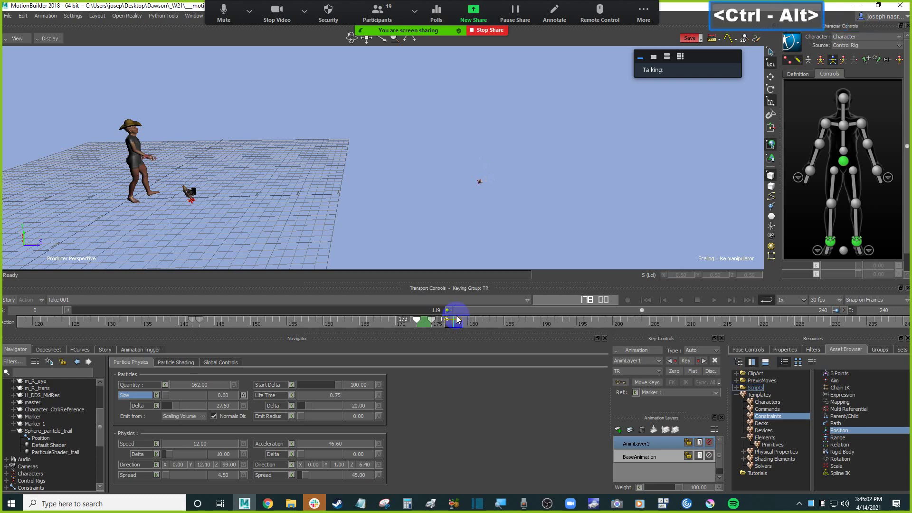
left_click(646, 12)
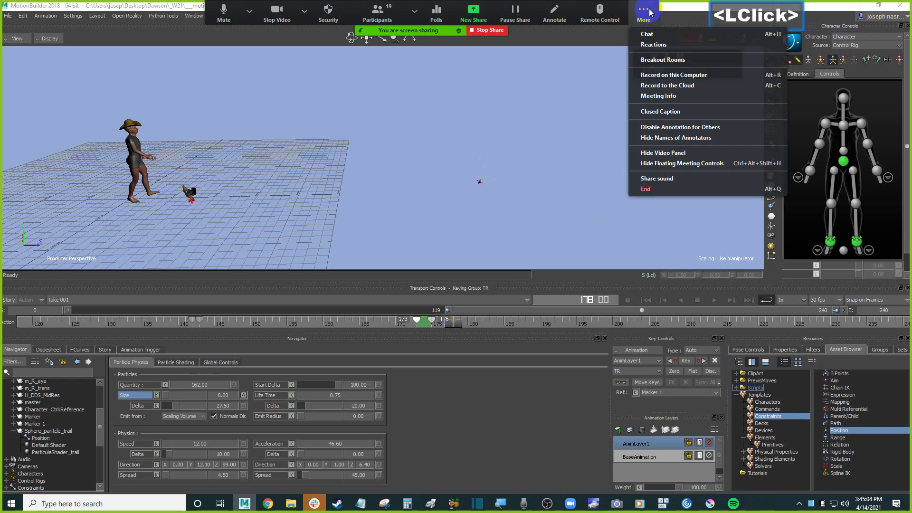
left_click(534, 167)
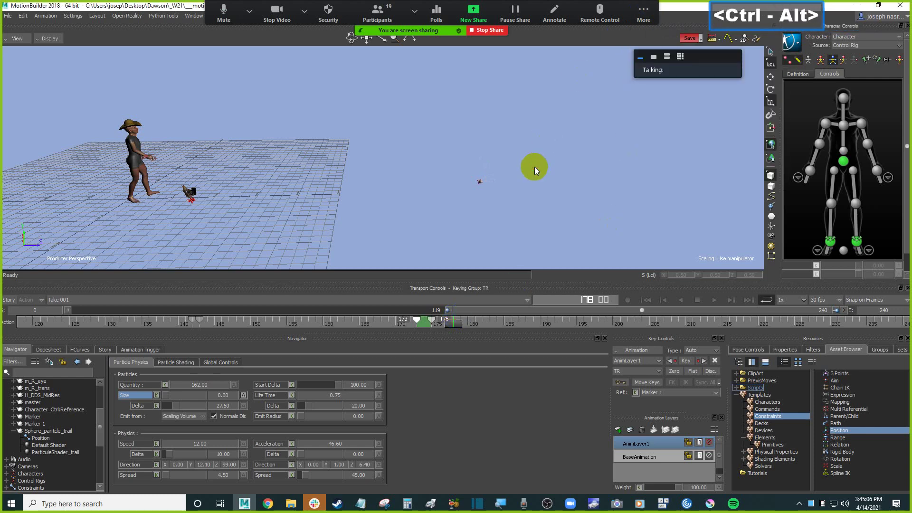
key("ctrl+alt+shift+h")
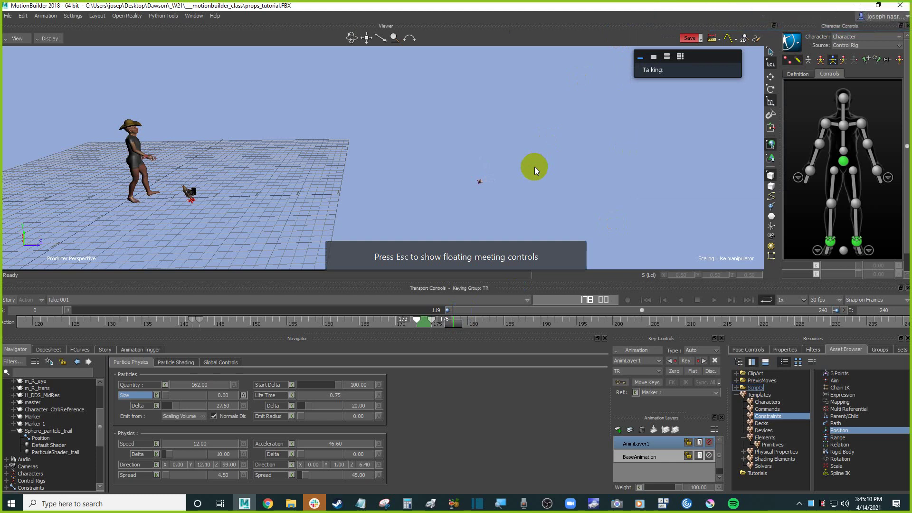
- Play back the throw from a new viewing angle and stop at frame 151 while the ball is in flight
left_click(506, 184)
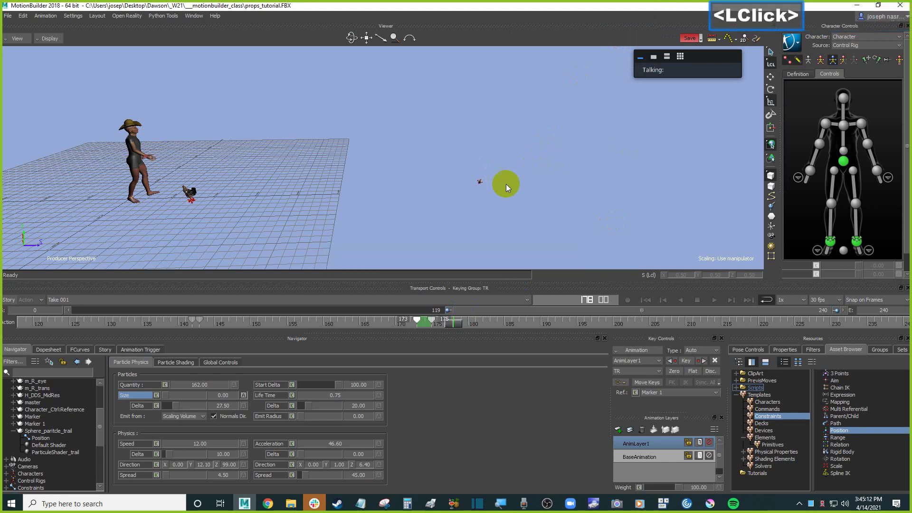
left_click_drag(506, 184, 592, 185, "ctrl+shift")
left_click_drag(592, 185, 429, 197, "shift")
key("ctrl+space")
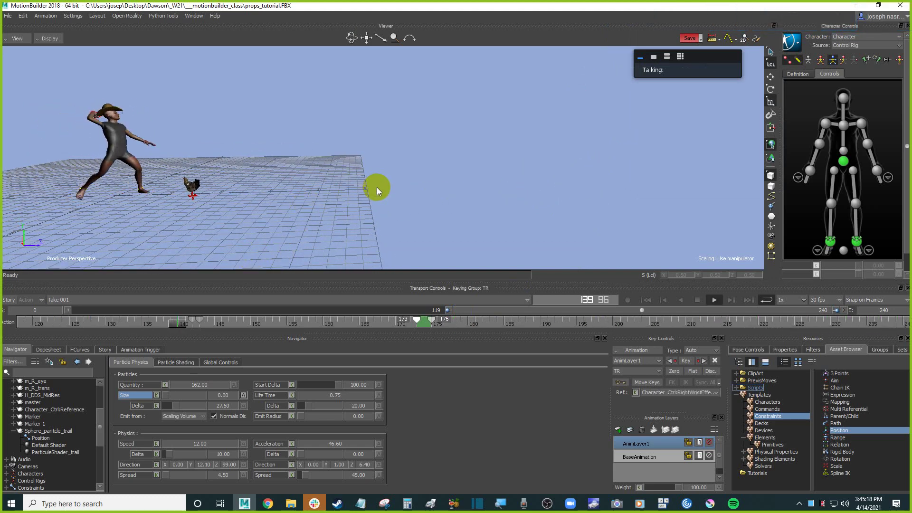
key("ctrl+space")
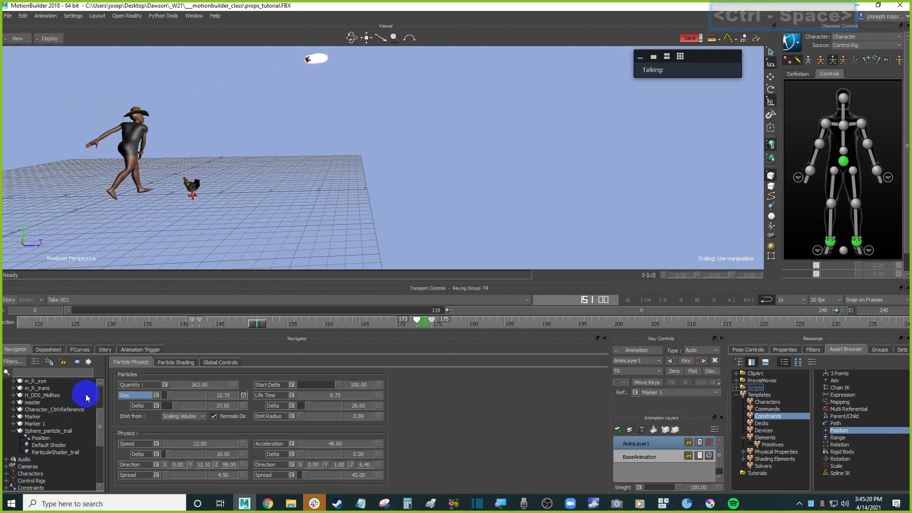
- Show the trail shader's Particle Shading settings and collapse the Scene branch of the object tree
left_click(99, 393)
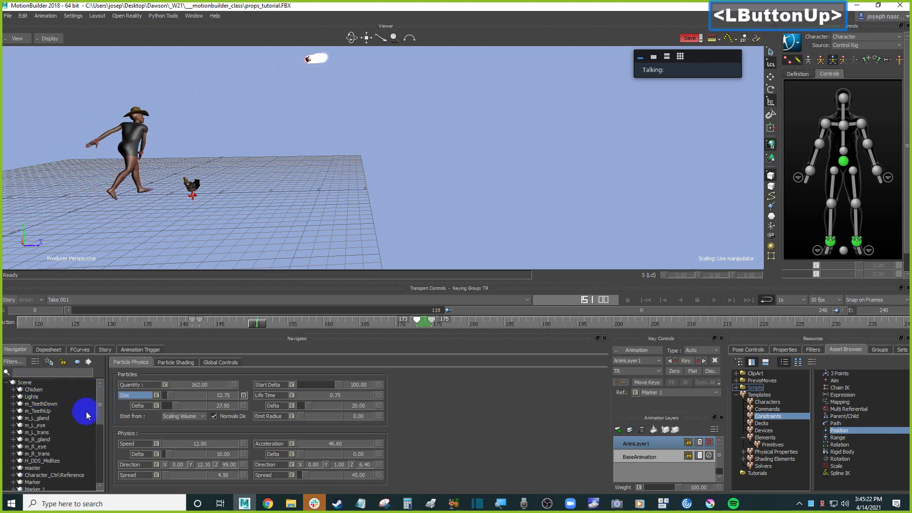
left_click_drag(101, 402, 104, 432)
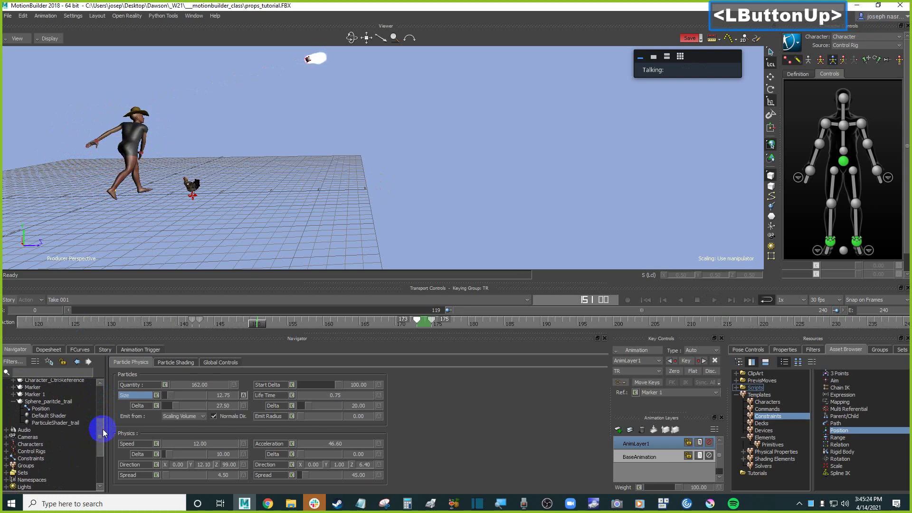
left_click(182, 365)
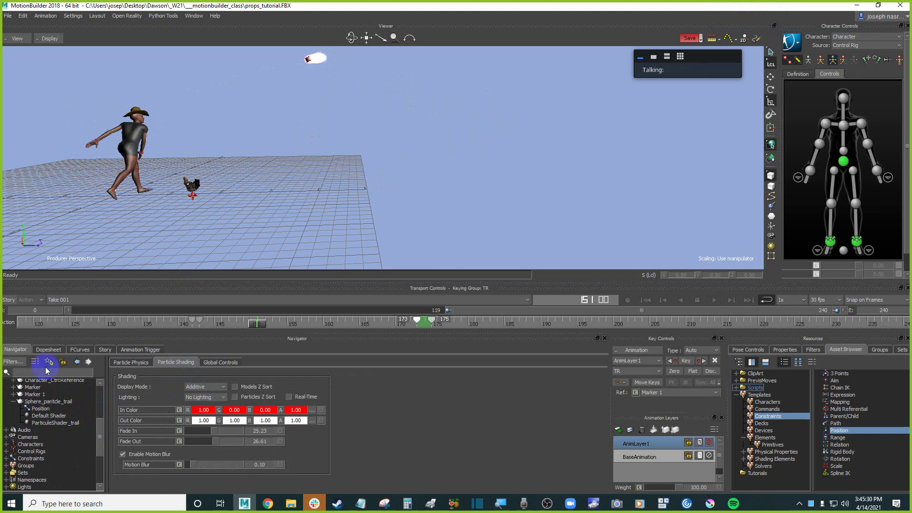
left_click_drag(101, 429, 106, 396)
left_click(9, 384)
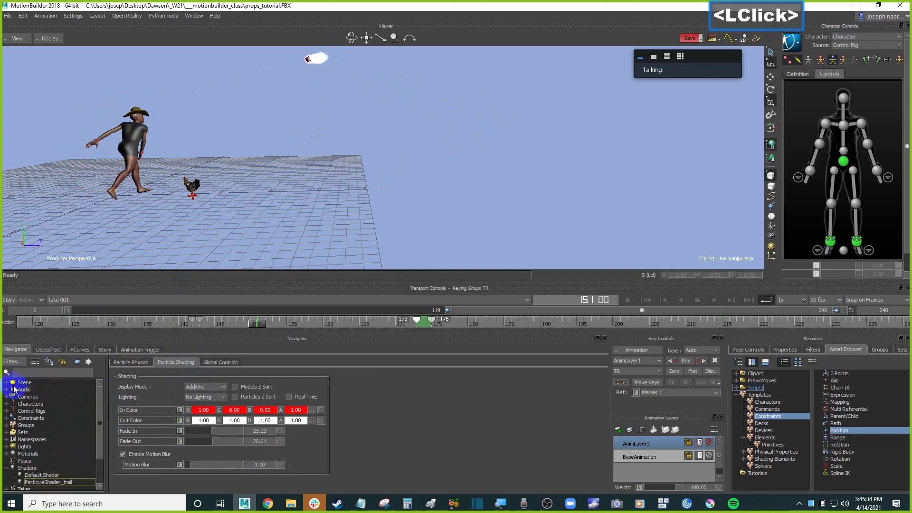
- Set the background color of the Producer Perspective camera to black
left_click(9, 397)
left_click(65, 405)
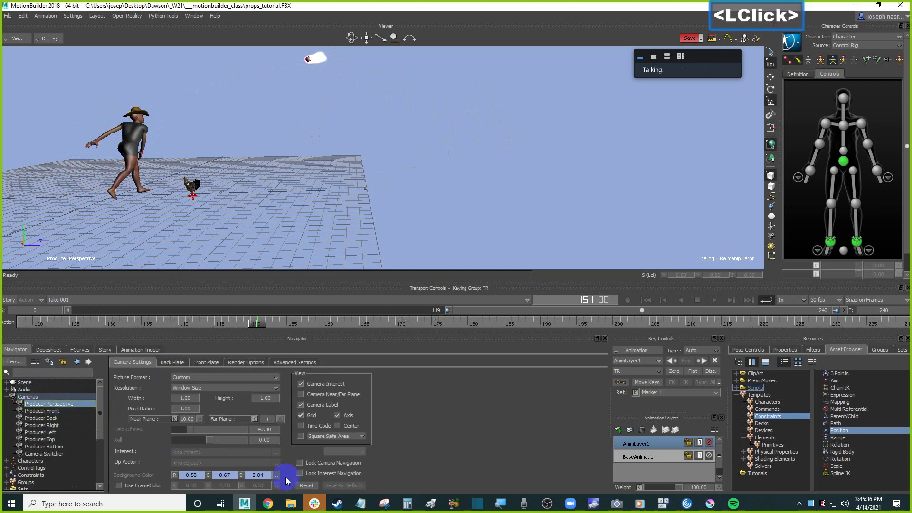
left_click(276, 476)
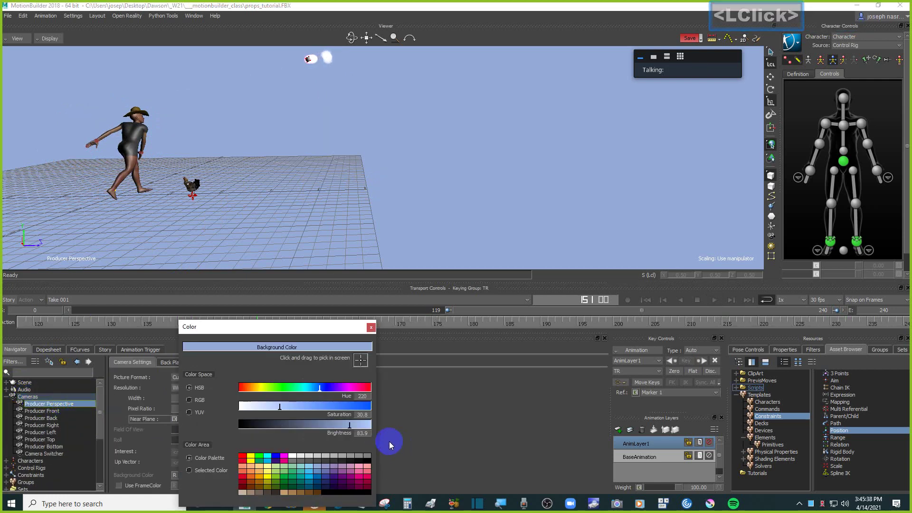
left_click(359, 463)
left_click(444, 138)
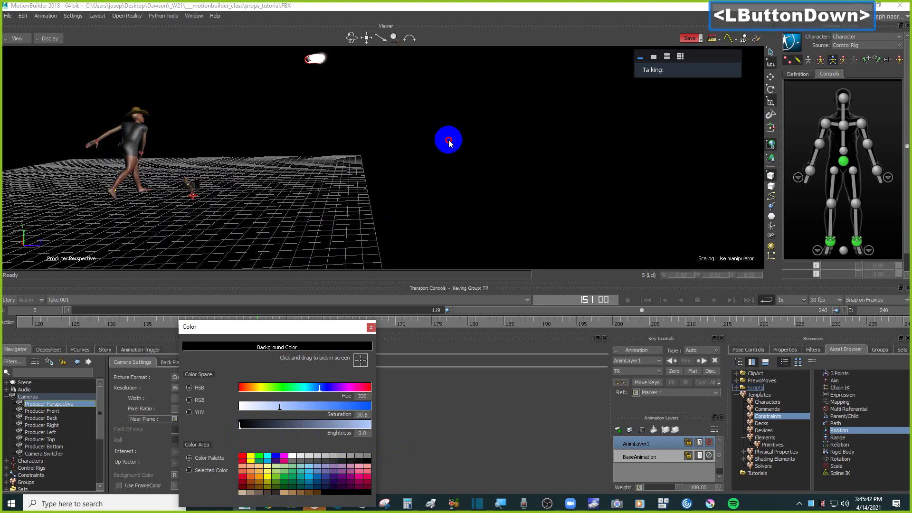
- Play back the trail against the black background, and restore the original light blue background color
key("ctrl+space")
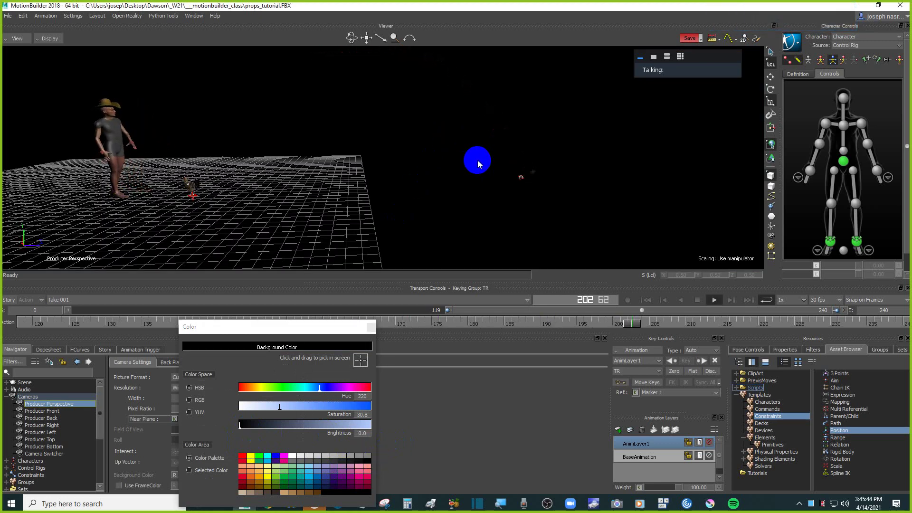
key("ctrl+space")
key("ctrl+space")
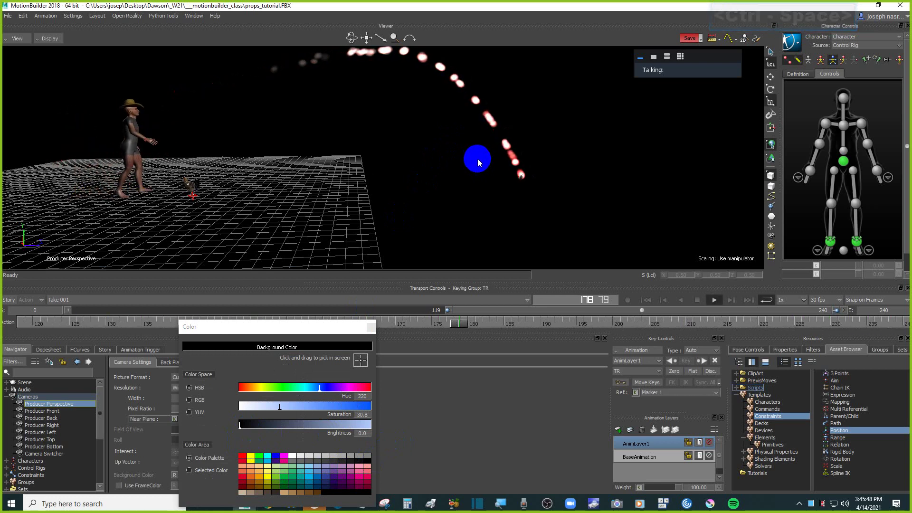
key("ctrl+space")
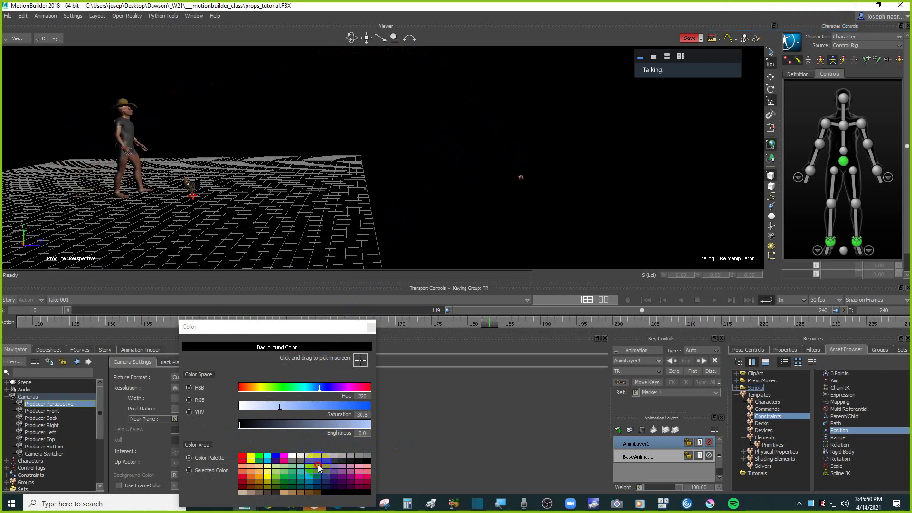
left_click(350, 424)
left_click(371, 327)
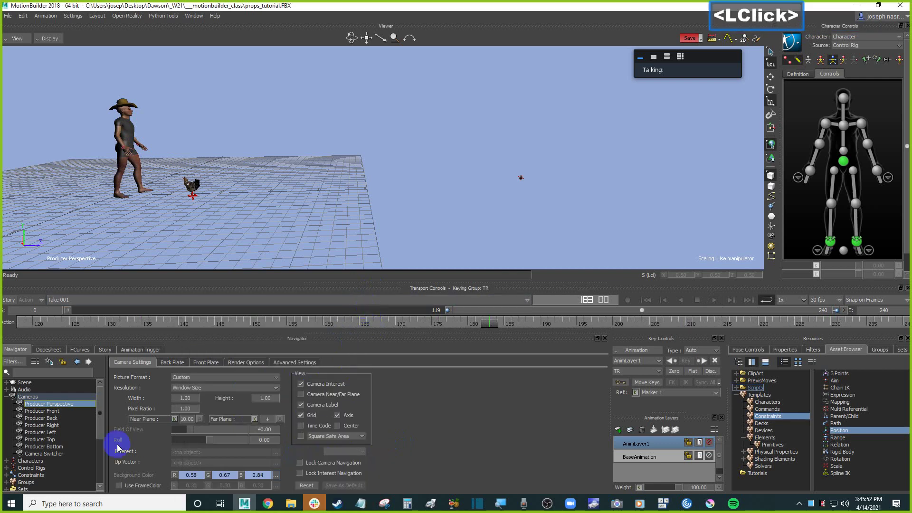
- Set the Out Color of the ParticuleShader_trail shader to black while the animation plays
left_click(8, 397)
left_click_drag(102, 418, 101, 434)
double_click(65, 468)
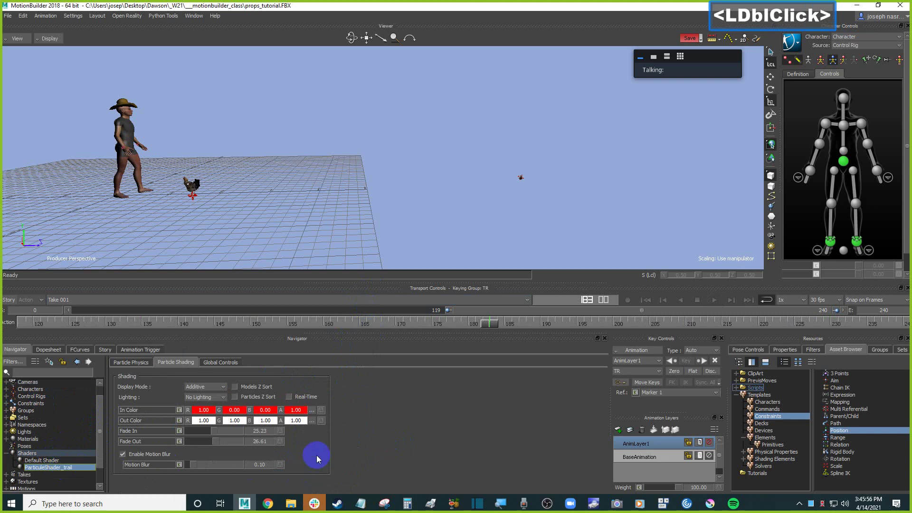
key("ctrl")
key("ctrl+space")
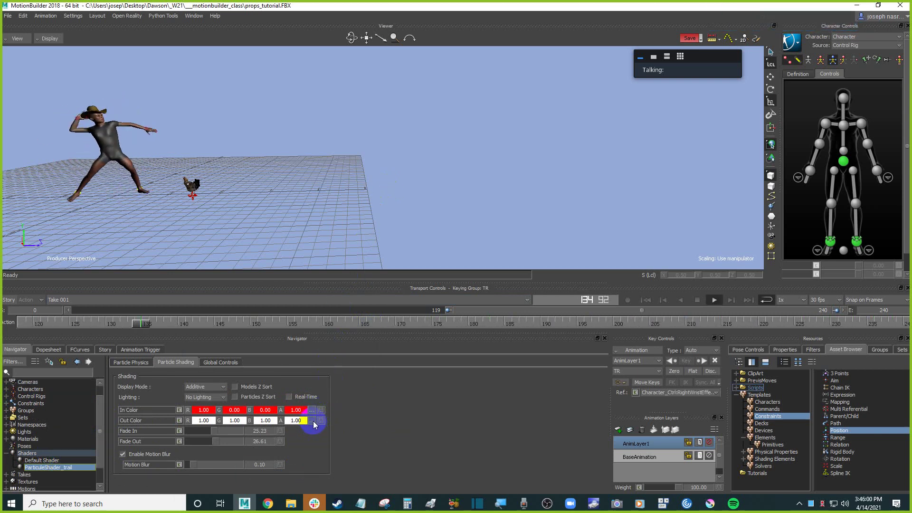
left_click(312, 421)
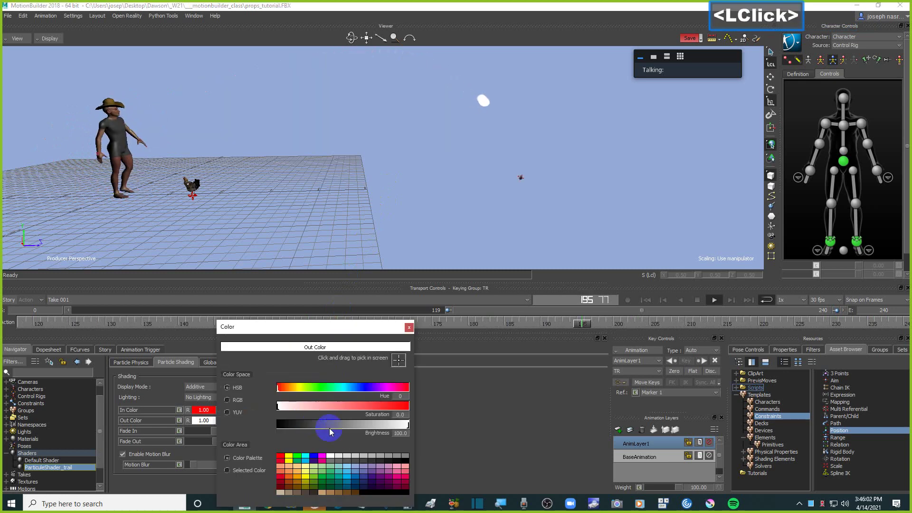
left_click(389, 456)
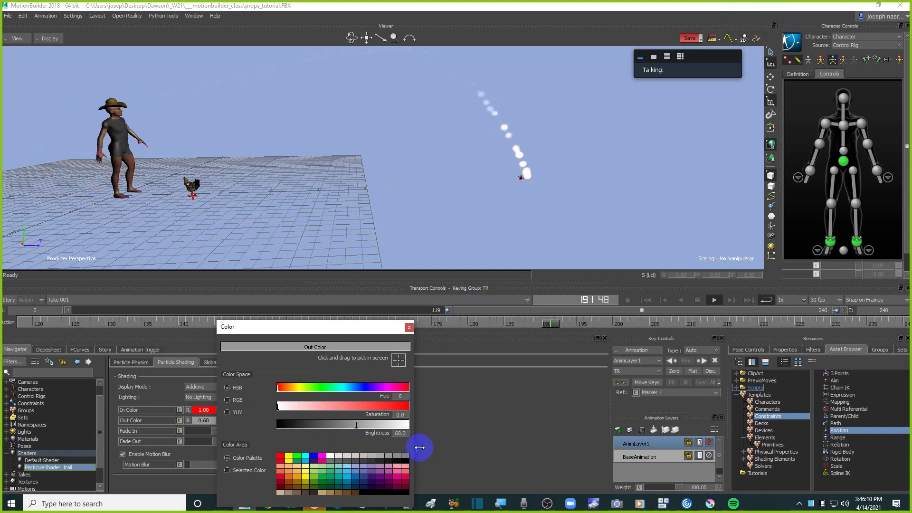
left_click_drag(342, 326, 416, 323)
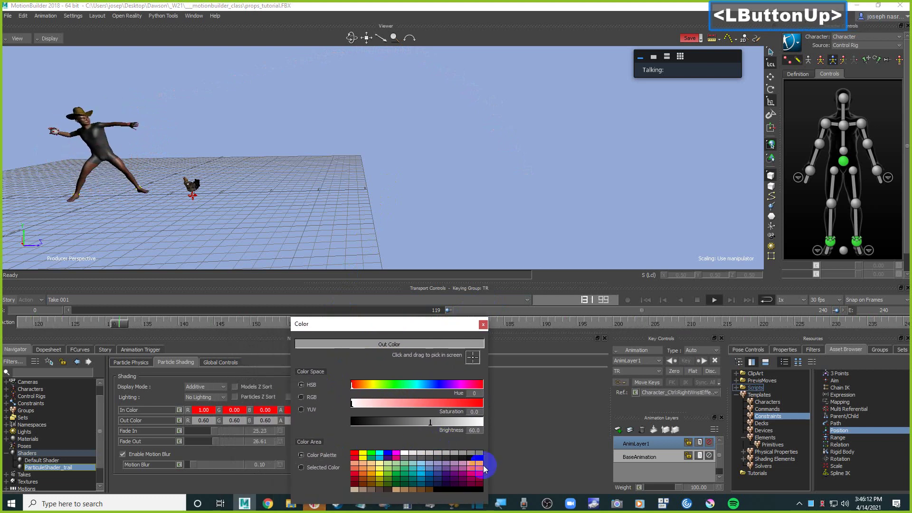
left_click(481, 461)
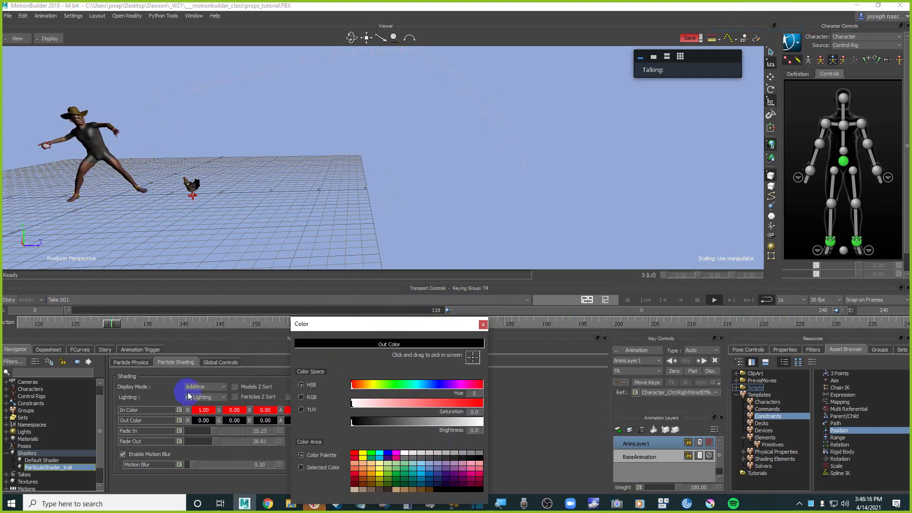
- Enable Real-Time in the trail's particle shading, and try Models Z Sort and Particles Z Sort, switching both off again
left_click(259, 386)
left_click(236, 388)
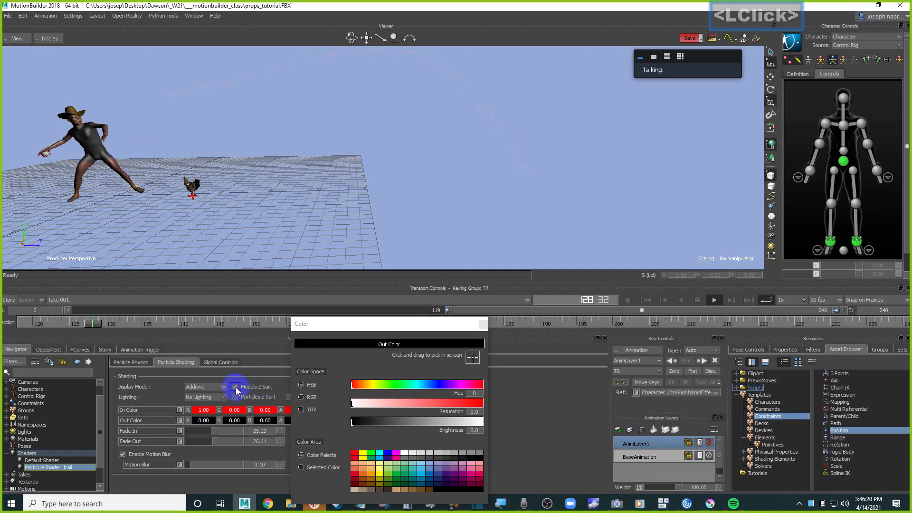
left_click_drag(401, 323, 521, 277)
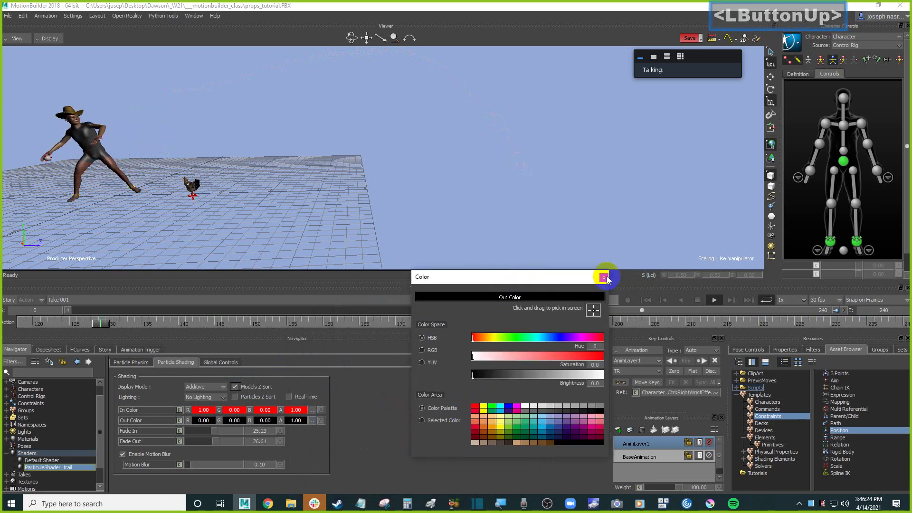
left_click(603, 277)
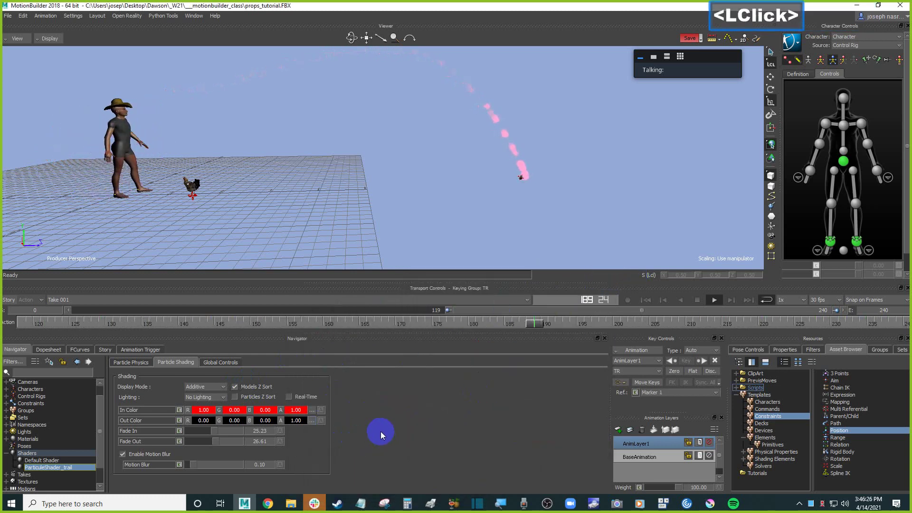
left_click(289, 396)
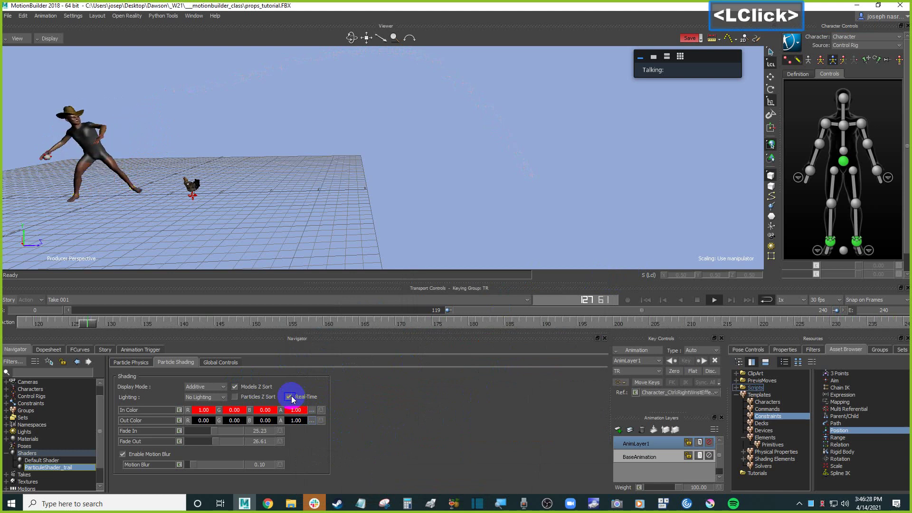
left_click(235, 397)
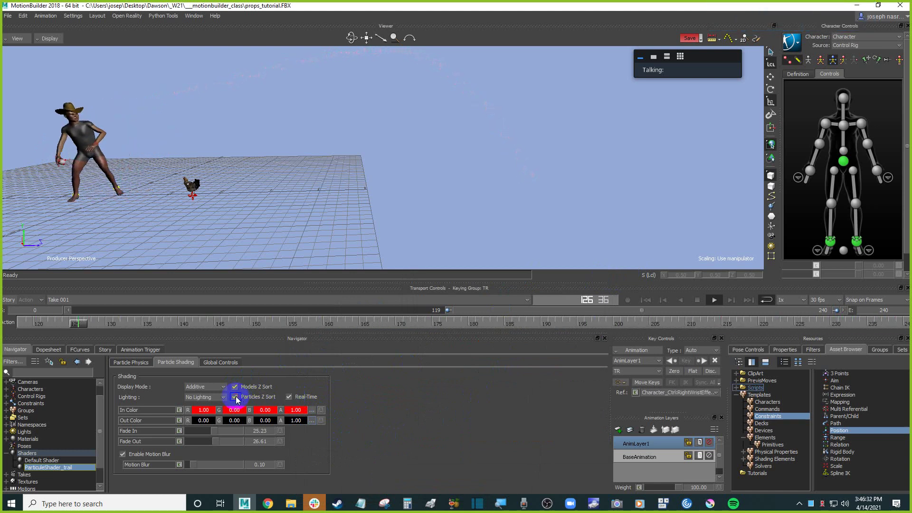
left_click(235, 397)
left_click(235, 387)
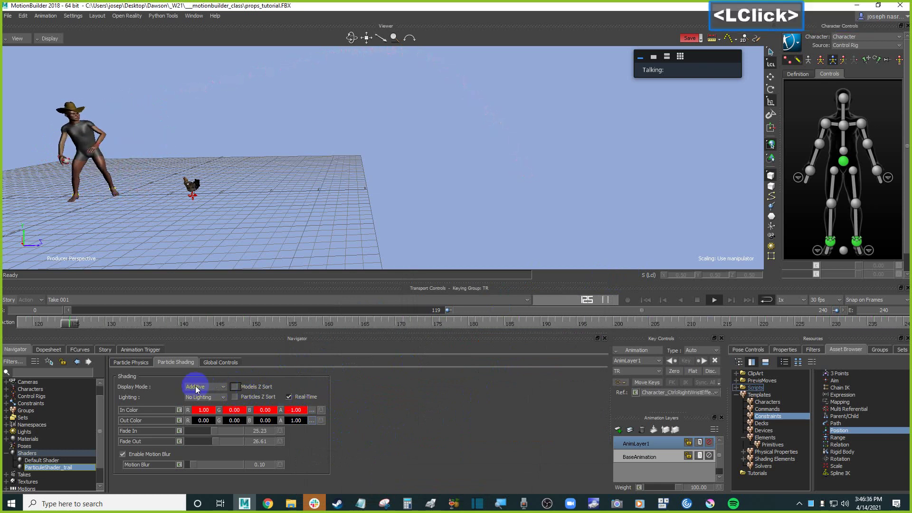
- Try Smooth Lighting on the trail particles and settle on Simple Lighting, keeping the Additive display mode
left_click(202, 387)
left_click(207, 393)
left_click(204, 410)
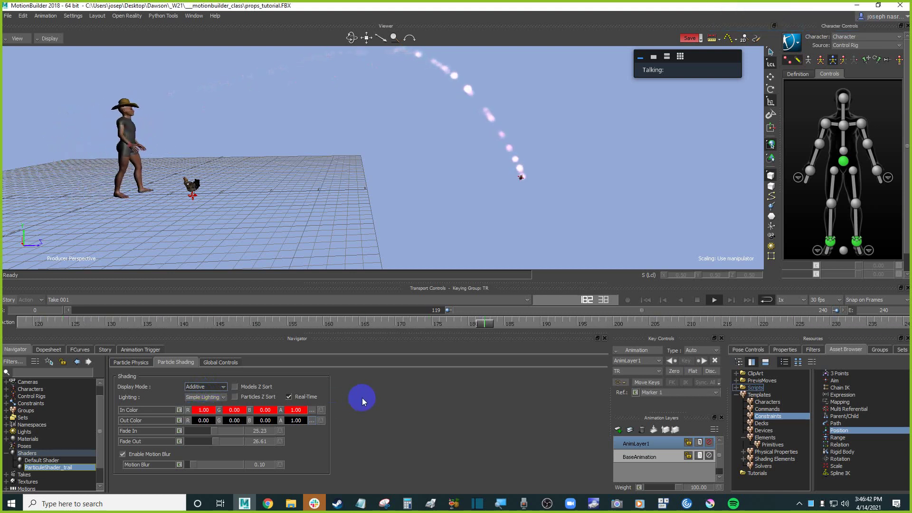
left_click(206, 398)
left_click(211, 421)
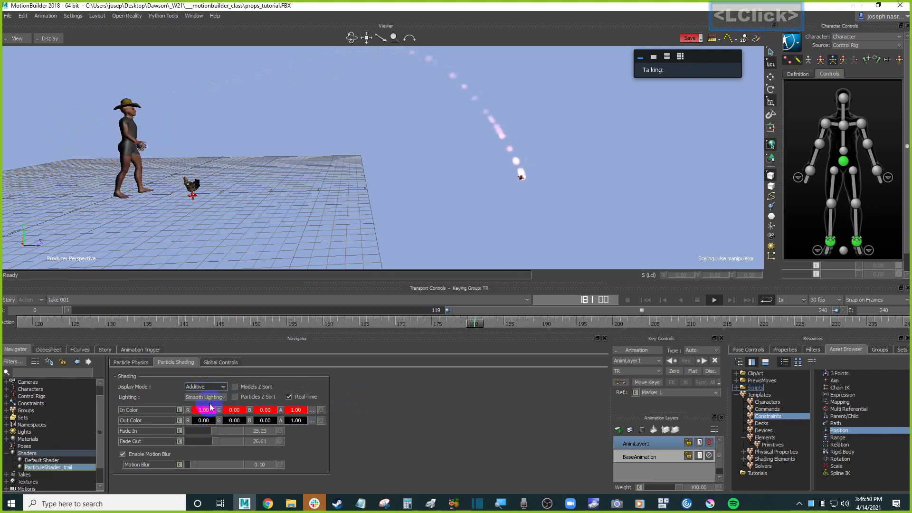
left_click(204, 397)
left_click(203, 413)
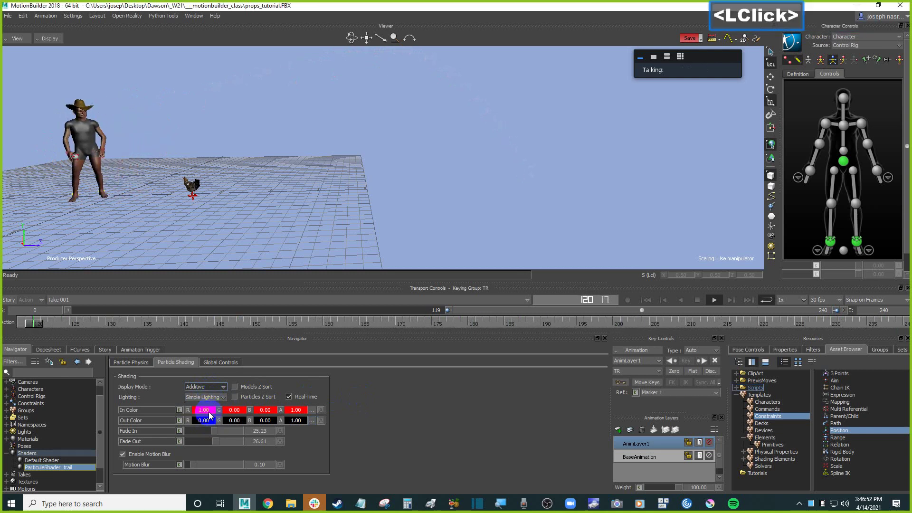
- Try the Matte display mode on the trail particles and return to Additive
left_click(211, 385)
left_click(207, 404)
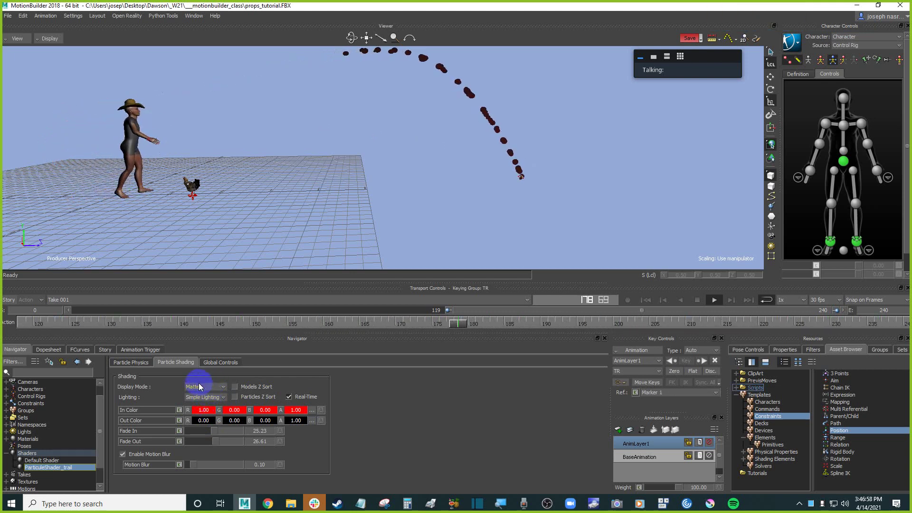
left_click(199, 386)
left_click(216, 396)
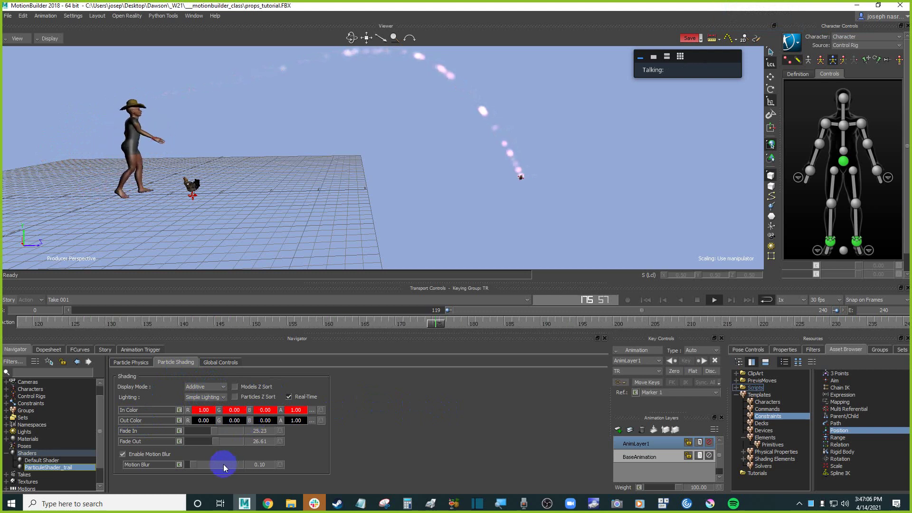
- Stop the playback at frame 178, with the thrown ball in view
left_click(385, 418)
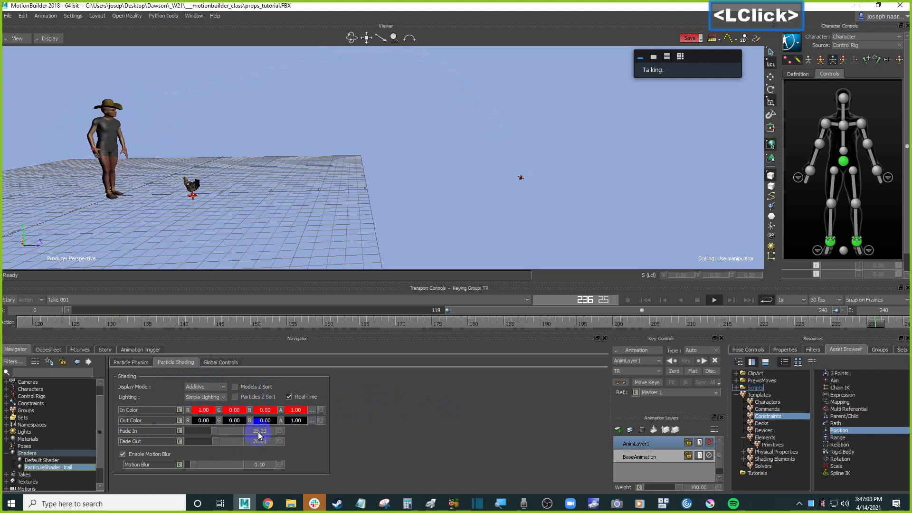
left_click(102, 434)
left_click_drag(102, 434, 528, 189)
key("ctrl+space")
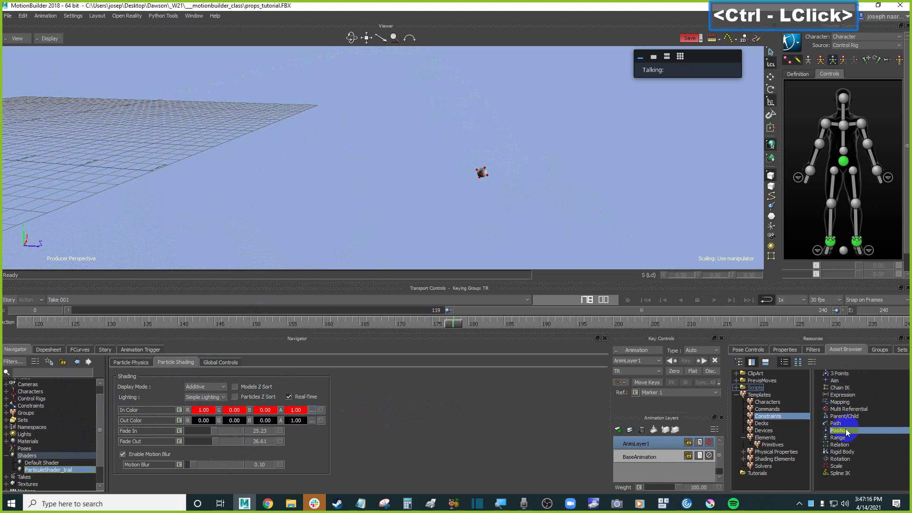
- Add a Sphere primitive from the Elements templates to the scene near the ball
left_click_drag(847, 431, 805, 432)
double_click(779, 438)
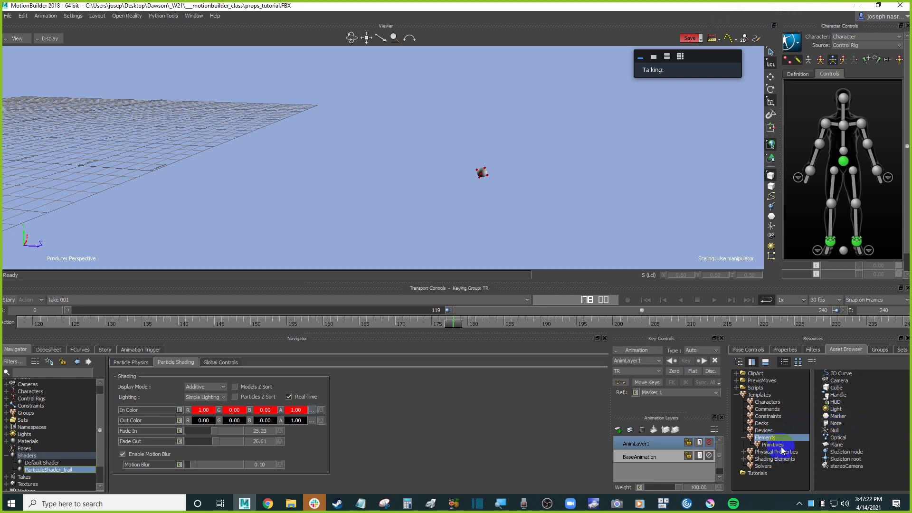
left_click(772, 445)
left_click(837, 383)
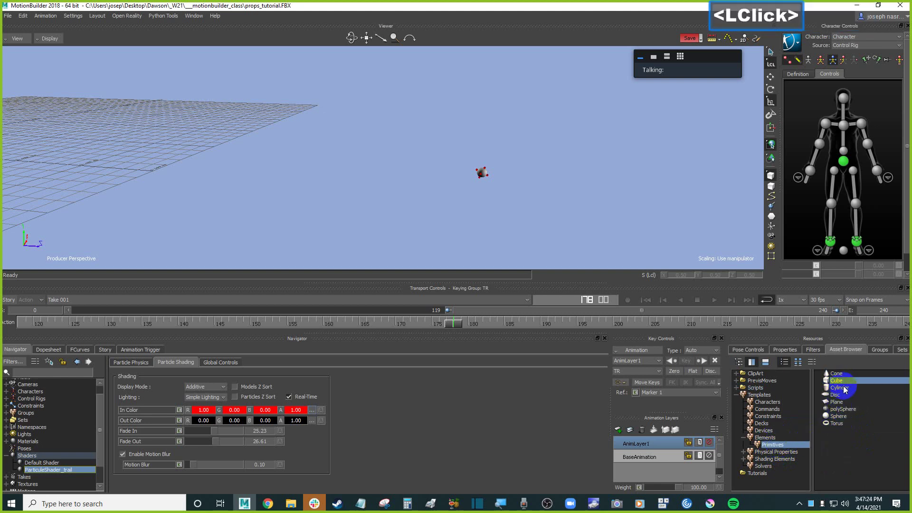
left_click_drag(839, 416, 593, 178)
- Align the new sphere's translation to the position of the ball
scroll(531, 196, "up", 2)
left_click_drag(474, 223, 471, 205, "alt")
mouse_move(498, 201)
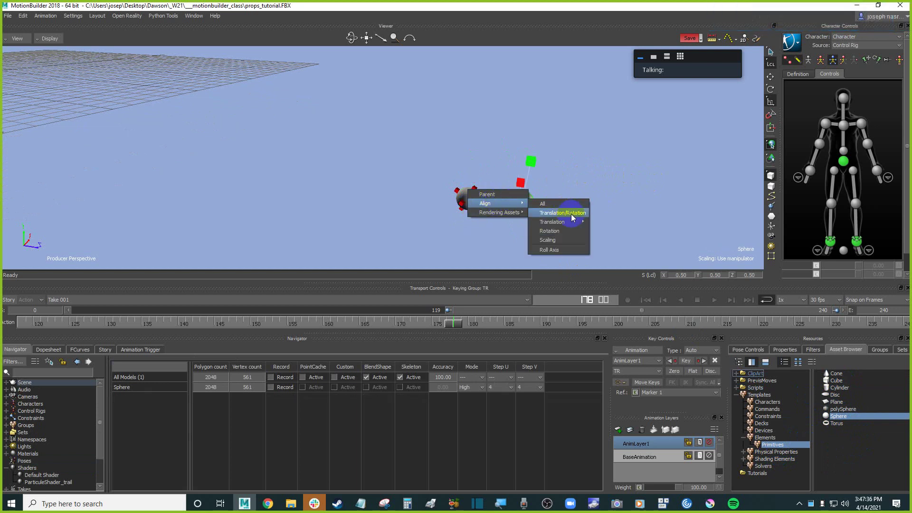
mouse_move(571, 221)
left_click(604, 223)
- Scale the sphere uniformly to about 2.07 on all three axes
left_click(516, 207)
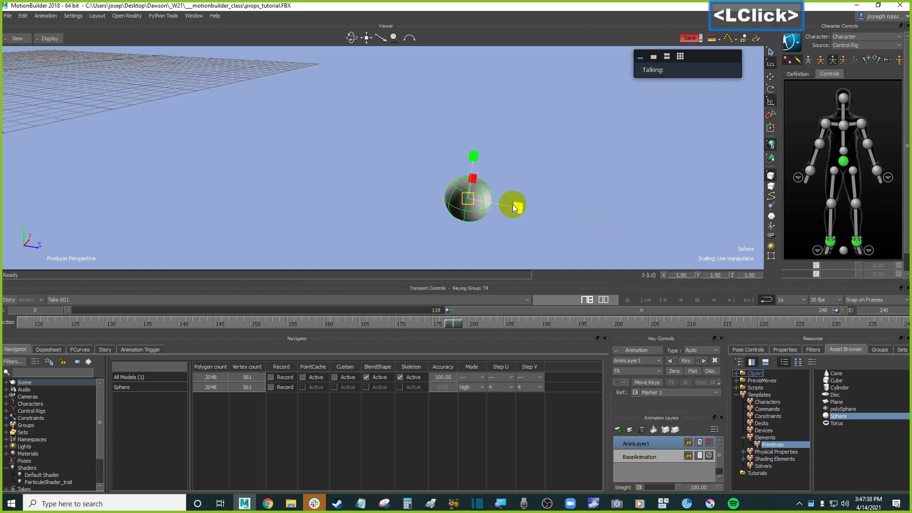
left_click_drag(472, 204, 547, 203)
scroll(548, 203, "down", 3)
left_click_drag(489, 210, 499, 197, "ctrl")
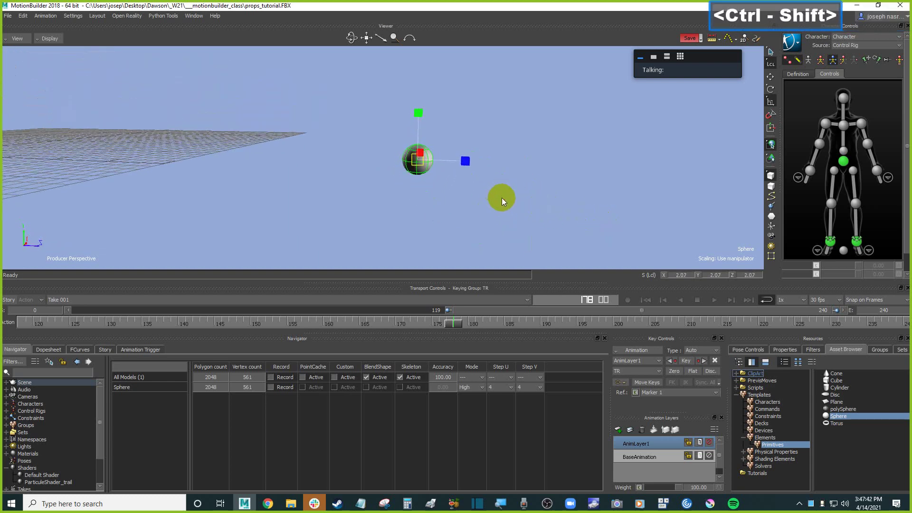
left_click(179, 342, "shift")
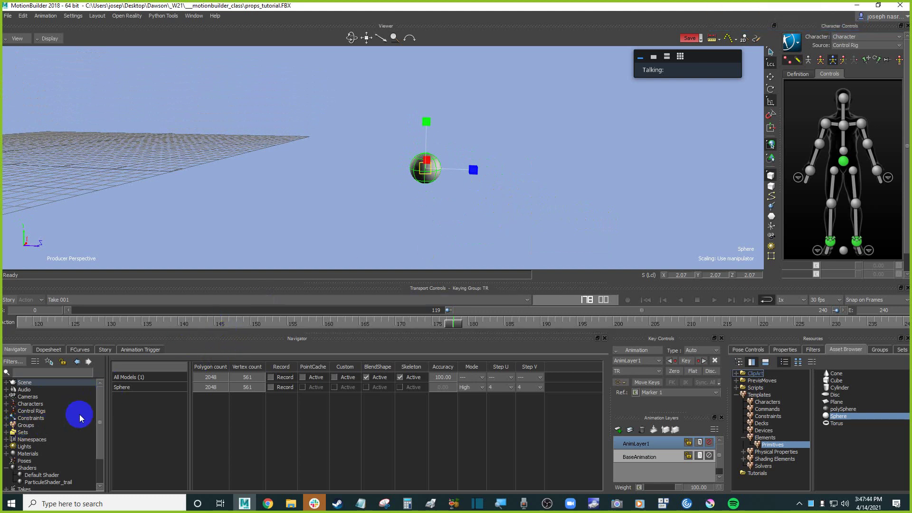
- Rename the new sphere to Sphere_explosion
right_click(436, 178)
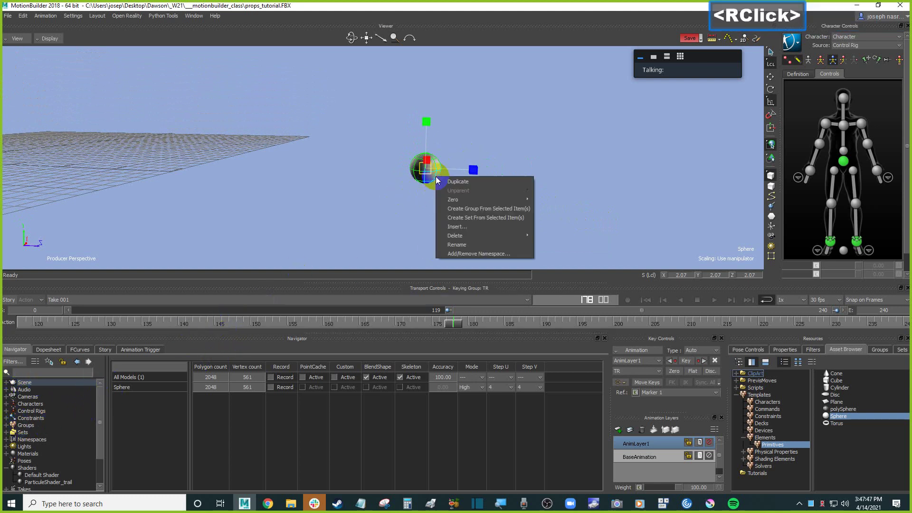
left_click(483, 245)
left_click(481, 184)
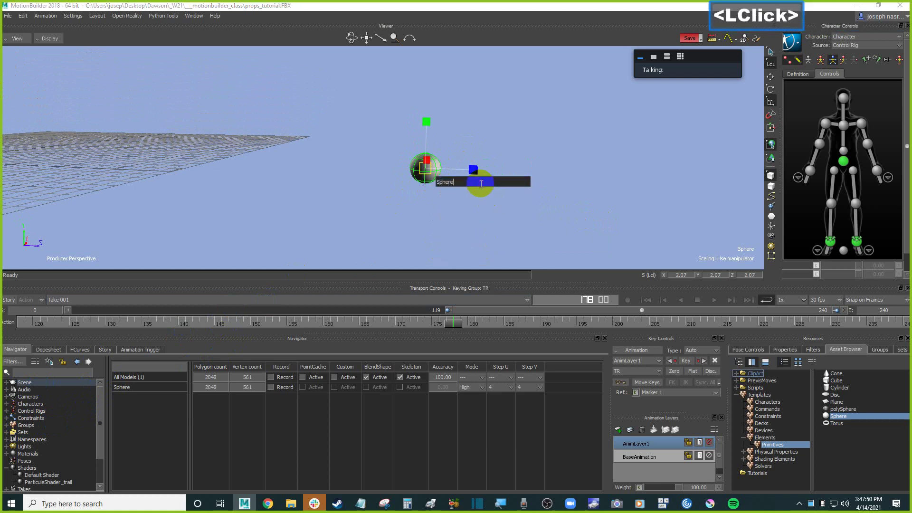
type("_expl")
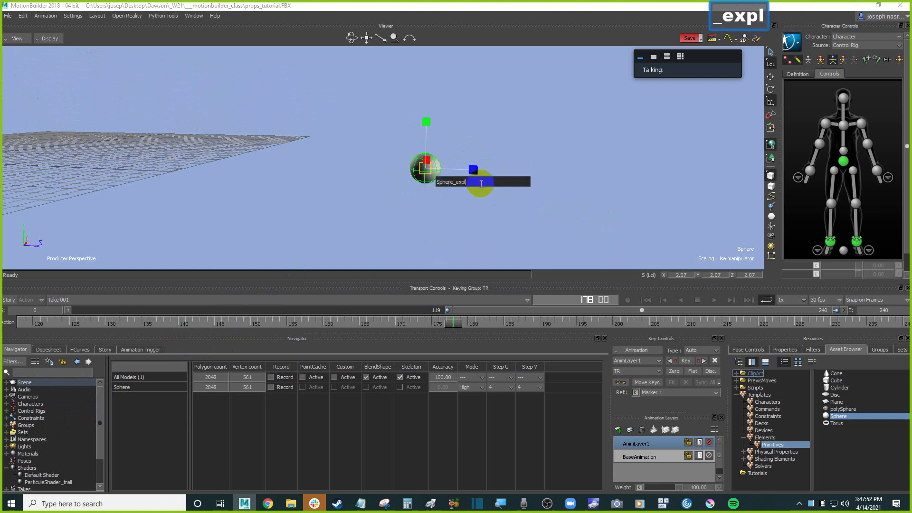
type("osion")
key("Return")
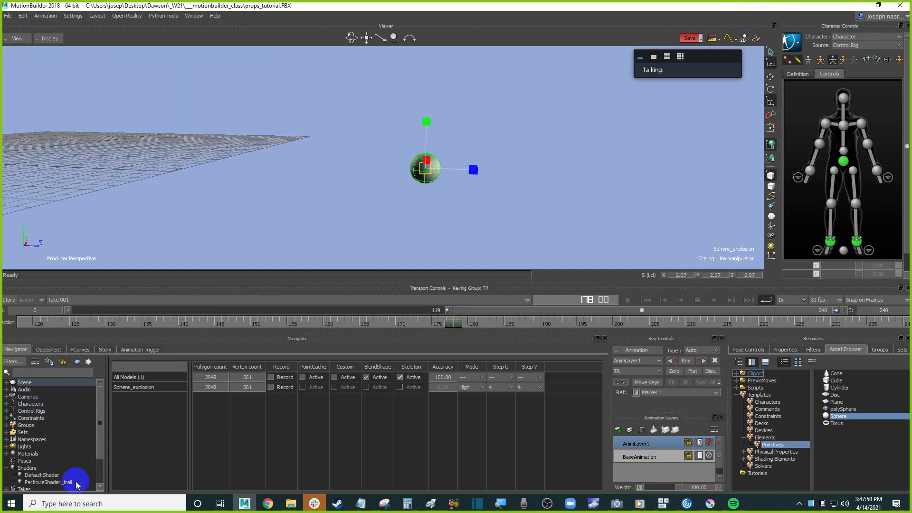
- Insert a new Particle shader under Shaders in the scene
left_click(41, 468)
right_click(41, 468)
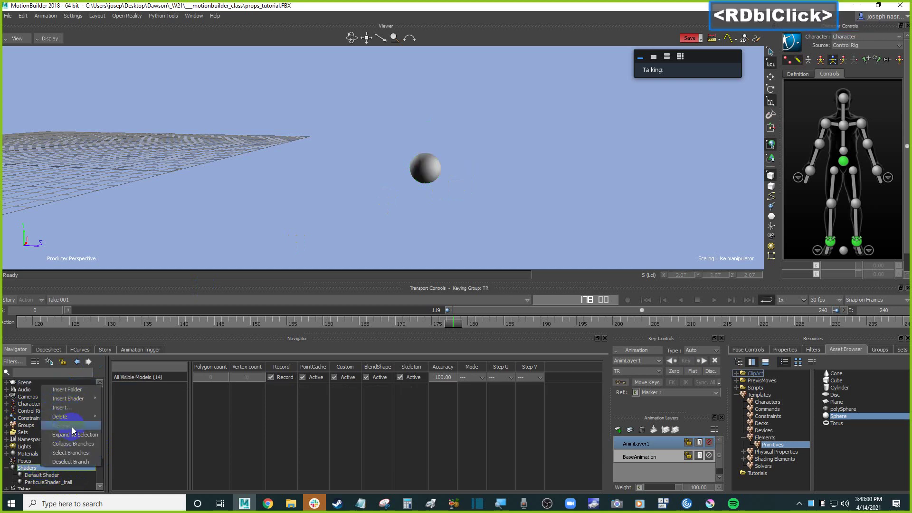
mouse_move(94, 402)
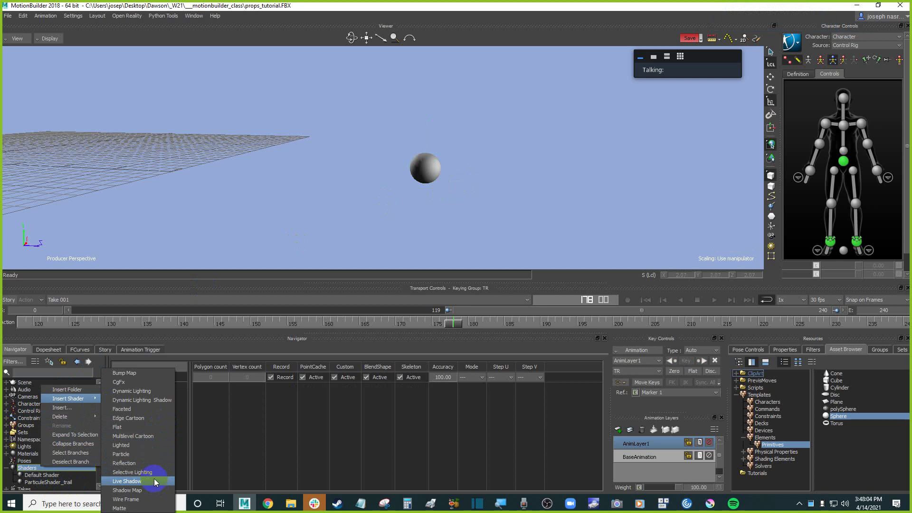
left_click(156, 454)
scroll(66, 473, "down", 2)
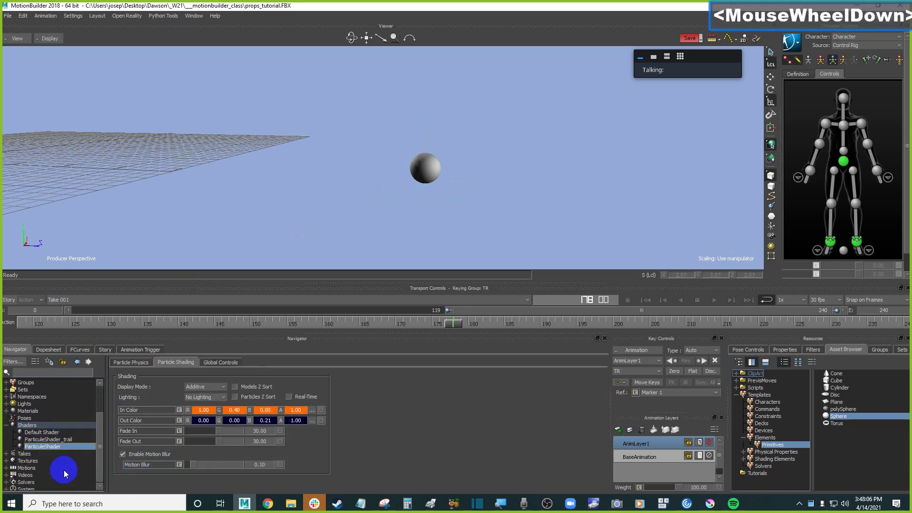
- Rename the new particle shader to ParticuleShader_explosion
right_click(67, 449)
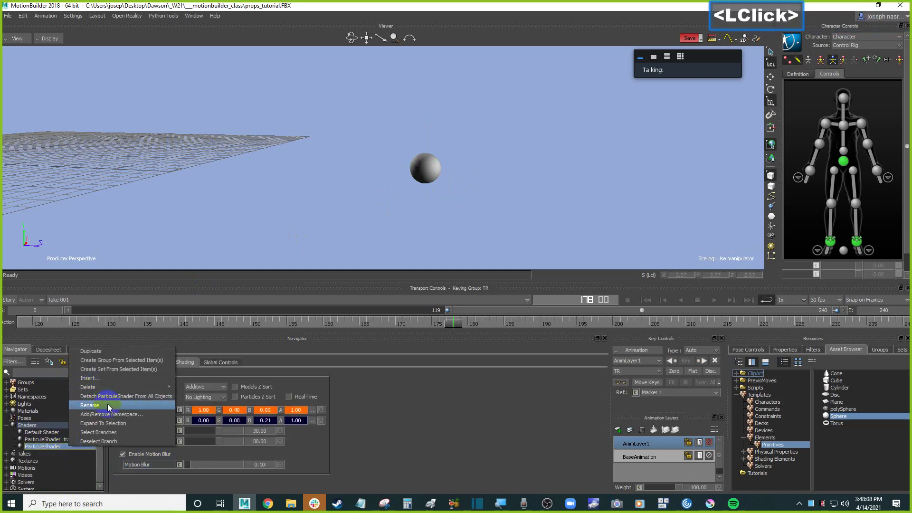
left_click(106, 404)
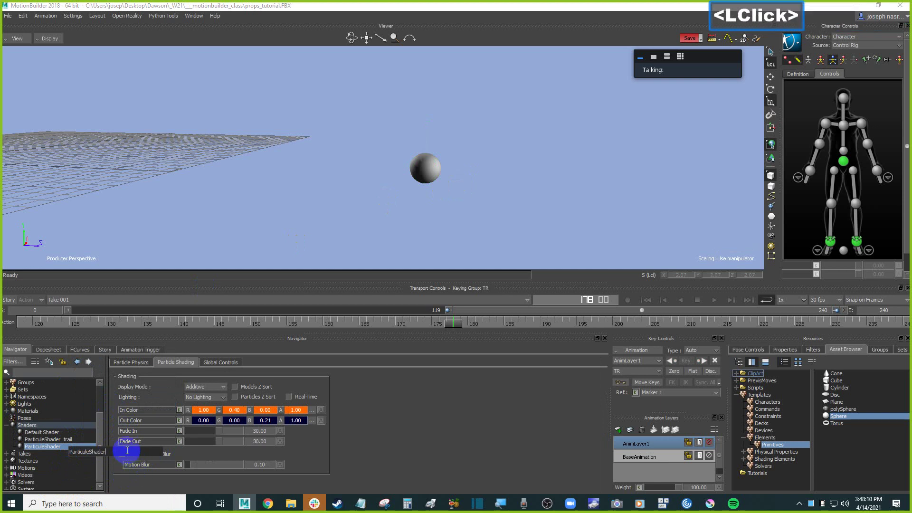
type("_expl")
key("BackSpace")
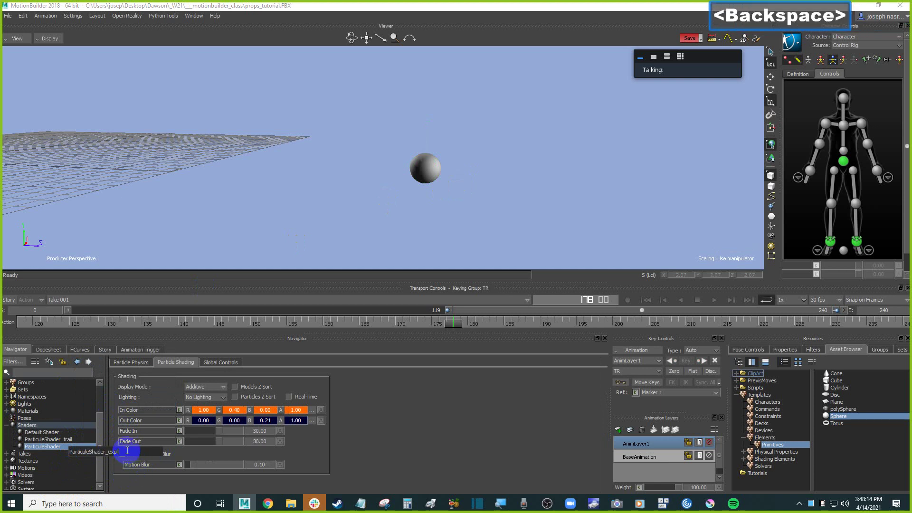
key("Return")
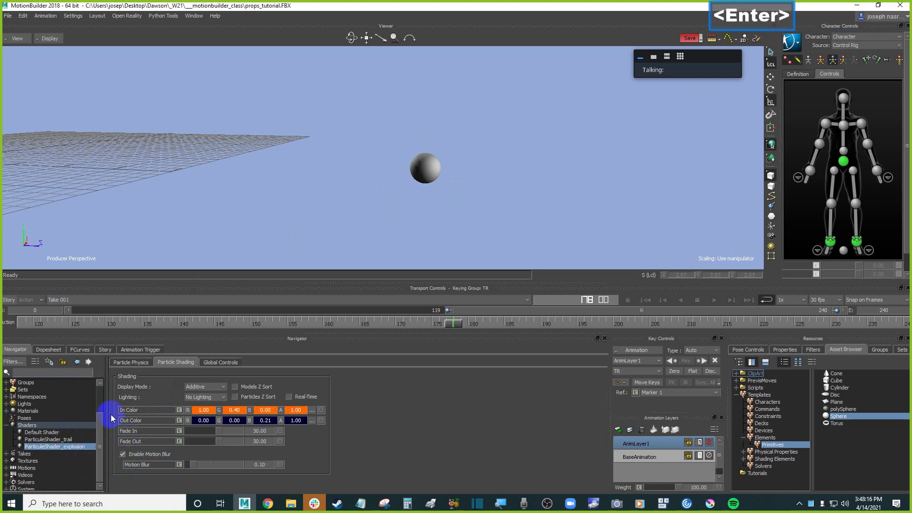
- Apply ParticuleShader_explosion to the Sphere_explosion model, appending it to the existing shading
left_click_drag(74, 449, 441, 170)
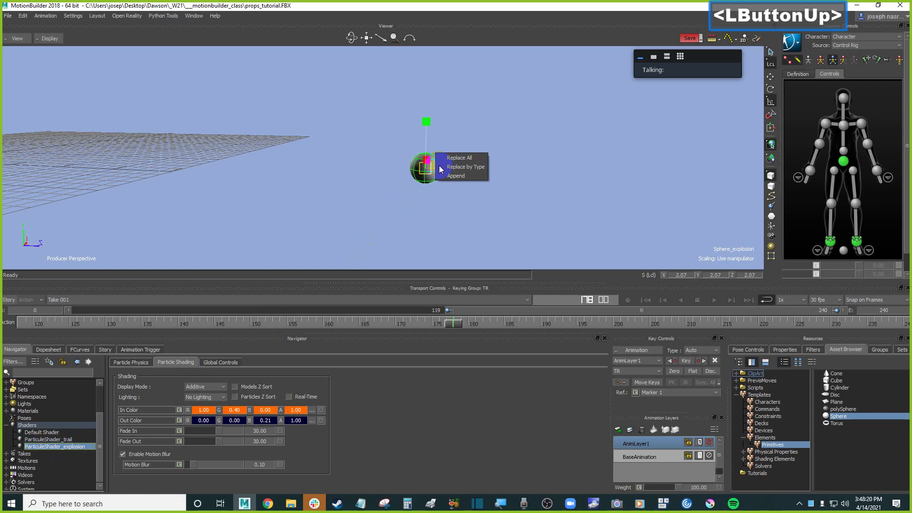
left_click(456, 175)
left_click(490, 198)
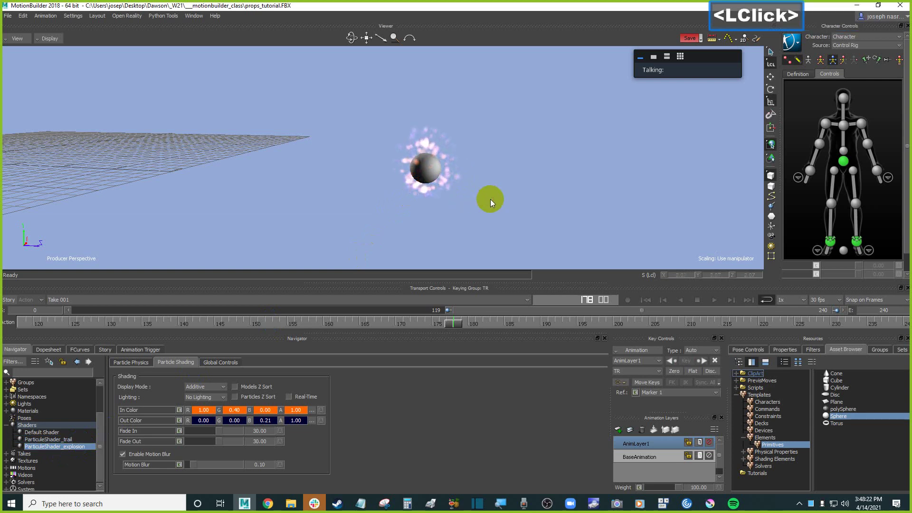
left_click(498, 180, "ctrl")
double_click(446, 188, "shift")
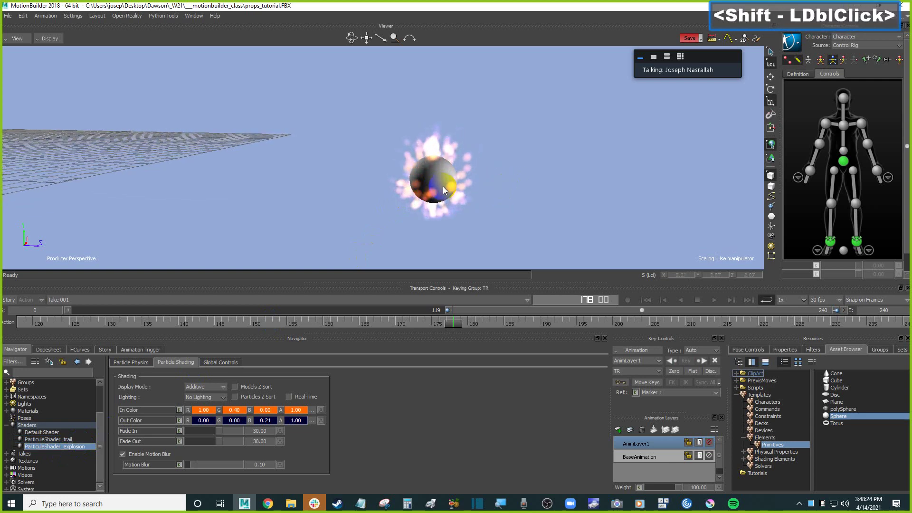
- Examine the Particle Physics settings of ParticuleShader_explosion and how its particles emit around the sphere
left_click(40, 447)
double_click(39, 447)
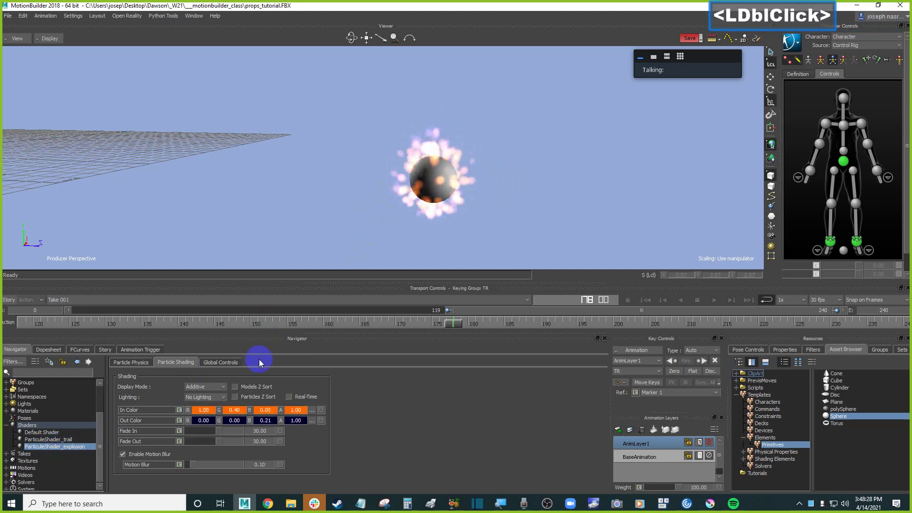
left_click(130, 362)
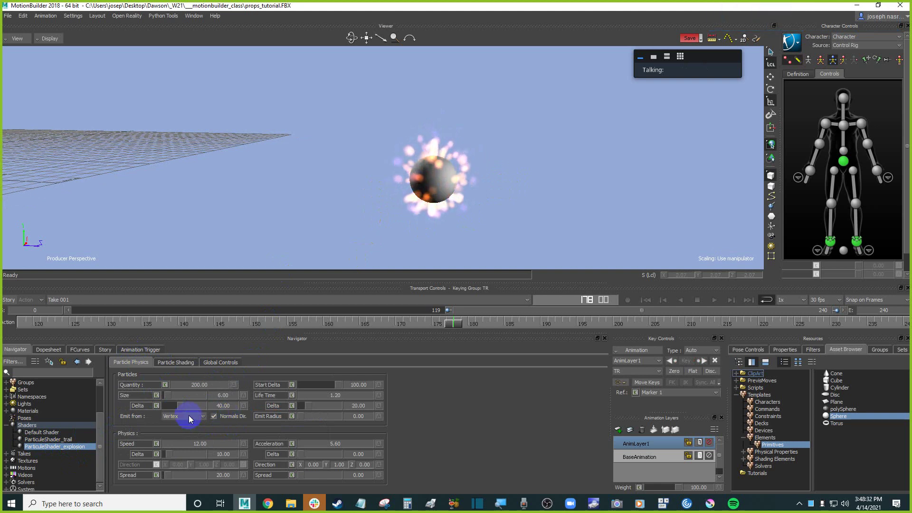
scroll(545, 201, "up", 2)
left_click_drag(545, 202, 452, 194, "shift")
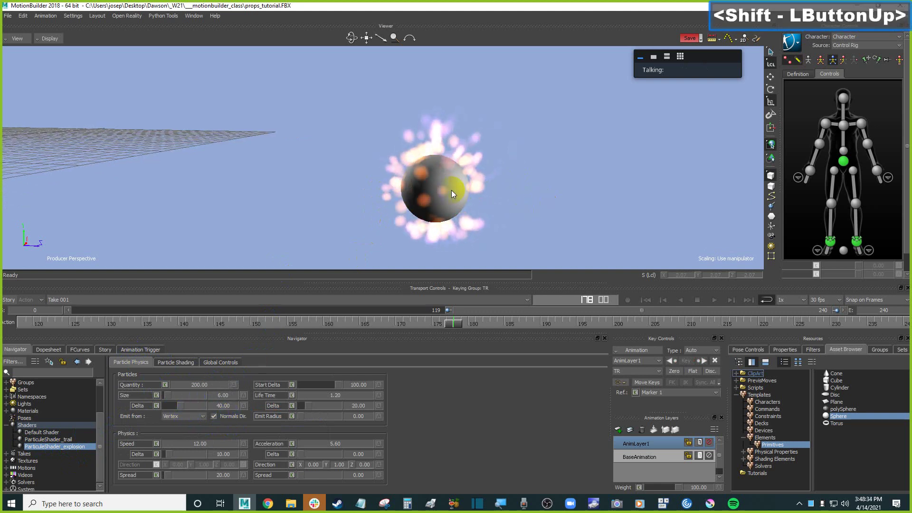
left_click(444, 193)
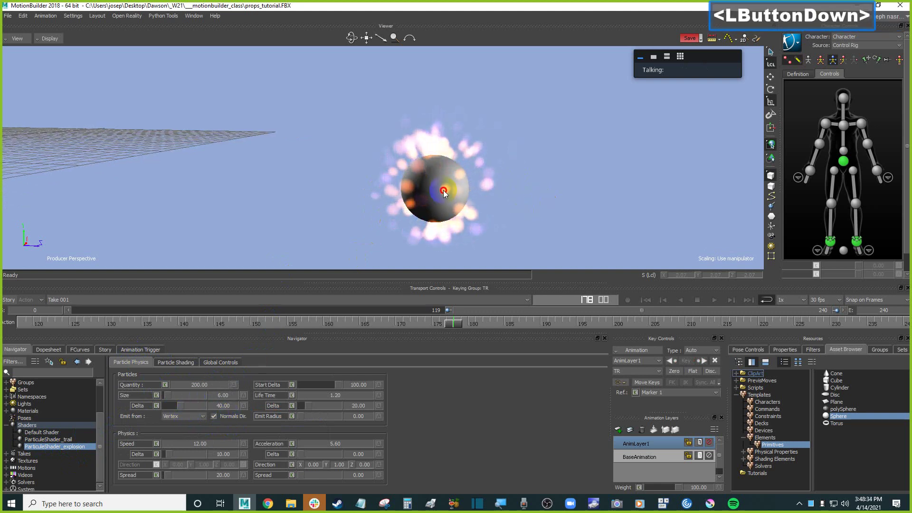
scroll(443, 192, "down", 1)
left_click_drag(443, 190, 535, 203, "ctrl")
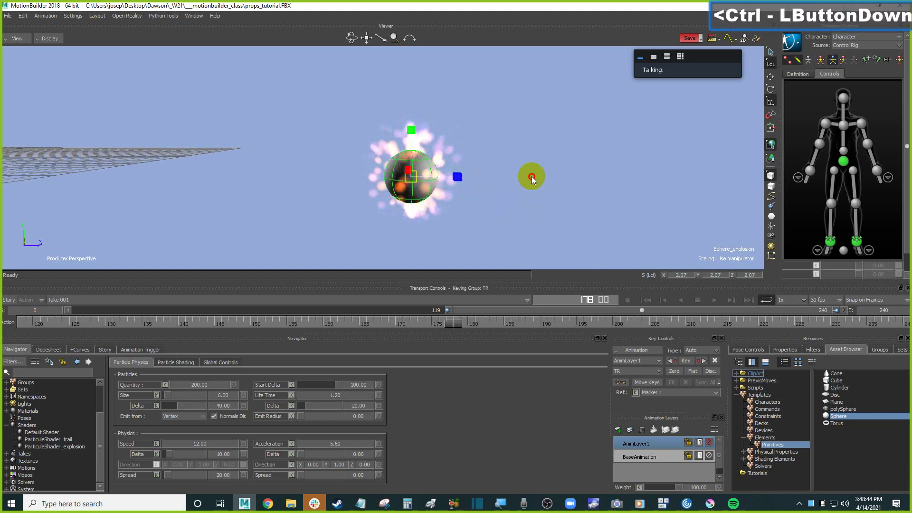
left_click_drag(525, 187, 543, 186, "ctrl")
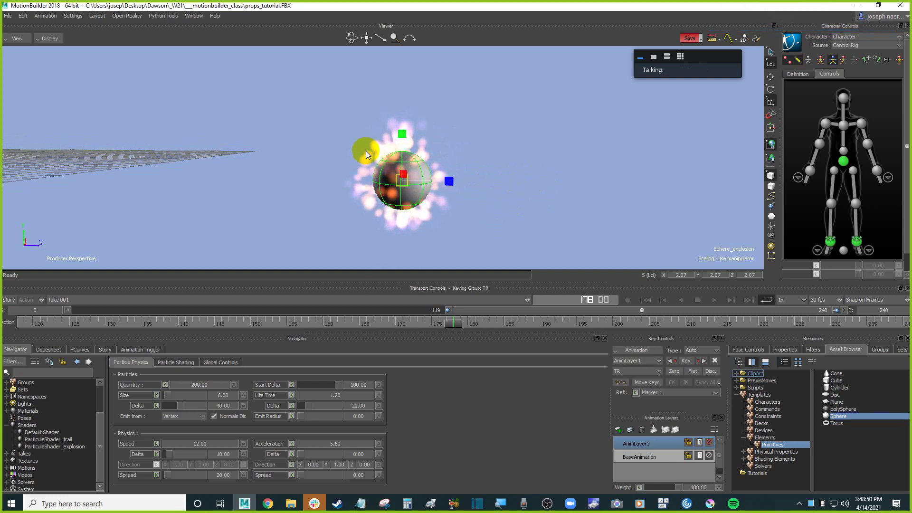
left_click_drag(522, 172, 546, 197)
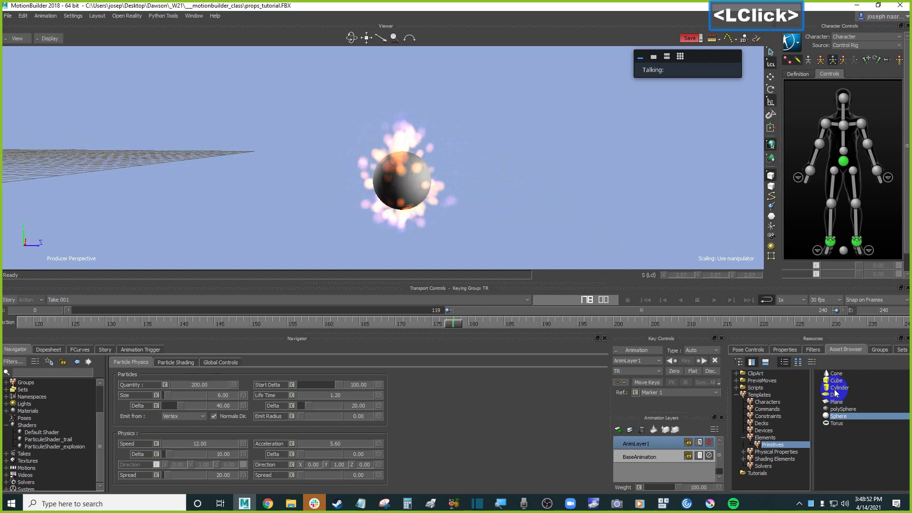
- Add a Plane primitive to the scene and zero its translation so it sits at the origin
left_click(840, 401)
left_click_drag(844, 401, 496, 197)
scroll(550, 209, "down", 5)
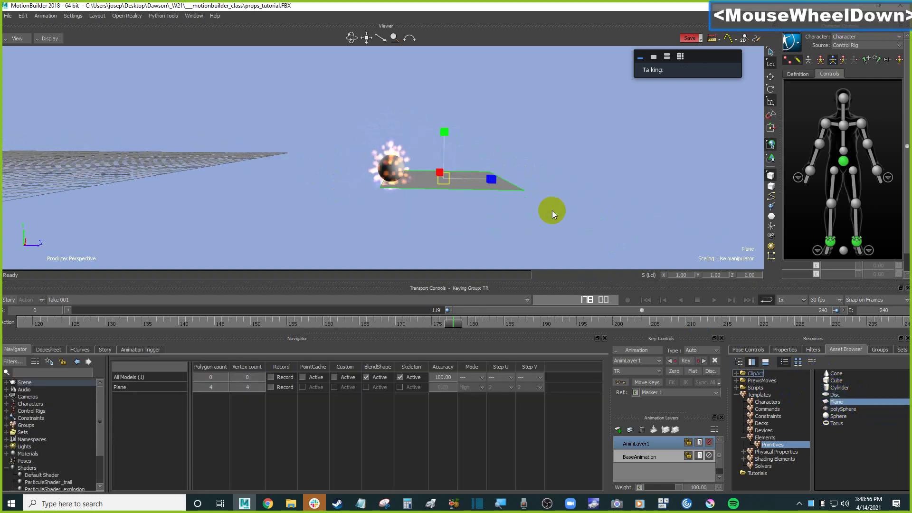
right_click(463, 177)
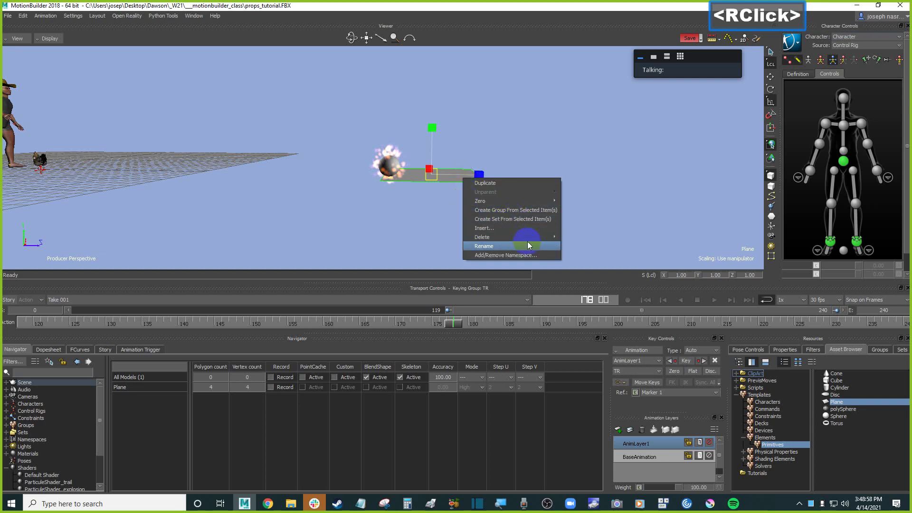
mouse_move(524, 200)
left_click(593, 210)
- Scale the plane uniformly to about 10.74 so it forms a floor extending beneath the character and the sphere
scroll(372, 178, "down", 3)
left_click_drag(371, 178, 302, 187, "ctrl")
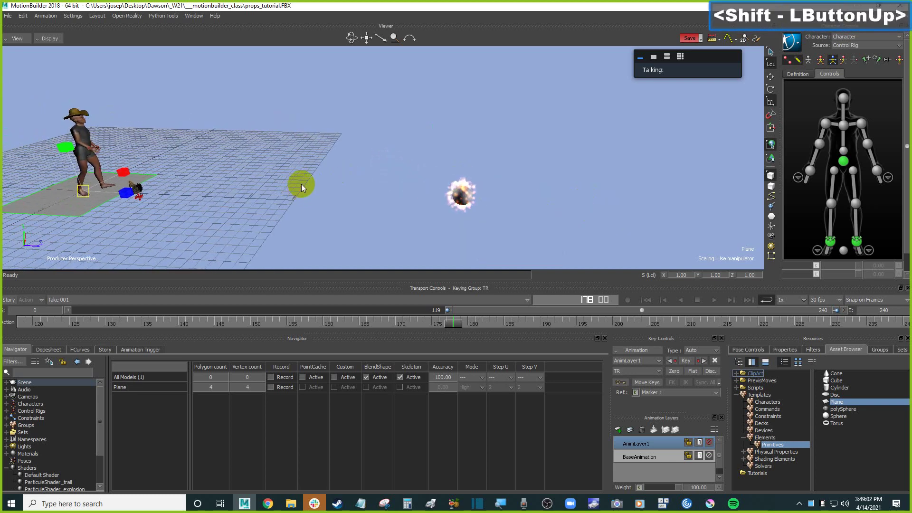
key("s")
left_click_drag(83, 192, 552, 179)
left_click_drag(635, 186, 560, 185, "ctrl")
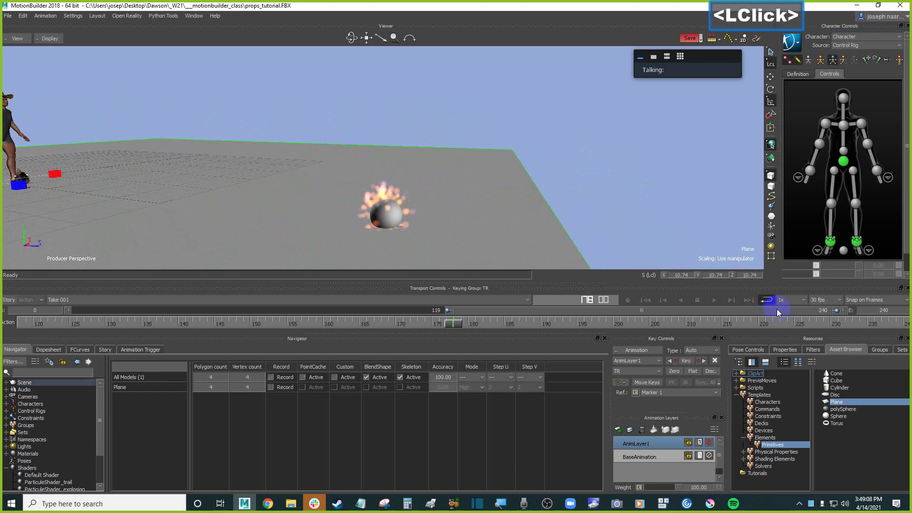
- Create a group named floor from the plane and disable its Pick and Trs options
left_click(879, 350)
left_click(743, 477)
double_click(741, 393)
type("floor")
key("Return")
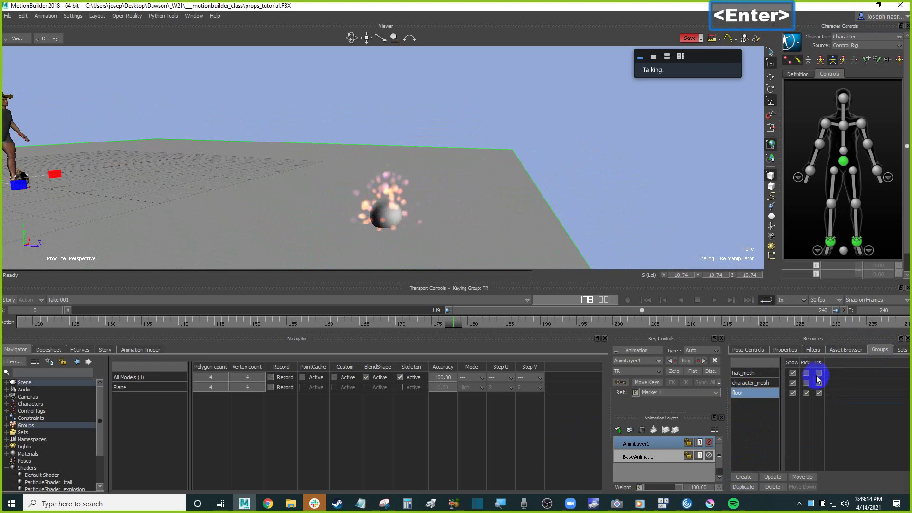
left_click(806, 393)
left_click(818, 393)
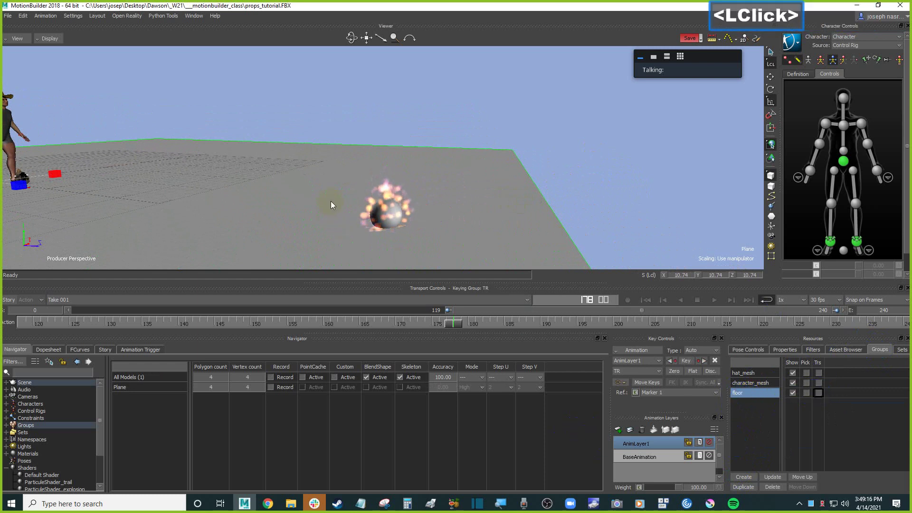
- Try lowering Sphere_explosion through the floor to about -20 in Y, and undo the move
scroll(396, 226, "up", 3)
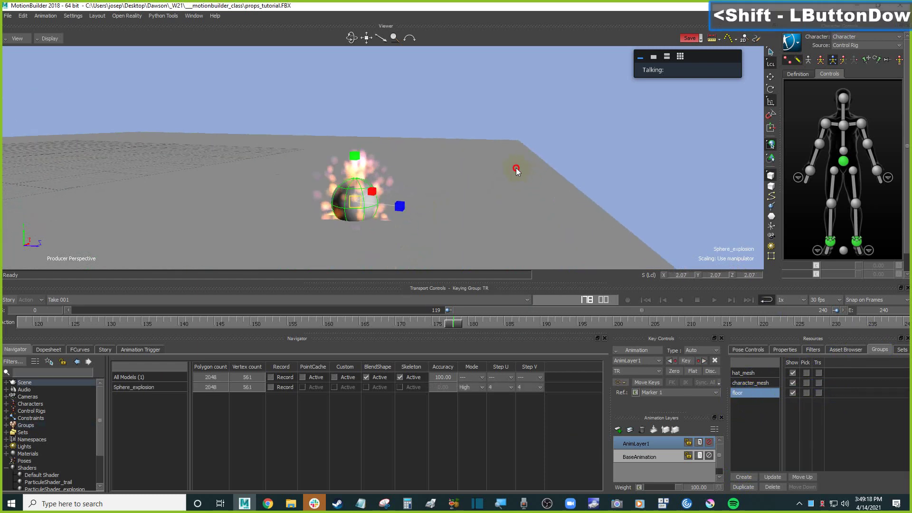
key("t")
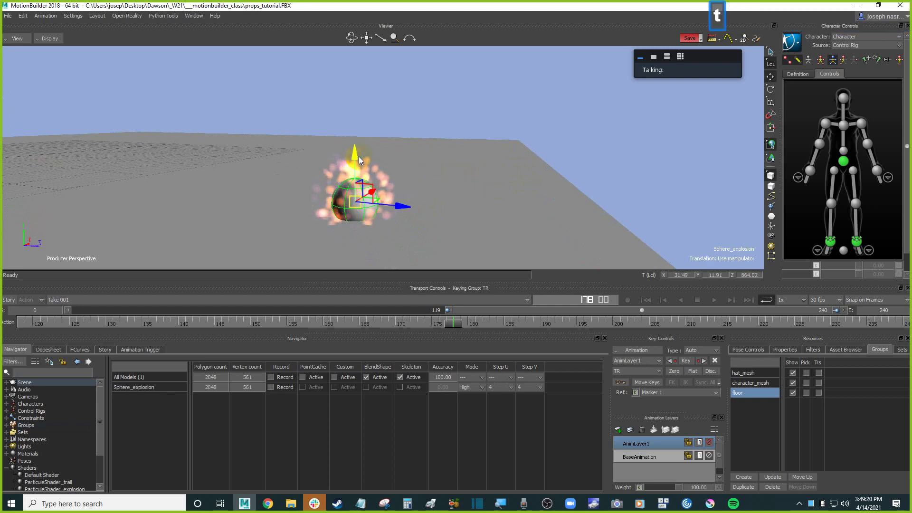
left_click(357, 155)
left_click_drag(357, 155, 357, 185)
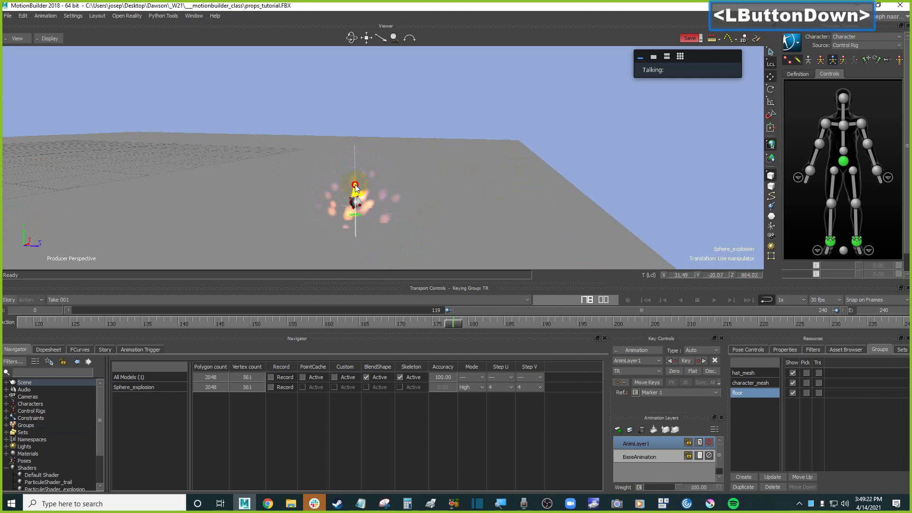
left_click_drag(489, 198, 476, 152, "shift")
key("ctrl+z")
left_click_drag(460, 191, 505, 186, "shift")
left_click(463, 157)
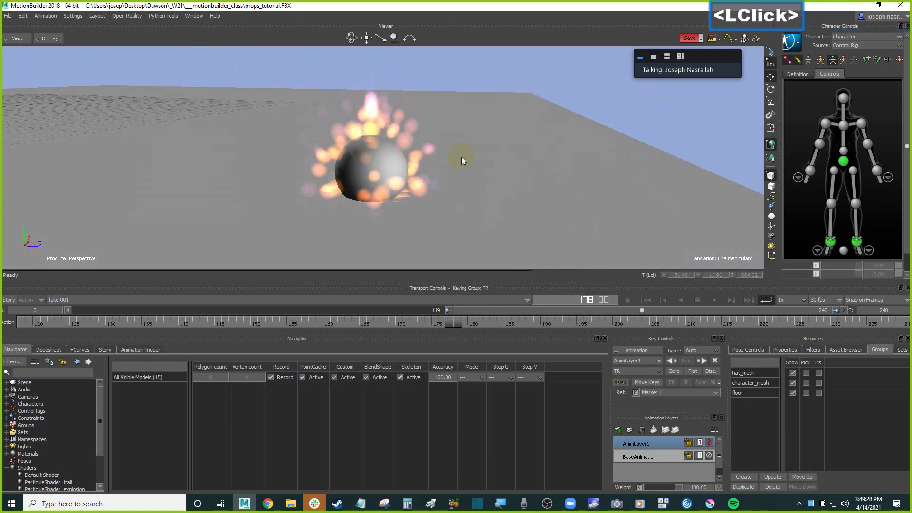
- Insert a Lighted shader under Shaders in the scene
scroll(66, 431, "down", 2)
left_click(45, 425)
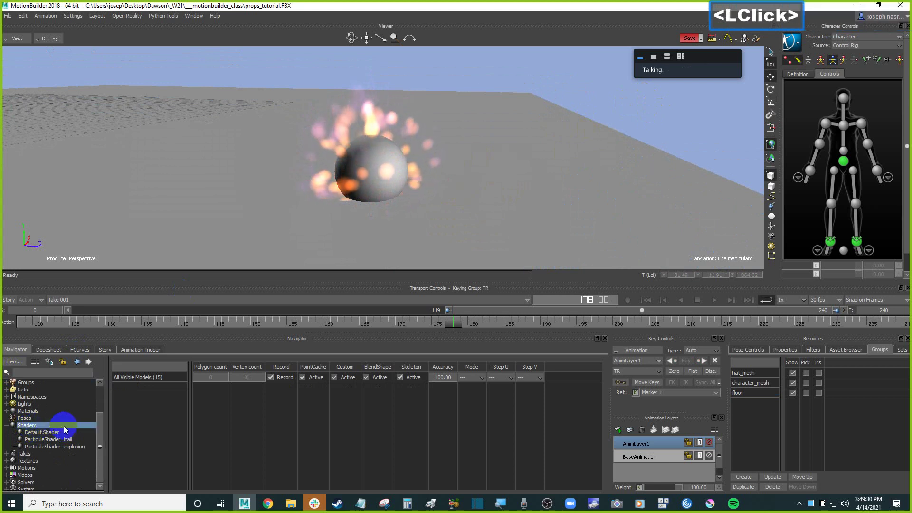
right_click(65, 426)
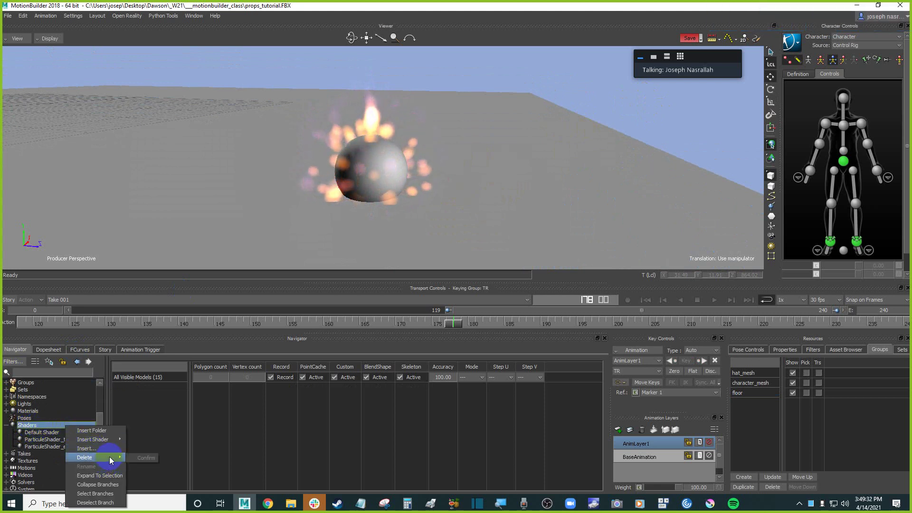
mouse_move(114, 445)
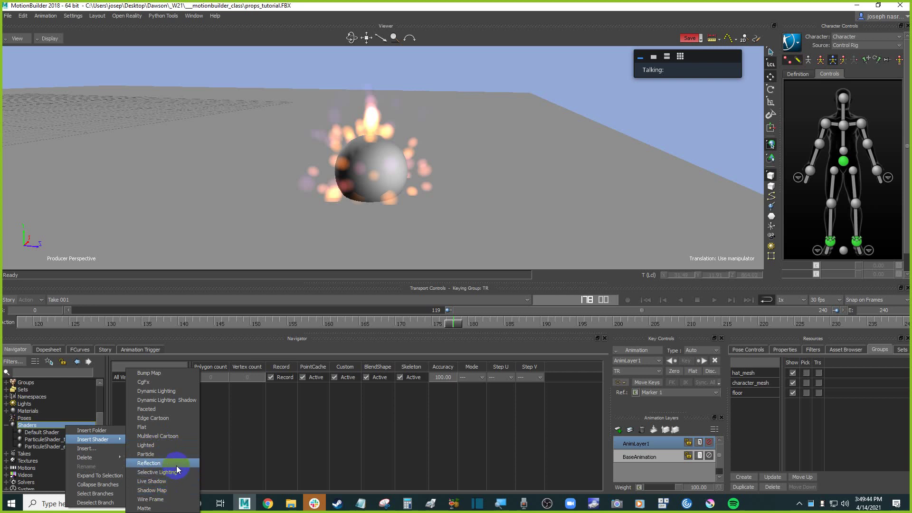
left_click(175, 444)
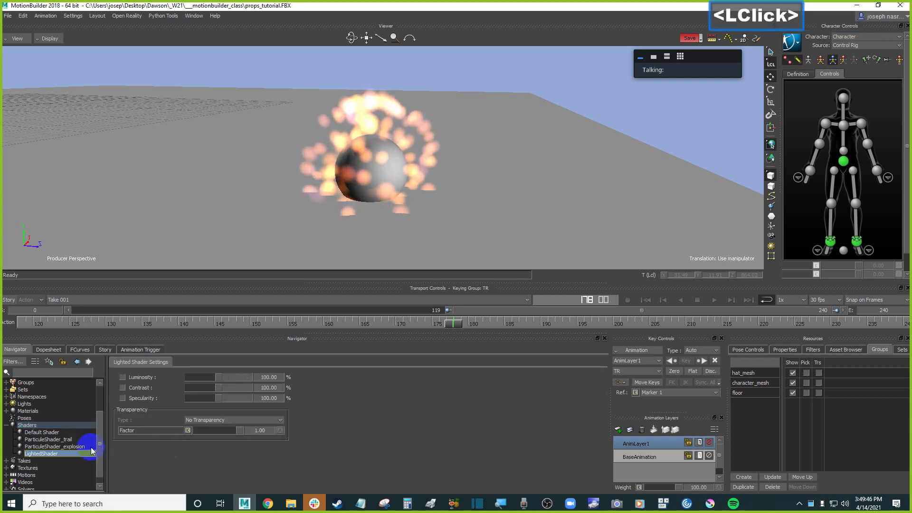
- Apply LightedShader to Sphere_explosion, replacing by type, and set the shader to Accurate Transparency with a factor of 0
left_click_drag(48, 439, 386, 175)
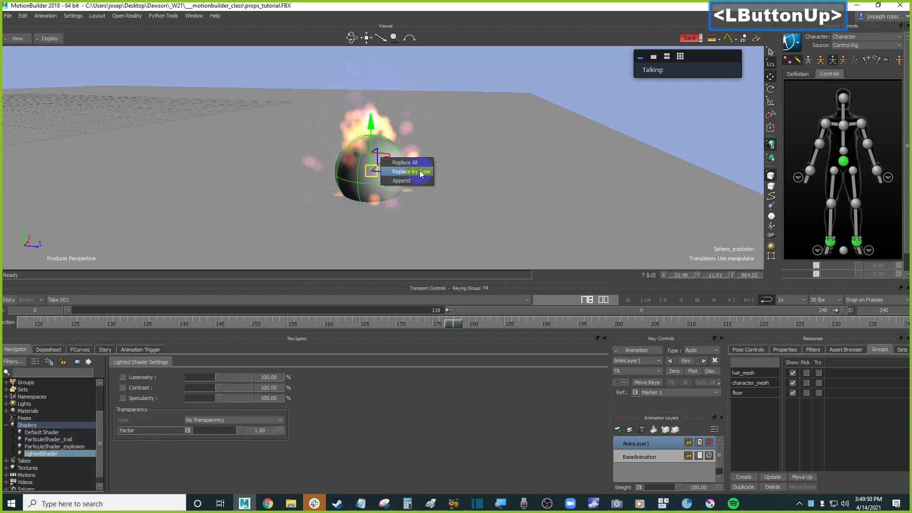
left_click(420, 170)
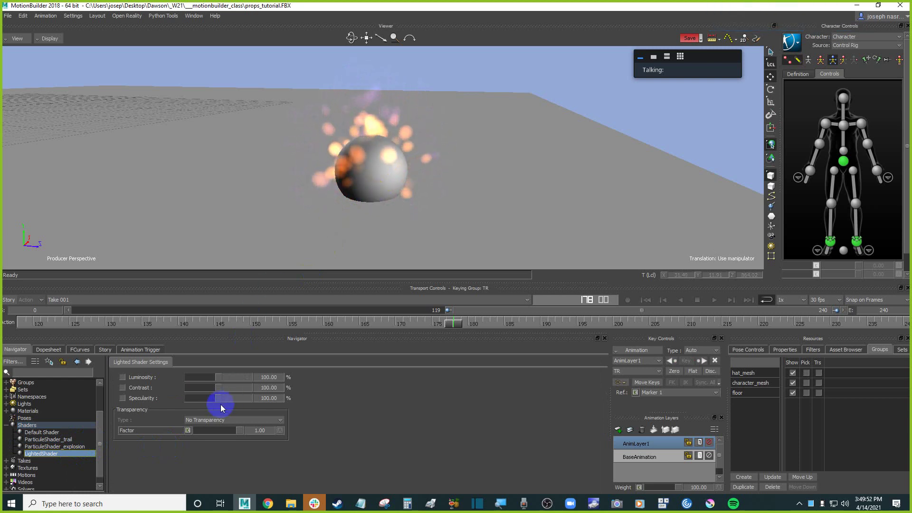
left_click(214, 420)
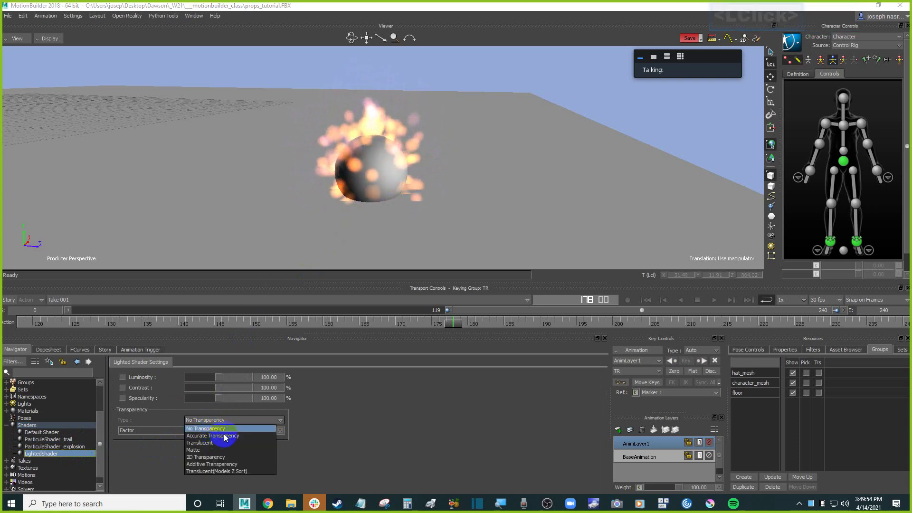
left_click(224, 437)
left_click_drag(236, 432, 186, 431)
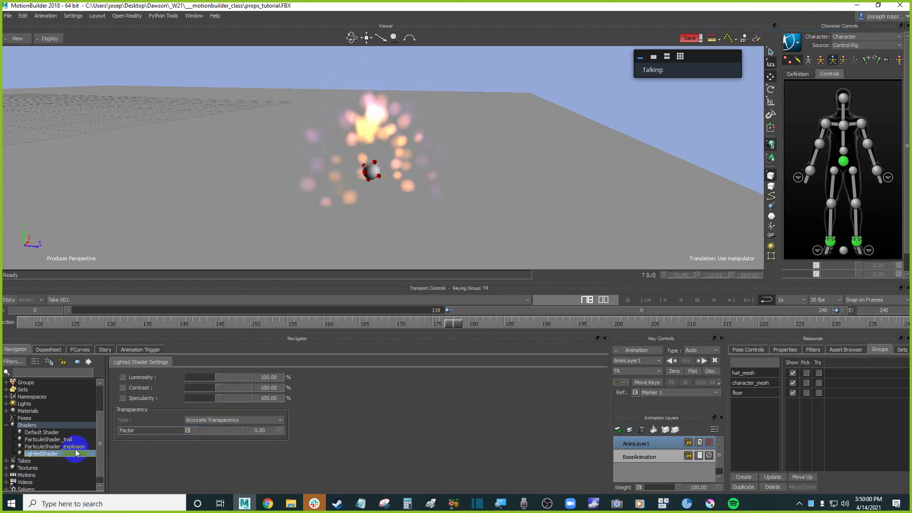
- Scale the small particle trail sphere uniformly down to about 0.42
left_click_drag(76, 453, 375, 177)
scroll(392, 178, "up", 3)
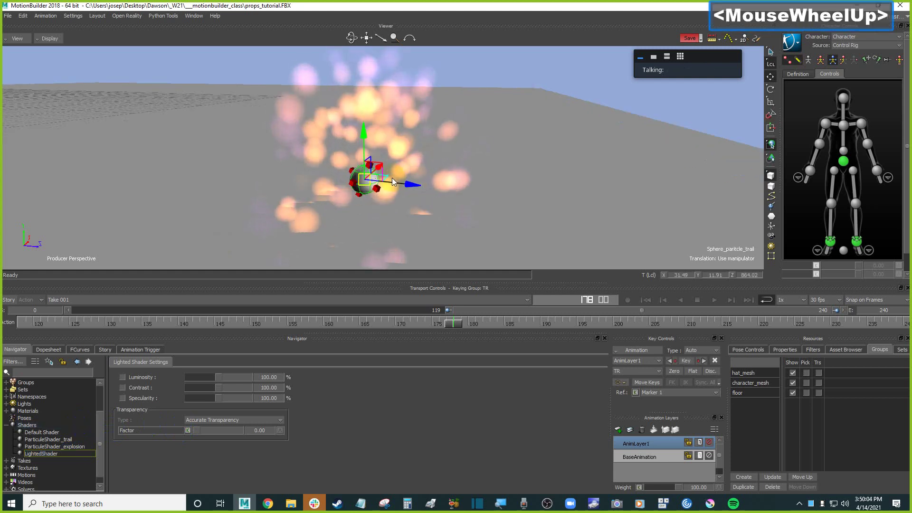
key("s")
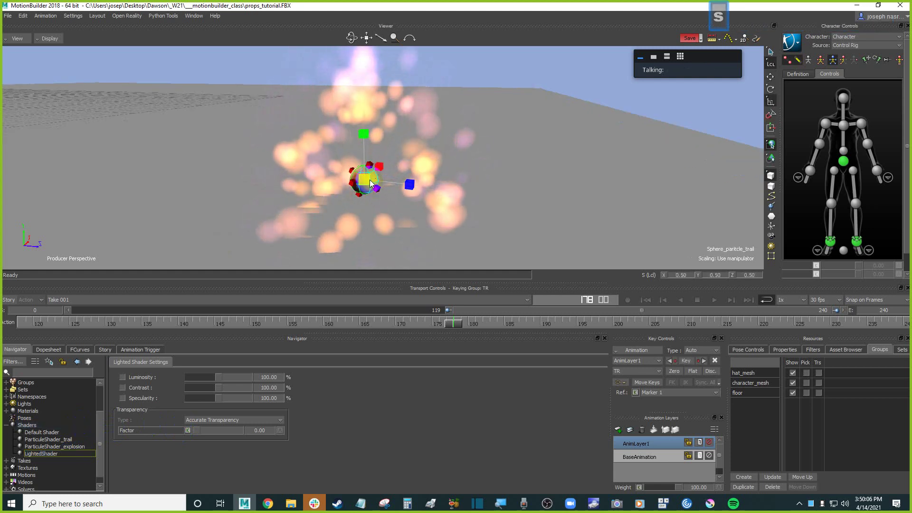
left_click_drag(370, 182, 414, 174)
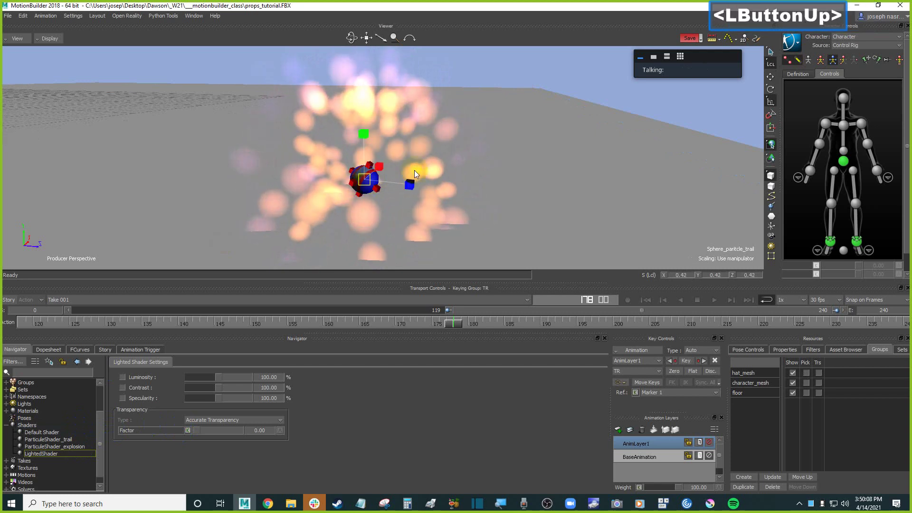
- Locate and select Sphere_explosion in the scene hierarchy and expand it to list its assigned shaders
left_click_drag(516, 137, 398, 165, "ctrl")
double_click(523, 190)
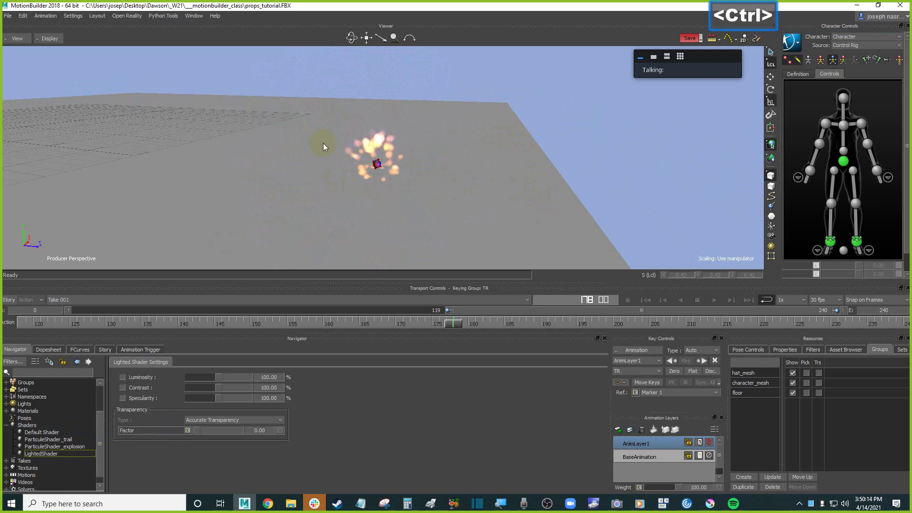
left_click_drag(451, 90, 457, 78, "ctrl")
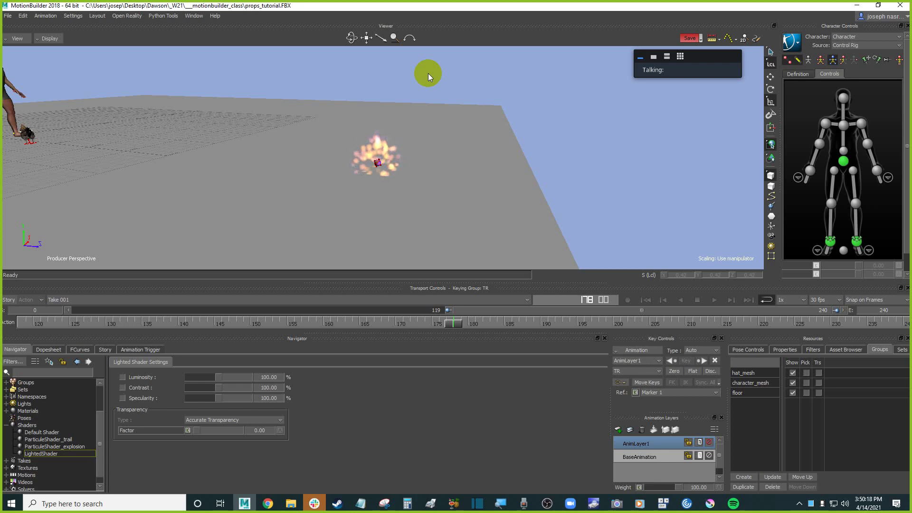
left_click(101, 395)
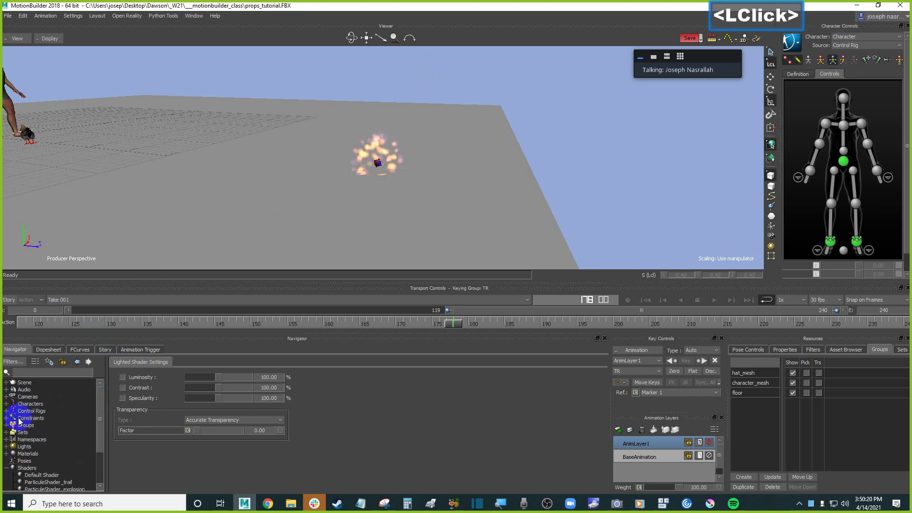
left_click(8, 383)
left_click_drag(101, 411, 91, 430)
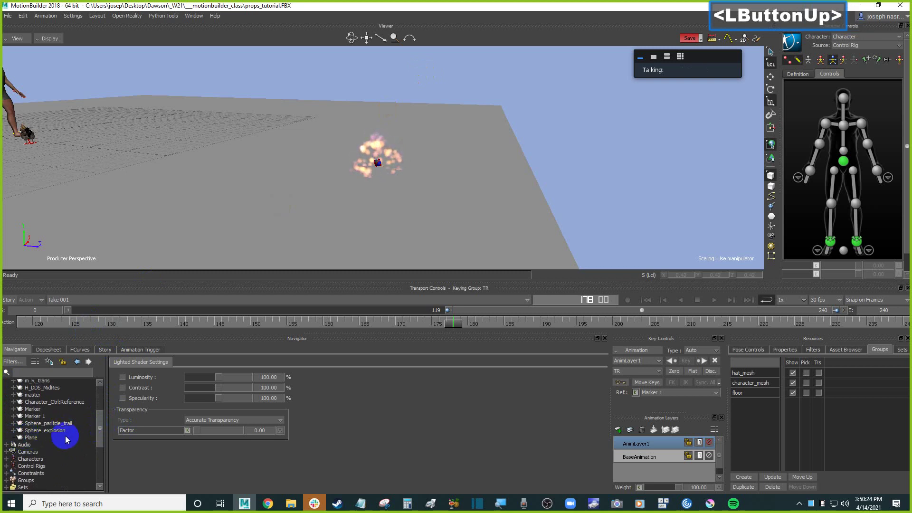
left_click(65, 435)
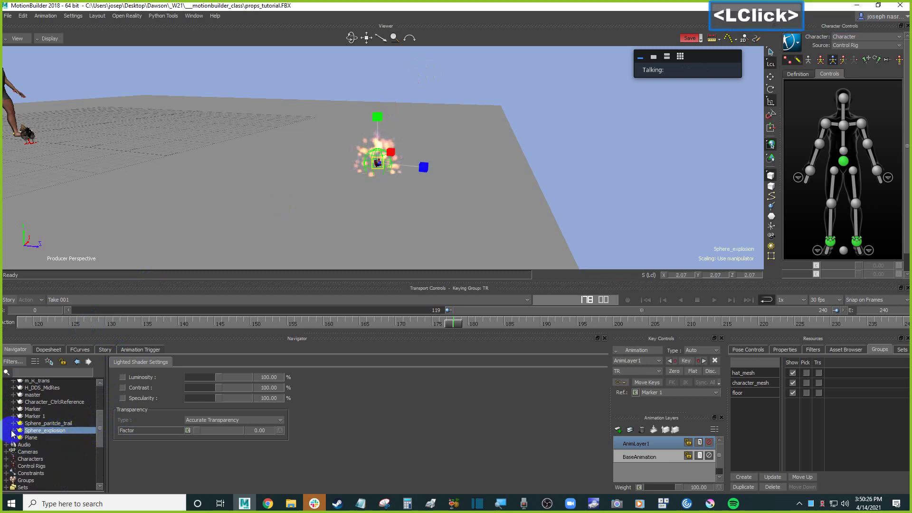
left_click(13, 430)
double_click(67, 432)
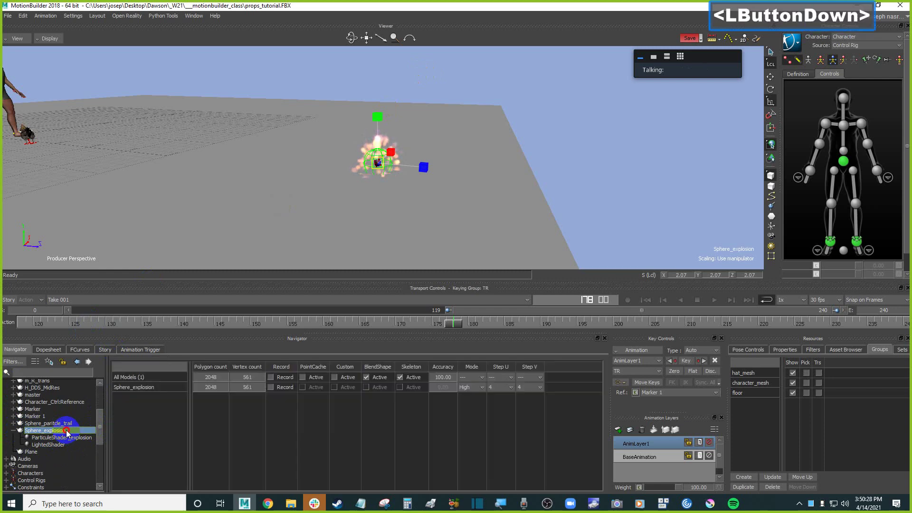
- Inspect the properties of Sphere_explosion, including its Viewer Options, and deselect the sphere
scroll(519, 194, "up", 4)
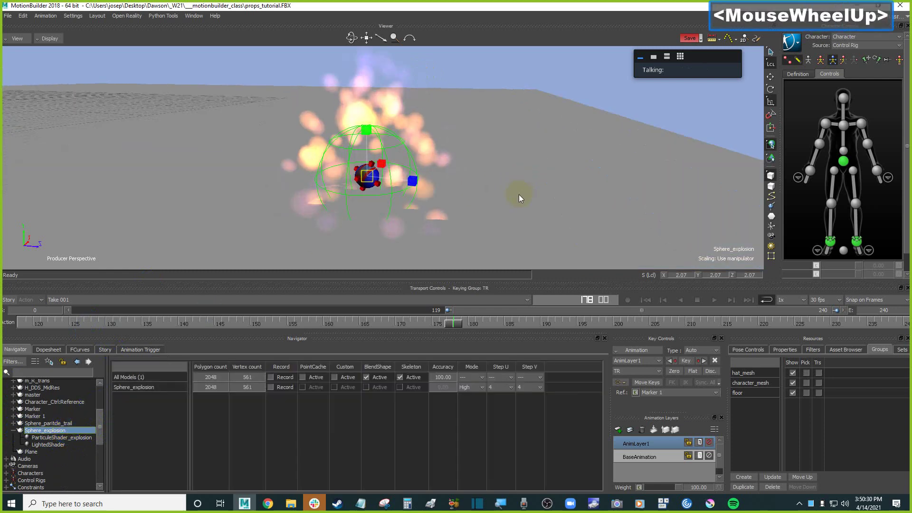
scroll(518, 194, "down", 3)
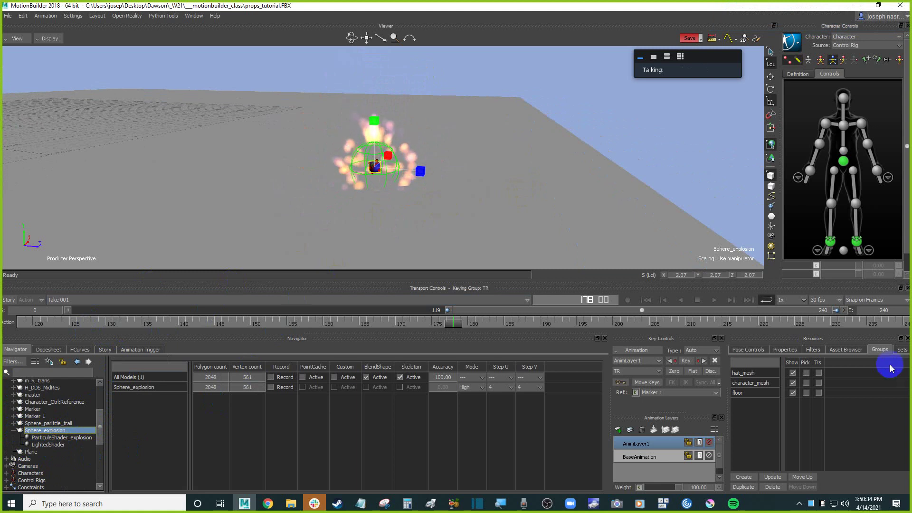
left_click(792, 351)
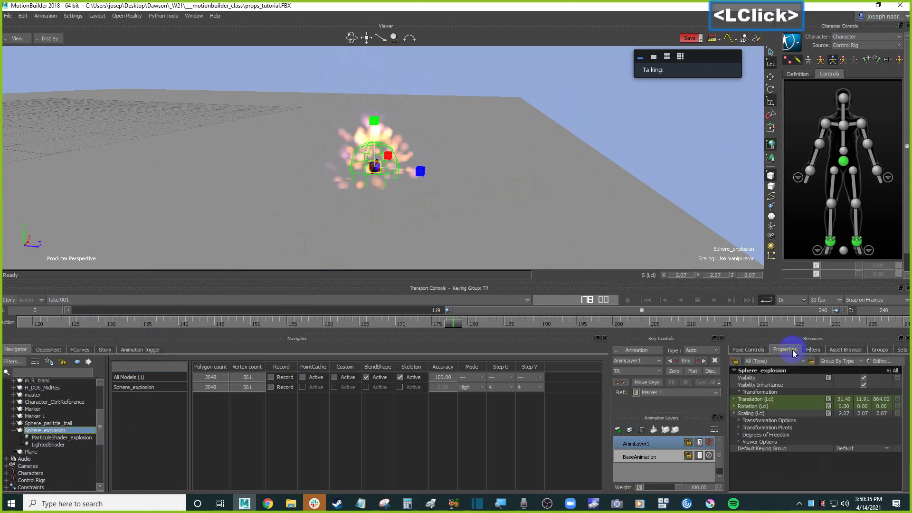
left_click(739, 443)
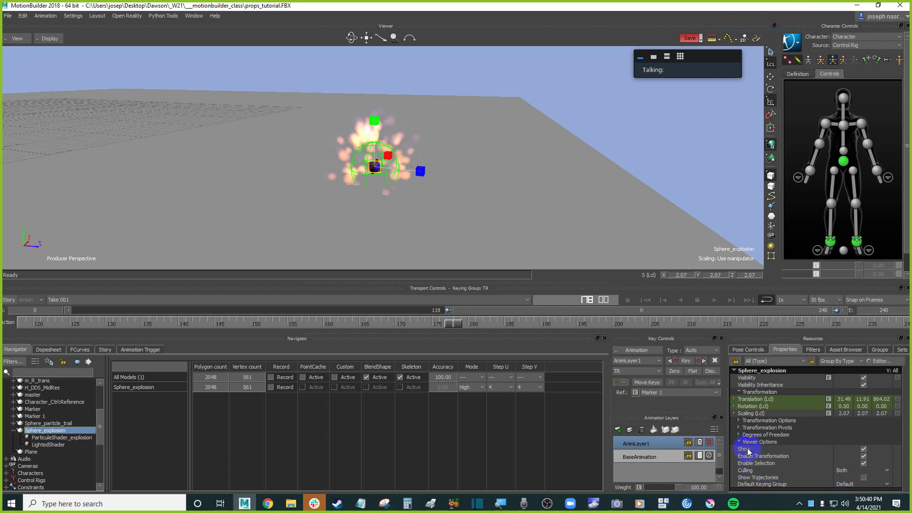
left_click(740, 442)
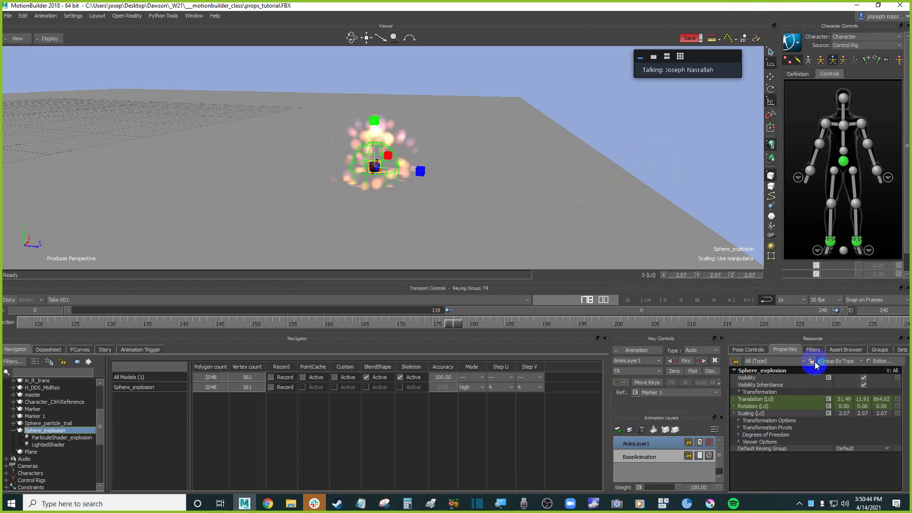
left_click(571, 190)
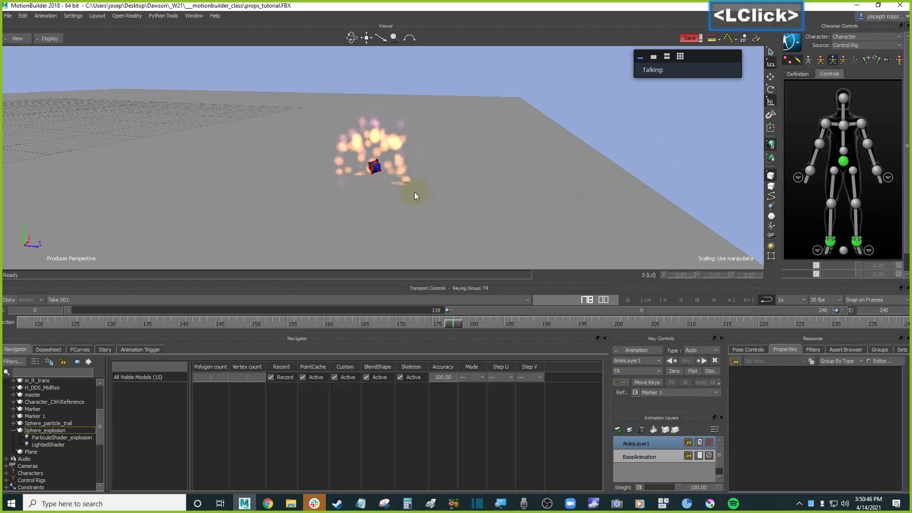
- Open the settings of ParticuleShader_explosion and make its particles emit from Scaling Volume
double_click(81, 438)
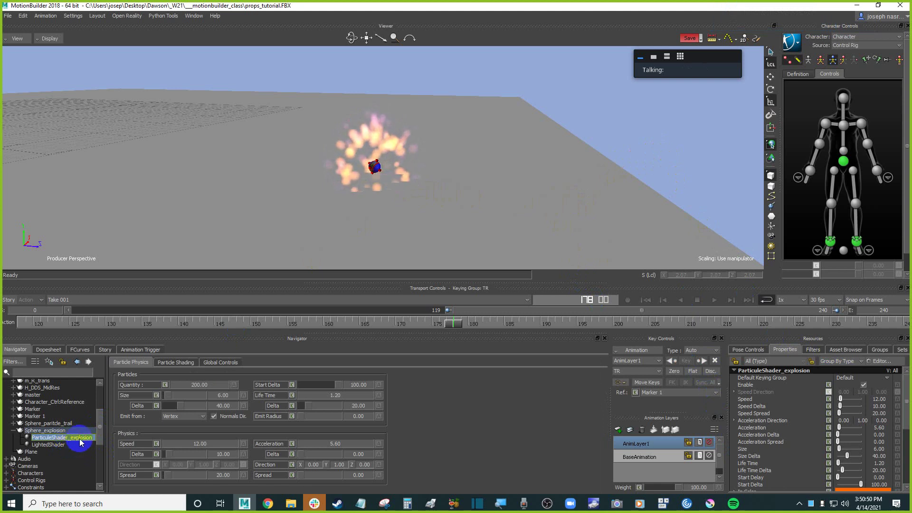
double_click(79, 438)
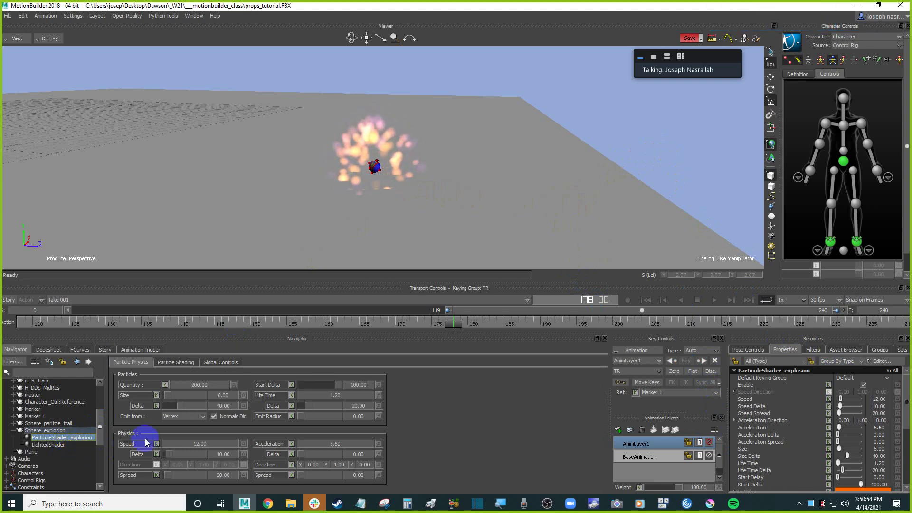
left_click(189, 416)
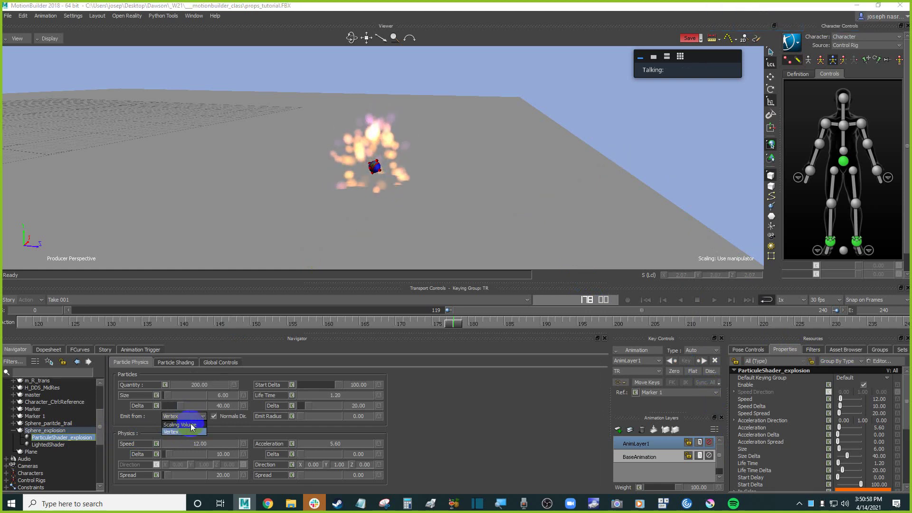
left_click(192, 426)
scroll(498, 184, "down", 2)
mouse_move(498, 184)
left_mouse_down("ctrl")
mouse_move(481, 193)
mouse_move(487, 177)
mouse_move(495, 184)
left_mouse_up("ctrl")
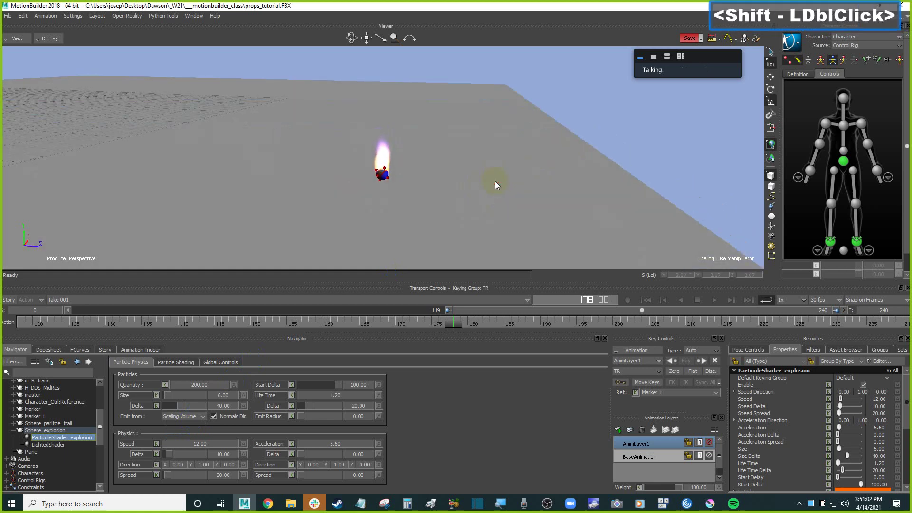
- Raise the explosion shader's particle quantity to 526 and its particle size to 67
left_click(200, 385)
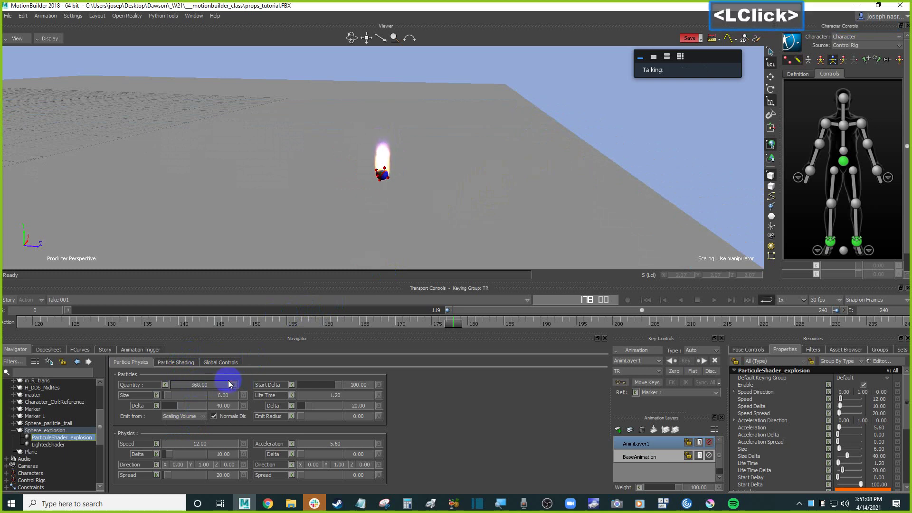
mouse_move(223, 395)
left_mouse_down()
mouse_move(246, 392)
mouse_move(225, 382)
left_mouse_up()
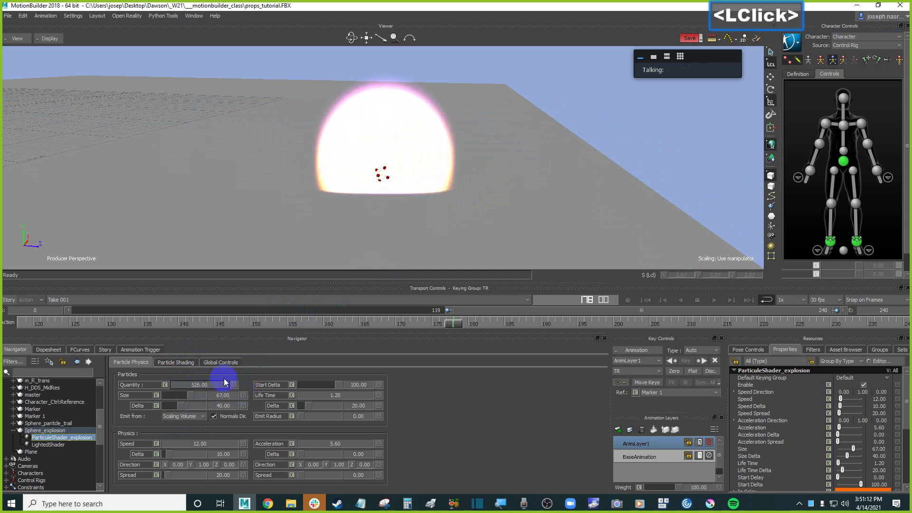
- Set the explosion particles' speed to 88.5 with a speed delta of 57.5 and a speed spread of 153
mouse_move(170, 476)
left_mouse_down()
mouse_move(190, 475)
mouse_move(180, 478)
left_mouse_up()
left_click_drag(192, 443, 234, 441)
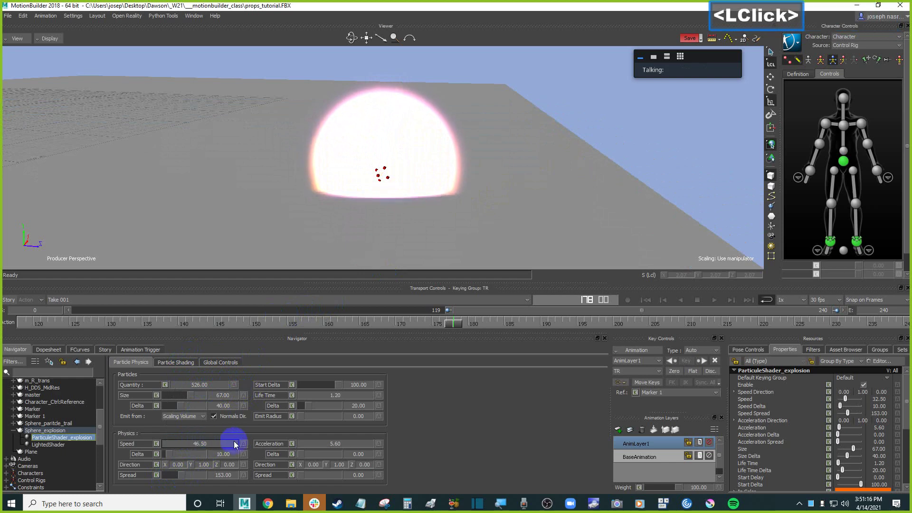
scroll(554, 183, "down", 2)
left_click_drag(554, 184, 528, 218, "ctrl")
left_click_drag(198, 444, 218, 440)
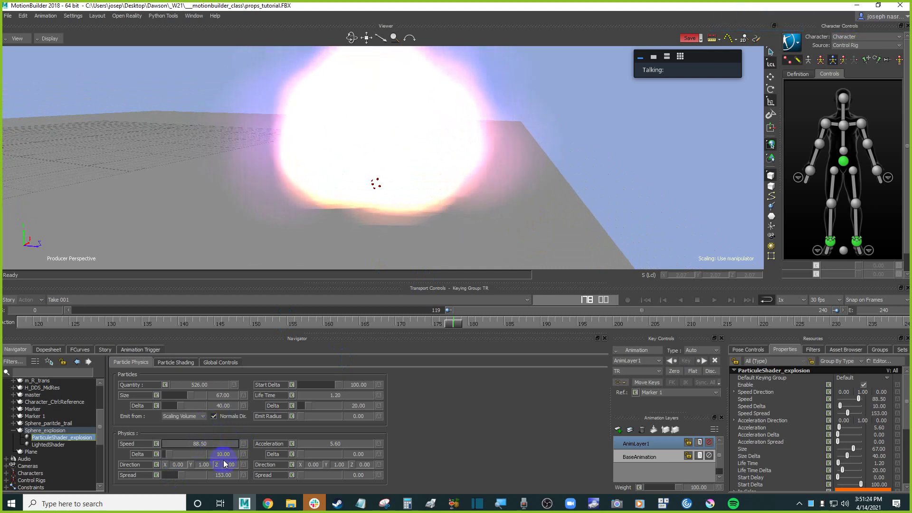
left_click_drag(172, 455, 184, 452)
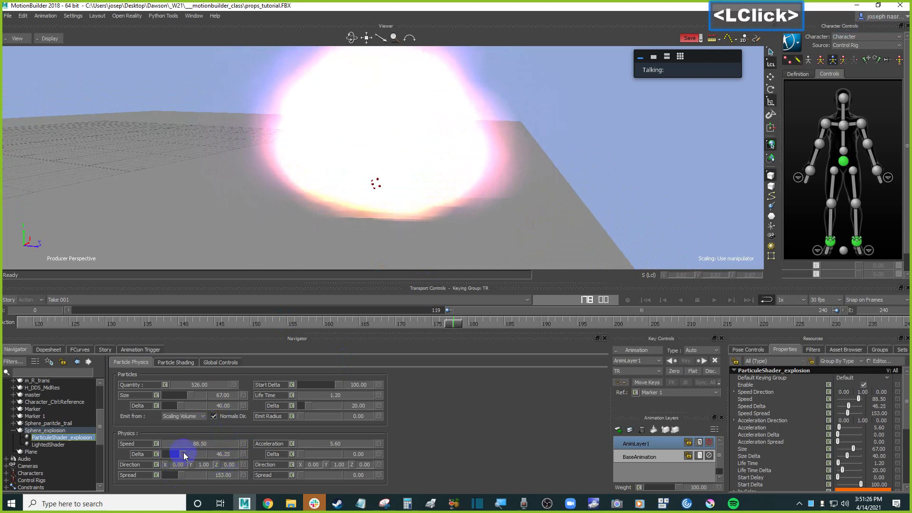
scroll(458, 150, "down", 4)
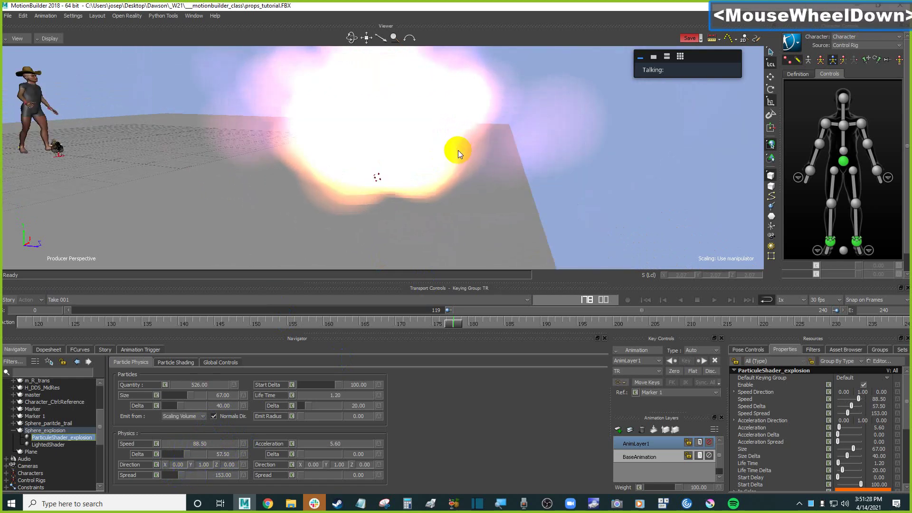
scroll(457, 169, "up", 3)
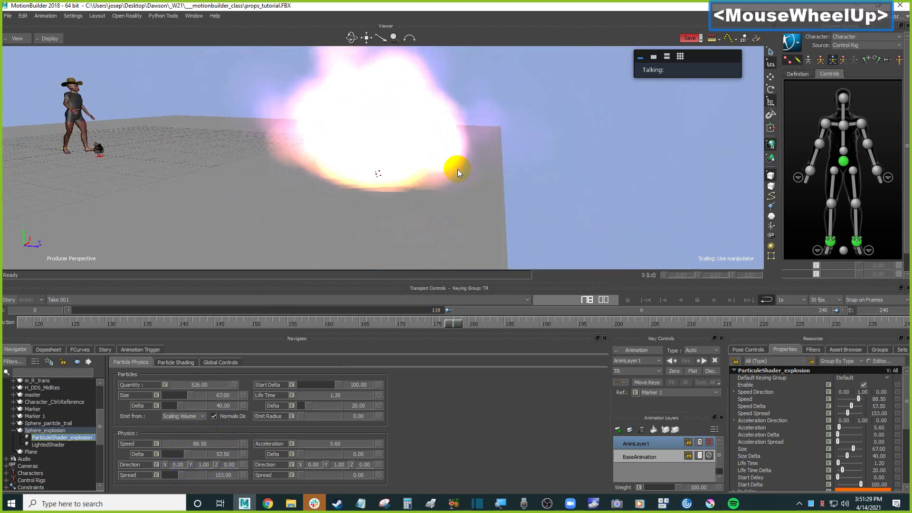
- Darken the In Color of ParticuleShader_explosion's particle shading to a brightness of about 38
left_click(176, 362)
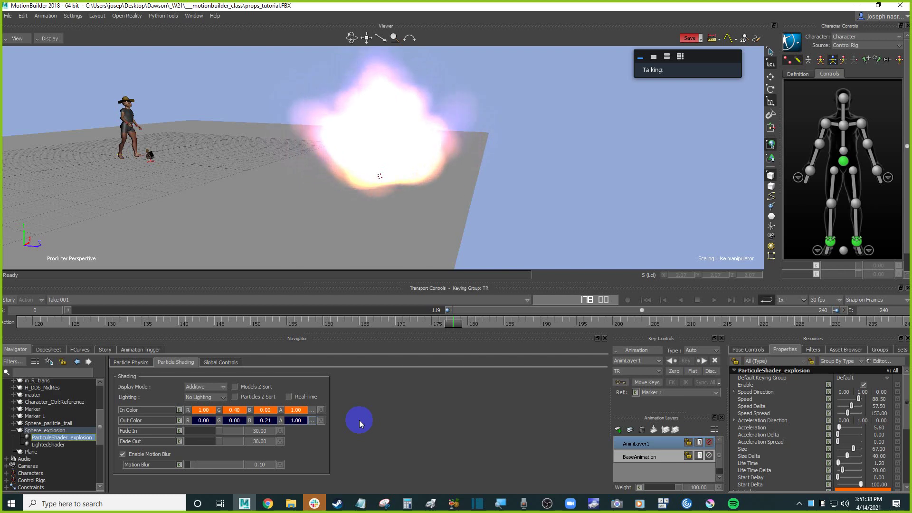
left_click_drag(580, 135, 590, 170)
left_click_drag(590, 169, 585, 153, "ctrl")
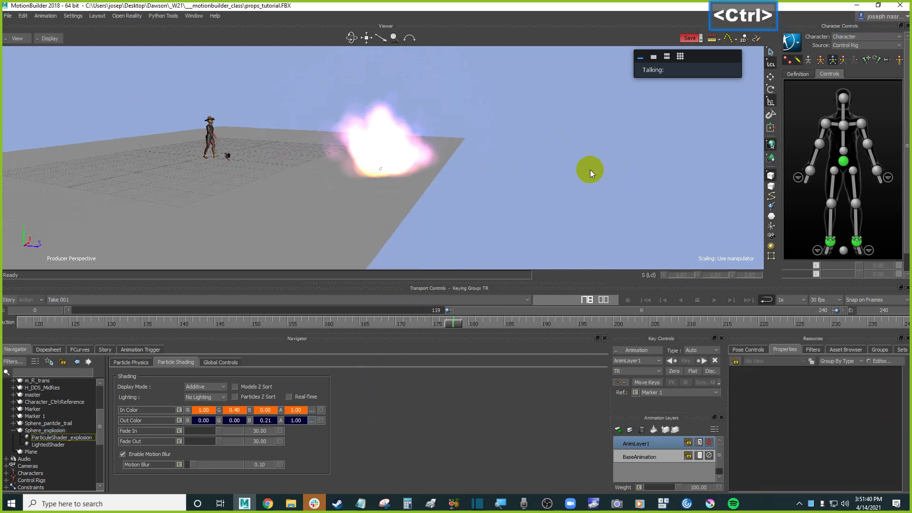
left_click(311, 409)
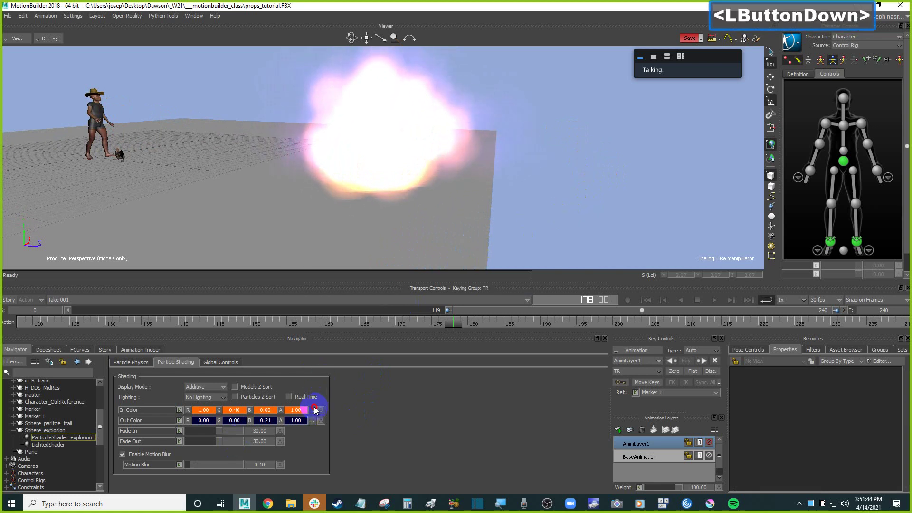
left_click_drag(340, 423, 283, 427)
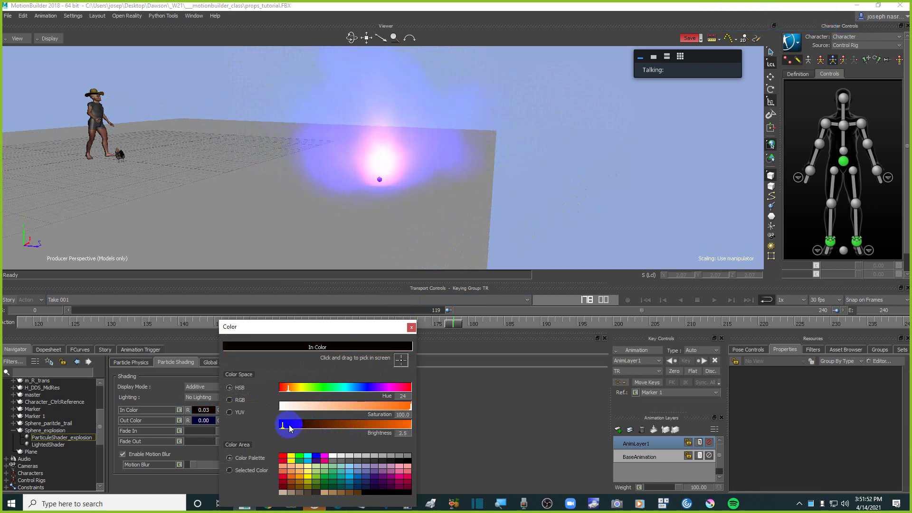
left_click_drag(290, 426, 330, 425)
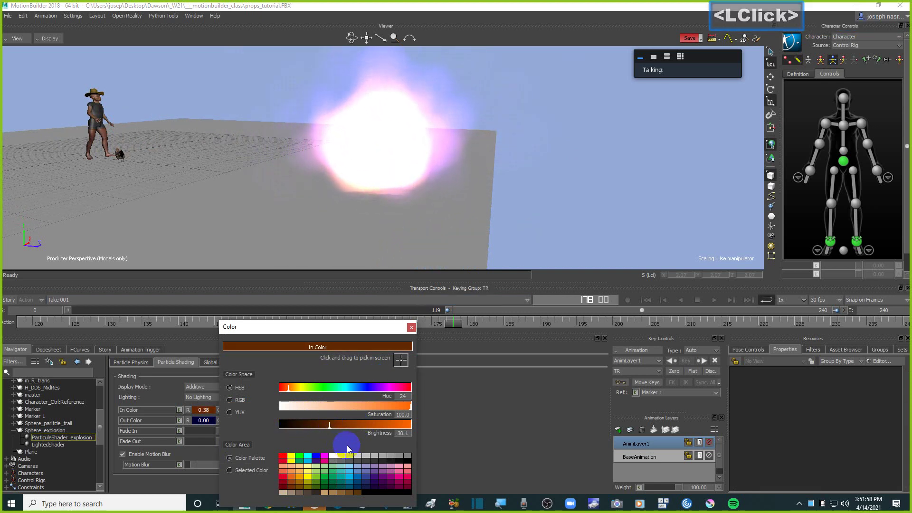
- Set the explosion particles' lighting to Simple Lighting and compare the Matte and Translucent display modes before returning to Additive
left_click(411, 327)
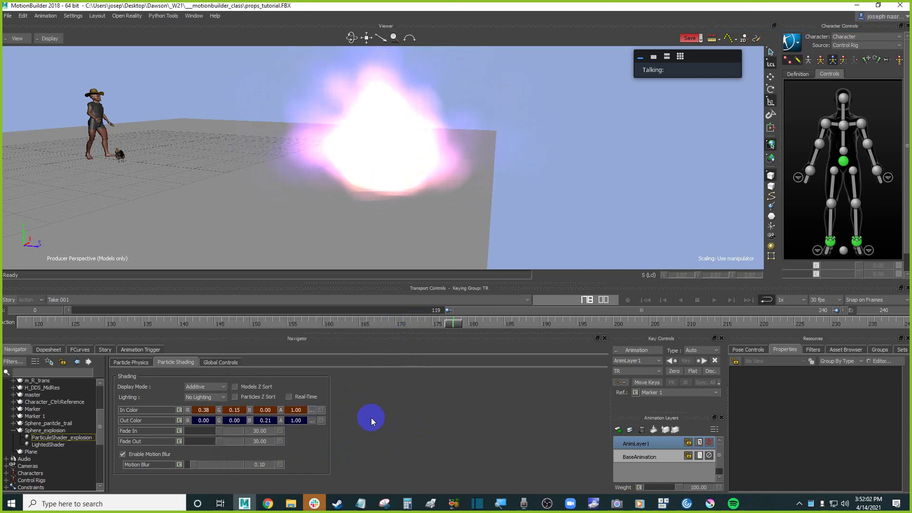
left_click(206, 396)
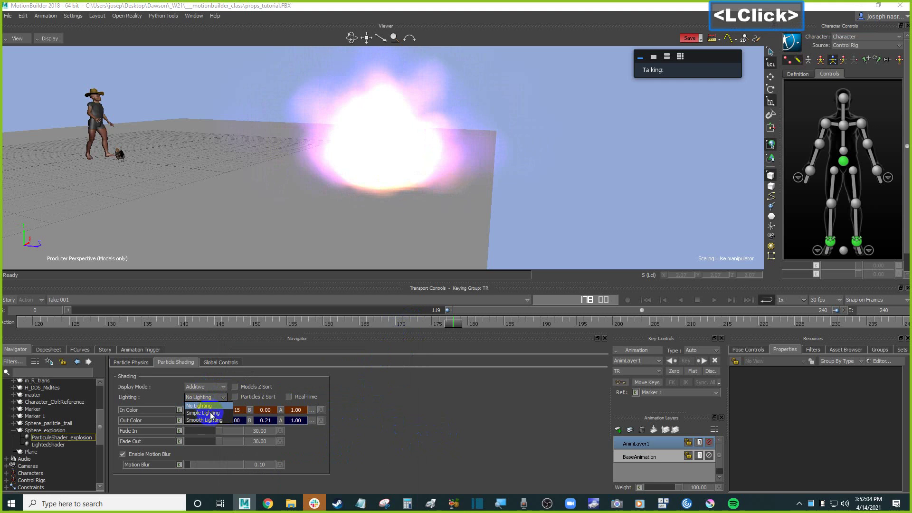
left_click(209, 387)
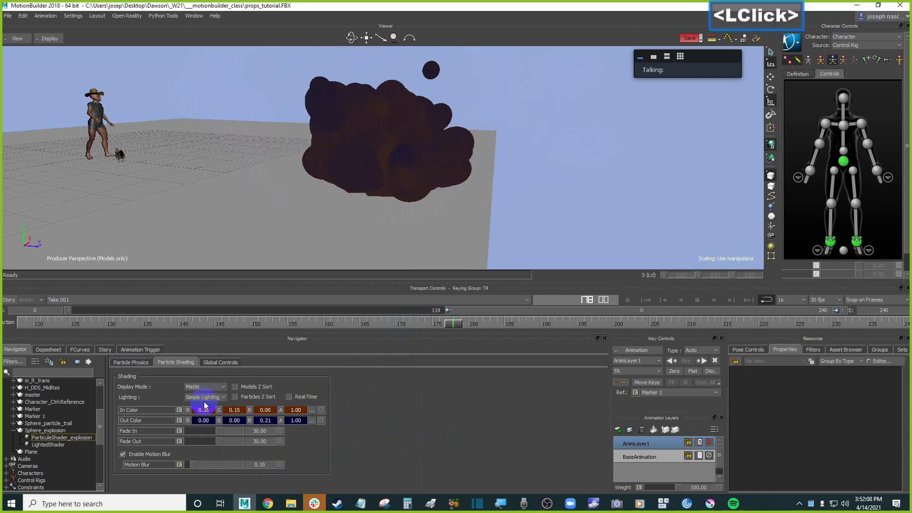
left_click(209, 386)
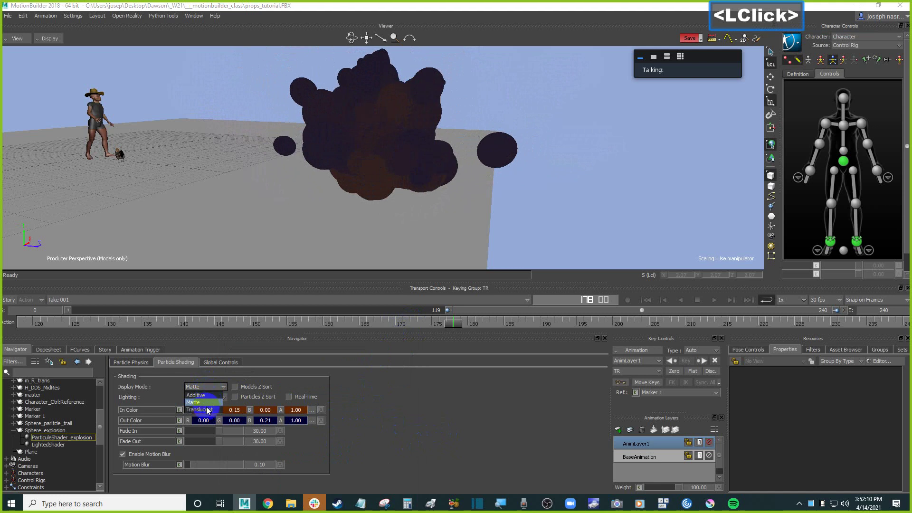
left_click(206, 408)
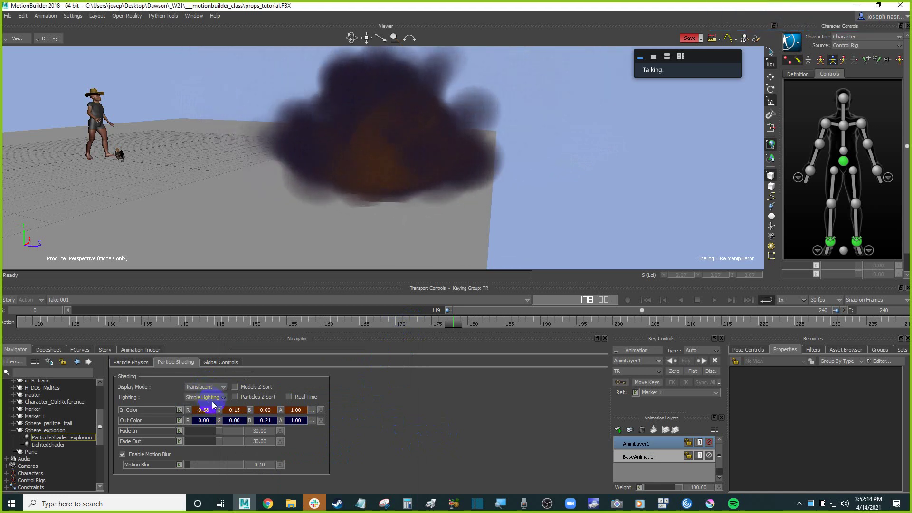
left_click(215, 388)
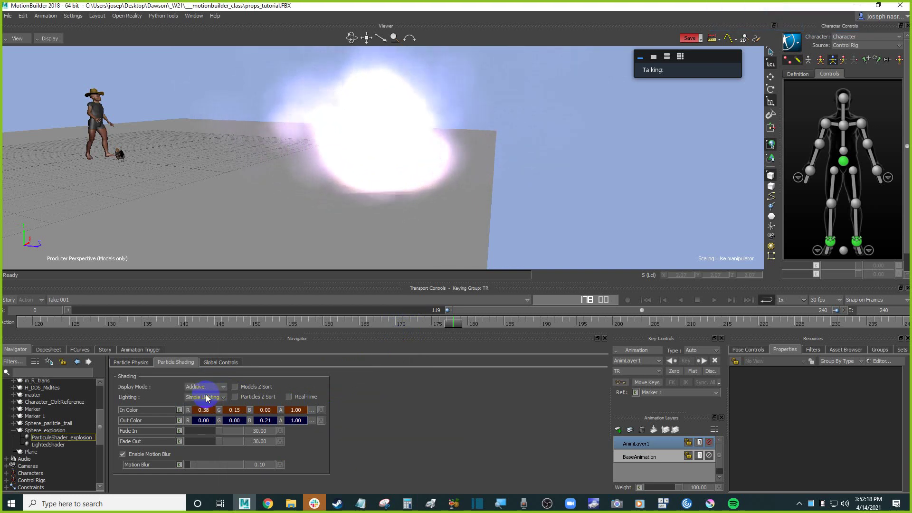
left_click(430, 418)
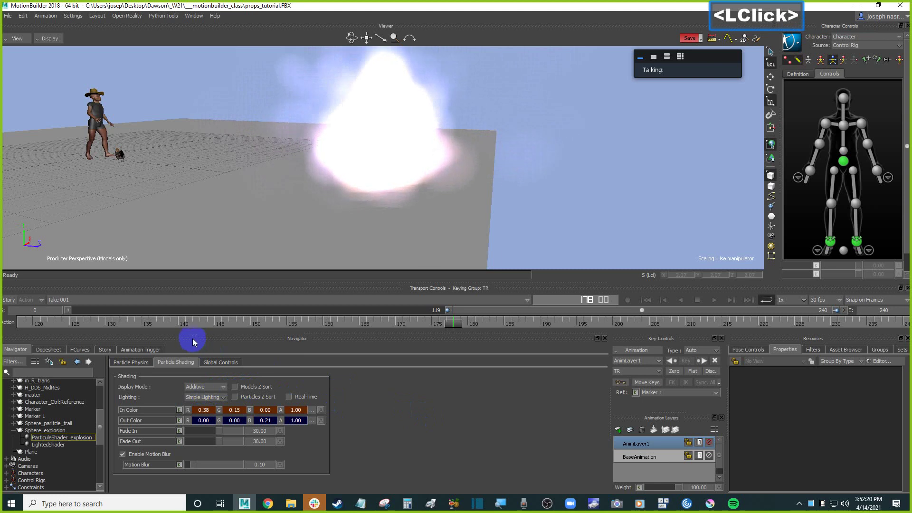
- Try a Fade In of 50 on the explosion particles, then set it to 29.36
left_click(139, 363)
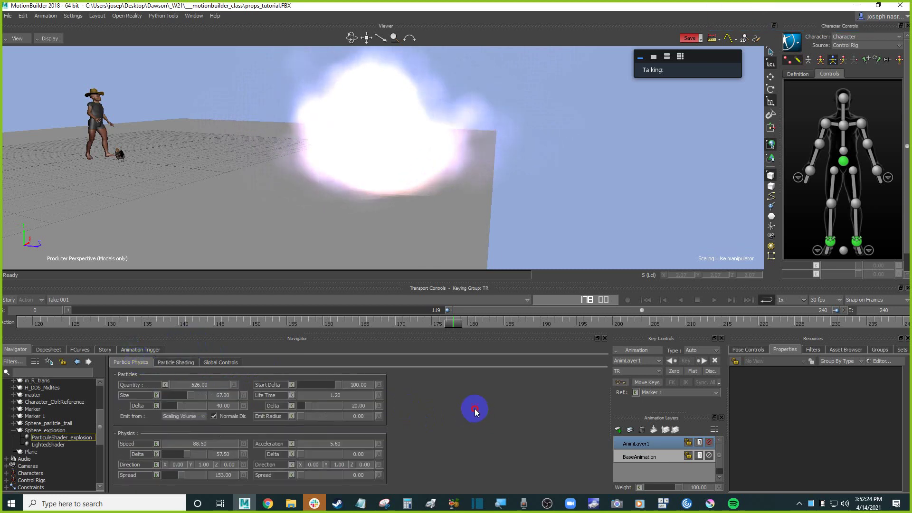
left_click(186, 363)
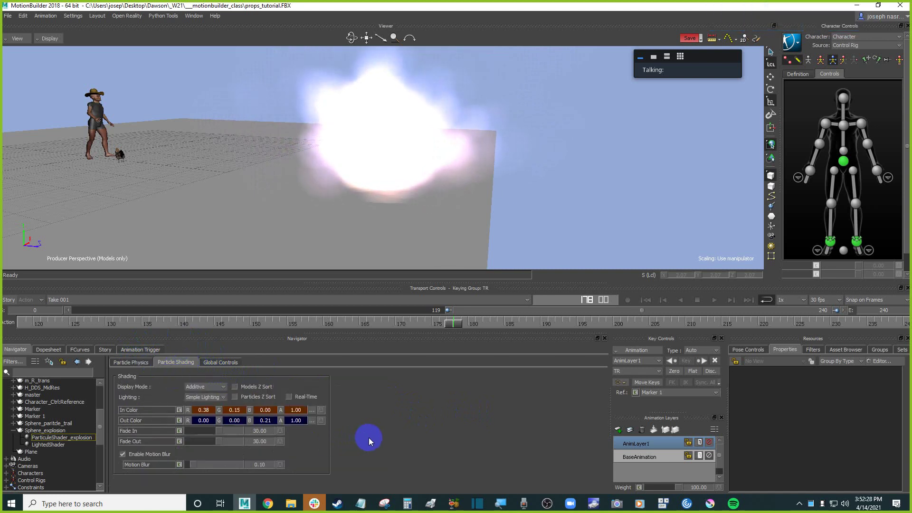
left_click_drag(205, 430, 273, 432)
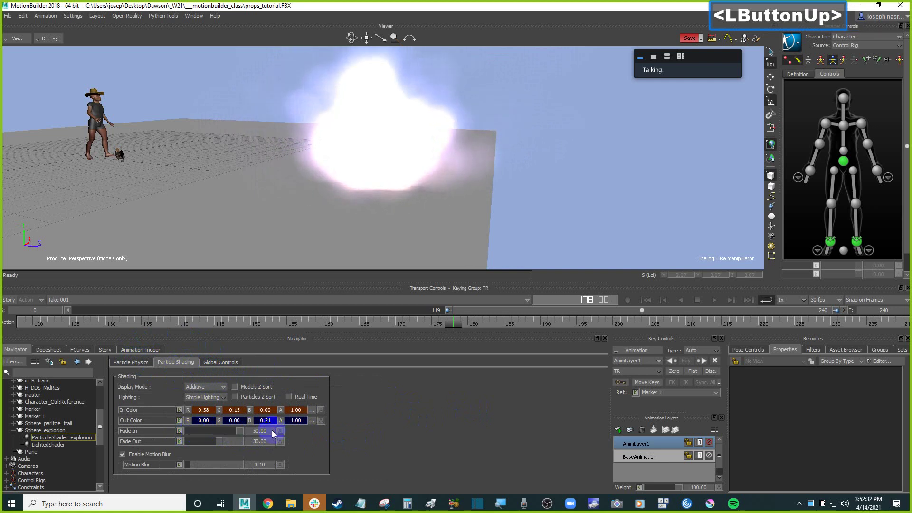
left_click(217, 430)
left_click_drag(217, 430, 218, 429)
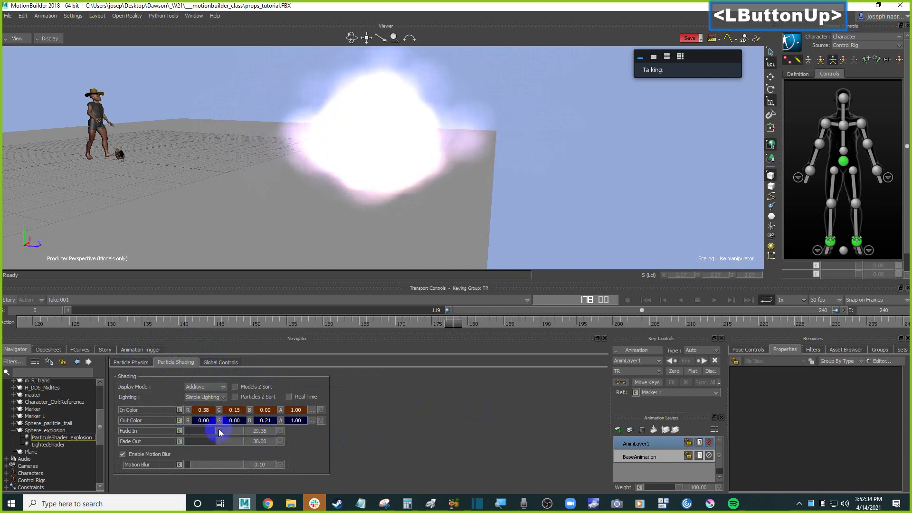
left_click(220, 363)
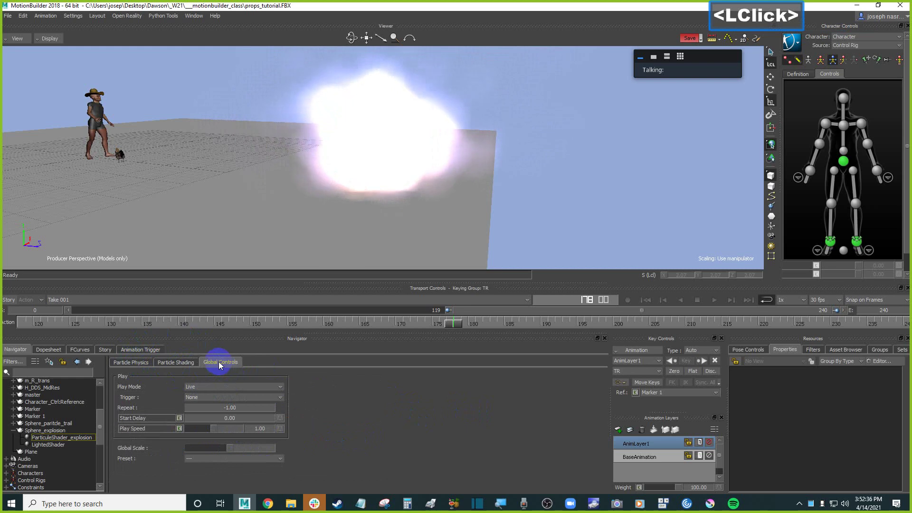
left_click(166, 362)
left_click(138, 363)
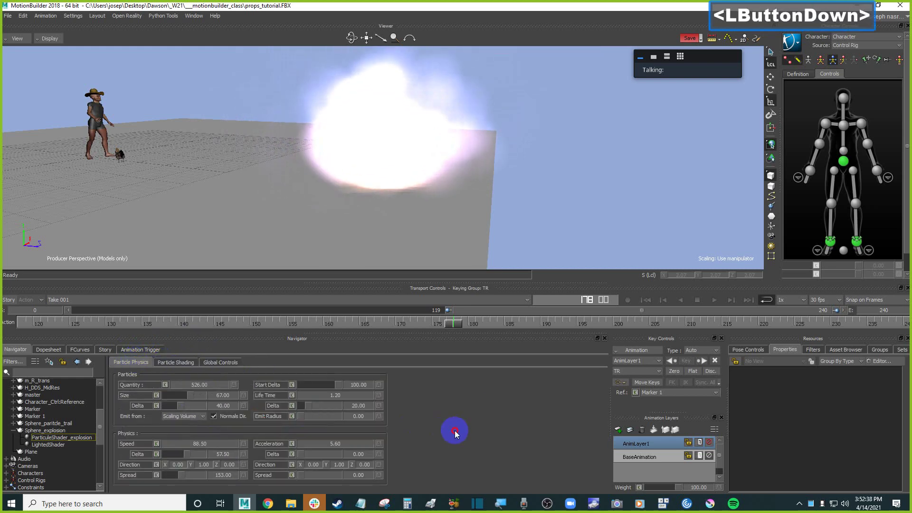
left_click_drag(551, 190, 605, 222, "ctrl")
left_click(410, 142)
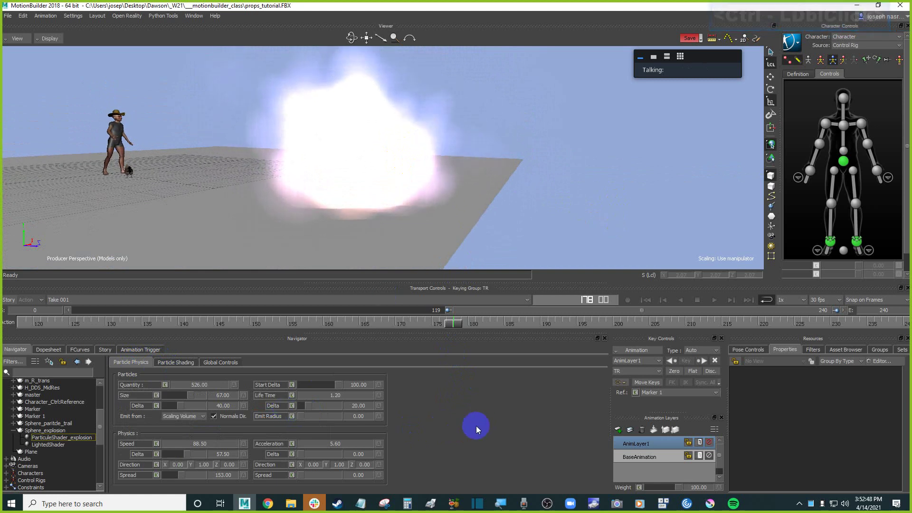
left_click(475, 426)
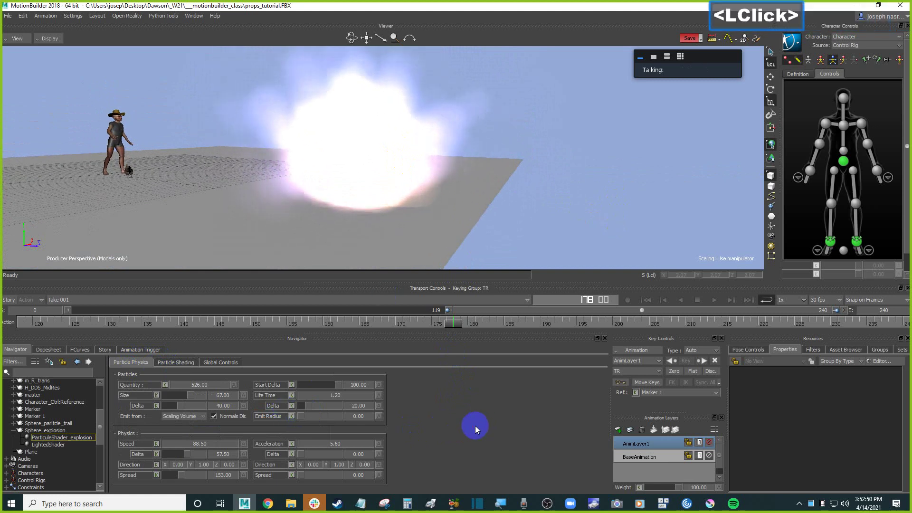
- Try darker and brighter blues for the explosion particles' Out Color and set its brightness to 26.3
left_click(196, 364)
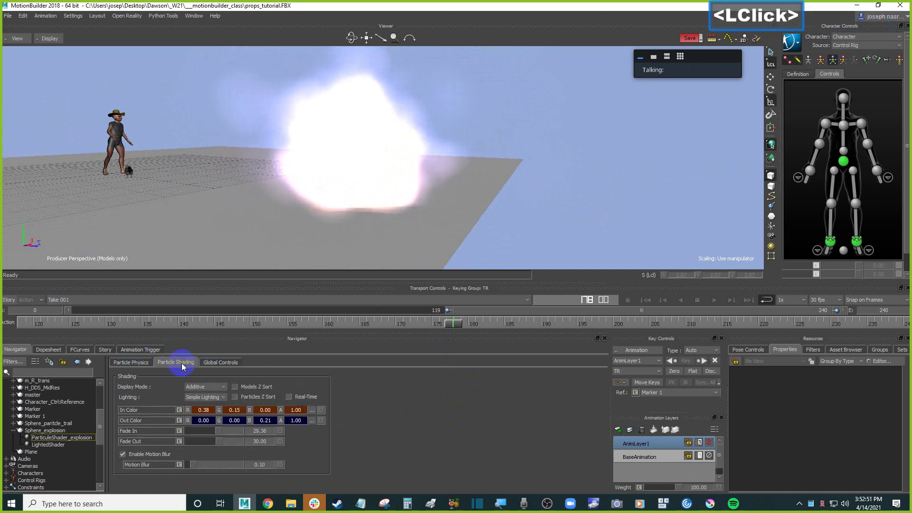
left_click(312, 421)
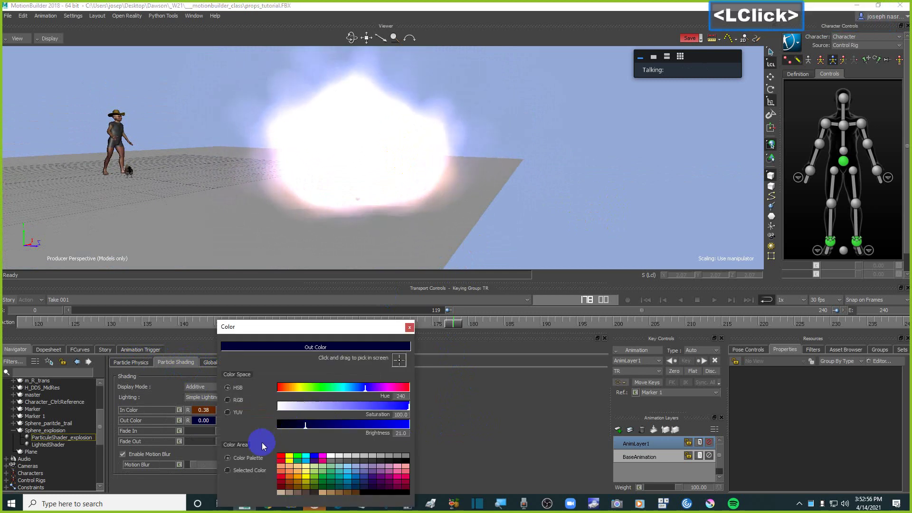
mouse_move(284, 423)
left_mouse_down()
mouse_move(273, 424)
mouse_move(429, 424)
left_mouse_up()
left_click(292, 422)
left_click_drag(323, 423, 252, 423)
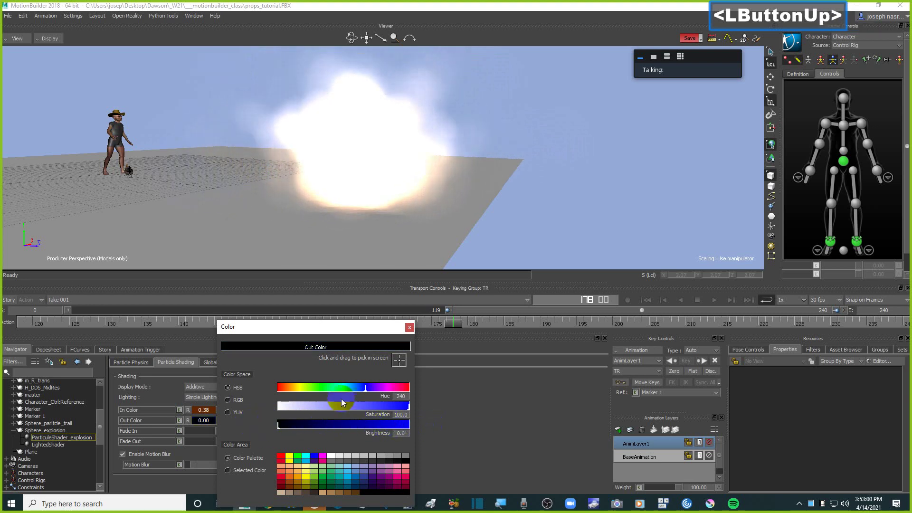
left_click_drag(352, 421, 431, 408)
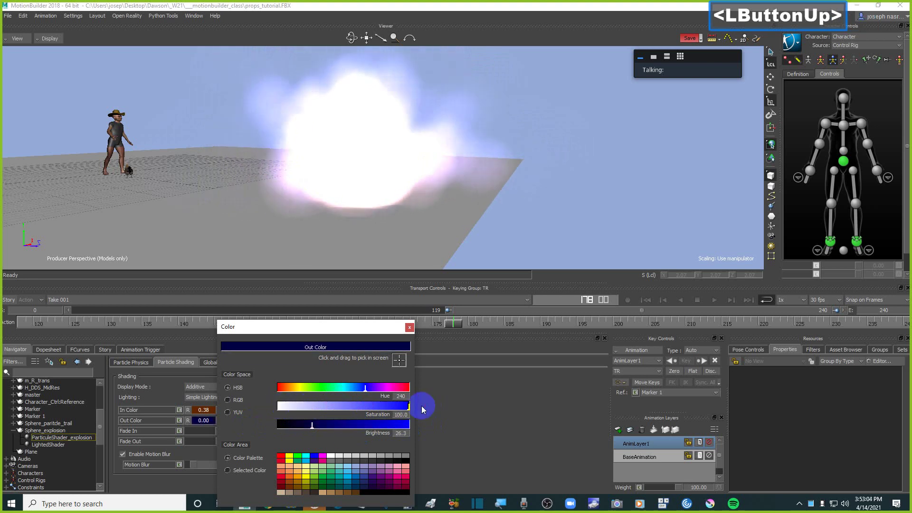
left_click(409, 327)
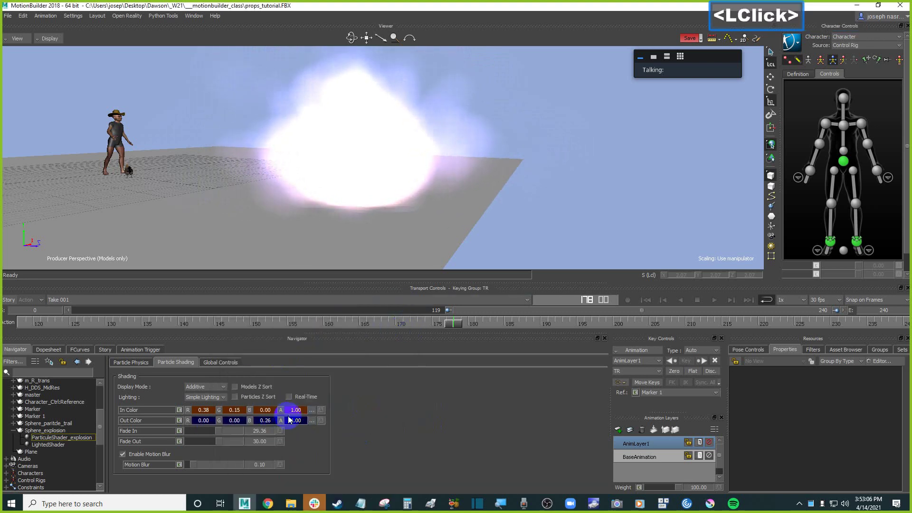
- Try the explosion particles' In Color at zero brightness, then raise its brightness to 70.5
left_click(312, 411)
left_click_drag(316, 423, 254, 424)
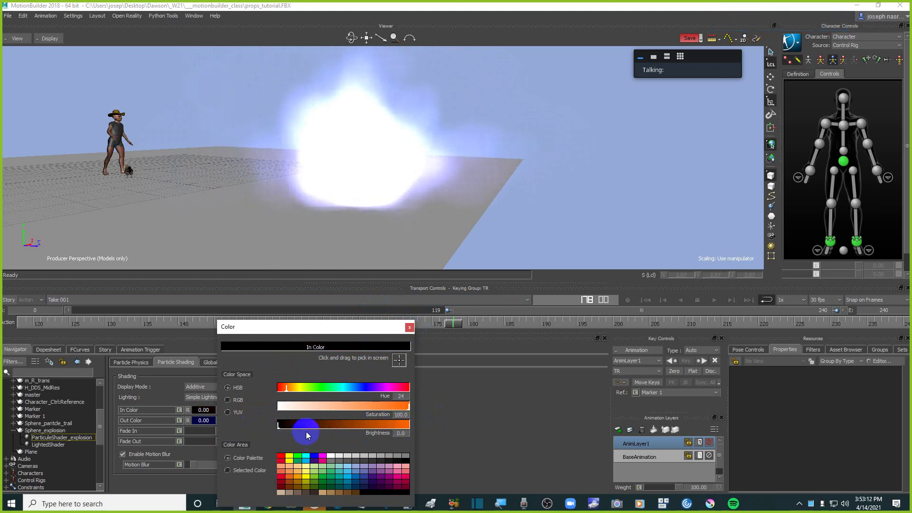
left_click(326, 424)
double_click(355, 424)
left_click(372, 423)
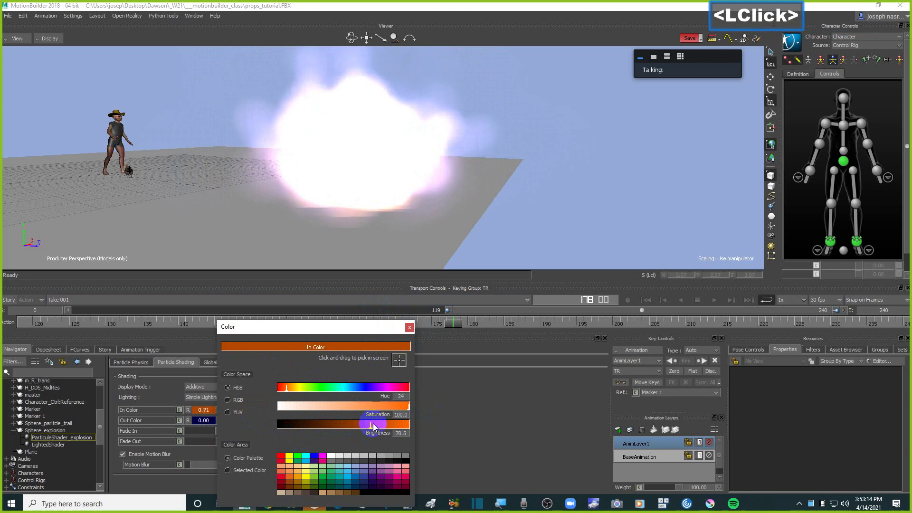
left_click(409, 327)
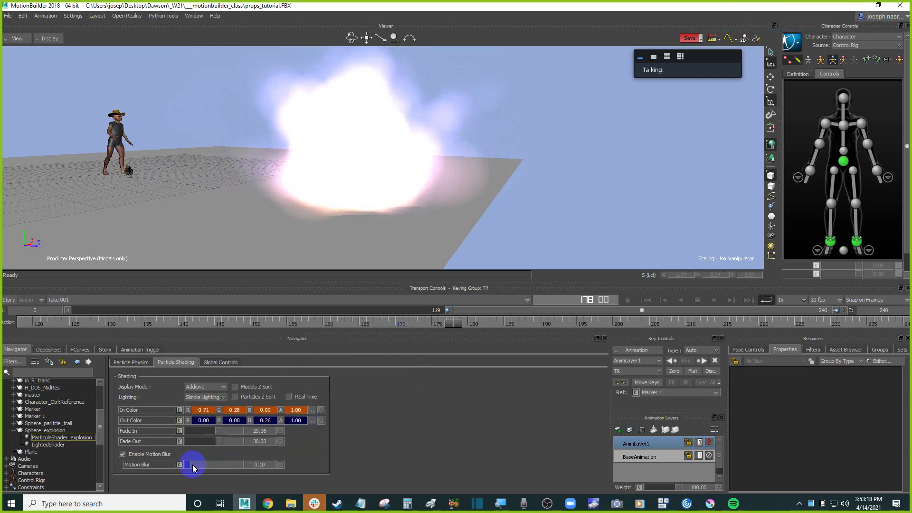
- Toggle the explosion particles' motion blur to compare the effect, leaving it enabled
left_click(147, 454)
left_click(125, 454)
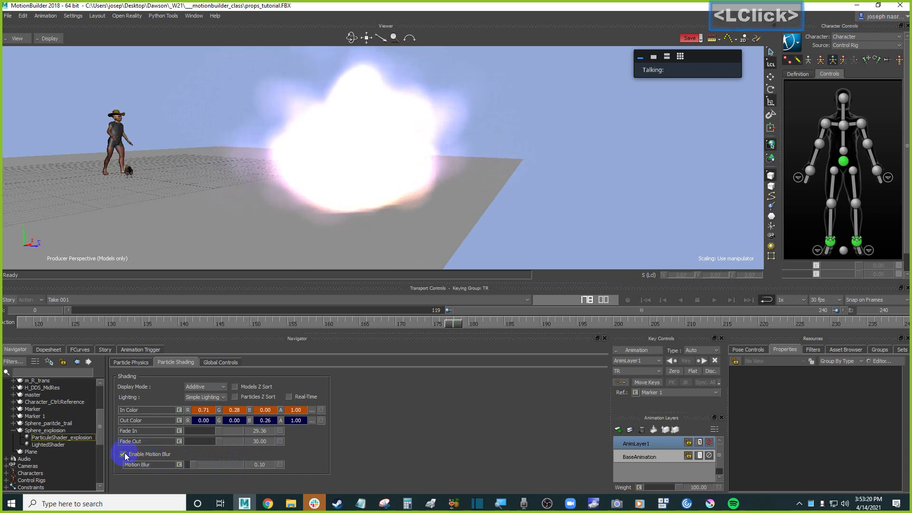
left_click(123, 453)
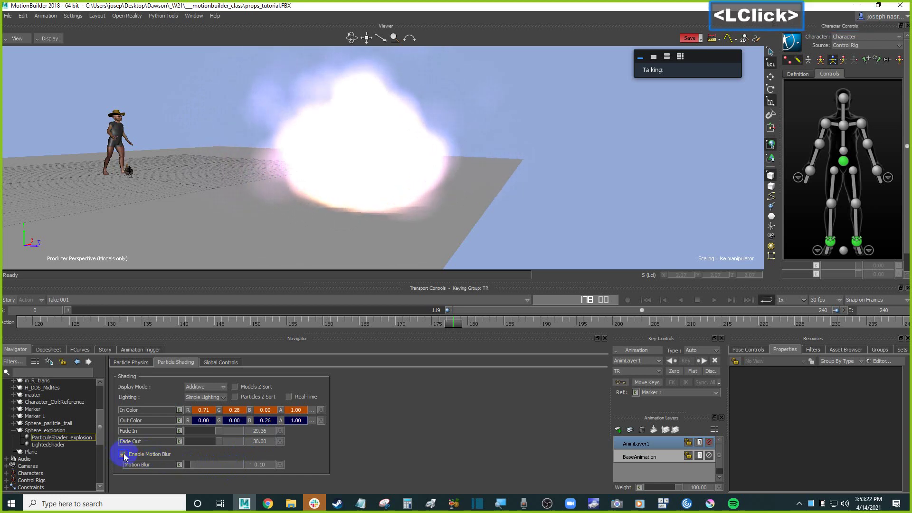
- Change the explosion particles' display mode to Translucent
left_click(138, 363)
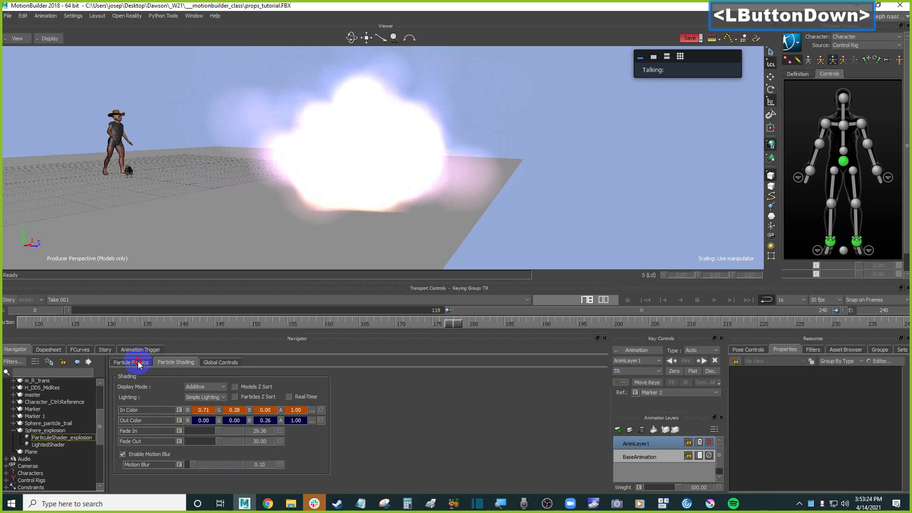
left_click(173, 361)
left_click(204, 386)
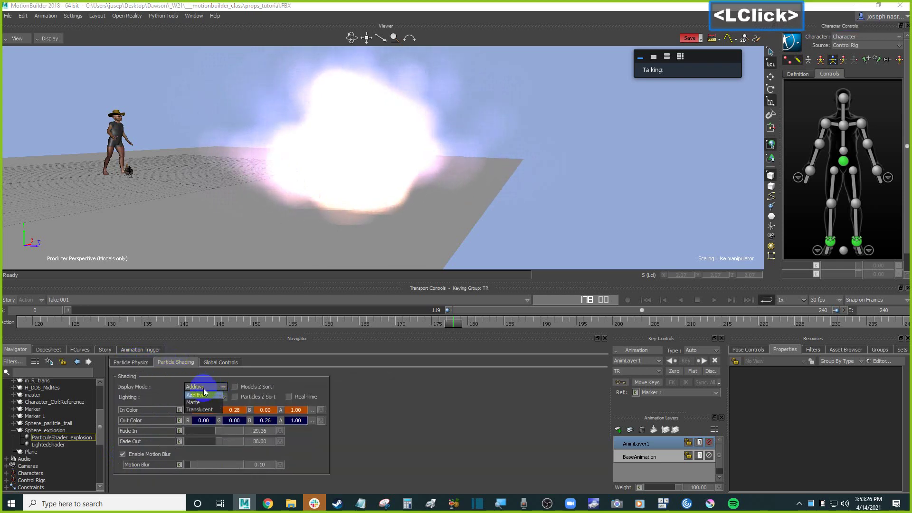
left_click(212, 409)
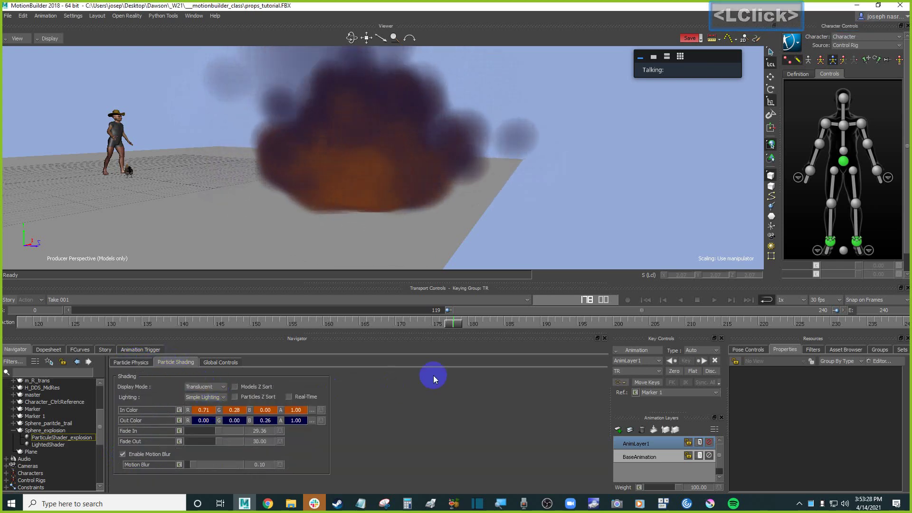
- Set the explosion particles' Out Color to pure red from the color palette
scroll(399, 149, "down", 2)
left_click_drag(399, 149, 423, 212, "ctrl")
double_click(424, 212, "shift")
left_click(312, 410)
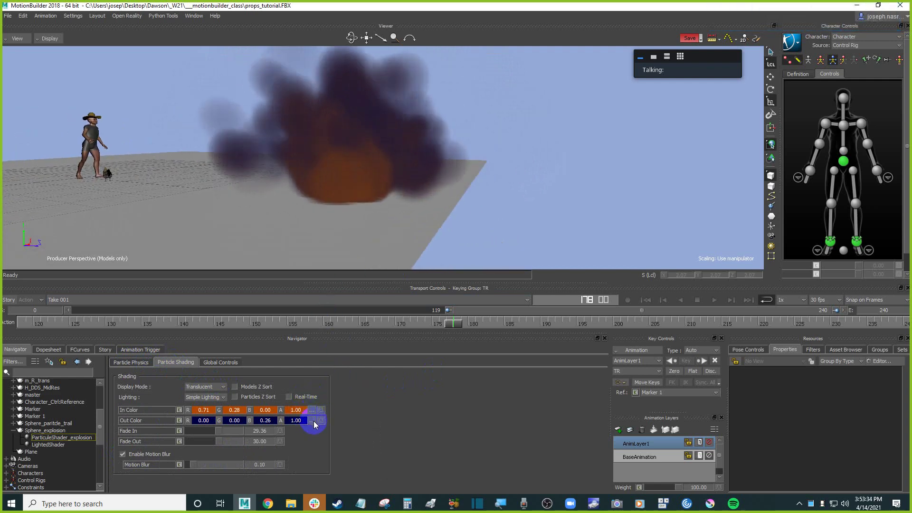
left_click(312, 409)
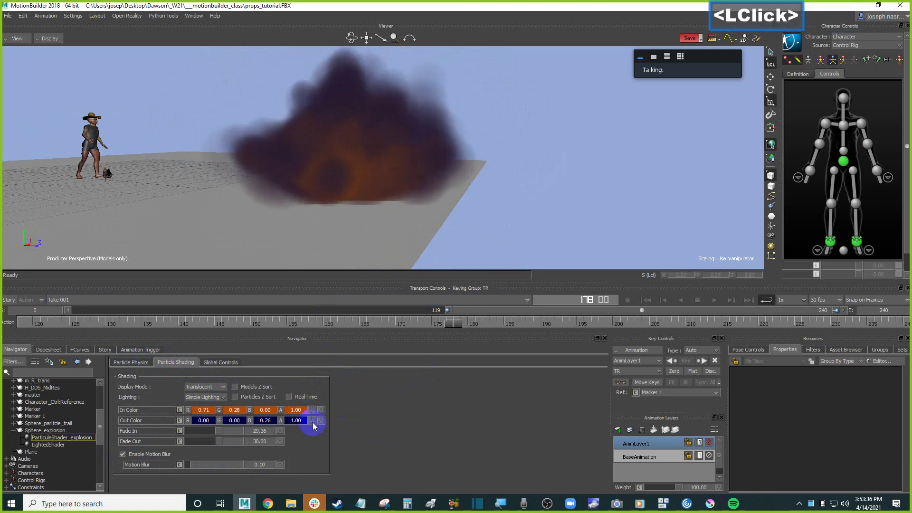
left_click(311, 420)
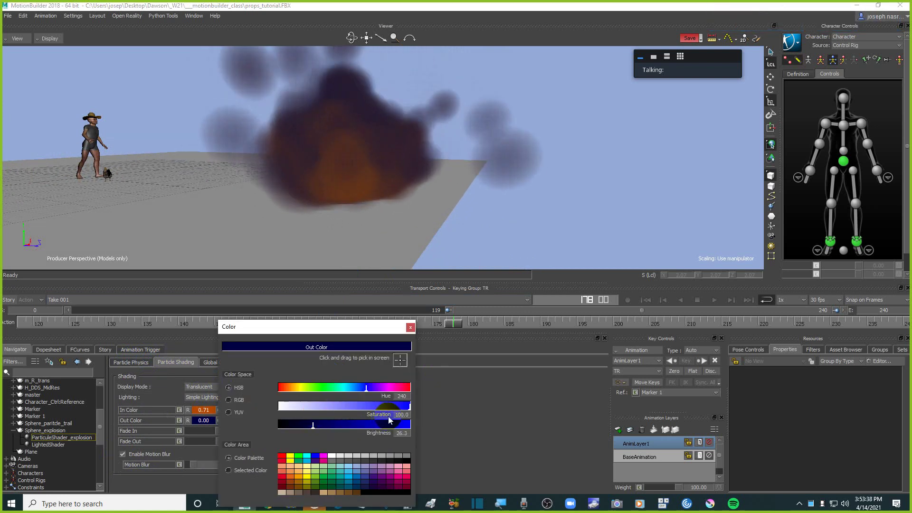
left_click(283, 456)
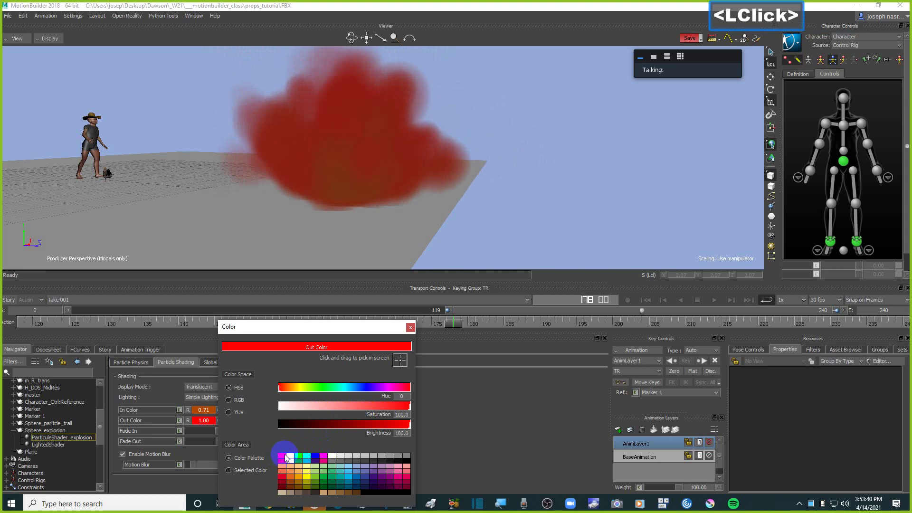
- Raise the brightness of the explosion particles' orange In Color to 100
mouse_move(319, 328)
left_mouse_down()
mouse_move(369, 326)
mouse_move(431, 303)
left_mouse_up()
left_click(312, 410)
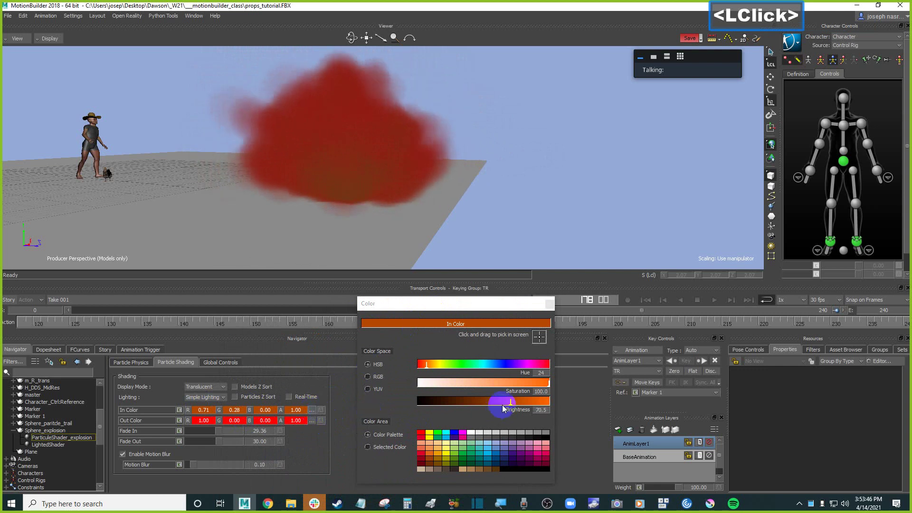
left_click_drag(499, 403, 572, 404)
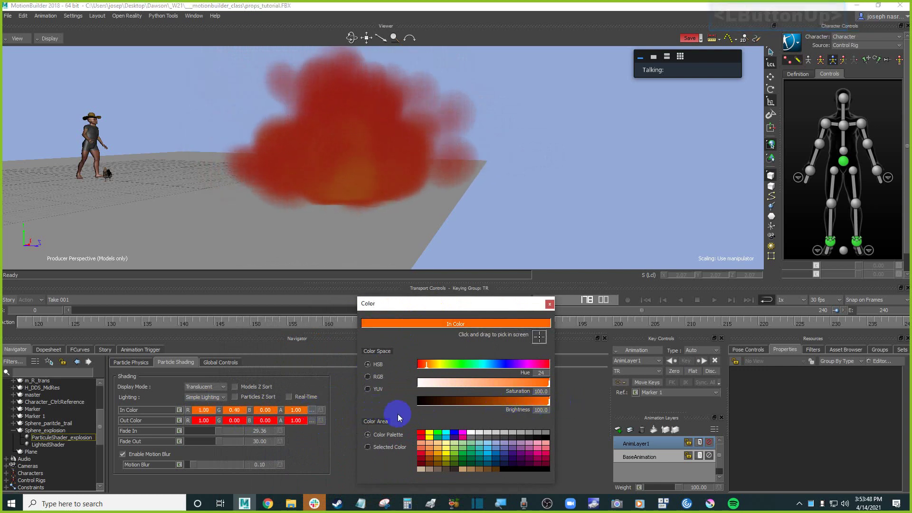
- Try a darker red for the explosion particles' Out Color by lowering its brightness to 25.9
left_click(314, 421)
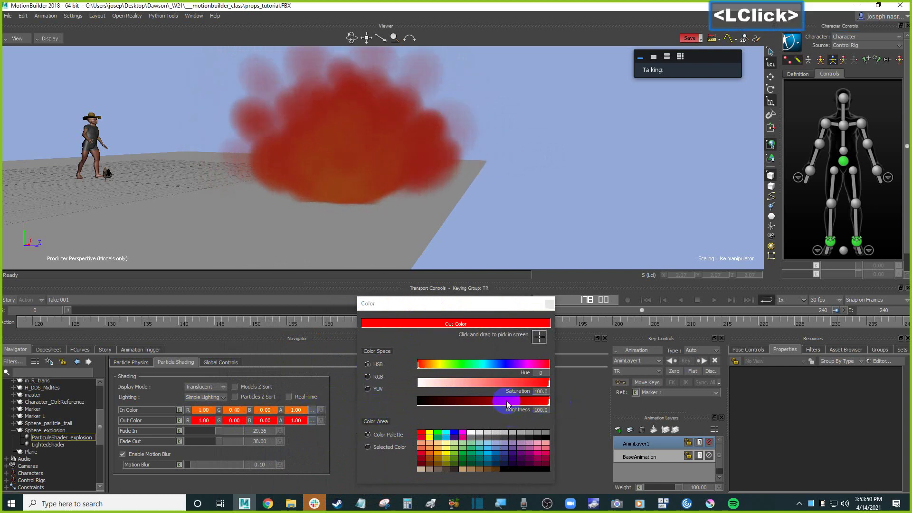
left_click_drag(507, 404, 492, 400)
left_click(481, 400)
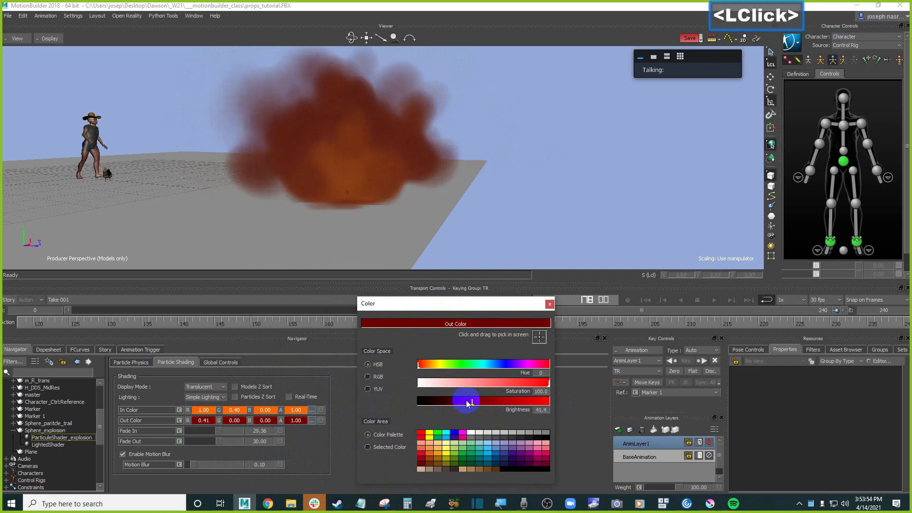
left_click(452, 402)
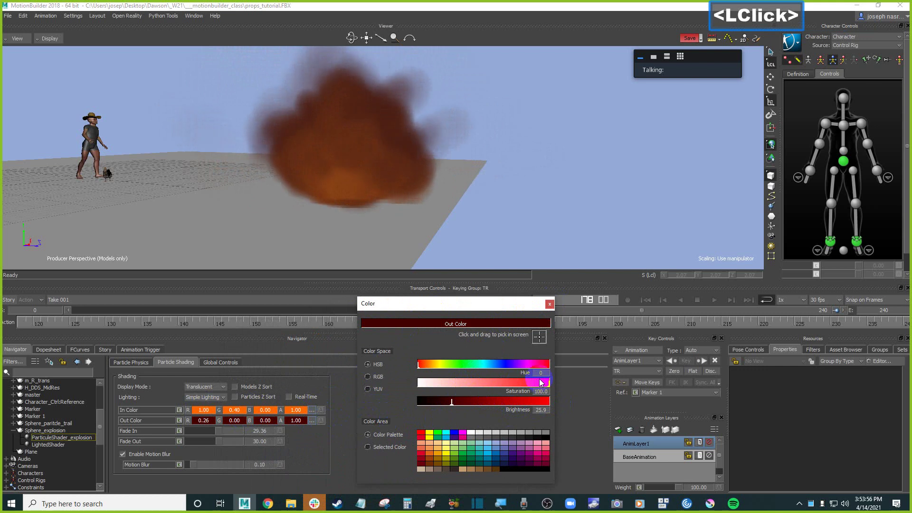
left_click(537, 384)
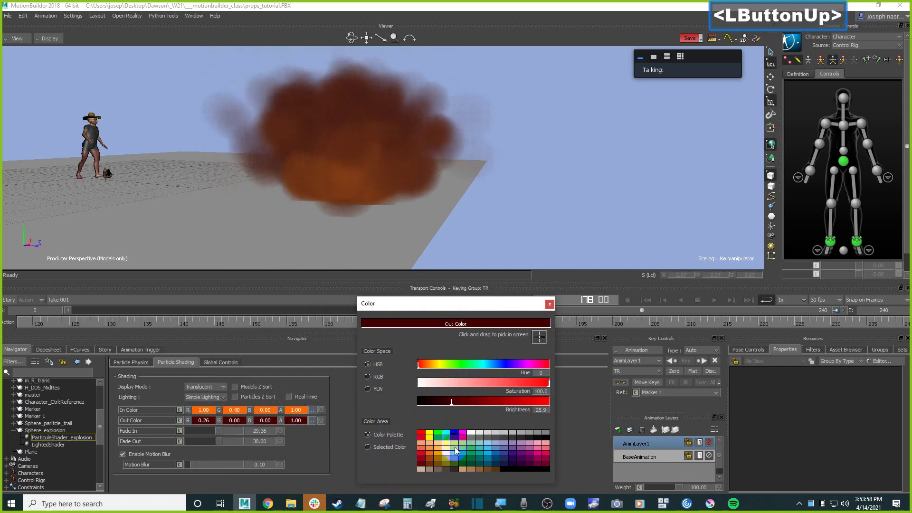
- Try yellow, orange, red, brown and gray palette swatches as the explosion particles' Out Color
left_click(428, 433)
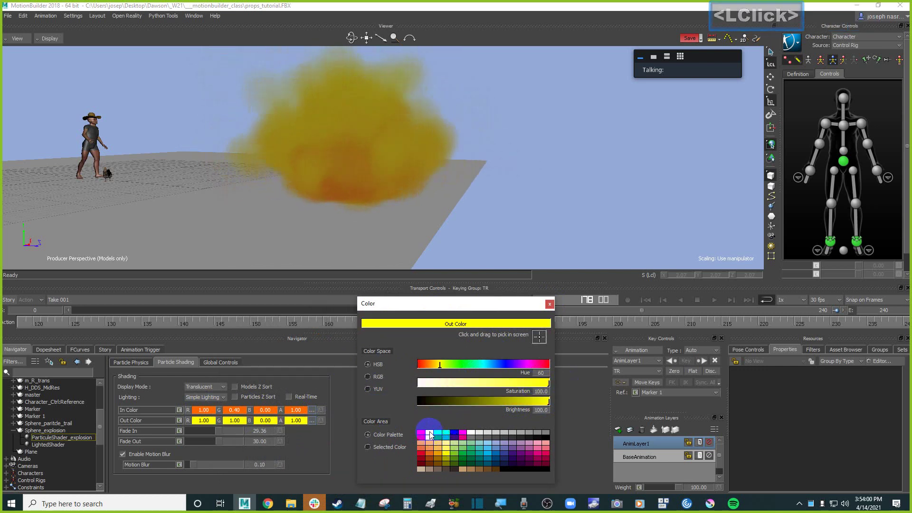
left_click(429, 452)
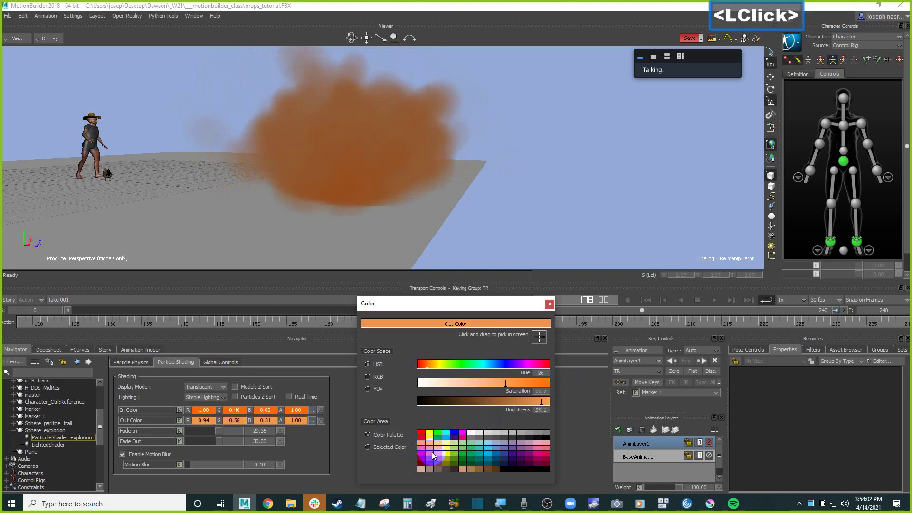
left_click(433, 458)
left_click(432, 433)
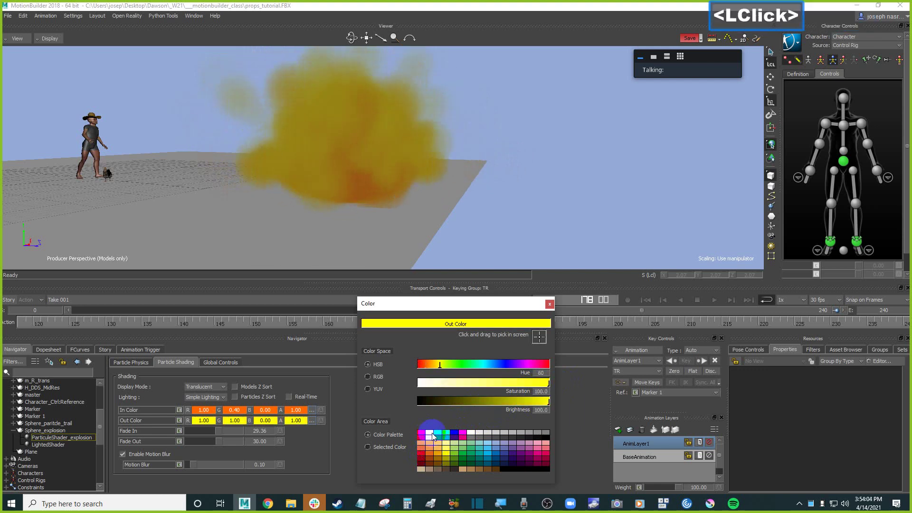
left_click(311, 419)
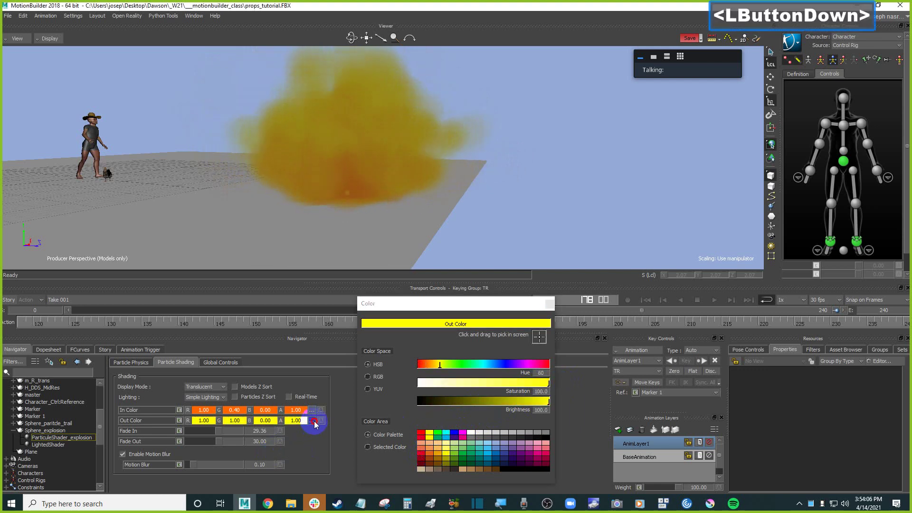
left_click(423, 436)
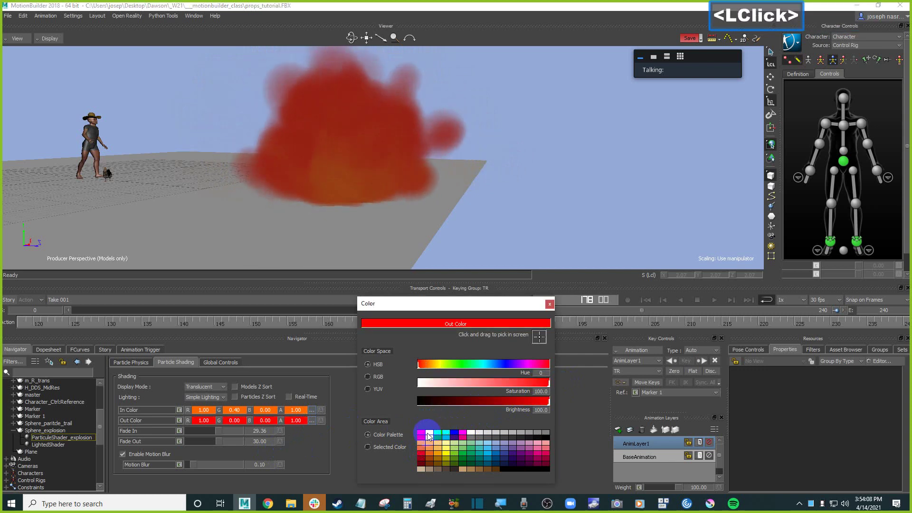
left_click(433, 434)
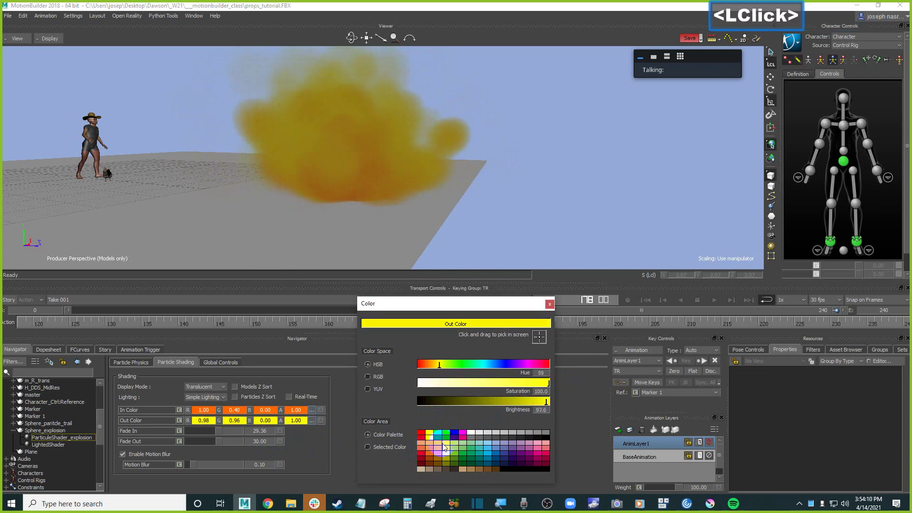
left_click(438, 451)
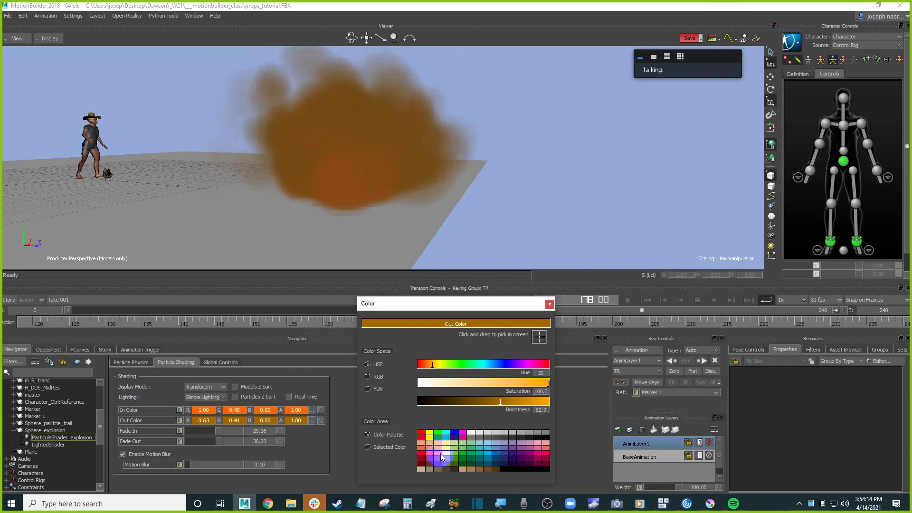
left_click(523, 434)
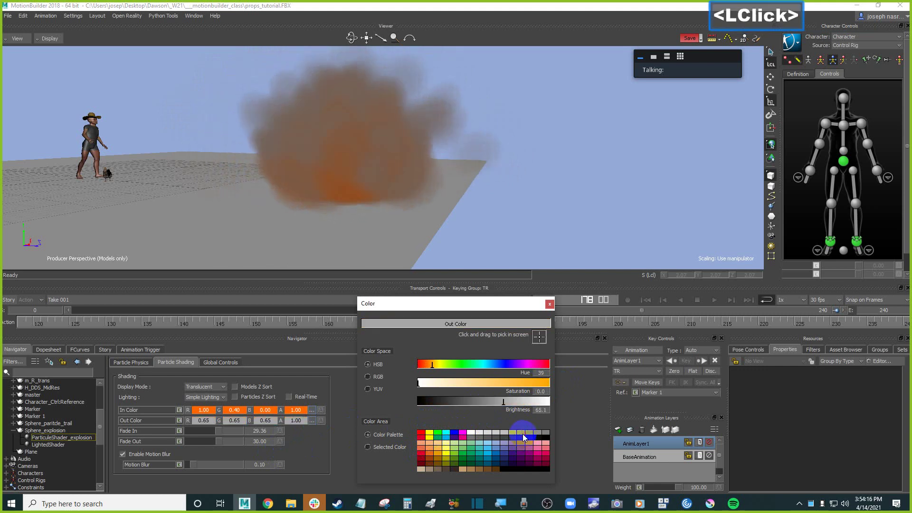
- Choose an orange In Color of R 0.91, G 0.40, B 0.10 from the palette after trying yellow and amber
left_click(312, 410)
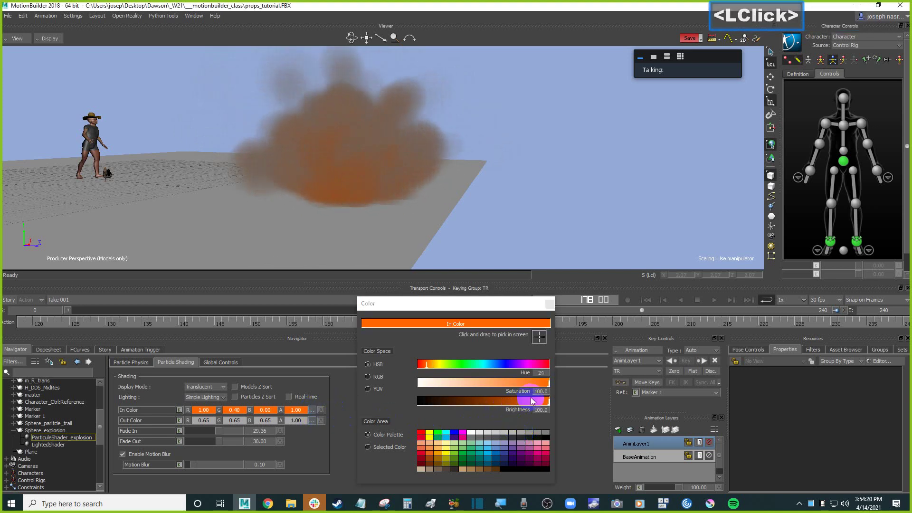
left_click_drag(540, 384, 577, 384)
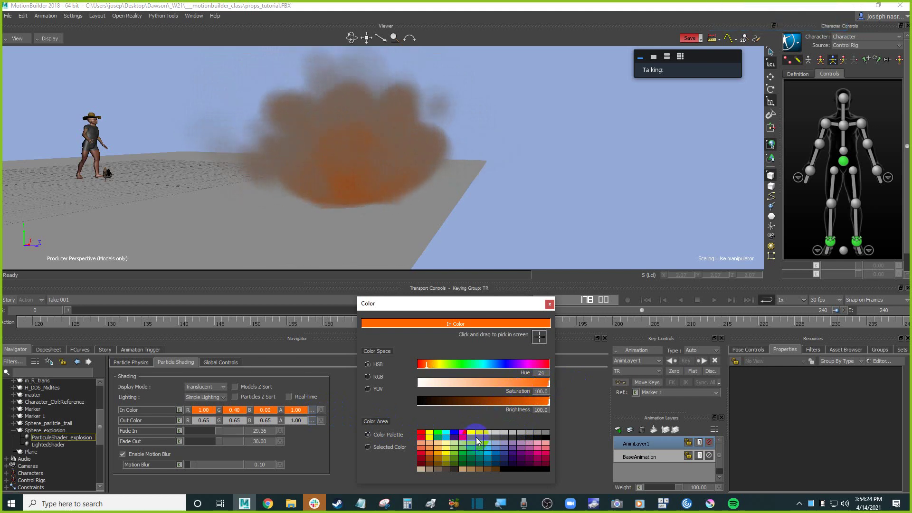
left_click(429, 435)
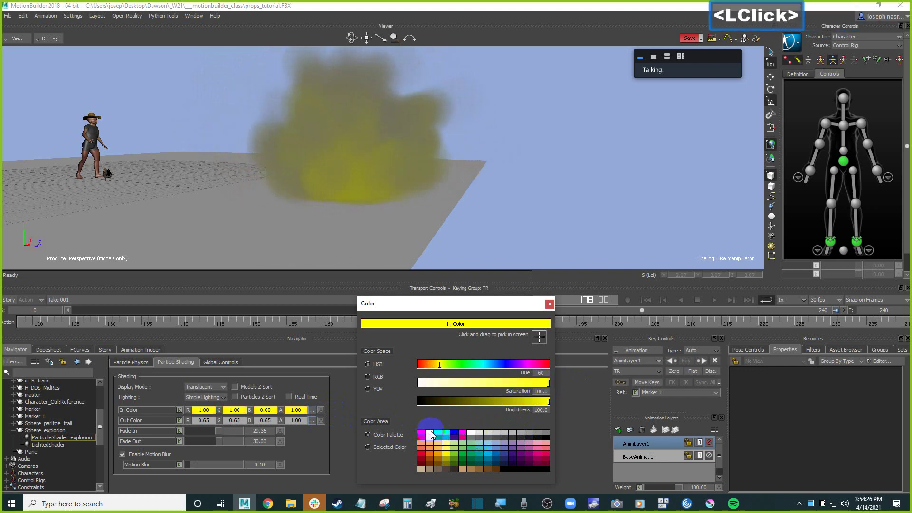
left_click(444, 446)
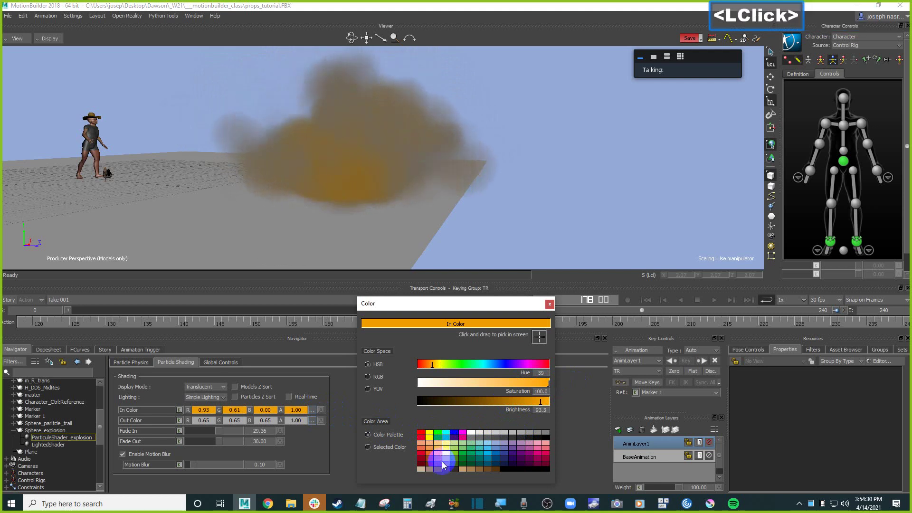
left_click(429, 454)
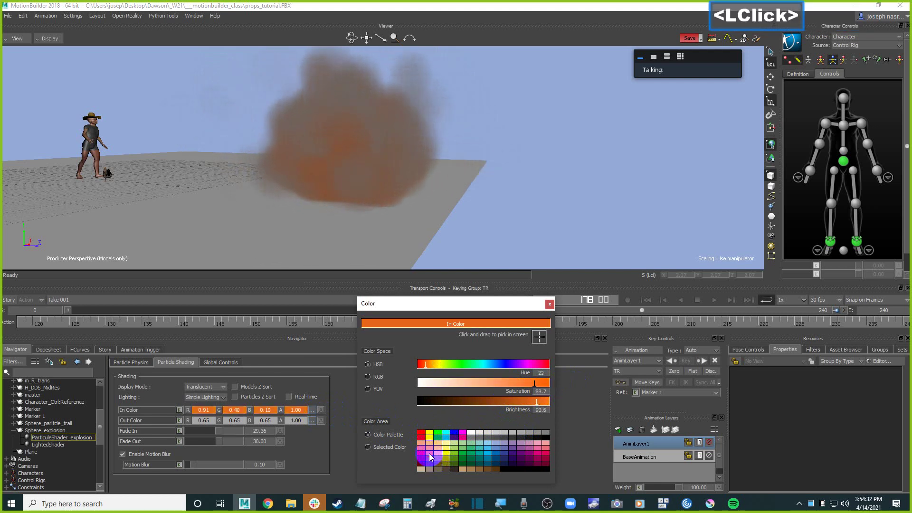
- Set the explosion particles' Out Color to pure yellow from the palette after trying two blues, and close the color window
left_click(312, 421)
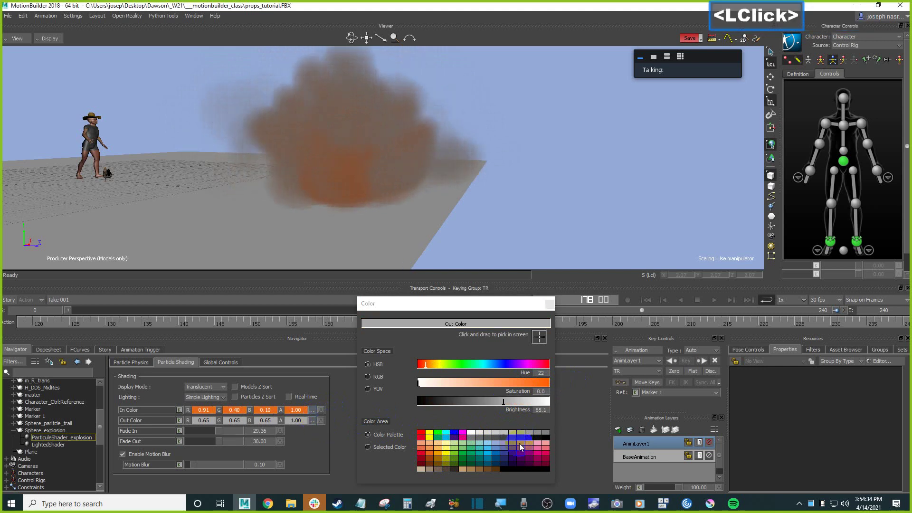
left_click(489, 442)
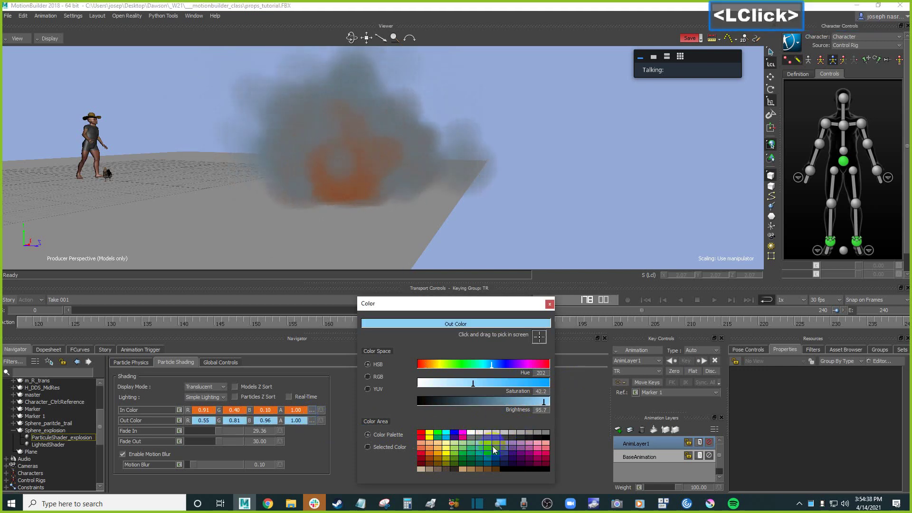
left_click(489, 448)
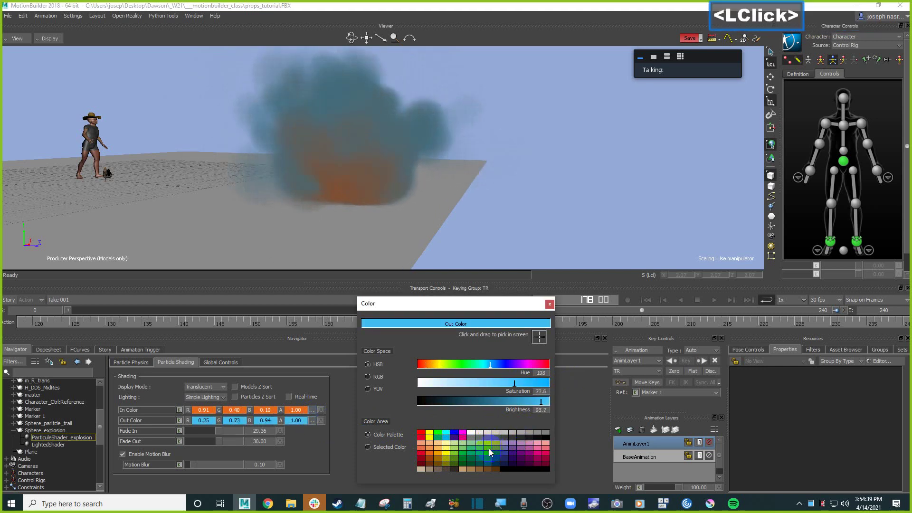
left_click(429, 433)
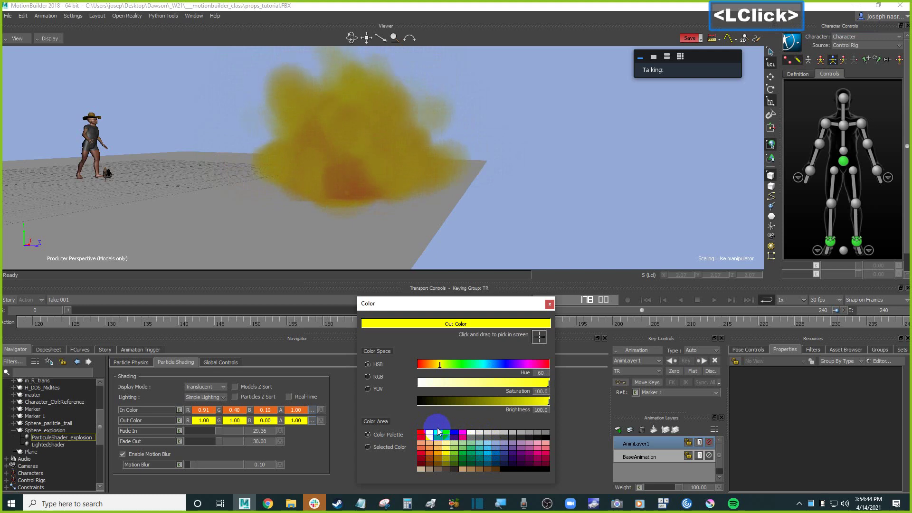
left_click(432, 207)
- Widen the explosion particles' speed Spread to 220.50 in the particle physics settings
scroll(452, 201, "up", 3)
scroll(452, 201, "down", 2)
left_click_drag(451, 202, 261, 301, "ctrl+shift")
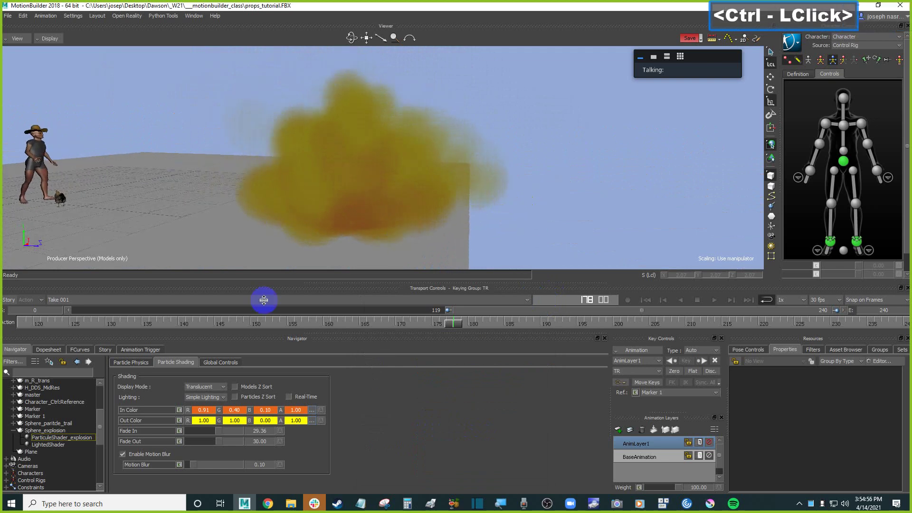
left_click(151, 362)
left_click_drag(583, 179, 566, 205, "ctrl")
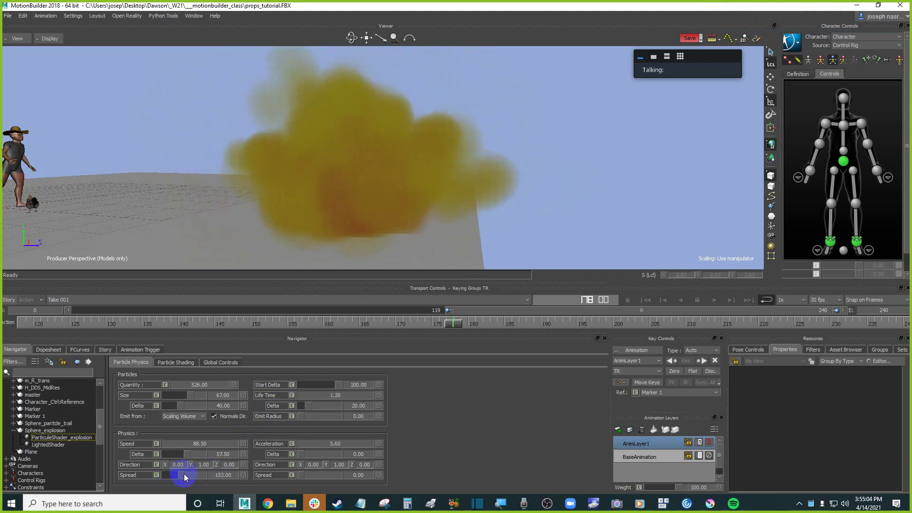
mouse_move(182, 474)
left_mouse_down()
mouse_move(193, 477)
mouse_move(184, 471)
left_mouse_up()
left_click(199, 477)
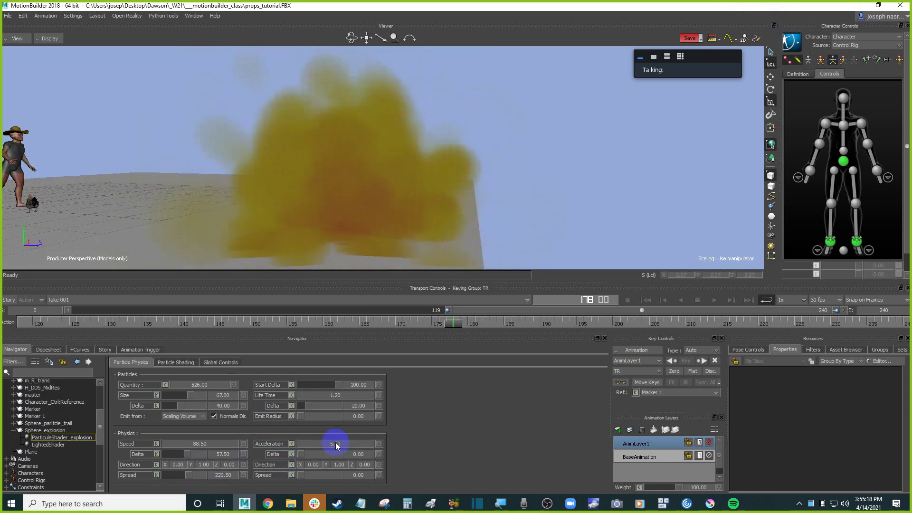
- Set the explosion particles' Acceleration to 57.60 and the acceleration Spread to 211.50
mouse_move(336, 444)
left_mouse_down()
mouse_move(362, 439)
mouse_move(347, 440)
left_mouse_up()
left_click_drag(438, 206, 447, 234, "ctrl+shift")
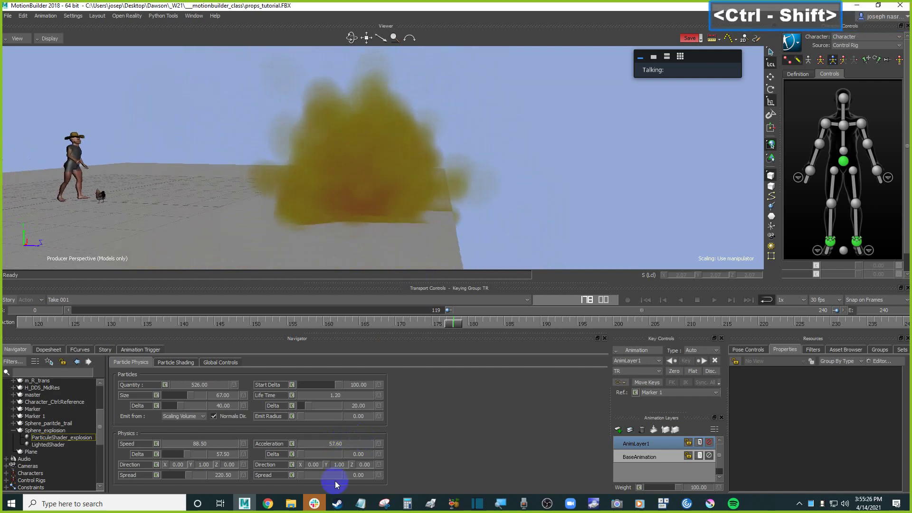
left_click_drag(304, 473, 314, 474)
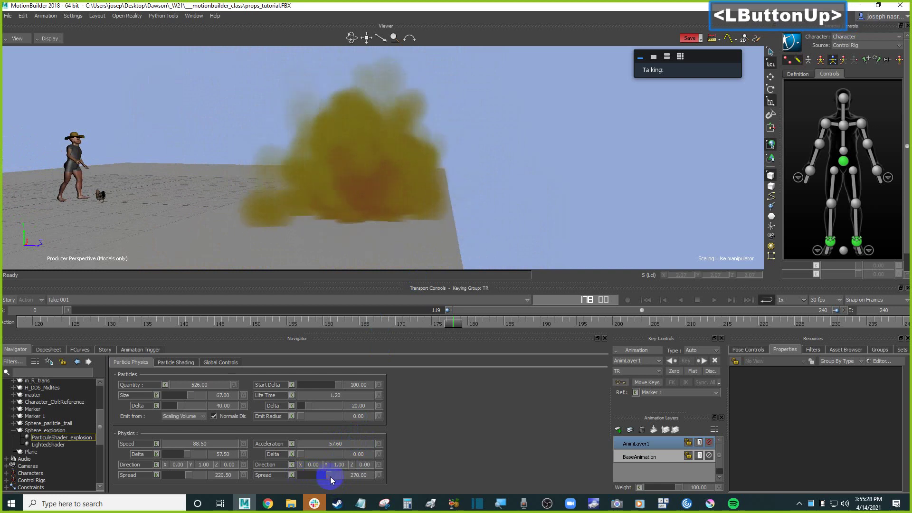
left_click_drag(326, 476, 327, 474)
- Try a much longer Life Time for the explosion particles, then settle on 1.25
left_click_drag(480, 173, 428, 180, "ctrl")
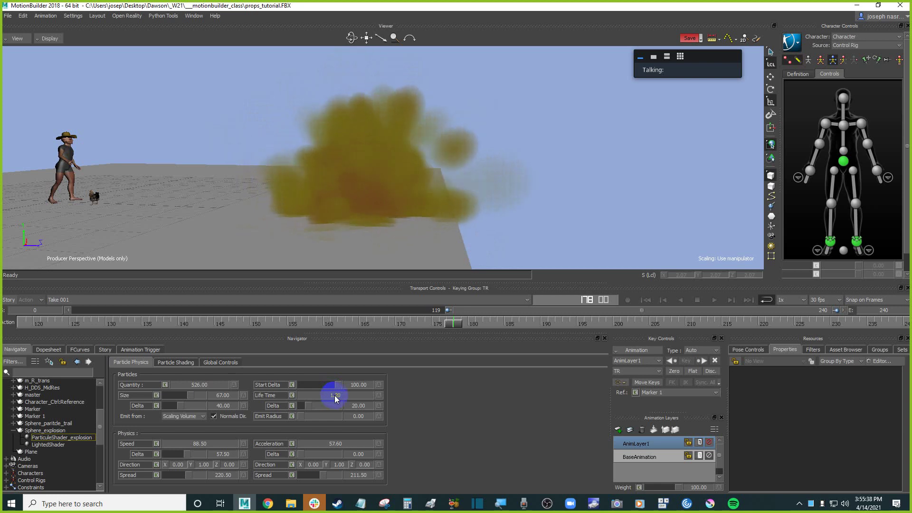
left_click_drag(334, 395, 372, 392)
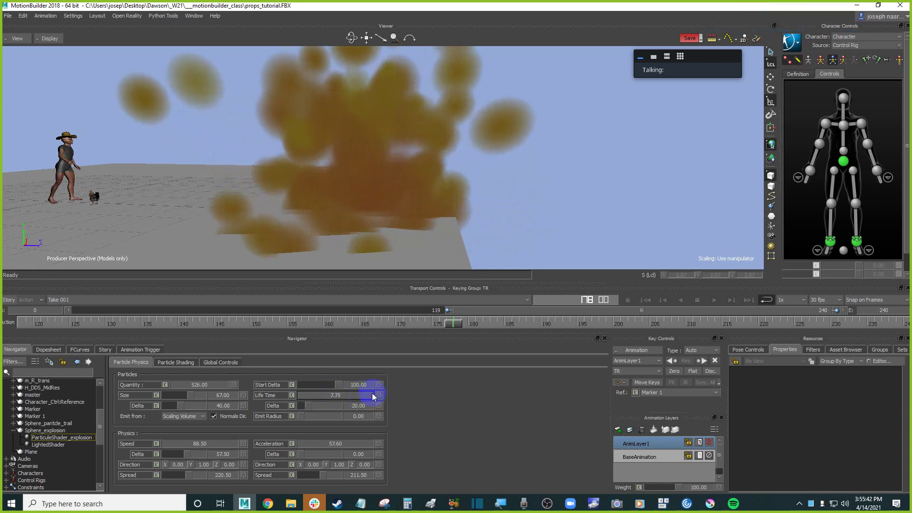
left_click_drag(340, 394, 323, 397)
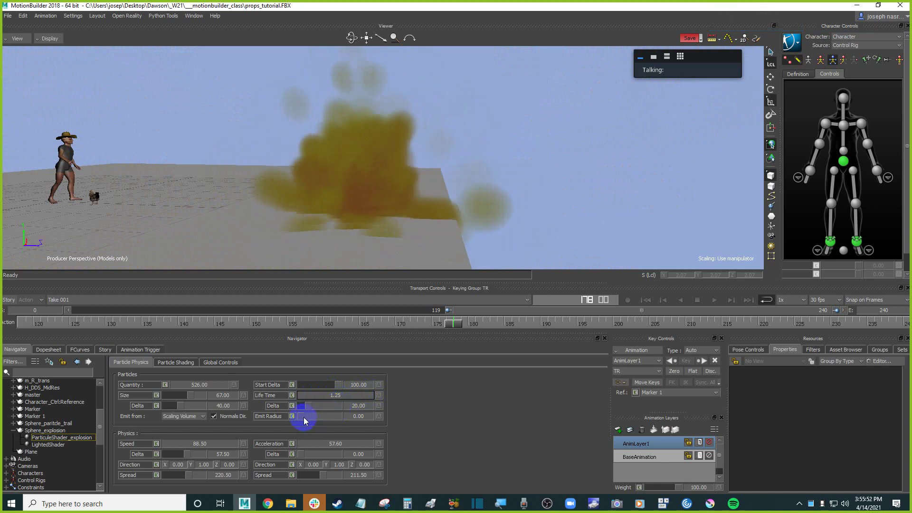
- Set the explosion particles' Emit Radius to 16.25 and their Size to 83.75
left_click_drag(302, 418, 321, 416)
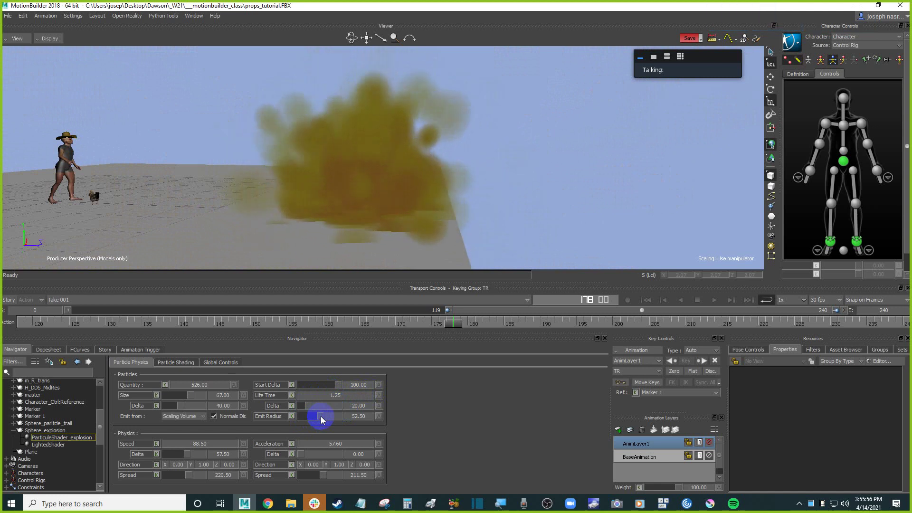
left_click_drag(321, 417, 232, 427)
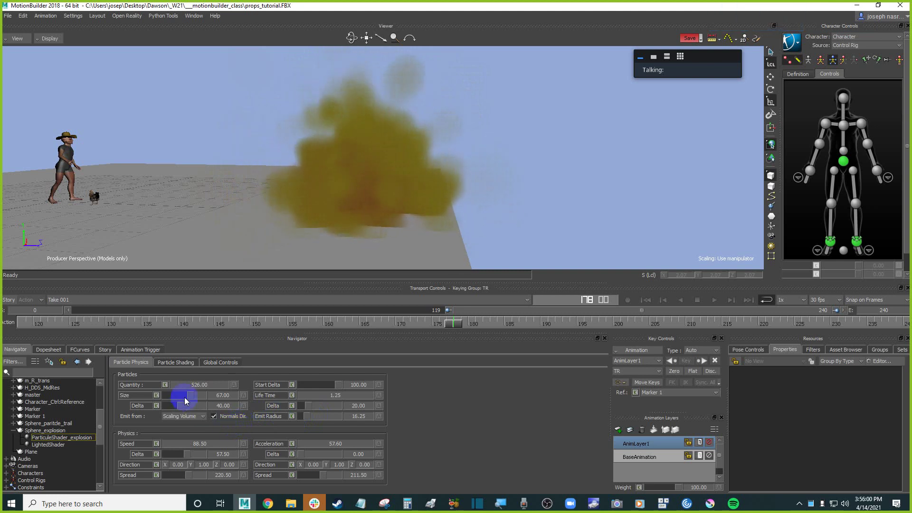
left_click_drag(193, 399, 200, 398)
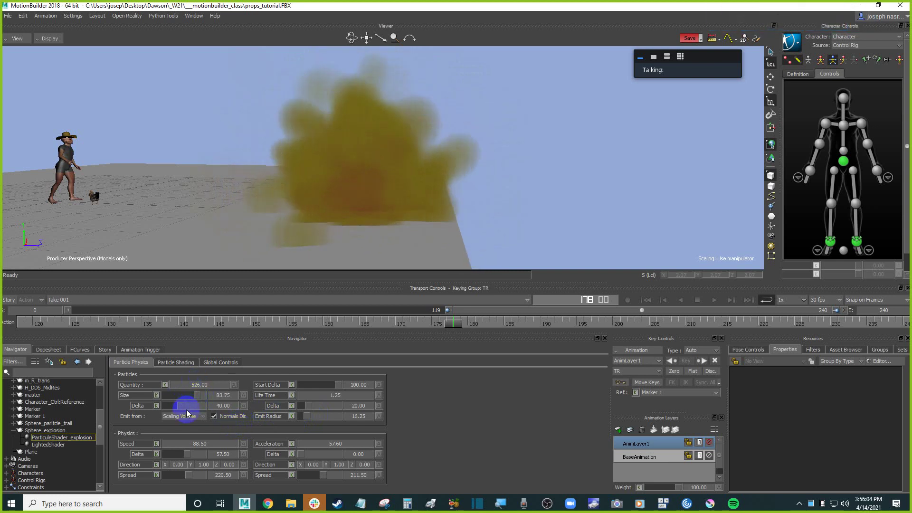
- Key the explosion particle shader's Size of 83.75 at frame 173
mouse_move(449, 208)
left_mouse_down("ctrl")
mouse_move(513, 201)
mouse_move(505, 220)
mouse_move(521, 220)
mouse_move(554, 207)
mouse_move(541, 211)
left_mouse_up("ctrl")
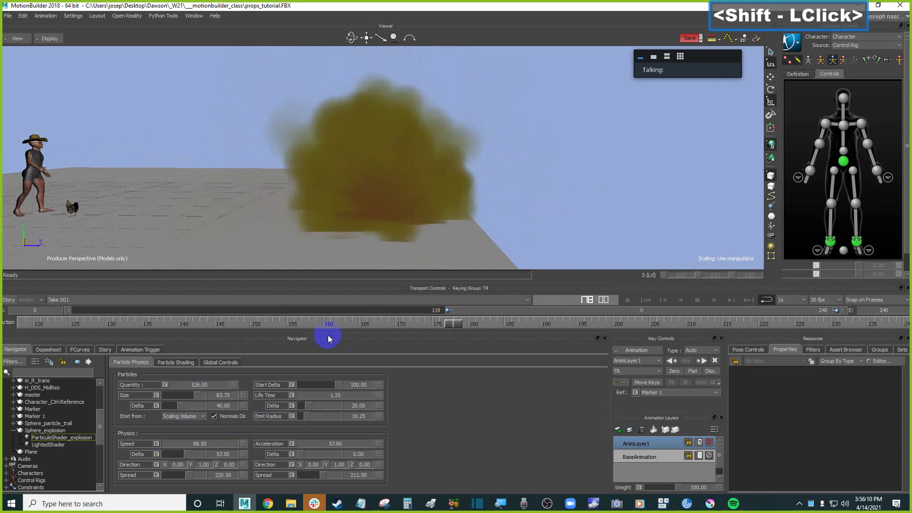
left_click_drag(457, 319, 407, 307)
left_click(141, 396)
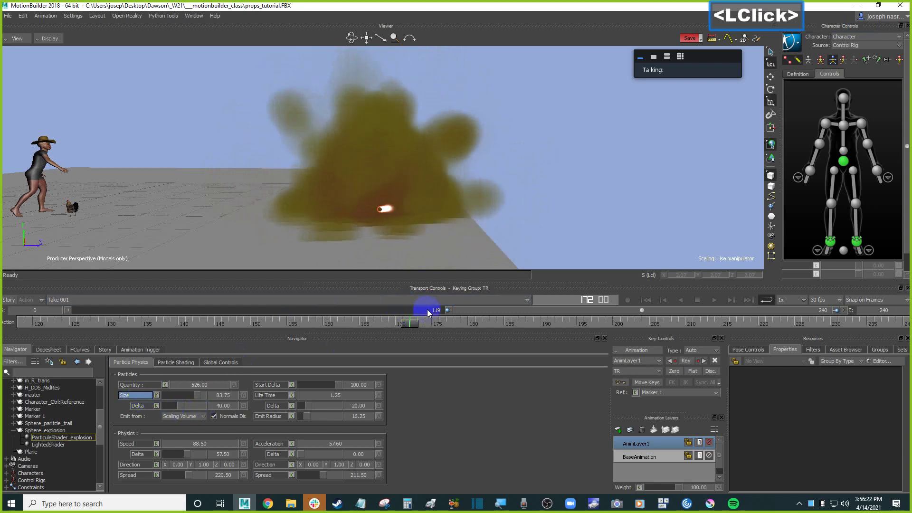
left_click(417, 325)
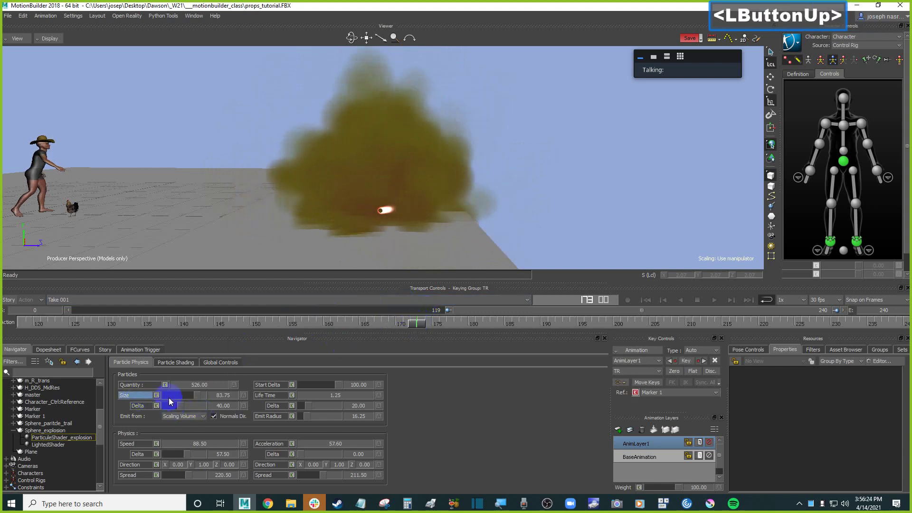
double_click(89, 439)
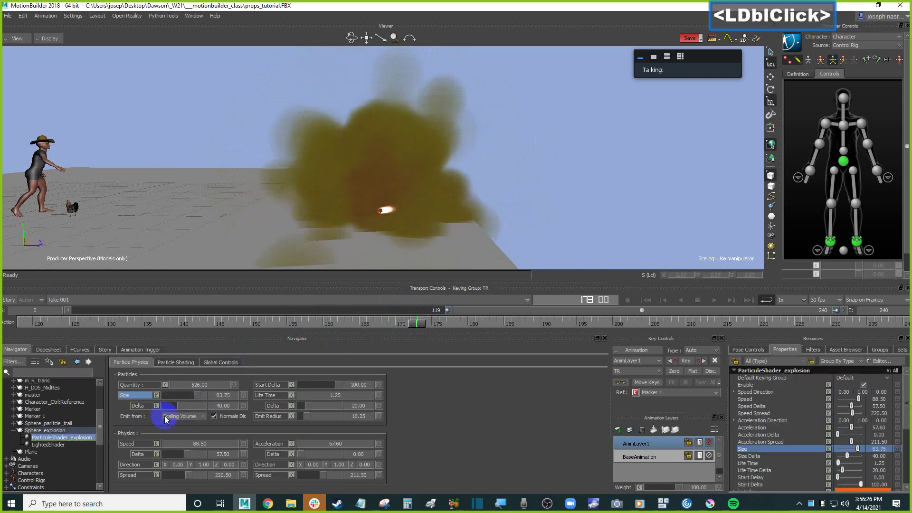
left_click(77, 440)
double_click(200, 405)
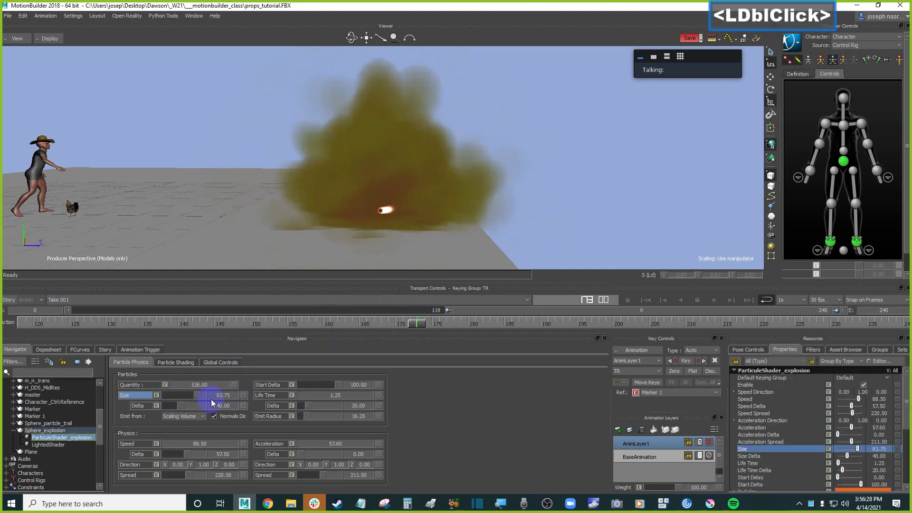
left_click(156, 395)
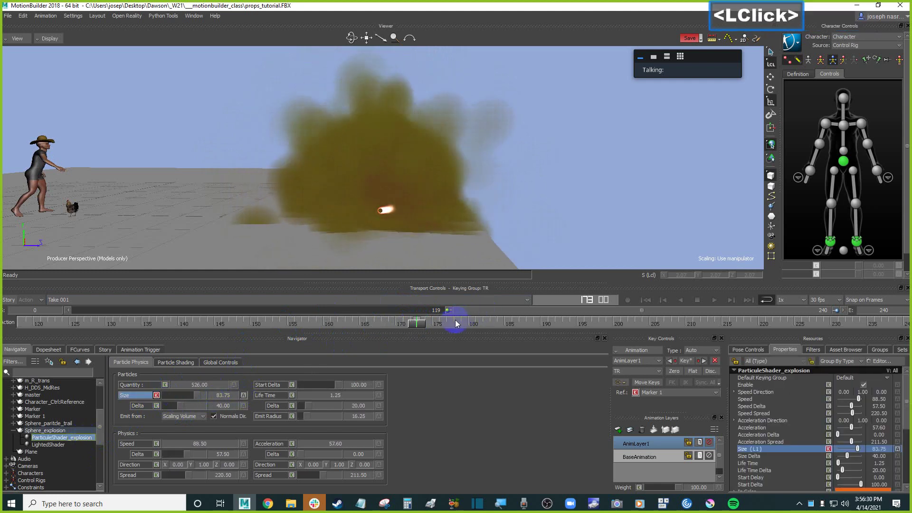
- Set the explosion particles' Size to 0.00 at frame 171 and key it
left_click(409, 324)
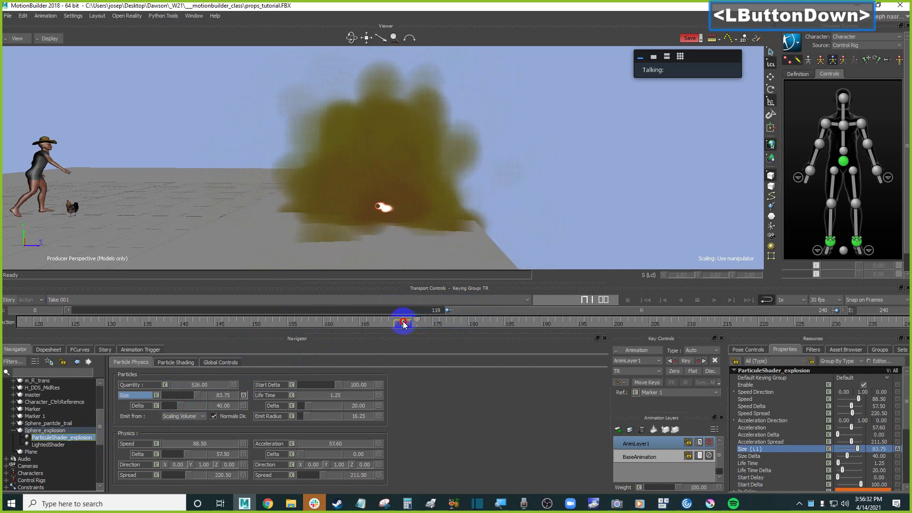
left_click(404, 324)
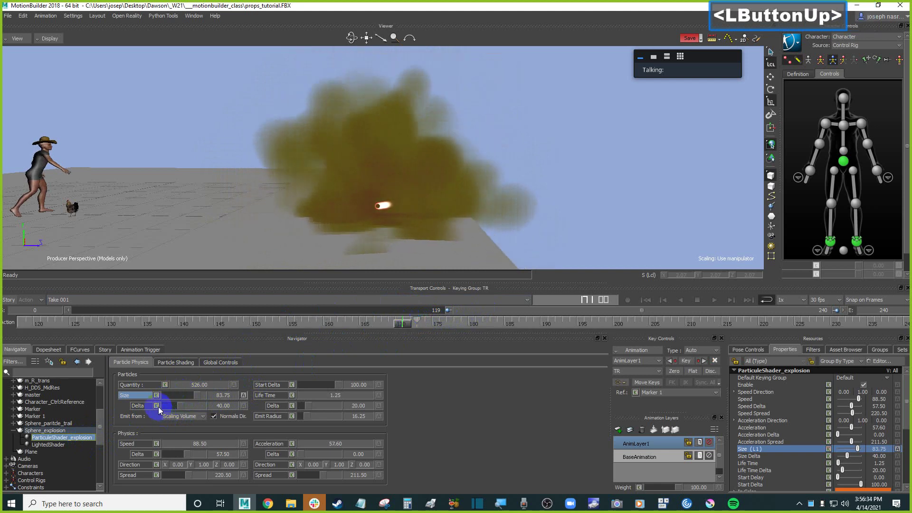
left_click_drag(178, 396, 155, 397)
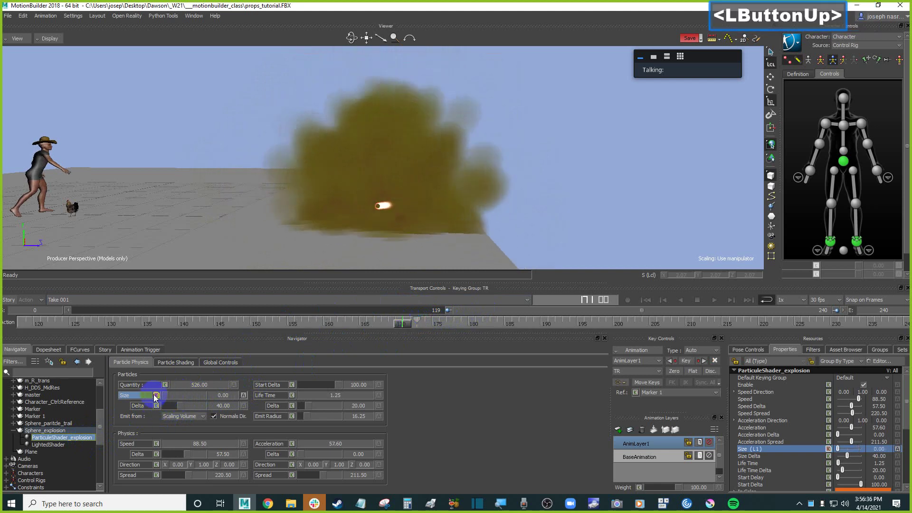
left_click(156, 396)
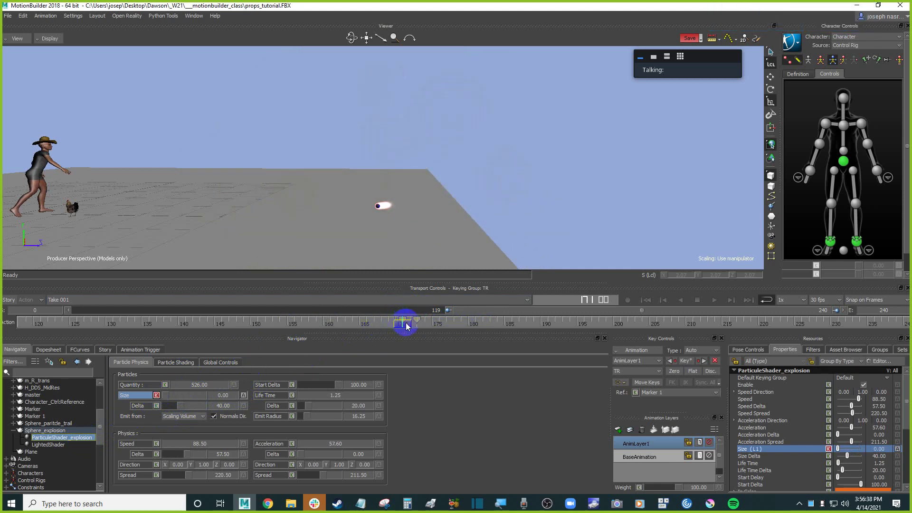
- Play the take from the start to check the explosion's particle size animation
left_click_drag(534, 170, 545, 209, "ctrl")
double_click(547, 211, "ctrl")
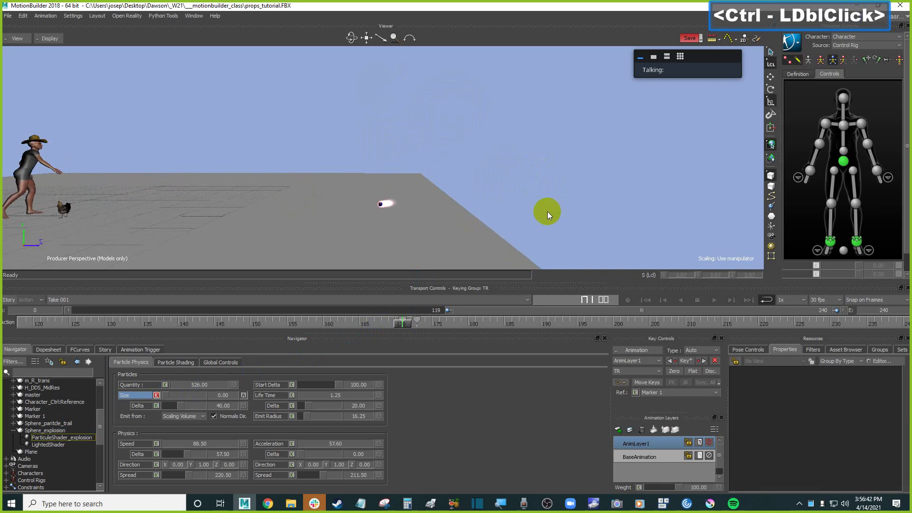
key("ctrl+Home")
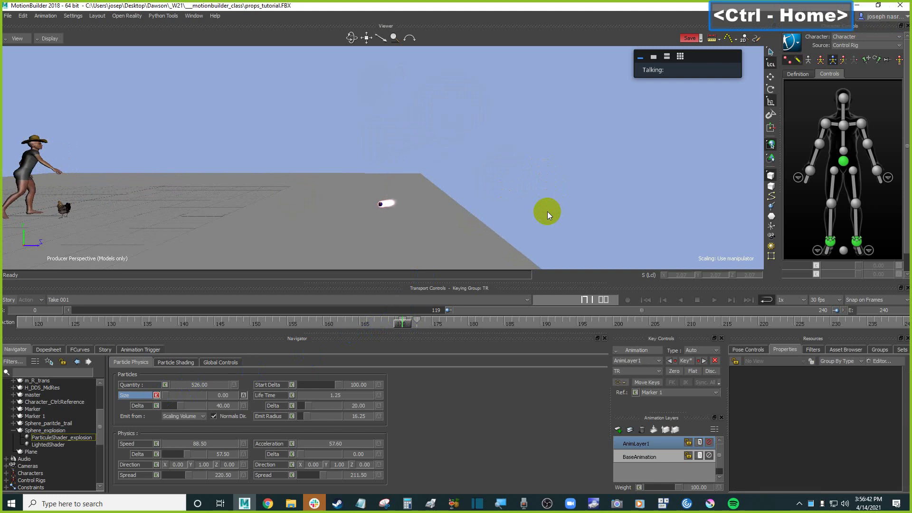
key("ctrl+space")
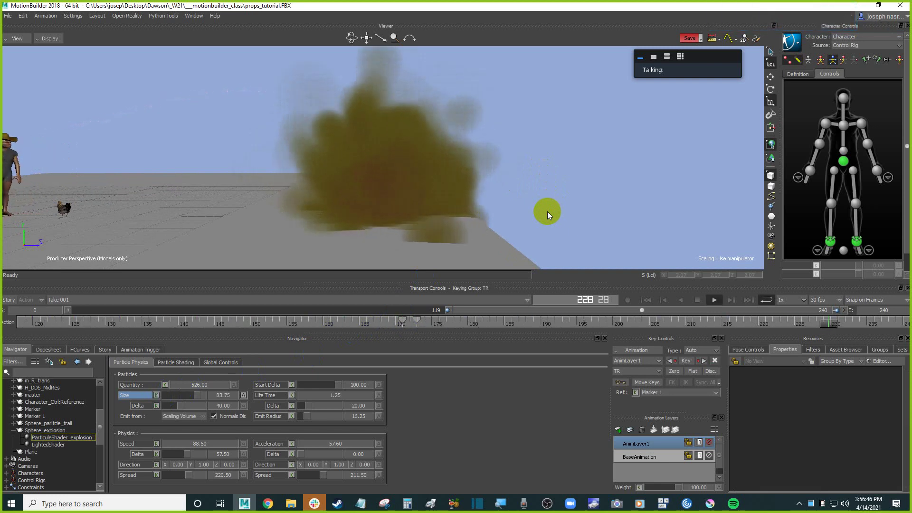
- Stop playback and shift both Size keys two frames earlier, to frames 169 and 171
key("ctrl+space")
left_click(449, 323)
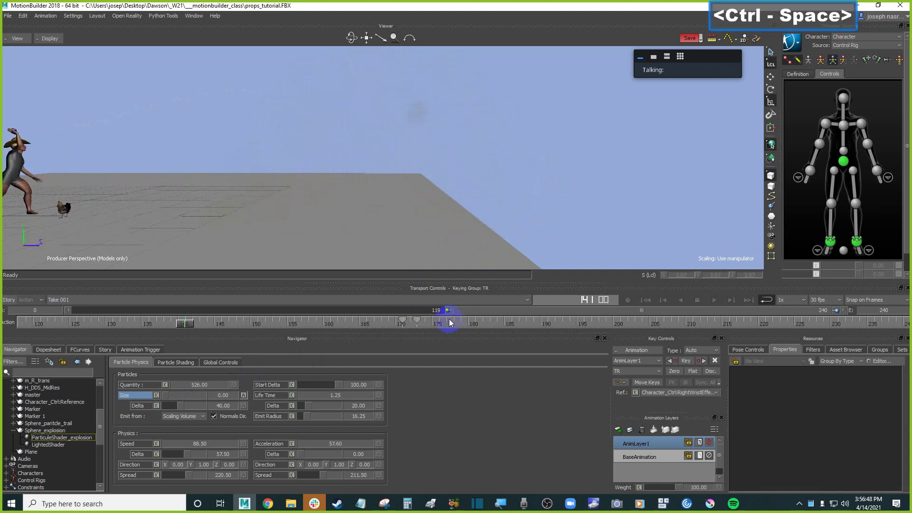
left_click_drag(433, 323, 410, 325)
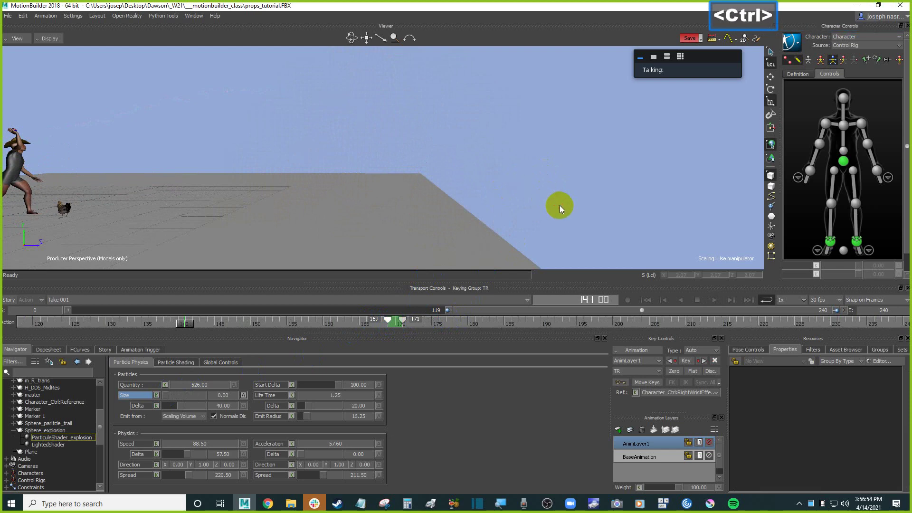
- Play back the throw and the retimed explosion, viewing the character and the blast together, and stop after the blast appears
key("ctrl+space")
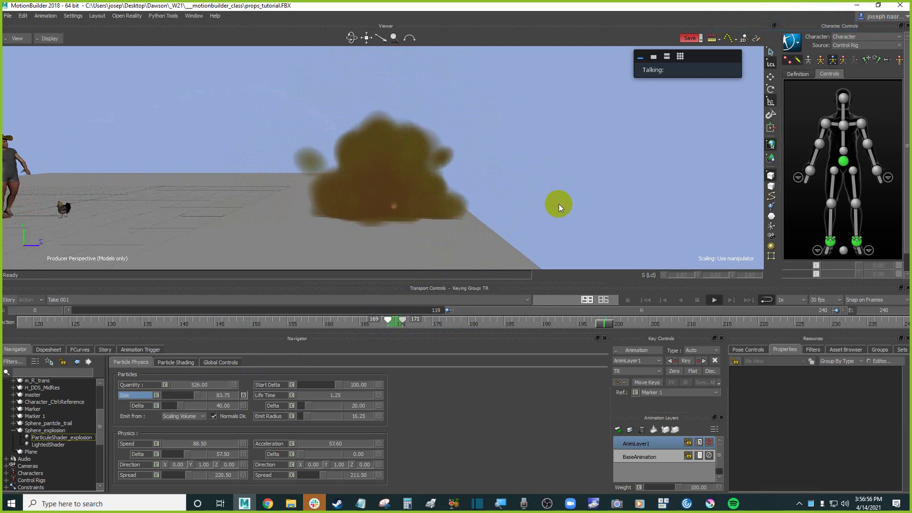
left_click(572, 206, "ctrl")
left_click_drag(570, 218, 541, 195, "ctrl")
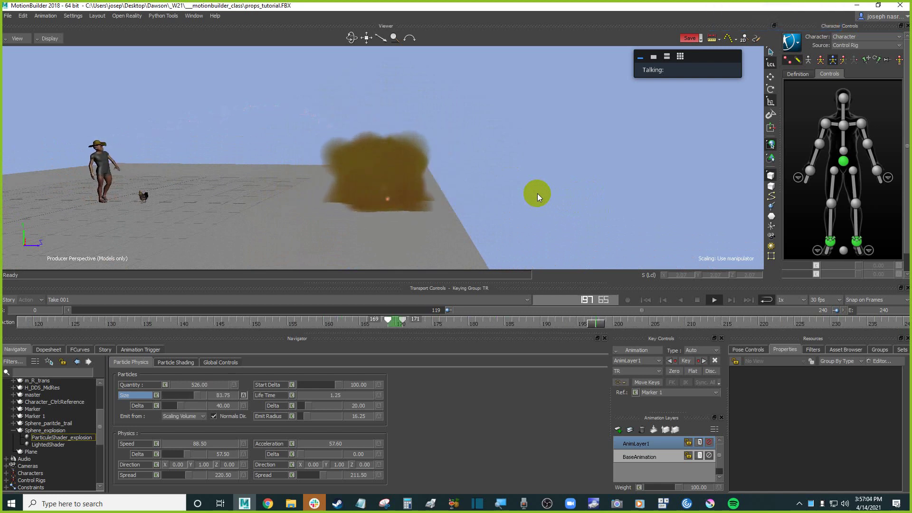
left_click_drag(537, 193, 583, 204, "shift")
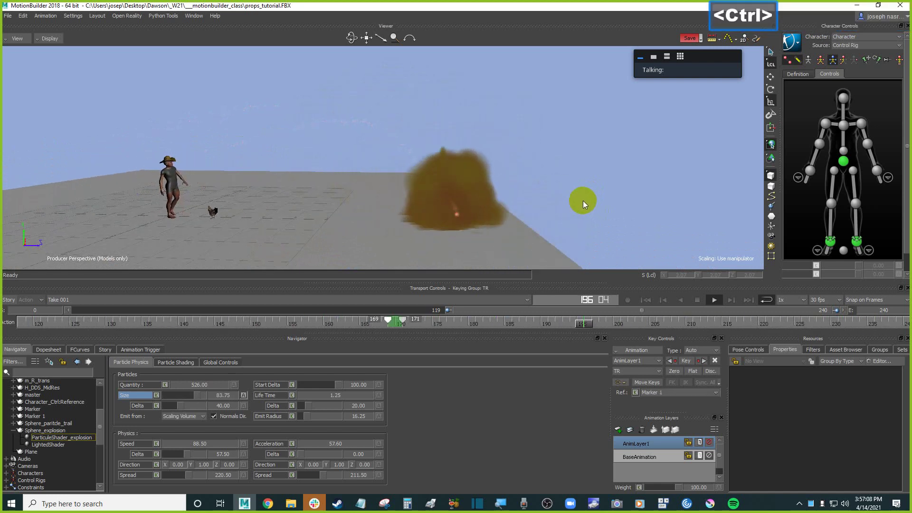
key("ctrl+space")
key("ctrl+space")
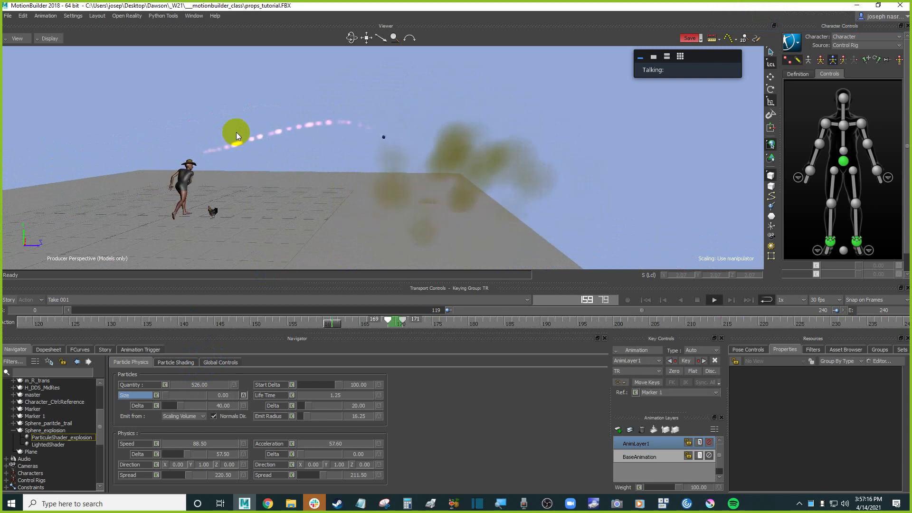
key("ctrl+space")
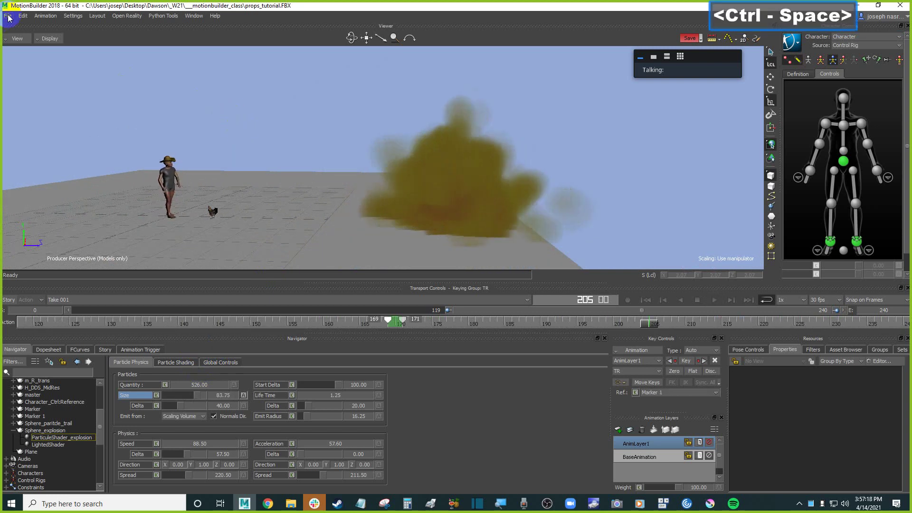
- Save the scene over the existing props_tutorial_vfx.FBX in the ___motionbuilder_class folder, keeping the default save options
left_click(8, 16)
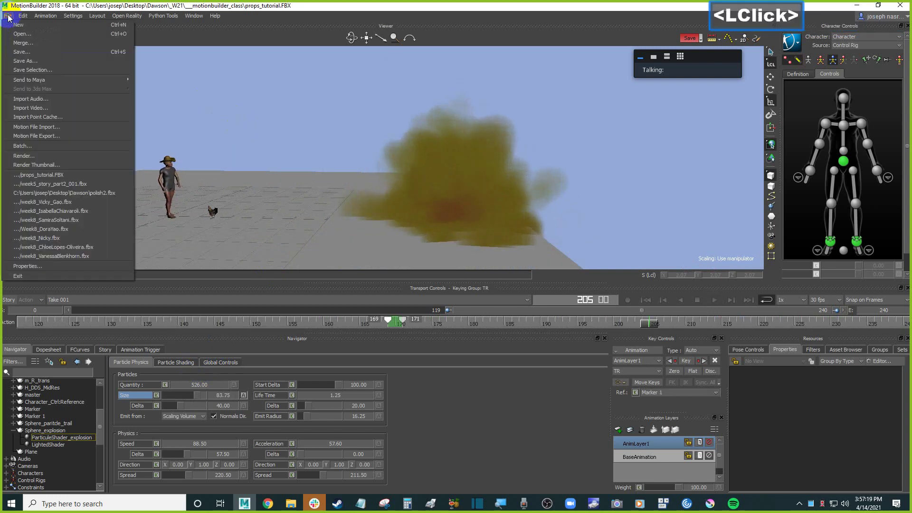
left_click(173, 132)
left_click(9, 16)
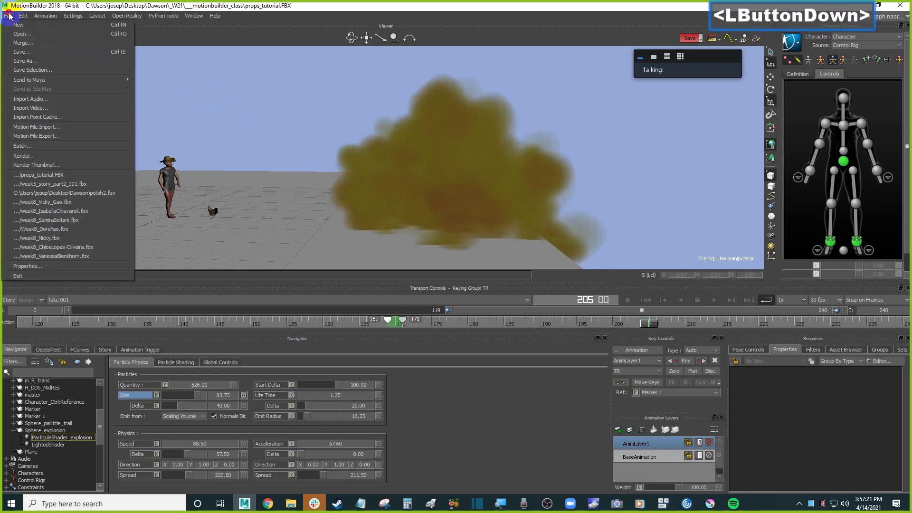
left_click(69, 60)
scroll(440, 333, "down", 1)
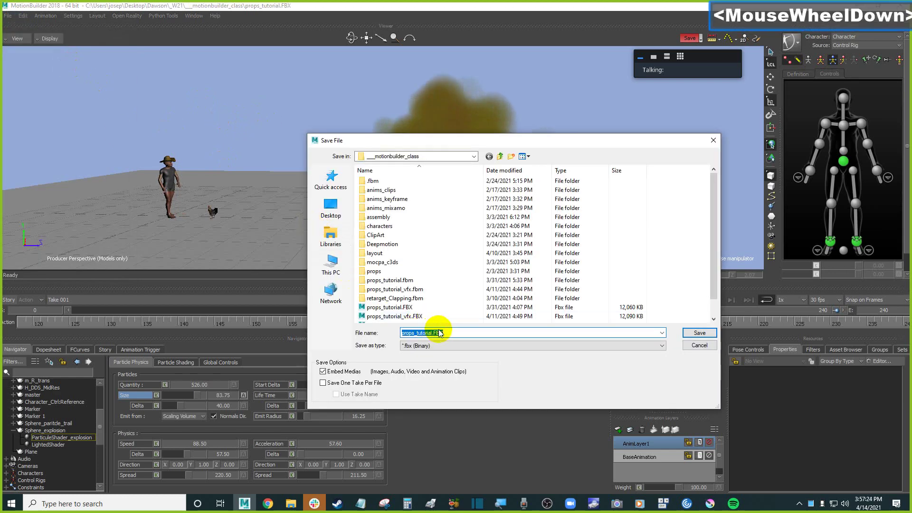
left_click(416, 317)
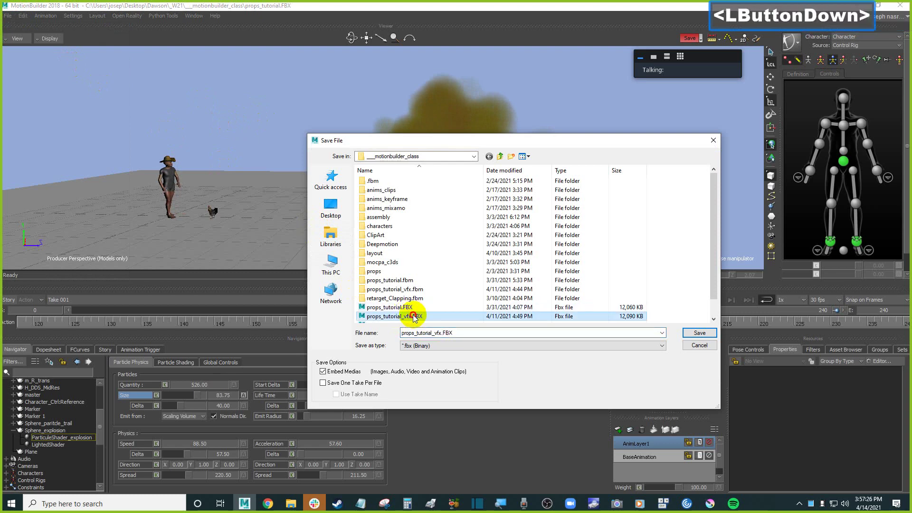
double_click(415, 317)
left_click(435, 280)
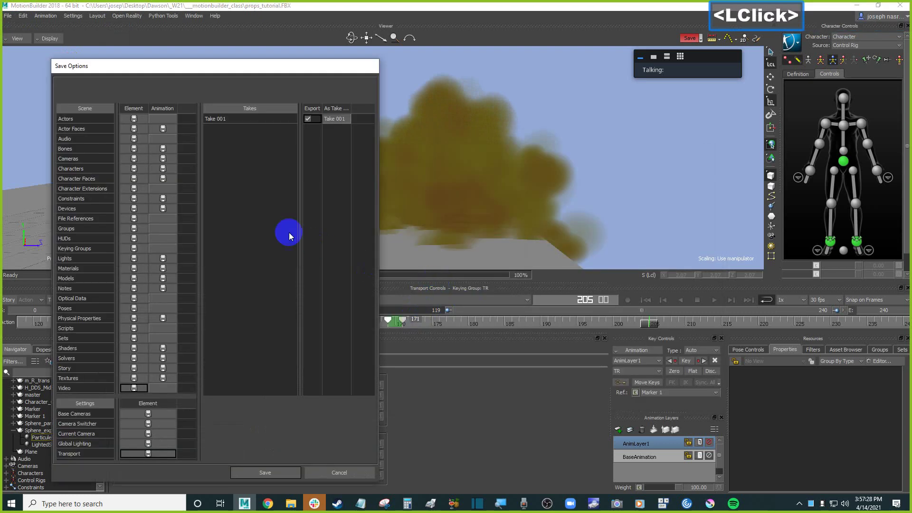
left_click(295, 473)
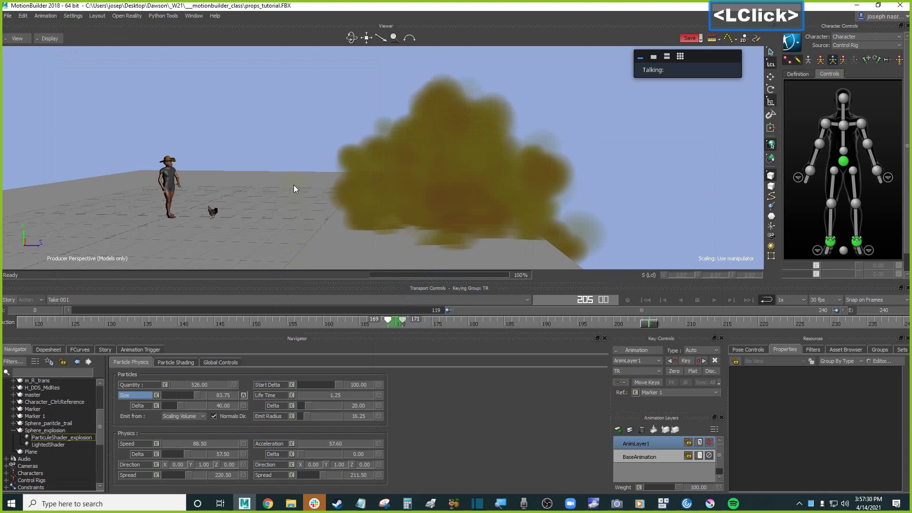
- Open the render settings and set the output format to MOV
left_click(7, 15)
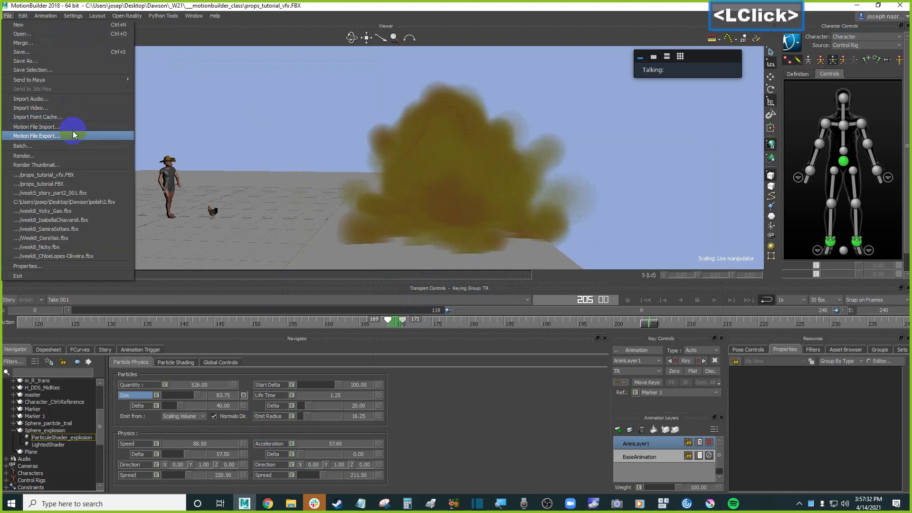
left_click(79, 156)
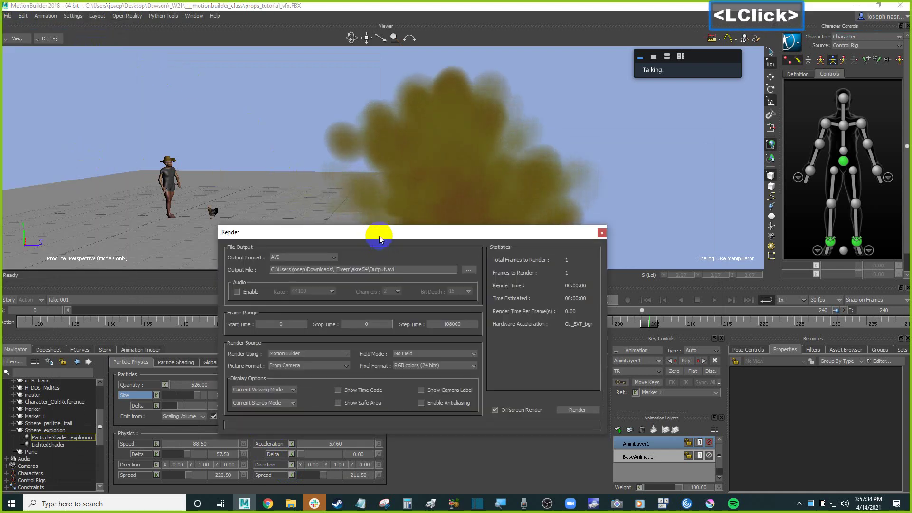
left_click(309, 259)
left_click(288, 274)
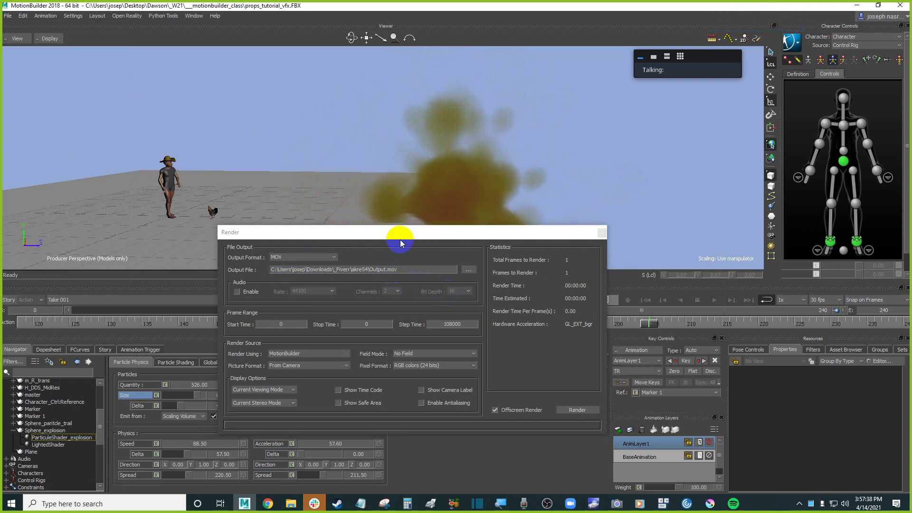
left_click_drag(407, 231, 417, 185, "ctrl")
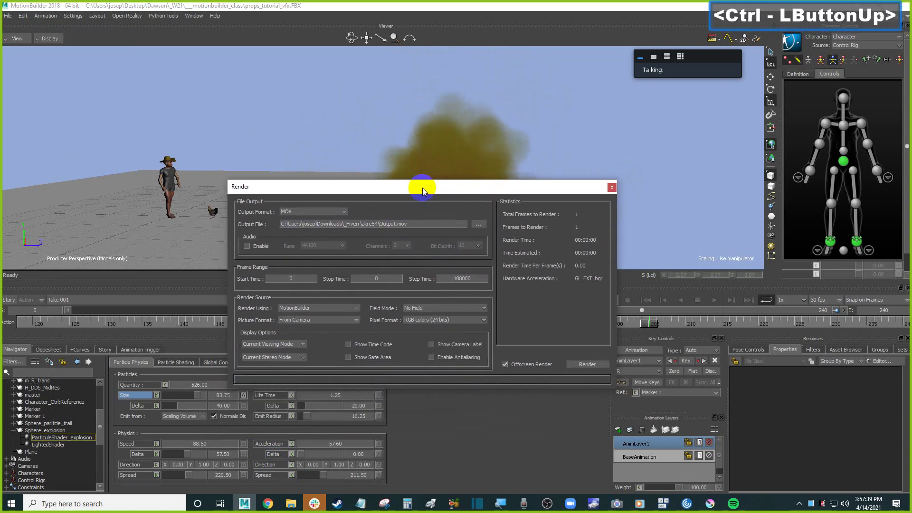
- Set the render's output file to Output.mov in the _W21 folder inside Dawson on the Desktop
left_click(480, 224)
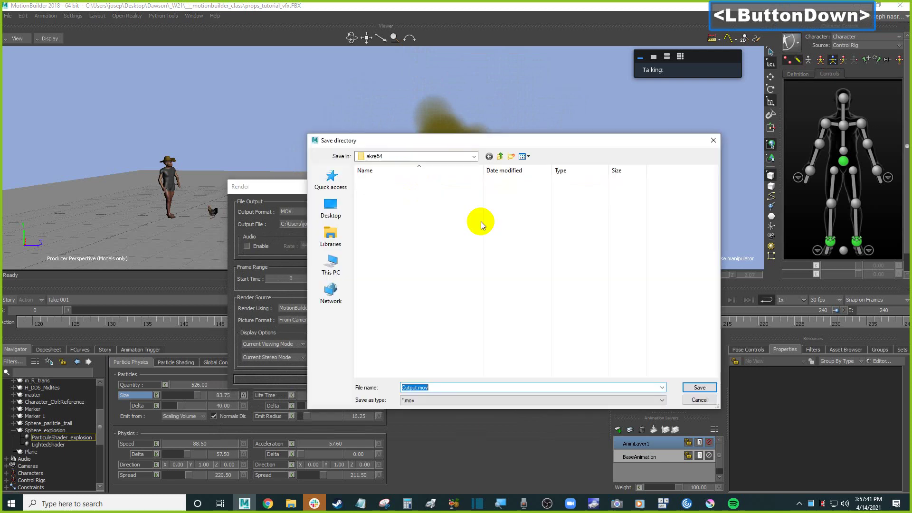
left_click(333, 216)
left_click(511, 270)
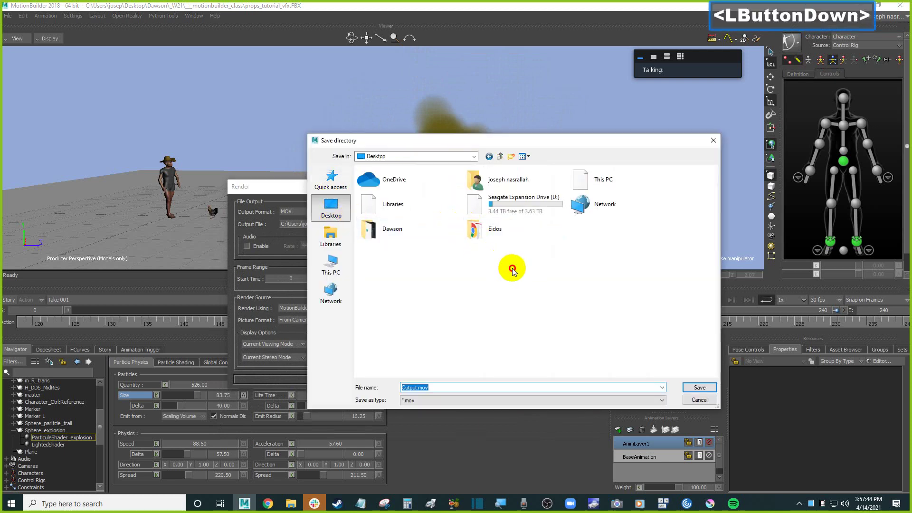
double_click(394, 231)
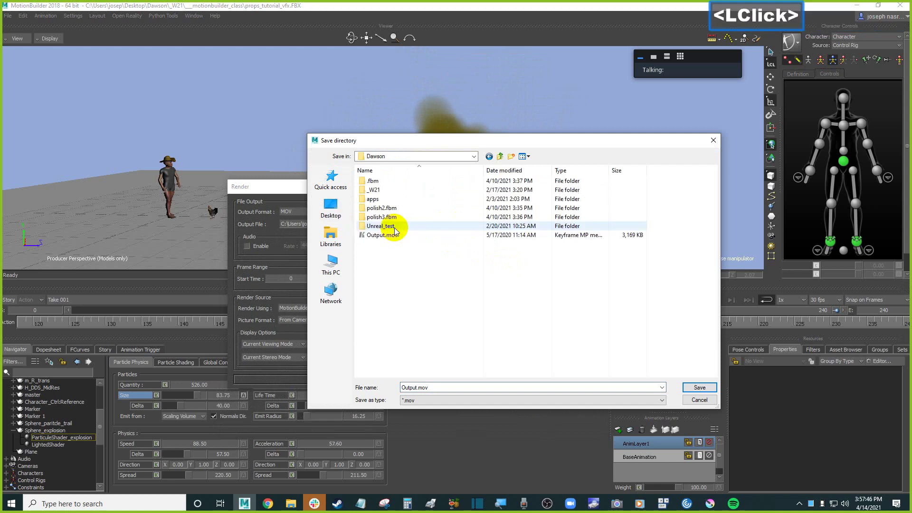
double_click(387, 207)
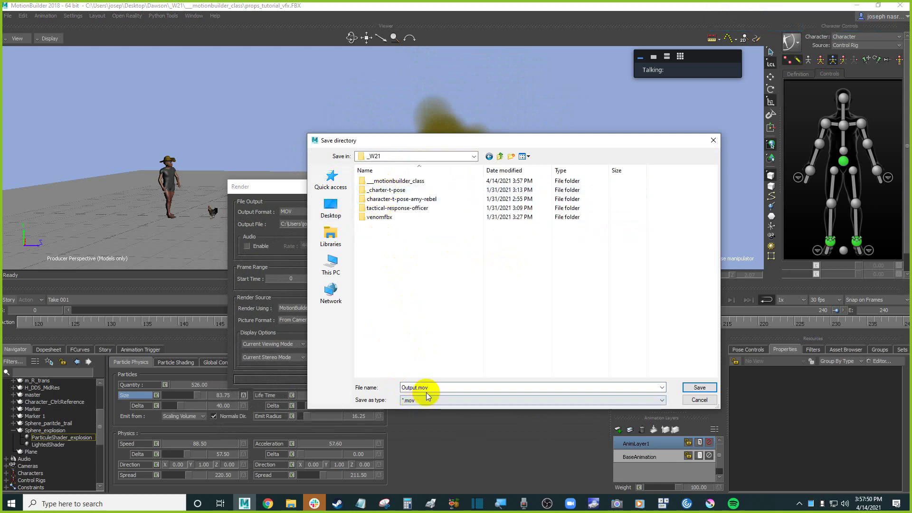
left_click(700, 388)
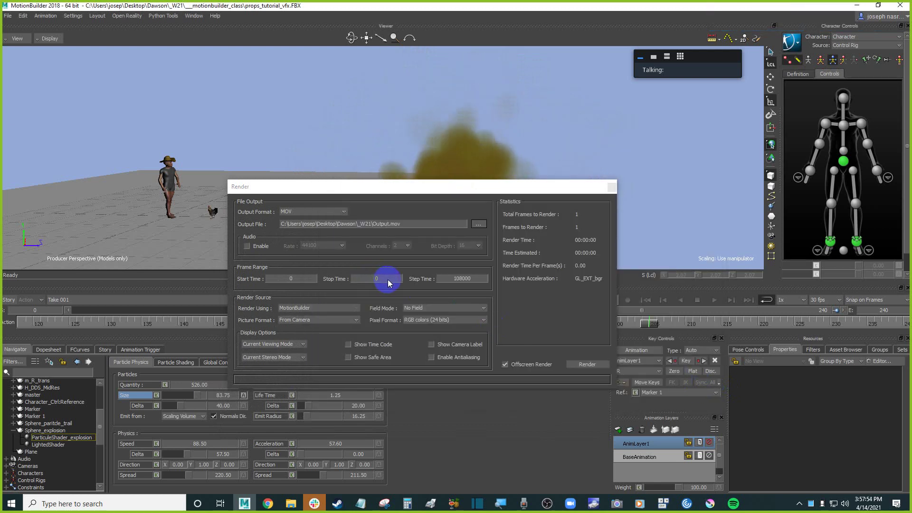
- Set the render range to frames 119 through 240 with step 1, and choose True color RGBA (32 bits) as the pixel format
left_click_drag(383, 186, 415, 62, "ctrl")
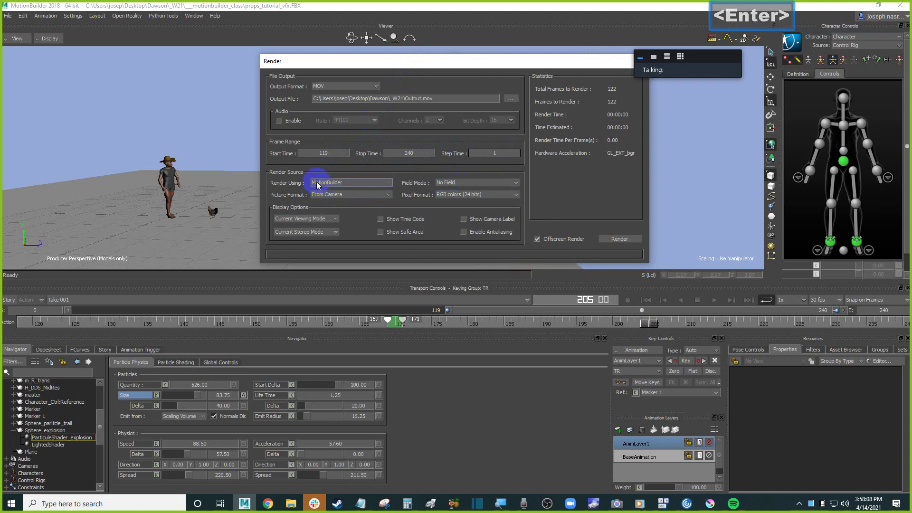
left_click(347, 183)
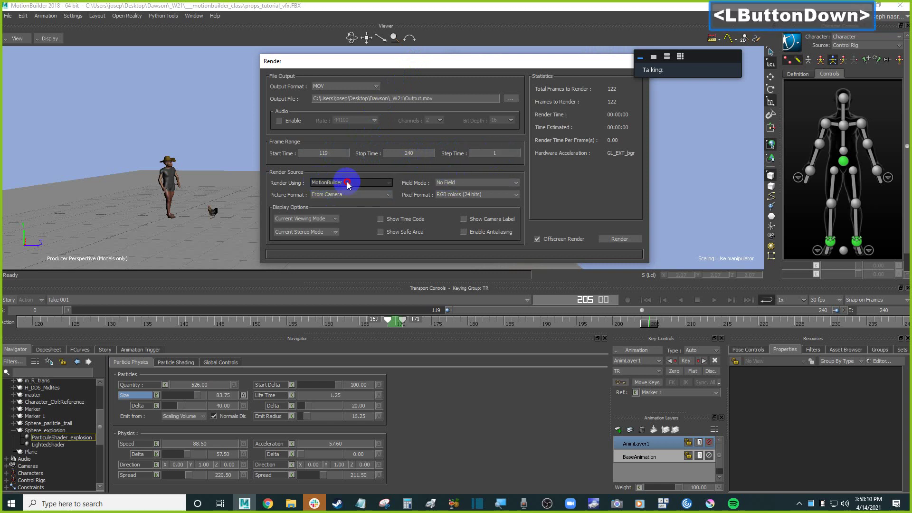
left_click(471, 181)
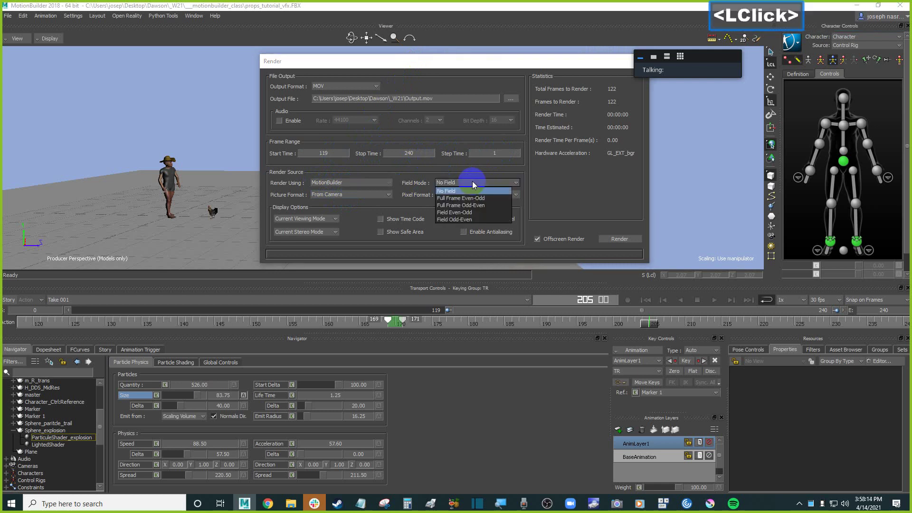
left_click(472, 193)
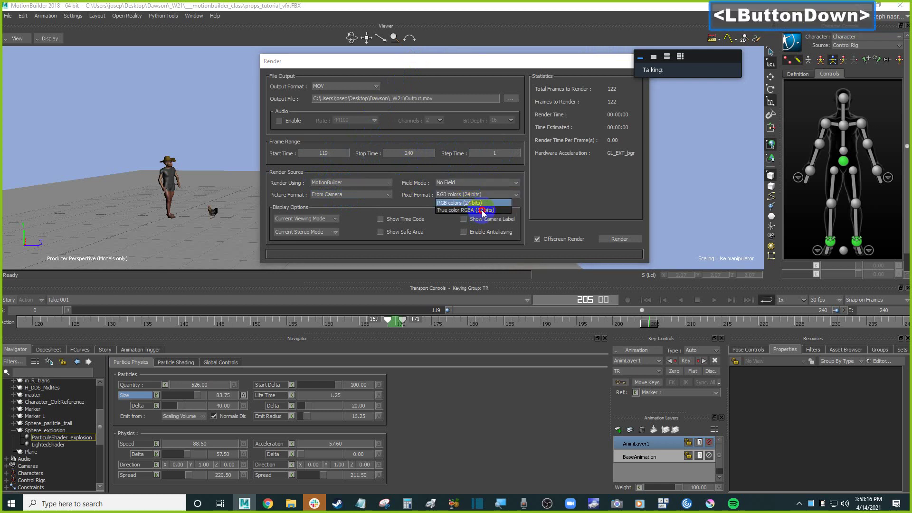
- Dock the floating Render window beside the Viewer so the scene and the render settings can be seen together
left_click_drag(553, 74, 492, 63)
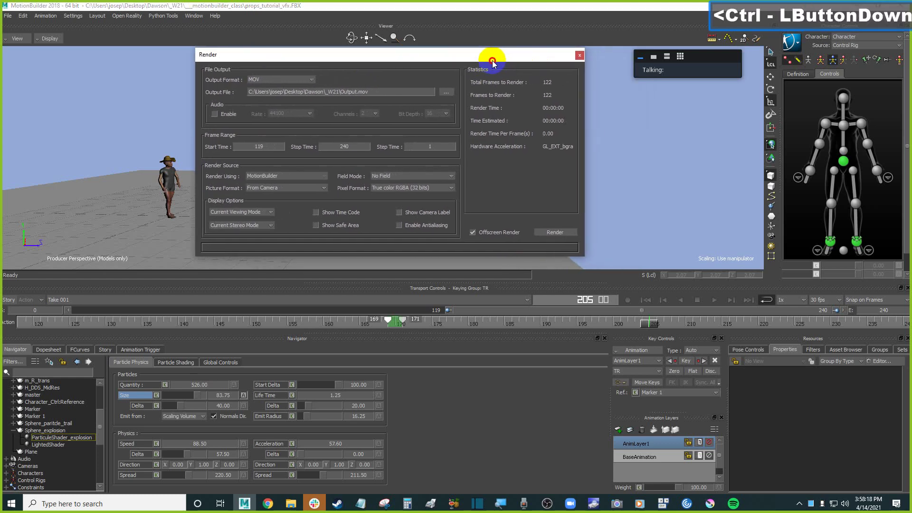
left_click_drag(316, 57, 362, 350)
- Add a Camera from the Elements templates to the scene, placing it on the ground between the chicken and the explosion
left_click(845, 349)
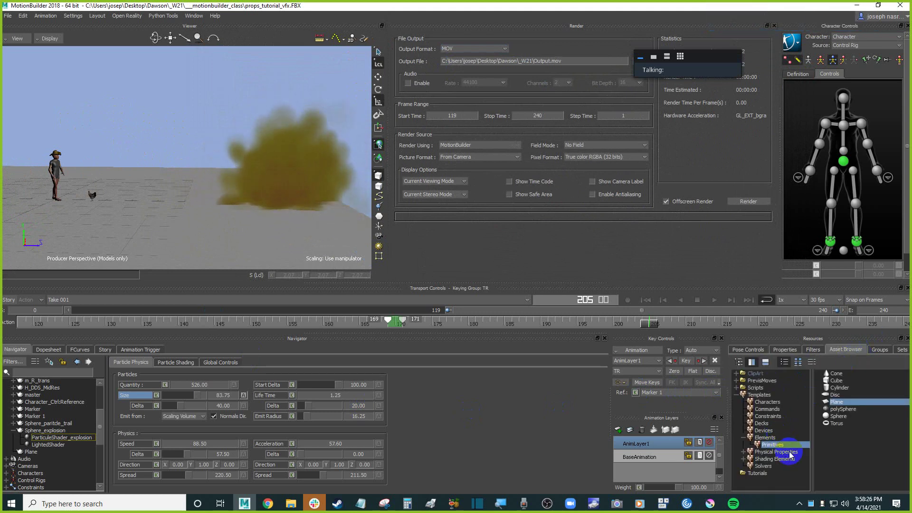
left_click(767, 416)
left_click(764, 431)
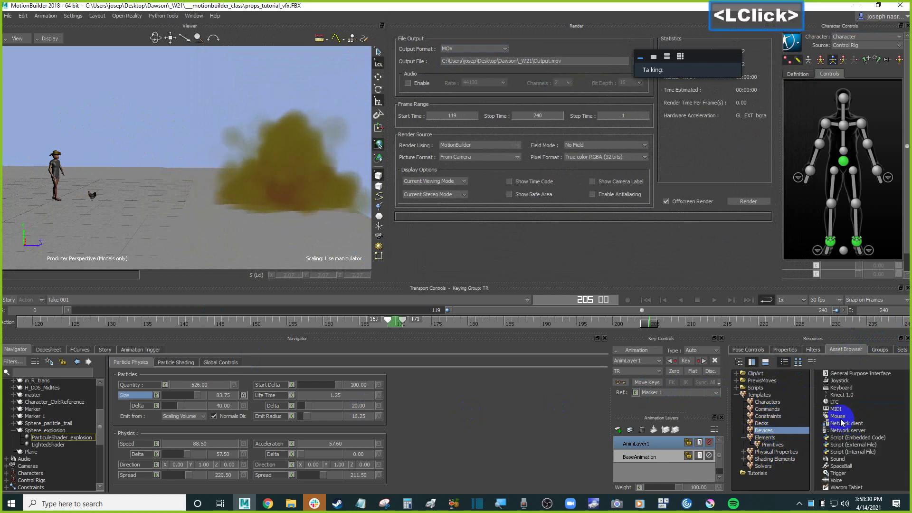
double_click(762, 423)
left_click(766, 437)
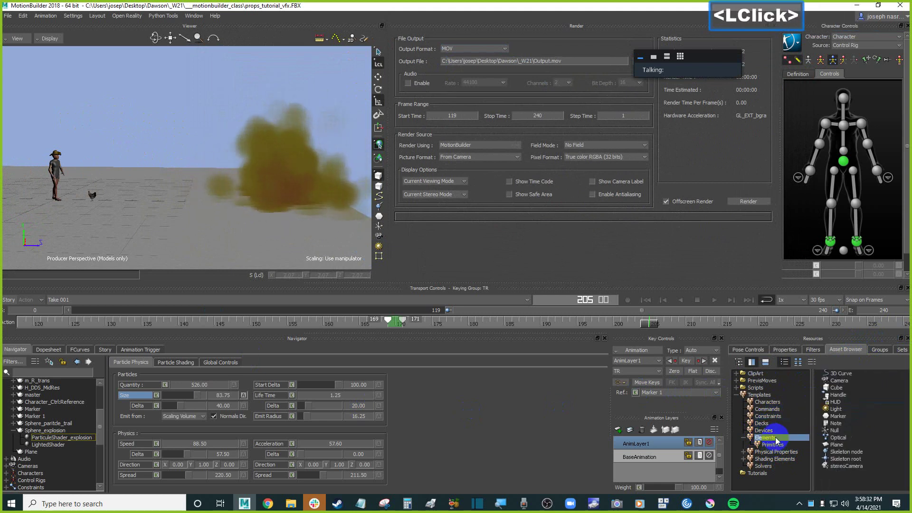
left_click(838, 381)
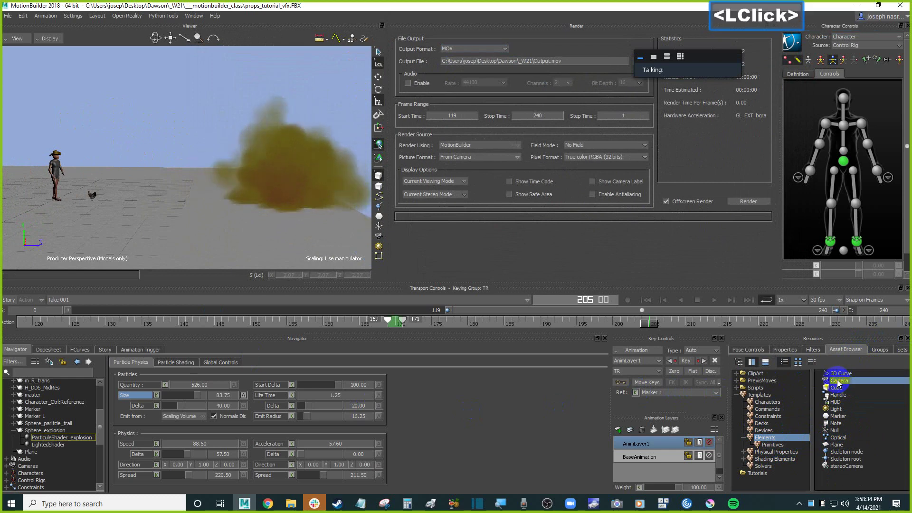
left_click_drag(848, 385, 159, 187)
- Look through the new camera in Models only display, frame the character, chicken and explosion, and play back the shot
key("ctrl+a")
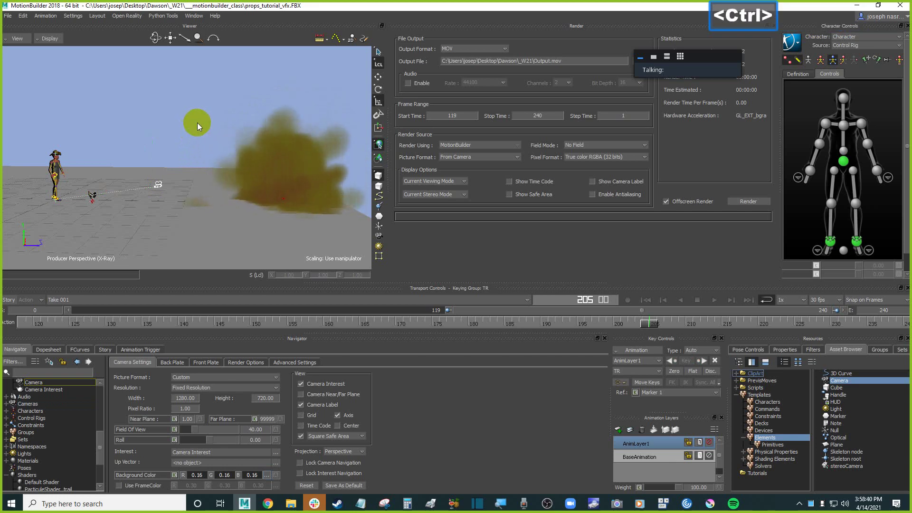
key("ctrl+e")
left_click_drag(213, 121, 193, 152, "ctrl+shift")
key("ctrl+a")
key("ctrl+space")
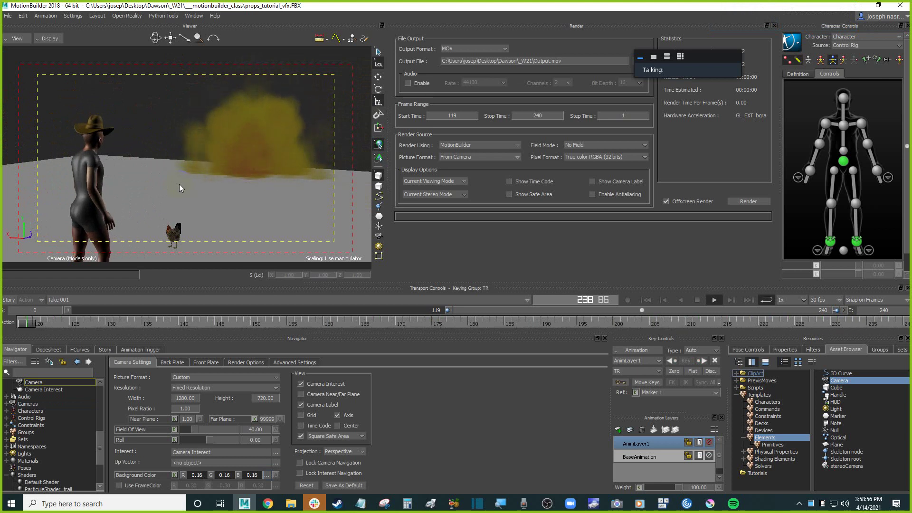
key("ctrl")
key("ctrl+space")
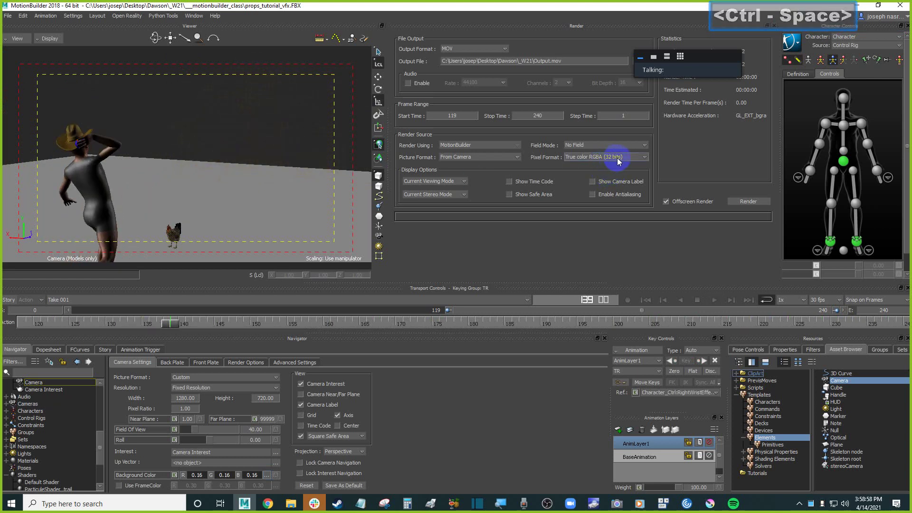
- Keep the render picture format at From Camera and select the new camera in the scene list
left_click(490, 157)
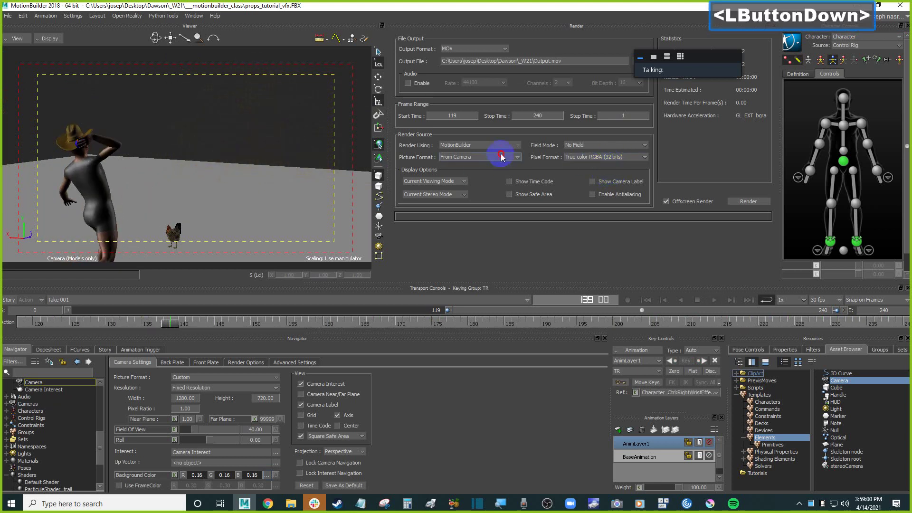
left_click(491, 165)
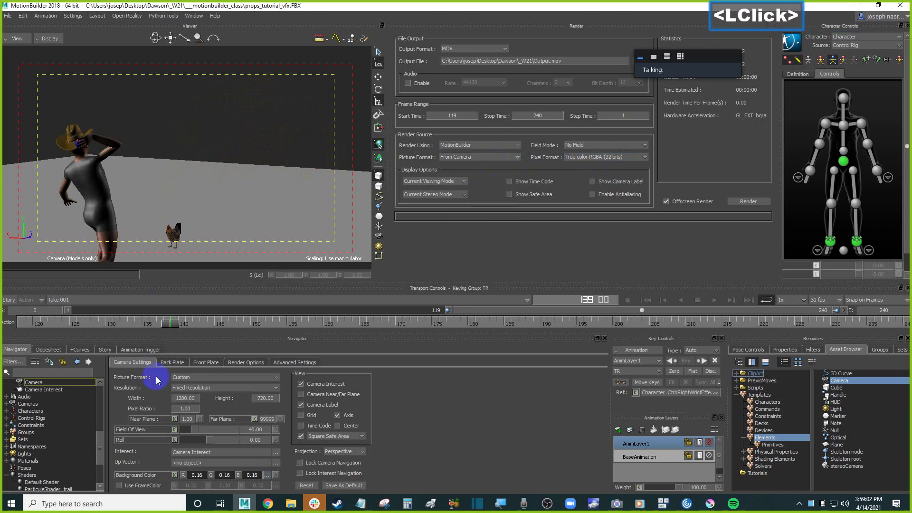
double_click(38, 382)
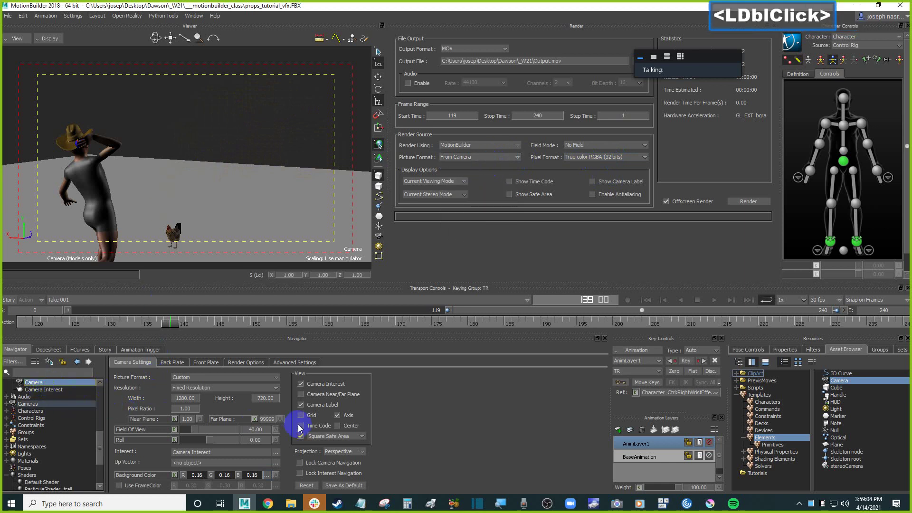
- Render the camera view to the MOV file using H.264 compression at 30 frames per second with single-pass encoding
left_click(755, 202)
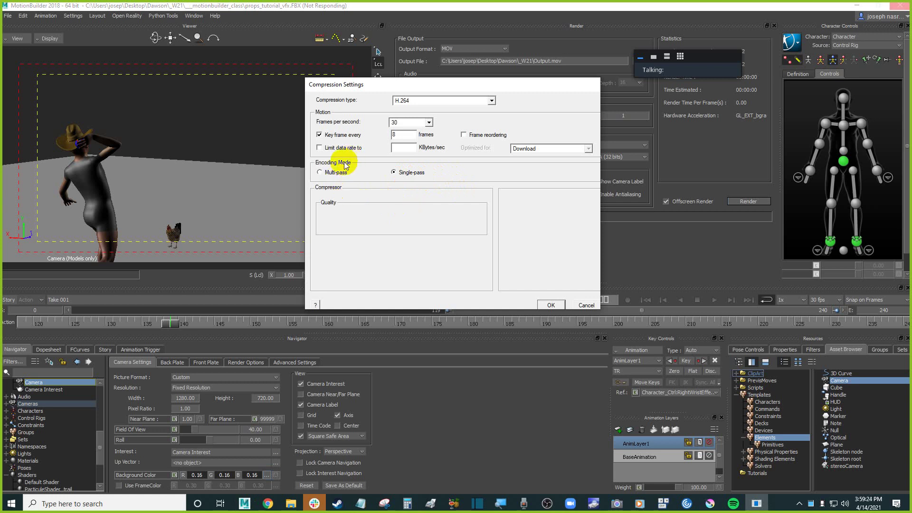
left_click(552, 304)
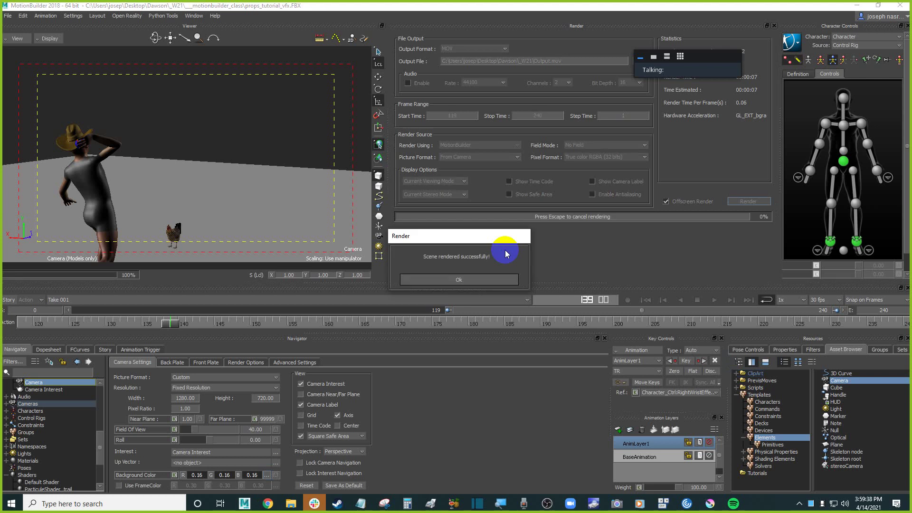
left_click(478, 280)
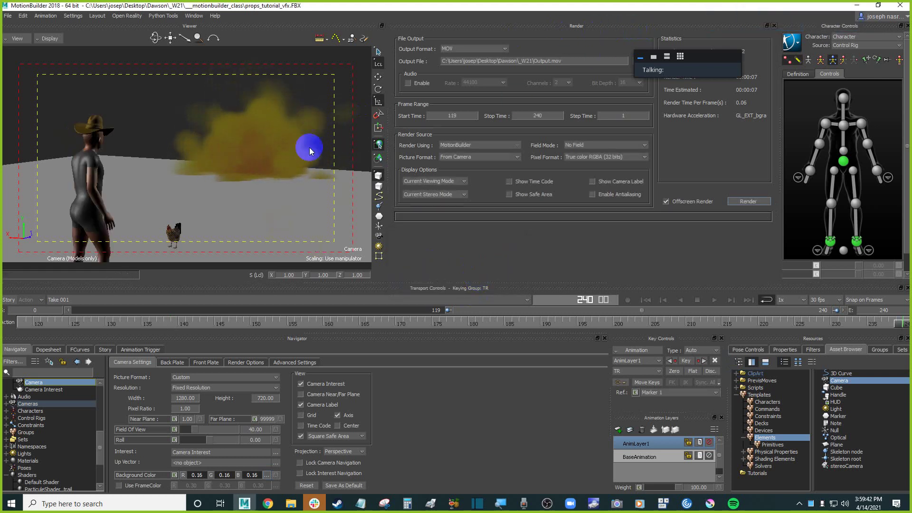
left_click(137, 99)
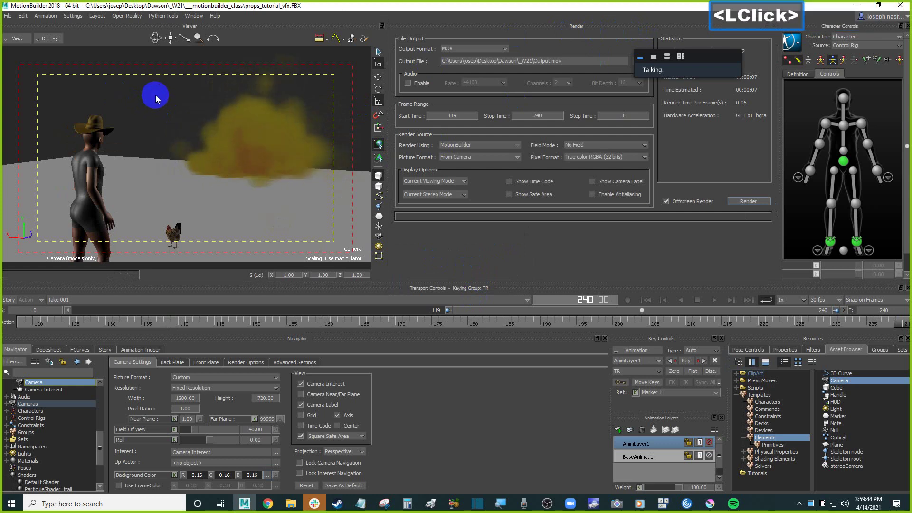
- Switch to File Explorer and open the Dawson folder on the Desktop
left_click(291, 504)
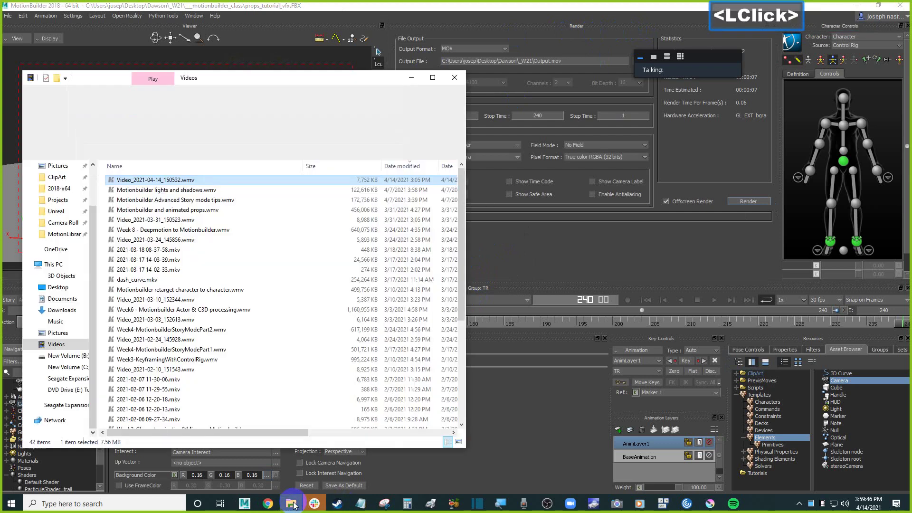
scroll(71, 176, "up", 2)
left_click(58, 185)
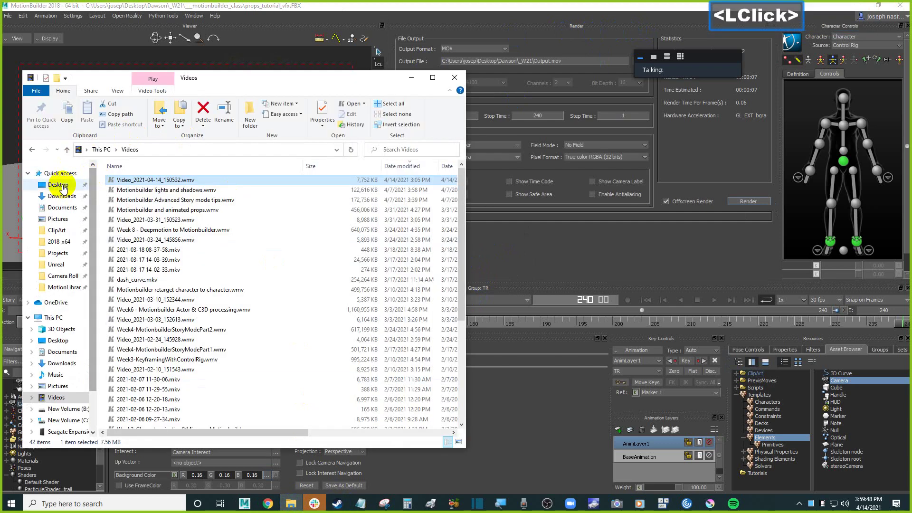
double_click(143, 179)
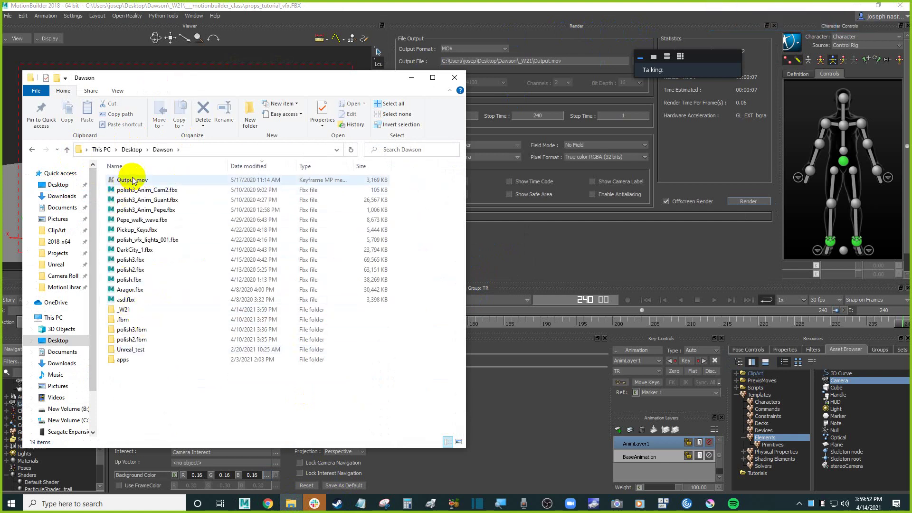
double_click(145, 179)
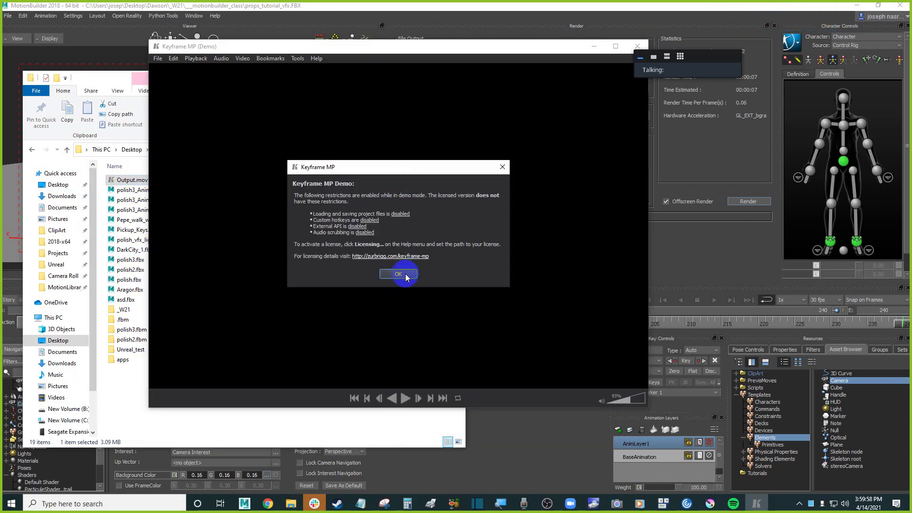
left_click(398, 275)
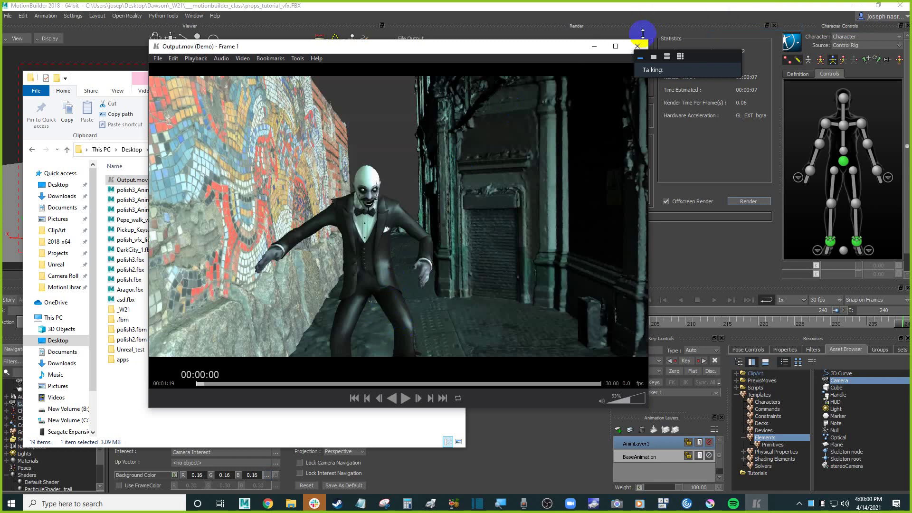
left_click(637, 46)
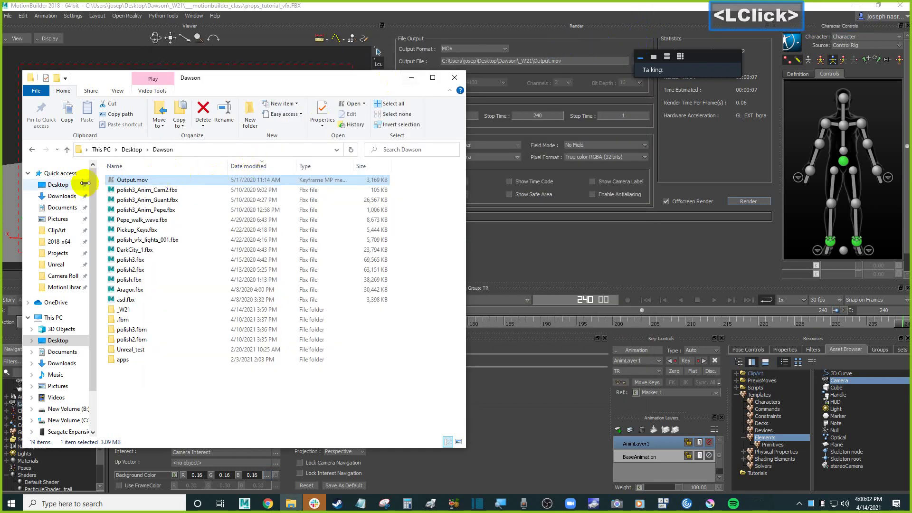
left_click(131, 149)
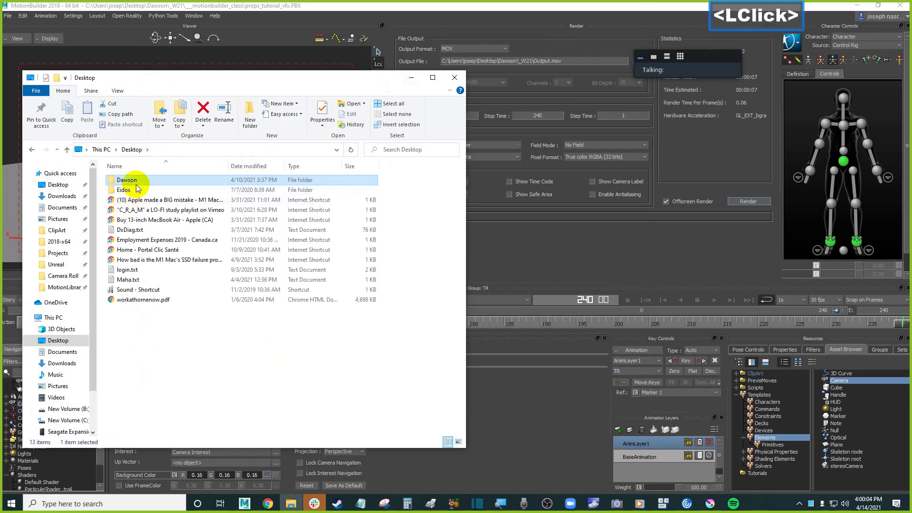
double_click(127, 180)
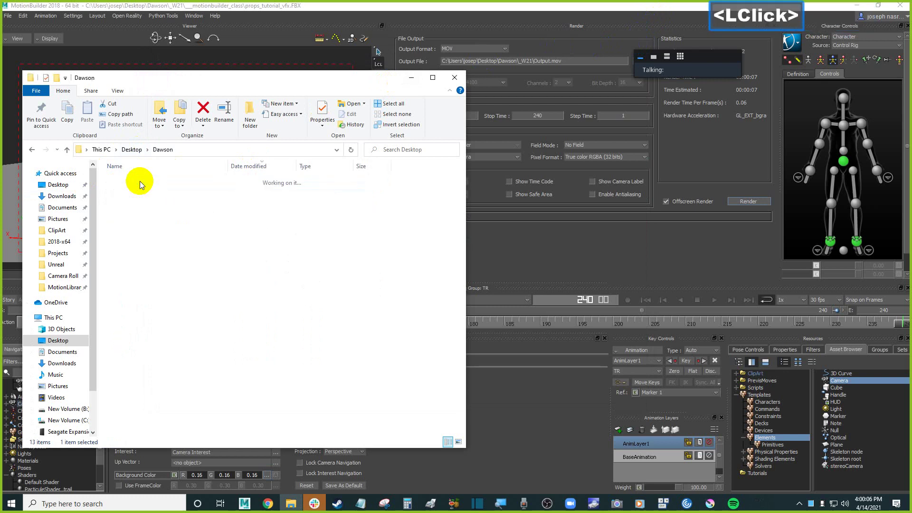
- Open Output.mov from the _W21 folder in Keyframe MP, play it to review the render, close it and return to MotionBuilder
double_click(125, 309)
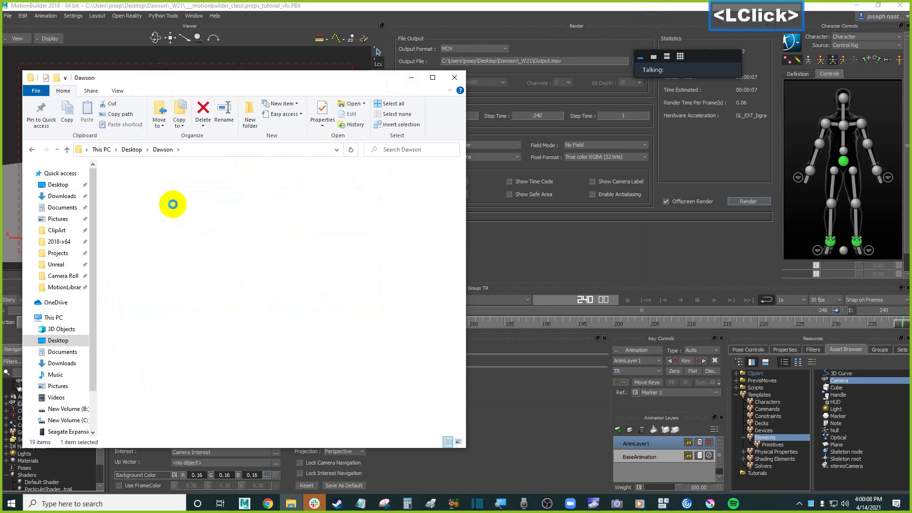
left_click(148, 249)
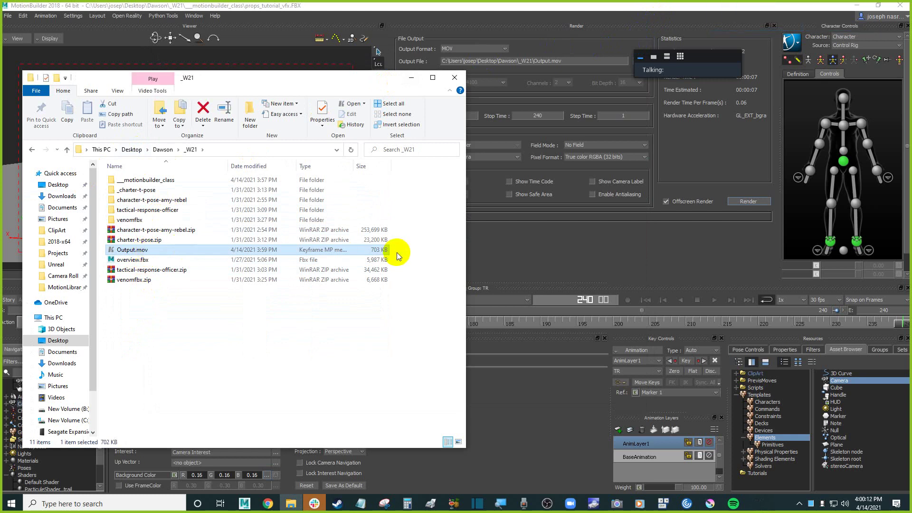
key("Return")
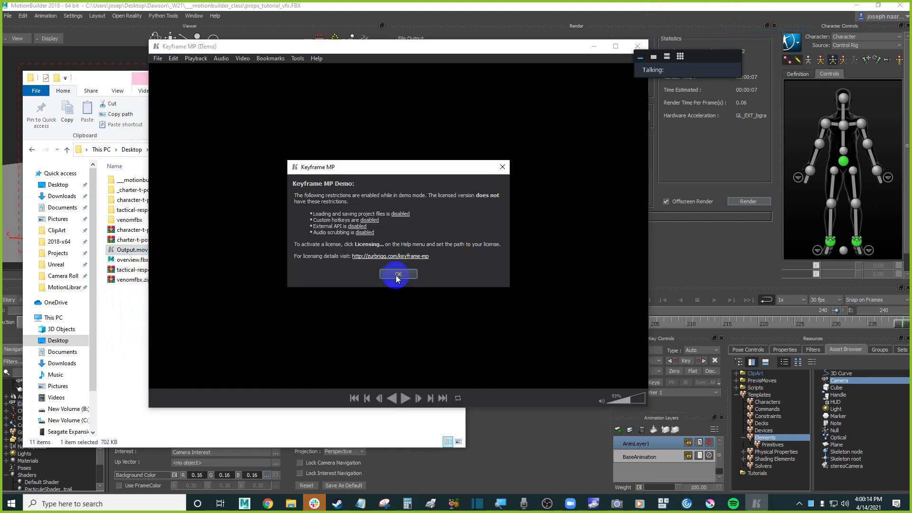
left_click(382, 285)
left_click(405, 399)
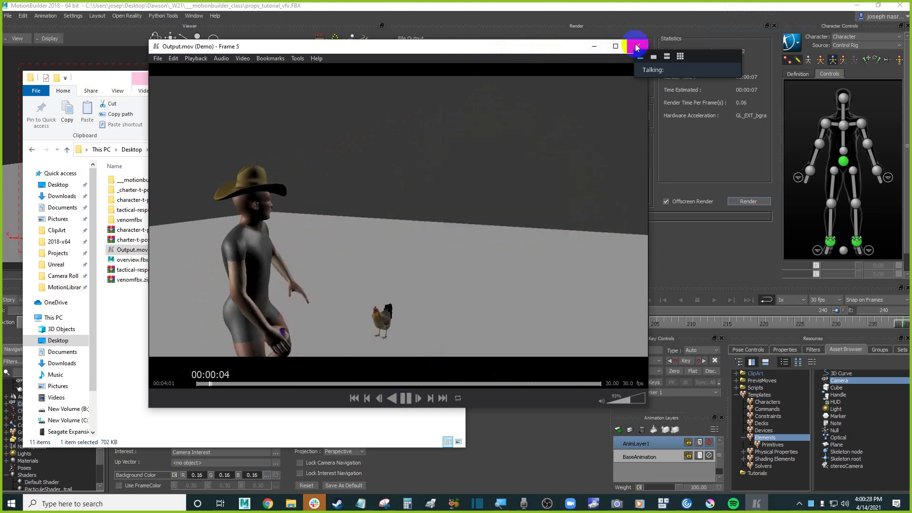
left_click(548, 47)
left_click_drag(548, 47, 509, 39)
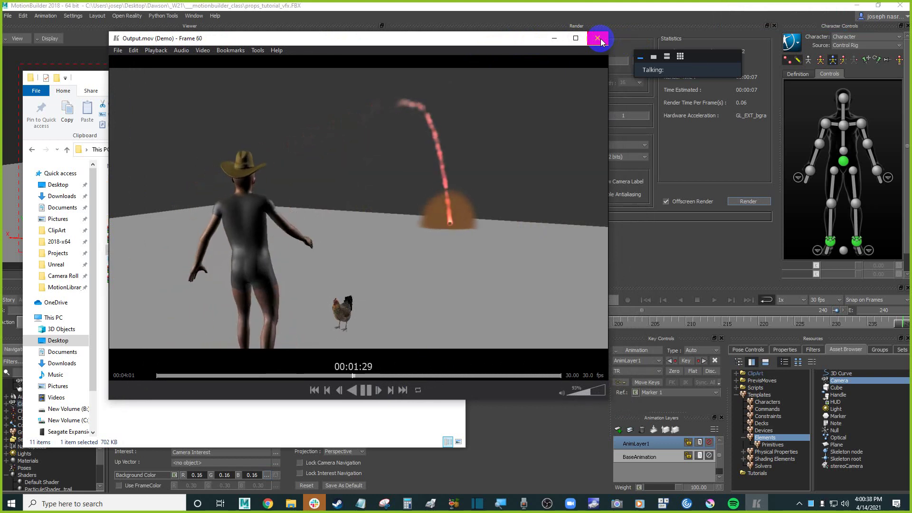
left_click(600, 41)
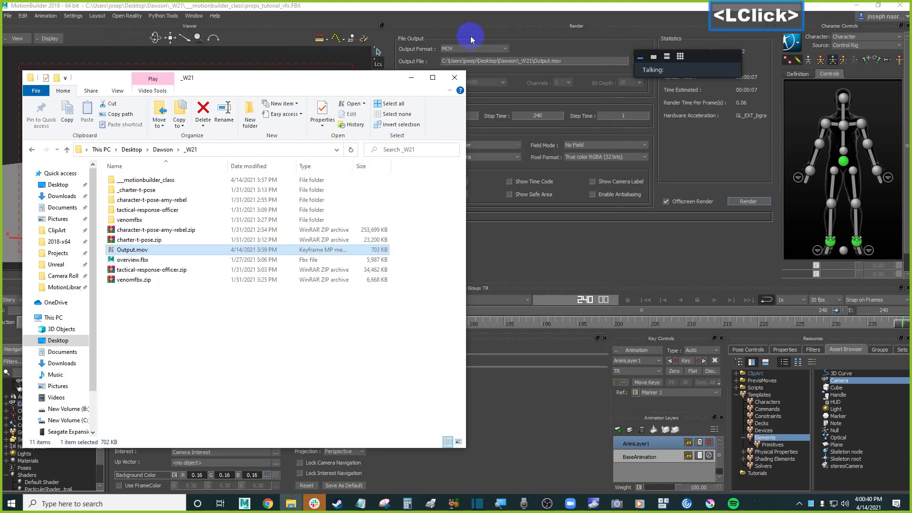
left_click(473, 25)
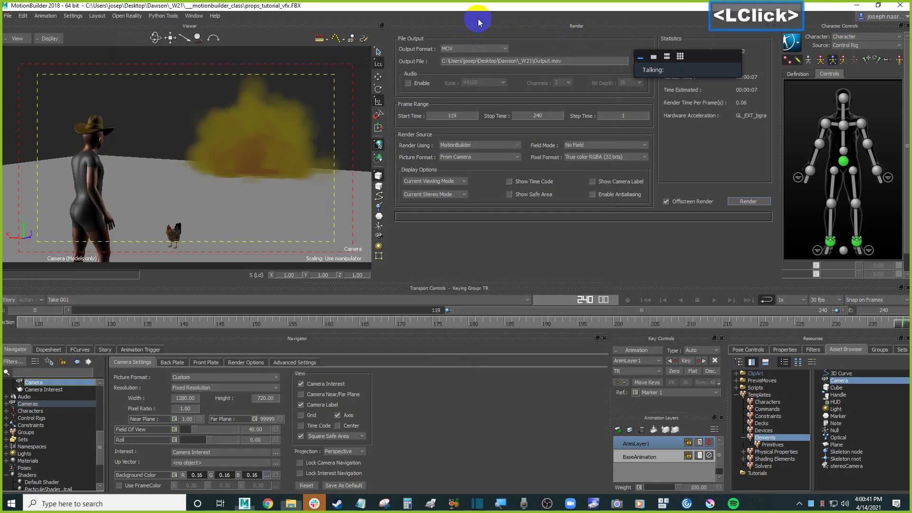
left_click(245, 111)
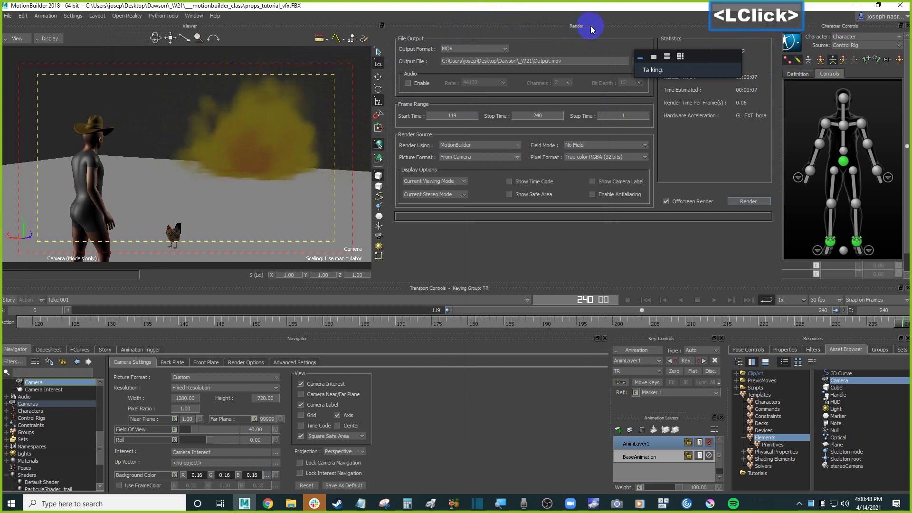
- Close the Render window and show the scene through the Producer Perspective
left_click(775, 29)
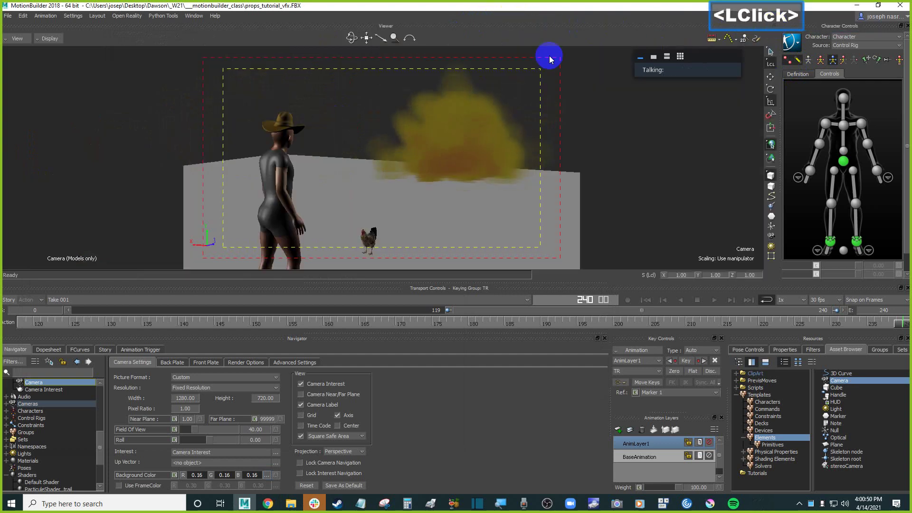
key("ctrl+e")
left_click_drag(378, 137, 383, 96, "ctrl")
double_click(368, 113, "shift")
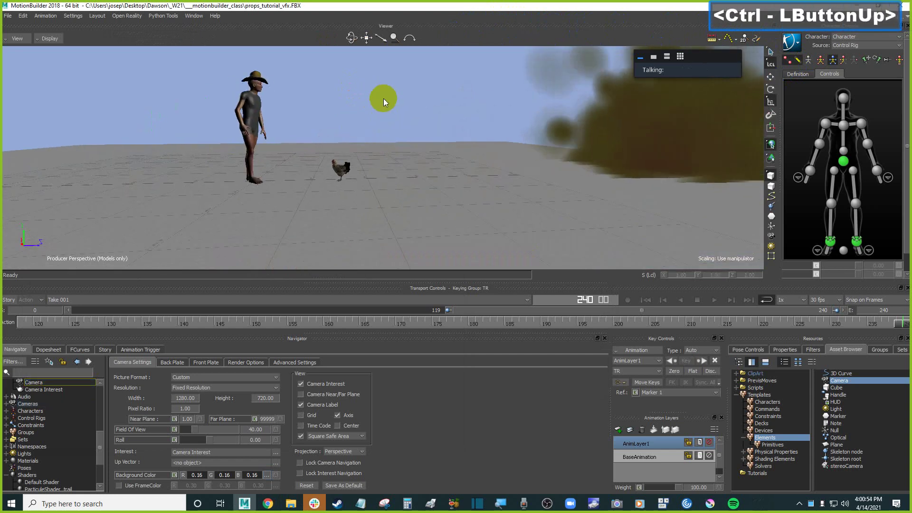
left_click_drag(429, 134, 478, 171, "shift")
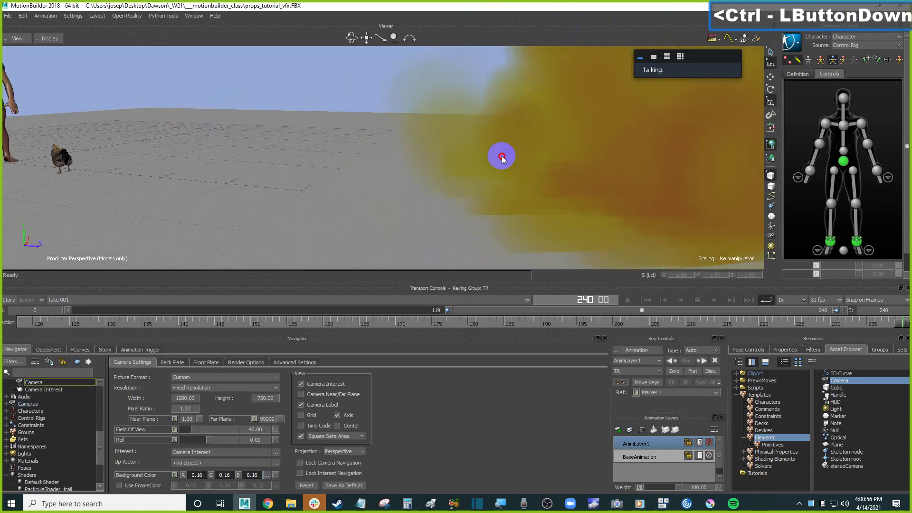
scroll(417, 142, "down", 3)
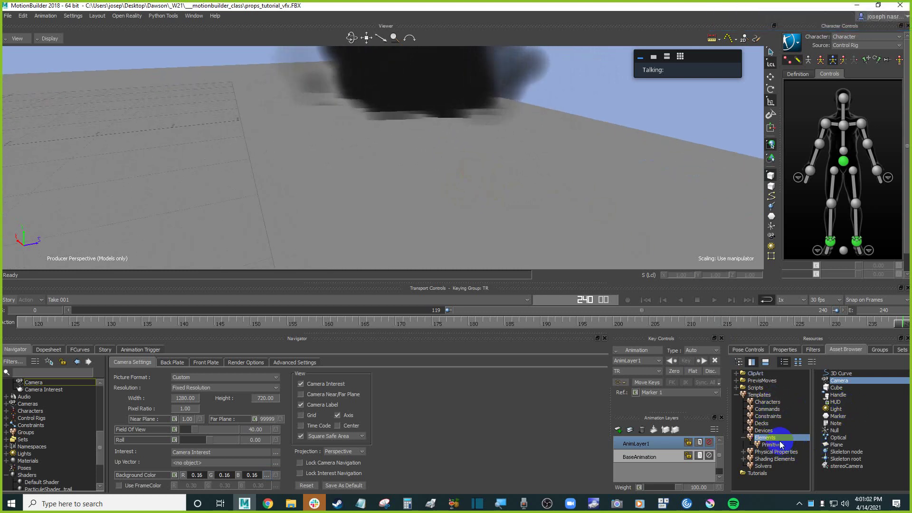
- Add a Cube from the Elements templates to the open ground in front of the explosion
left_click(837, 388)
left_click_drag(837, 388, 281, 206)
scroll(314, 212, "up", 2)
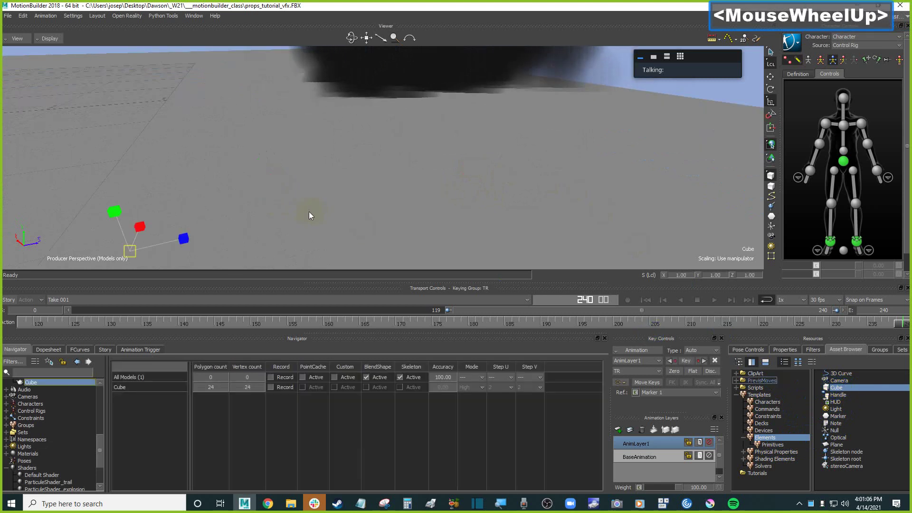
scroll(307, 212, "down", 4)
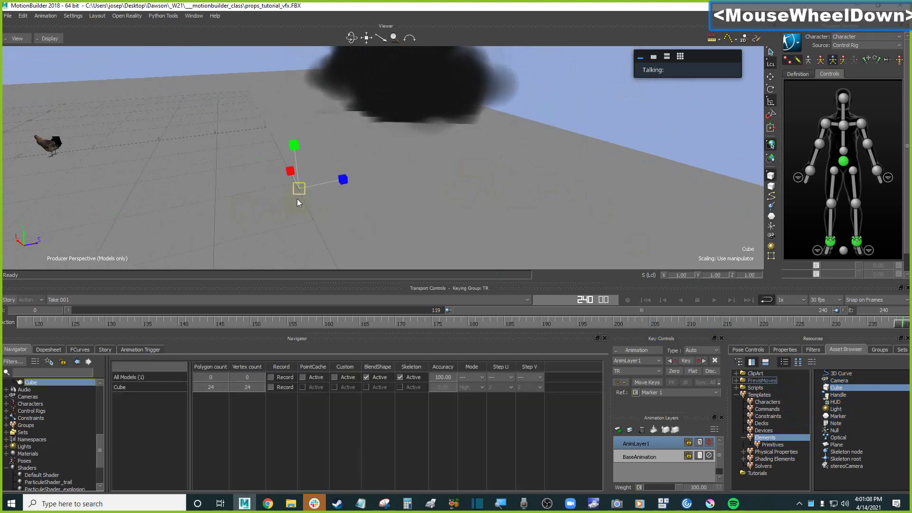
- Raise the cube vertically above the ground and scale it uniformly to about 2.09
key("t")
left_click_drag(295, 144, 293, 104)
key("f")
left_click_drag(387, 203, 423, 205, "ctrl+shift")
left_click(770, 101)
left_click_drag(351, 175, 402, 141)
- Switch to File Explorer, preview test.tif from the Pictures folder, close the preview and move the folder window clear of the cube
left_click(290, 503)
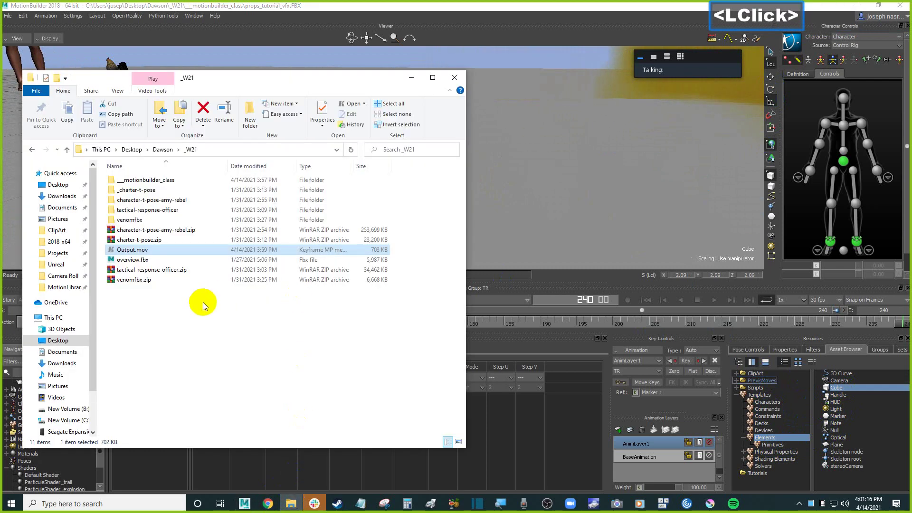
left_click(216, 322)
left_click_drag(173, 79, 223, 89)
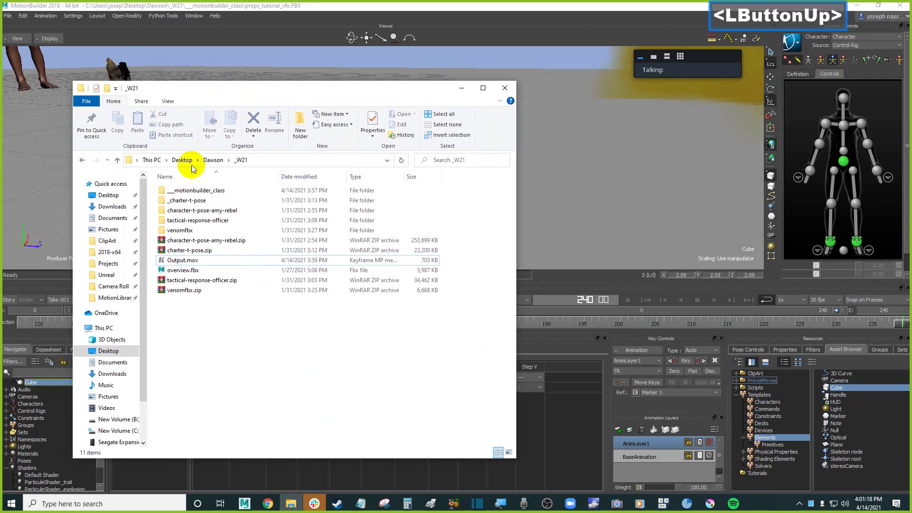
left_click(120, 230)
left_click(192, 189)
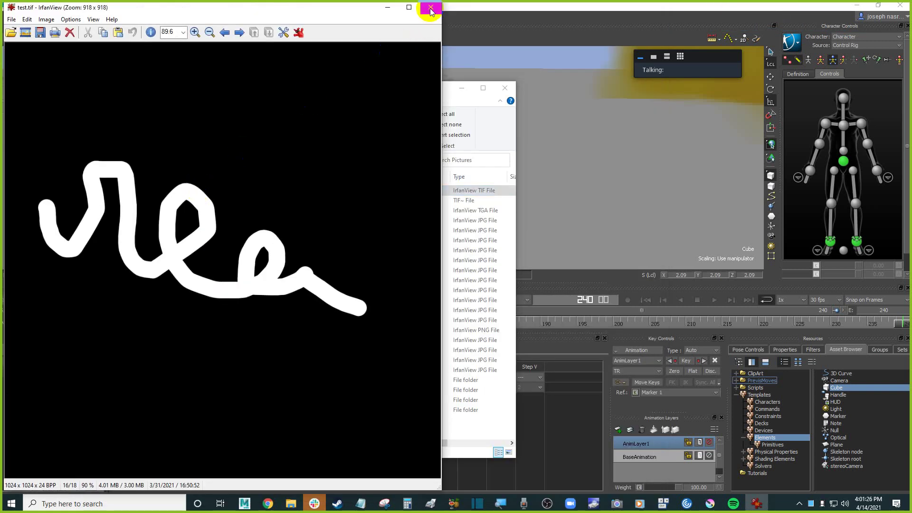
left_click(430, 8)
left_click_drag(409, 91, 707, 106)
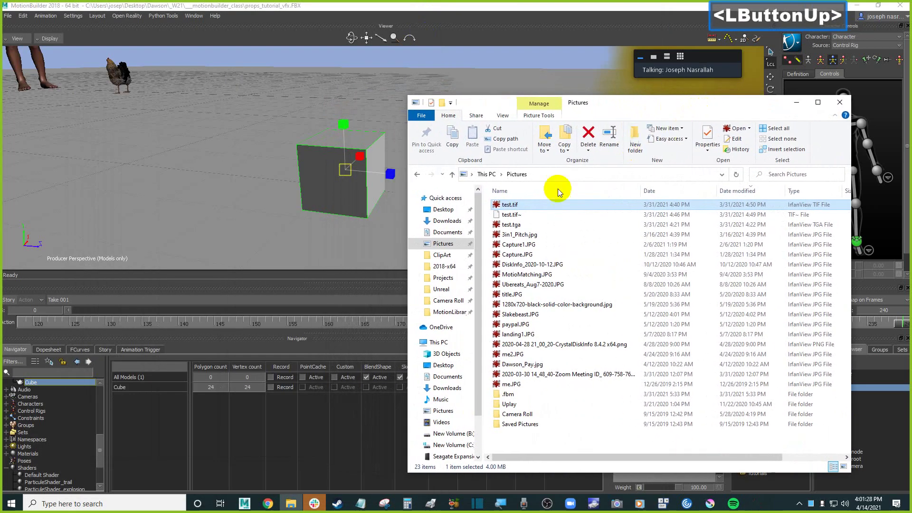
- Attach test.tif from the Pictures folder to the cube's material as its Diffuse texture
left_click_drag(513, 204, 345, 191)
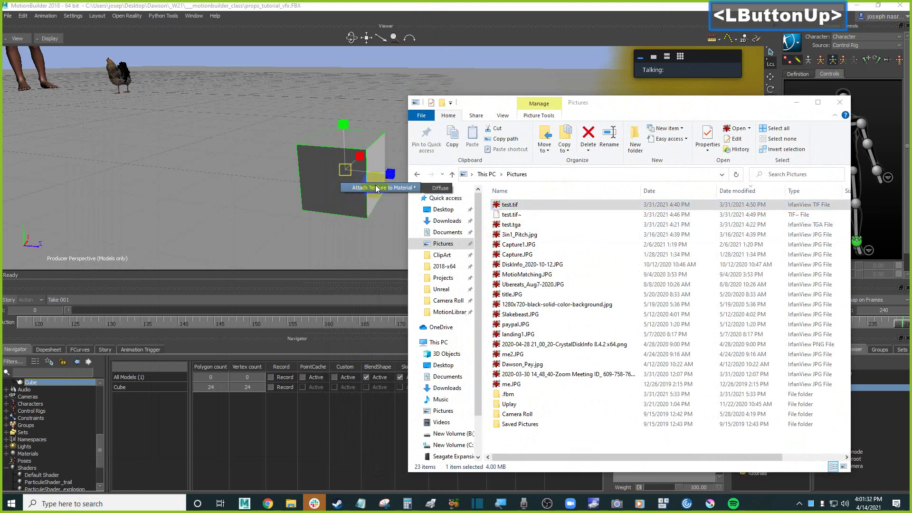
left_click(436, 188)
left_click_drag(391, 172, 311, 199, "ctrl")
scroll(390, 178, "down", 2)
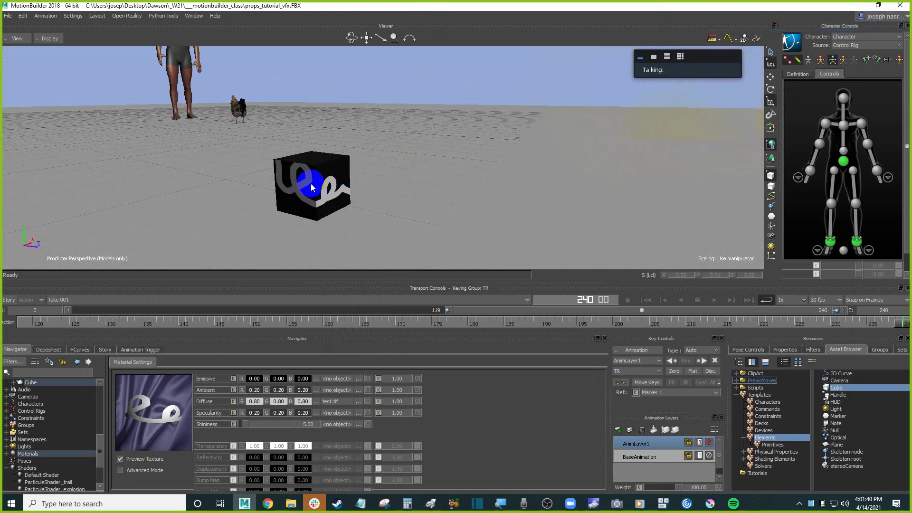
- Insert a new Particle shader into the scene's Shaders
left_click_drag(352, 177, 405, 176, "ctrl+shift")
left_click_drag(100, 454, 104, 471)
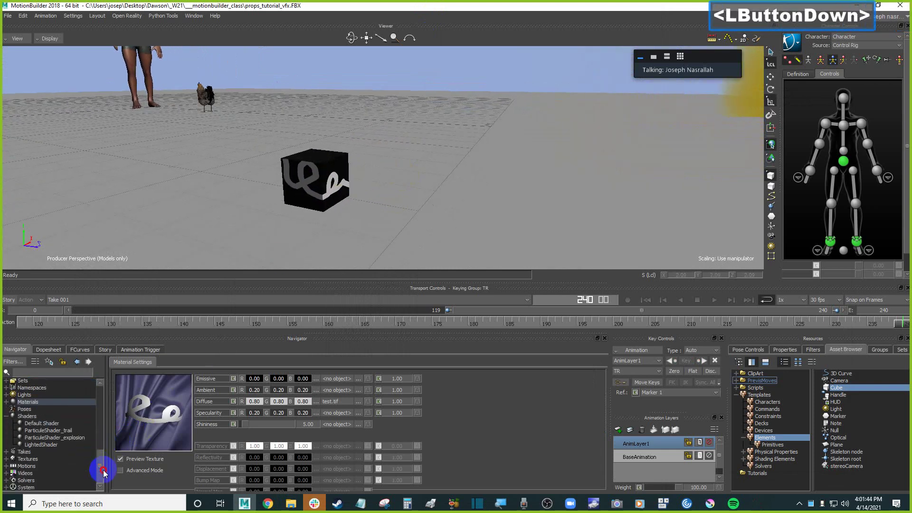
left_click(41, 416)
right_click(52, 417)
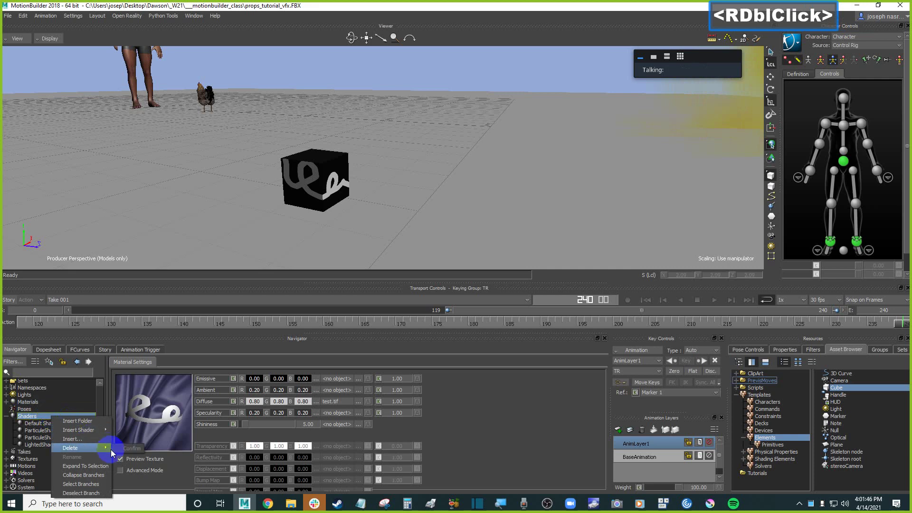
mouse_move(104, 431)
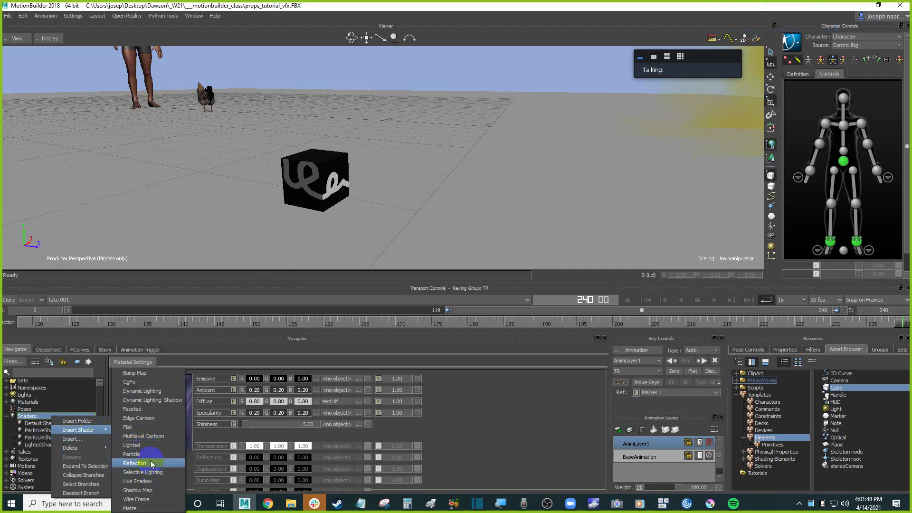
left_click(150, 456)
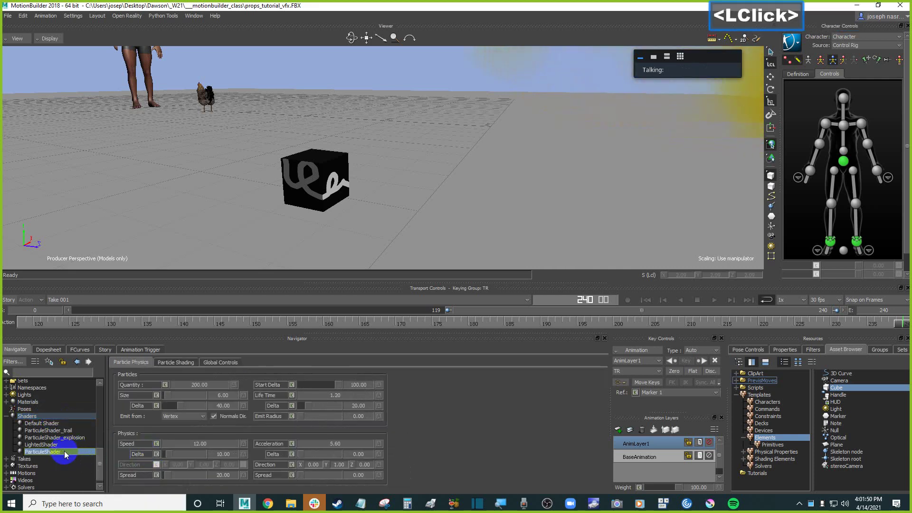
- Apply the new particle shader to the textured cube
left_click_drag(252, 252, 347, 178)
left_click(366, 169)
scroll(334, 173, "down", 3)
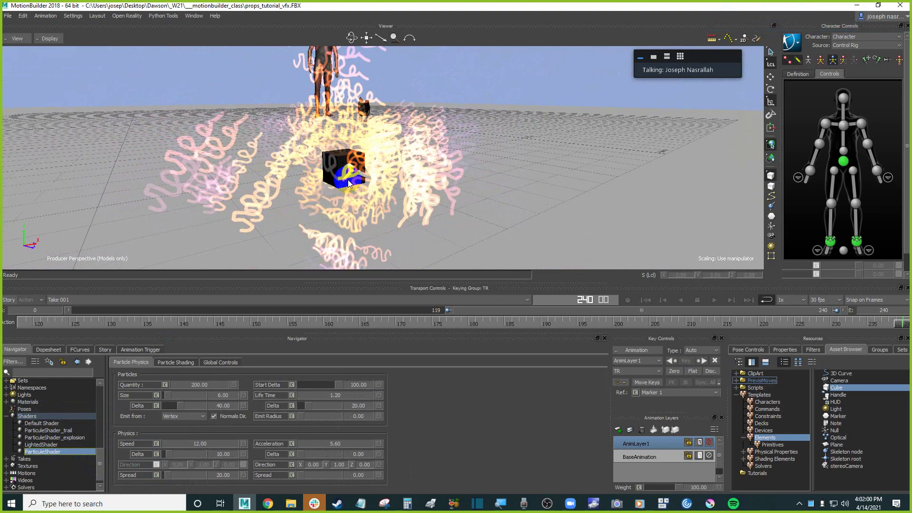
scroll(375, 176, "down", 1)
left_click_drag(384, 176, 405, 182, "shift")
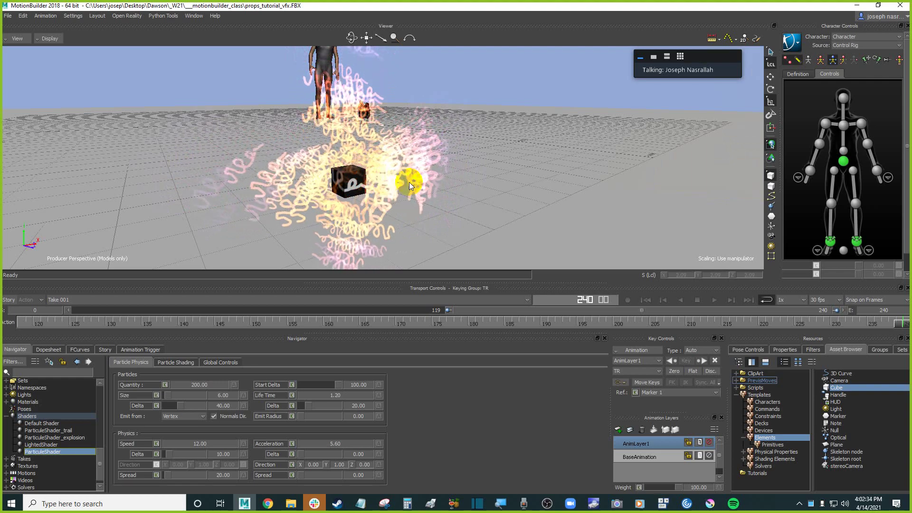
- Reduce the shader's particle Quantity to 85 and adjust the particle Size
mouse_move(205, 384)
left_mouse_down()
mouse_move(189, 386)
mouse_move(229, 397)
mouse_move(217, 394)
left_mouse_up()
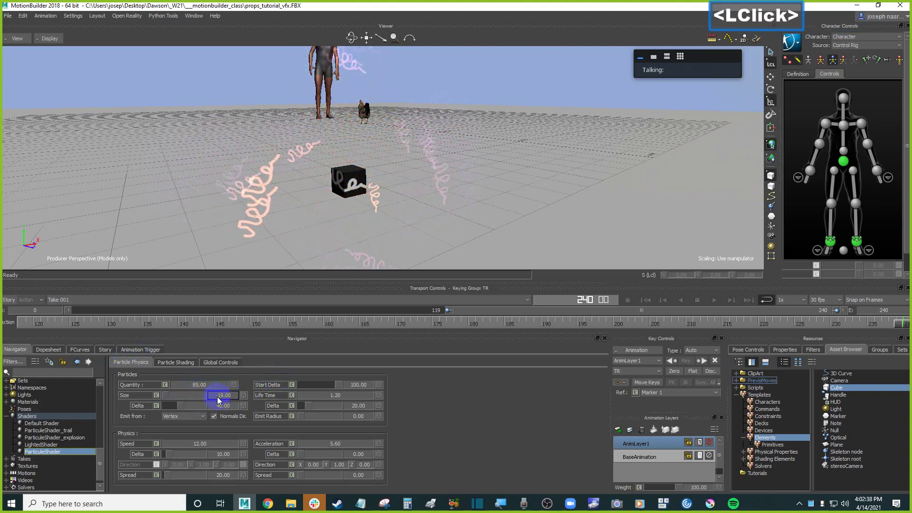
left_click(227, 396)
left_click_drag(227, 396, 226, 398)
- Try the Matte and Translucent display modes in the shader's particle shading, and return the mode to Additive
left_click(176, 361)
left_click(209, 385)
left_click(206, 402)
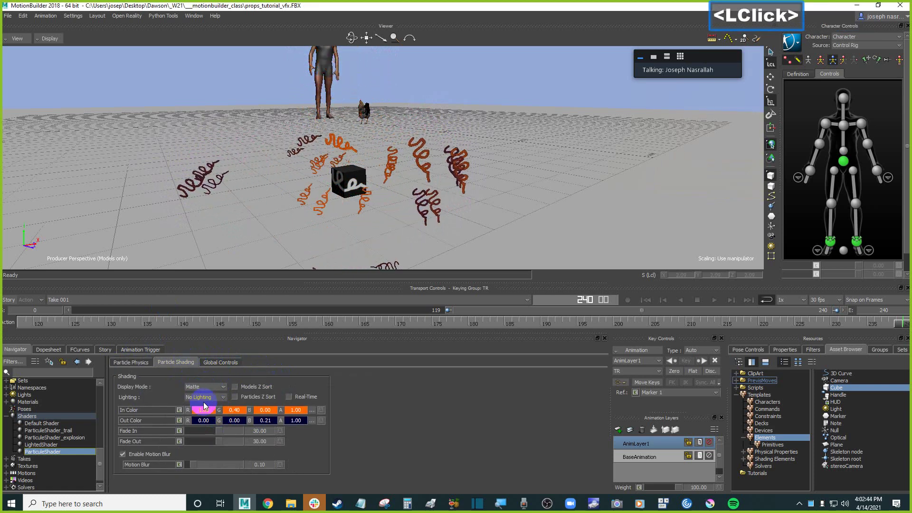
left_click(207, 387)
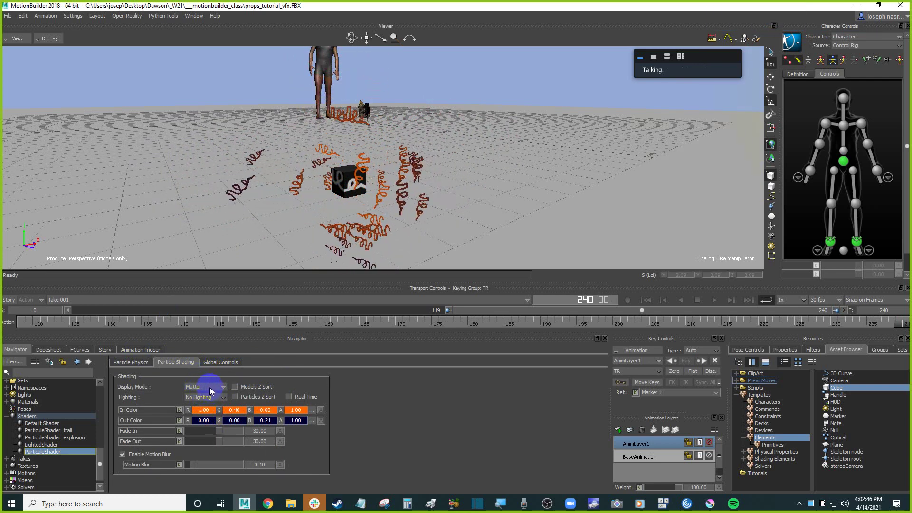
left_click(210, 409)
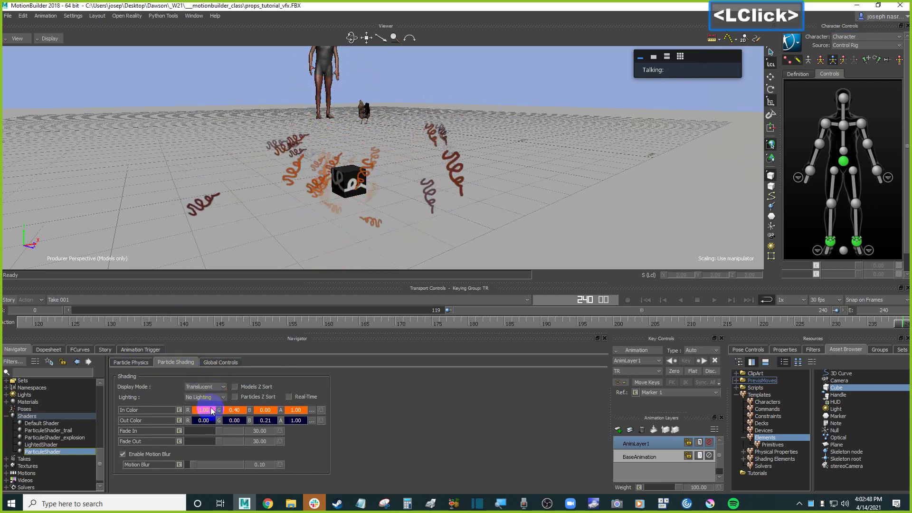
left_click(205, 387)
left_click(202, 395)
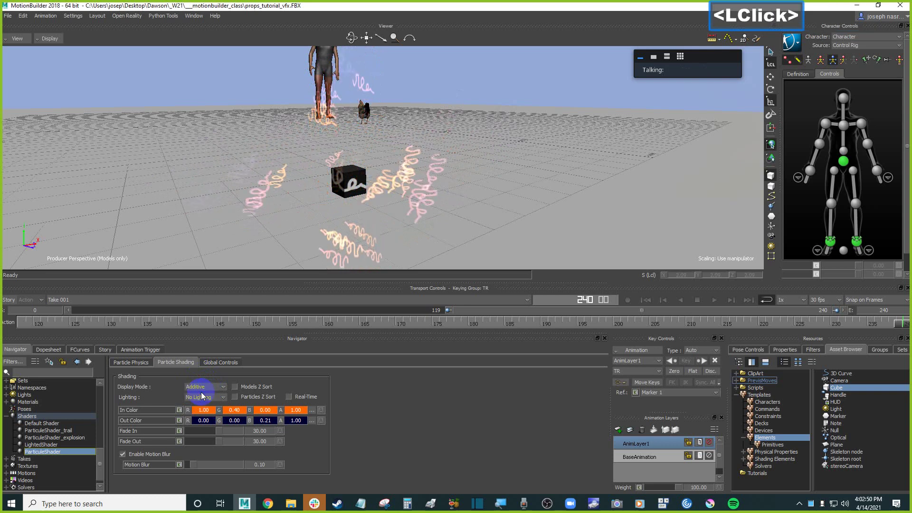